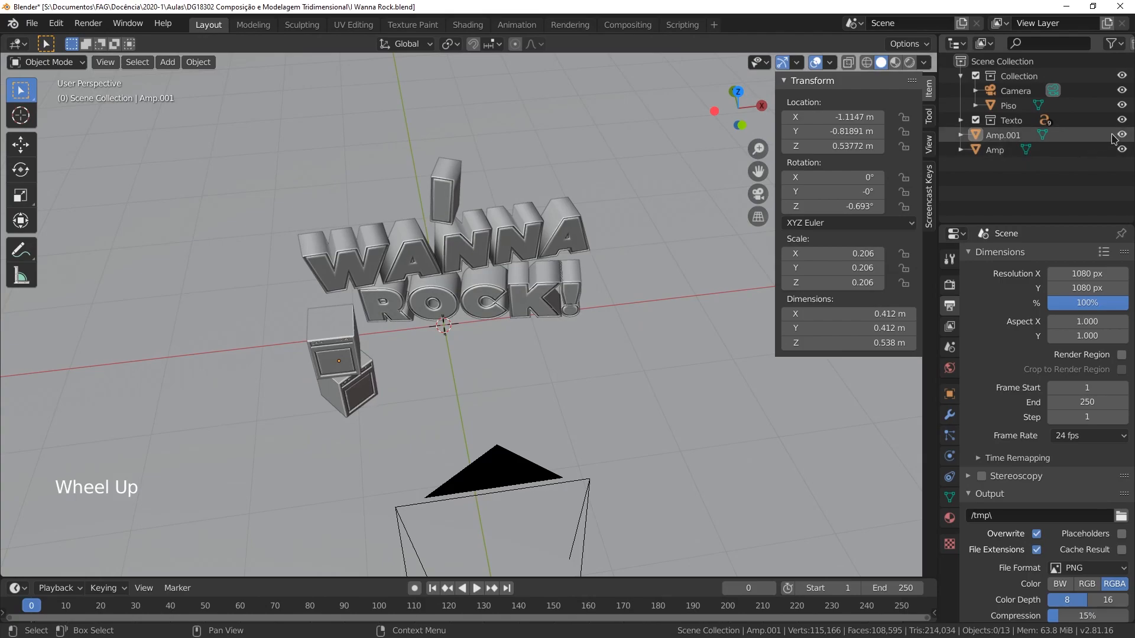
# Step: Hide Amp.001, Amp, the Texto collection and Piso, and add a mesh plane at the origin
pyautogui.moveTo(1122, 135); pyautogui.dragTo(1122, 149)
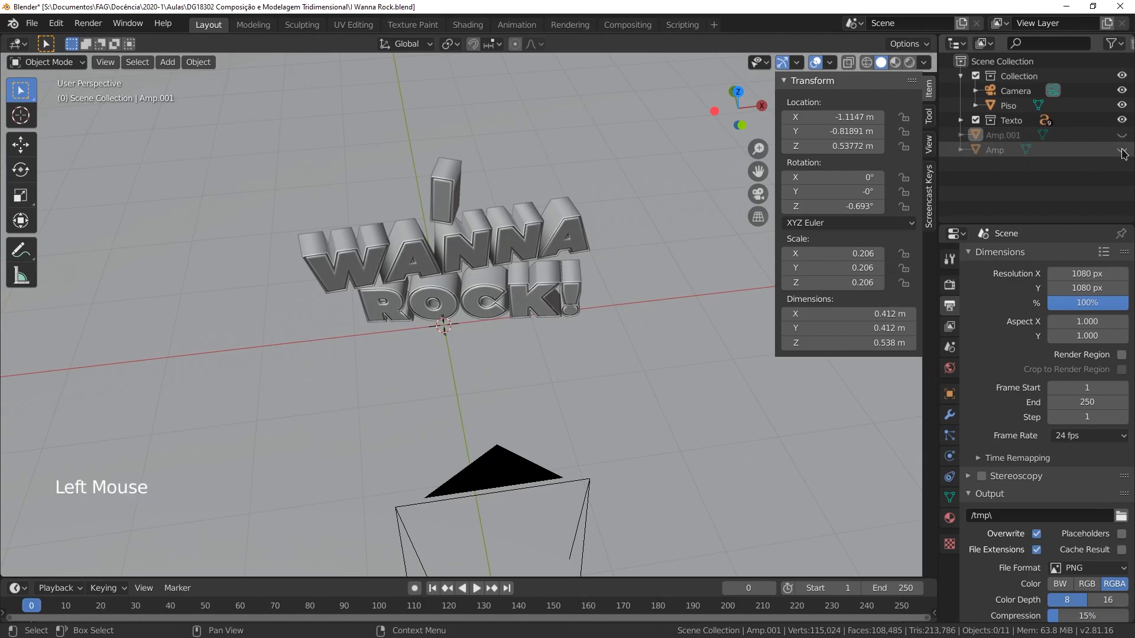
pyautogui.click(1122, 120)
pyautogui.scroll(2, 449, 344)
pyautogui.moveTo(460, 346)
pyautogui.mouseDown(button='middle')
pyautogui.moveTo(501, 335)
pyautogui.moveTo(452, 339)
pyautogui.mouseUp(button='middle')
pyautogui.hotkey('shift', 'a')
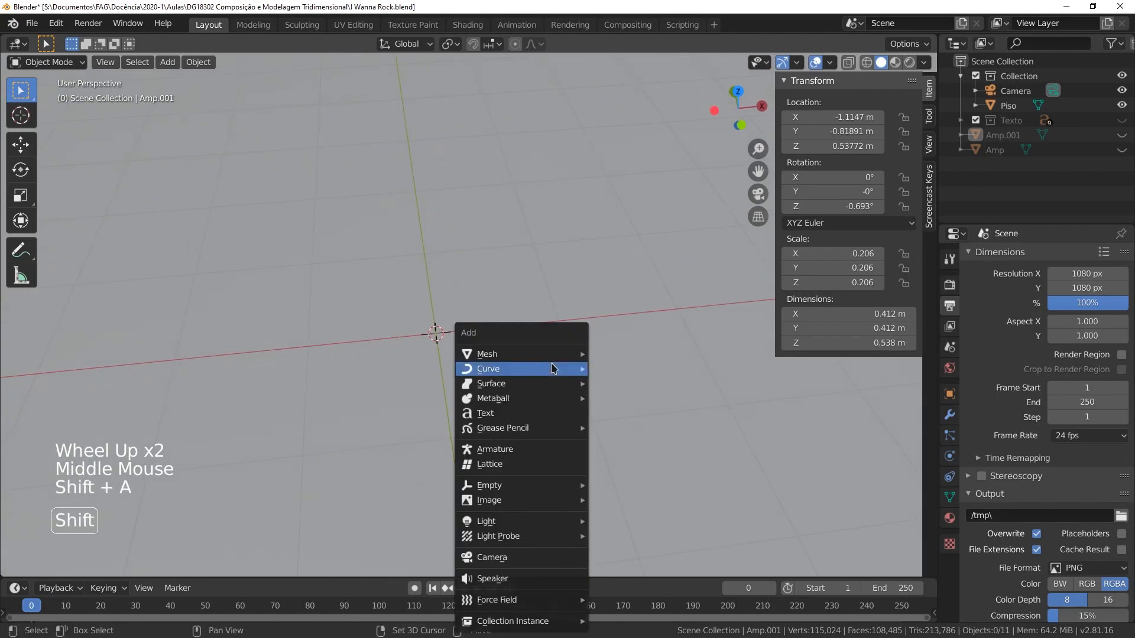
pyautogui.moveTo(526, 354)
pyautogui.click(614, 357)
pyautogui.click(1122, 105)
# Step: Edit the plane in vertex selection mode and move its +X edge inward along the X axis
pyautogui.press('Tab')
pyautogui.keyDown('shift'); pyautogui.moveTo(353, 383); pyautogui.dragTo(600, 298, button='middle'); pyautogui.keyUp('shift')
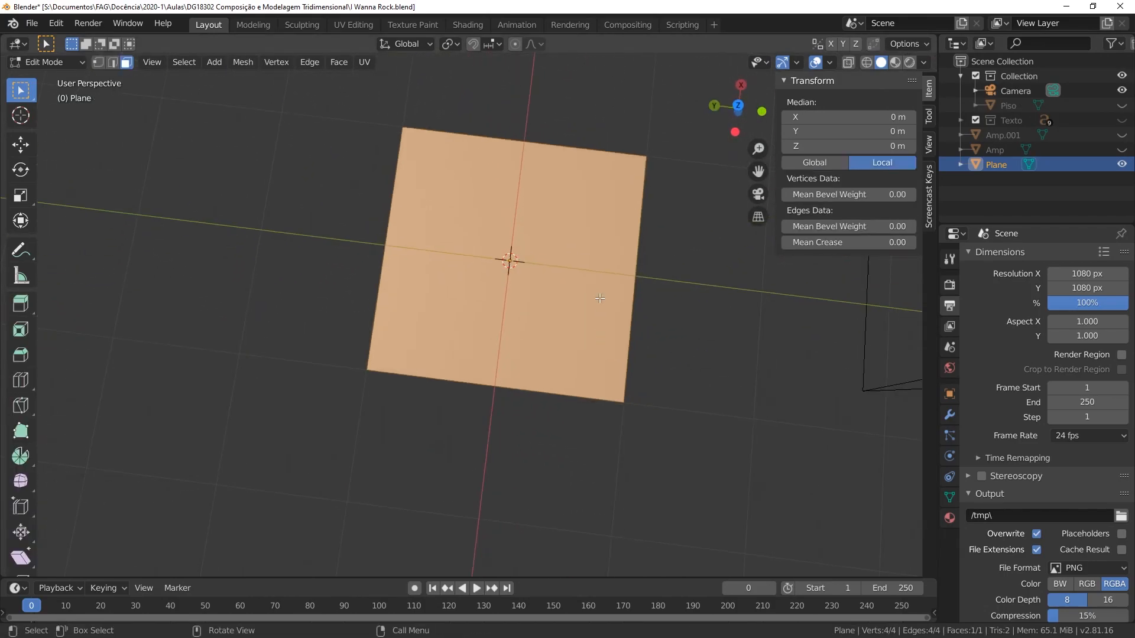
pyautogui.press('Tab')
pyautogui.keyDown('alt'); pyautogui.click(71, 97); pyautogui.keyUp('alt')
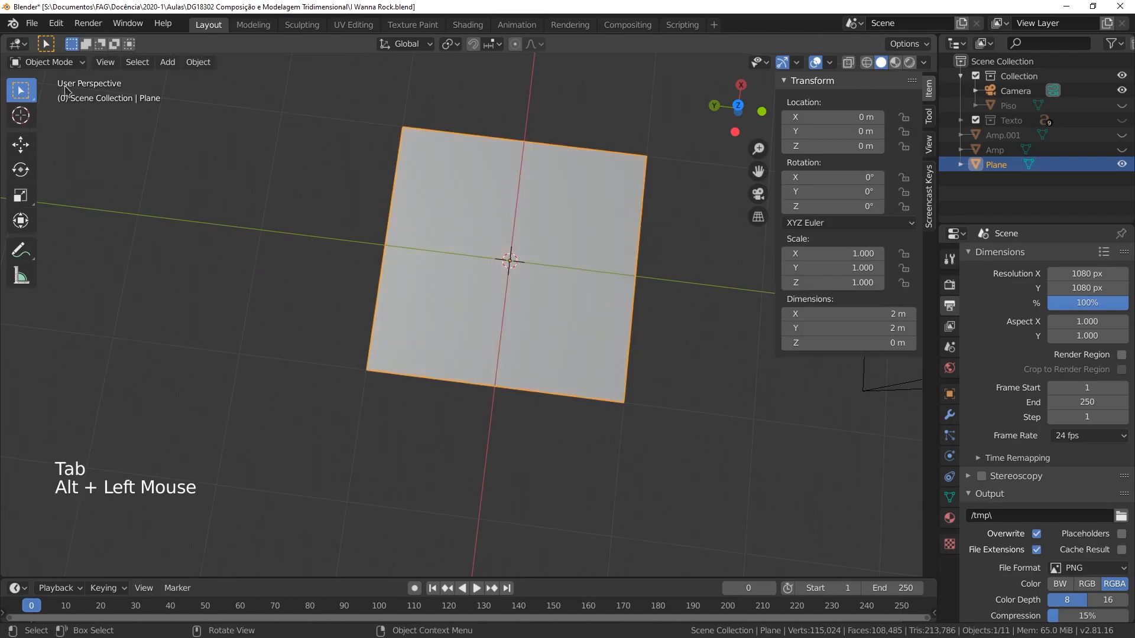
pyautogui.press('Tab')
pyautogui.press('1')
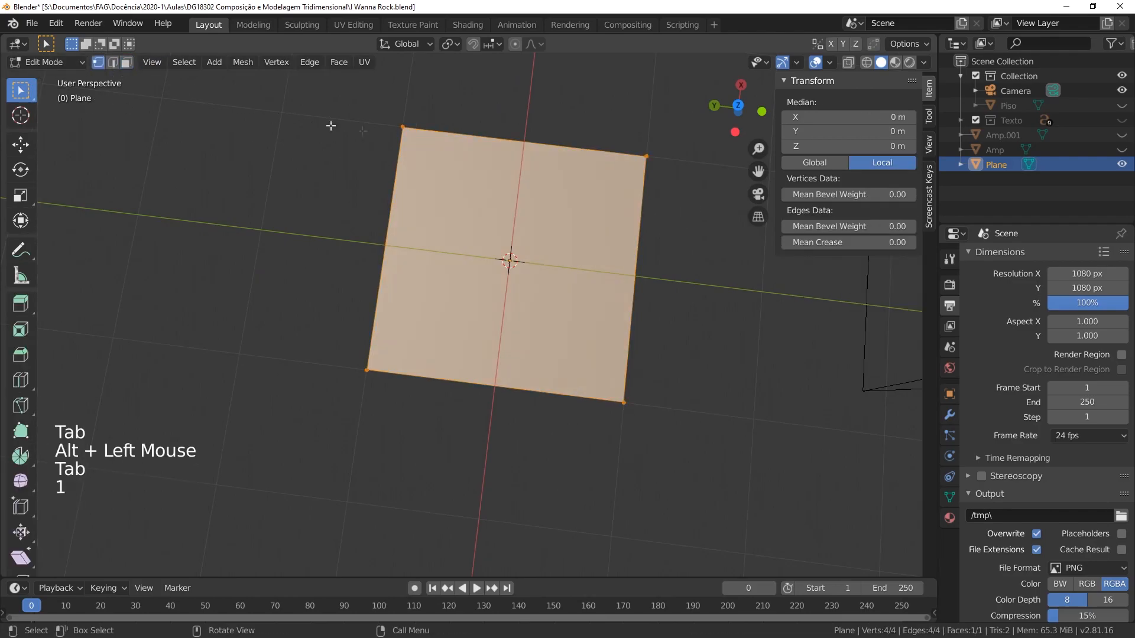
pyautogui.click(492, 138)
pyautogui.keyDown('alt'); pyautogui.click(622, 160); pyautogui.keyUp('alt')
pyautogui.press('g')
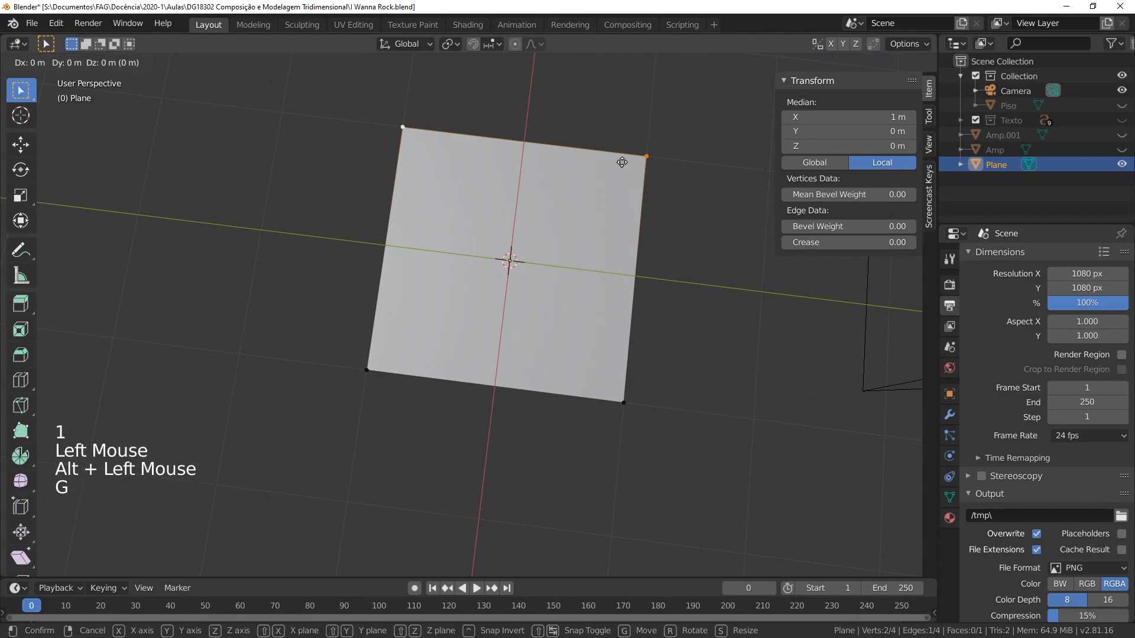
pyautogui.click(603, 224)
# Step: Move the plane's -X edge inward by about 0.332 m along the X axis
pyautogui.keyDown('alt'); pyautogui.click(560, 396); pyautogui.keyUp('alt')
pyautogui.press('g')
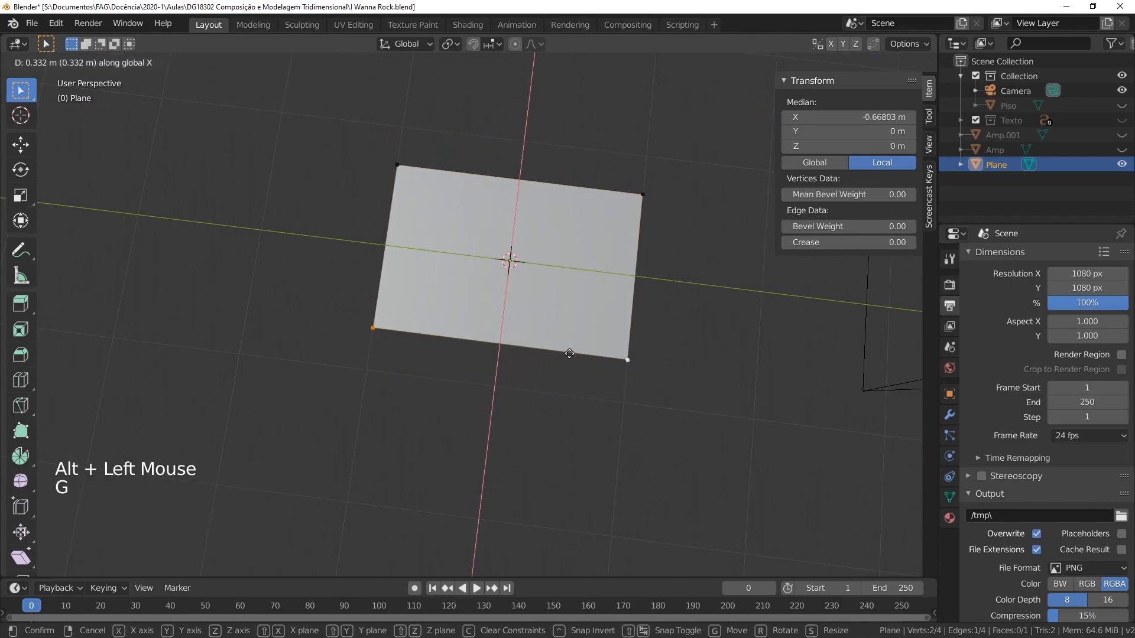
pyautogui.click(570, 353)
# Step: Add two evenly spaced loop cuts running along the plane's length, parallel to Y, without sliding them
pyautogui.moveTo(605, 304)
pyautogui.mouseDown(button='middle')
pyautogui.moveTo(456, 243)
pyautogui.moveTo(464, 272)
pyautogui.moveTo(590, 310)
pyautogui.mouseUp(button='middle')
pyautogui.hotkey('ctrl', 'r')
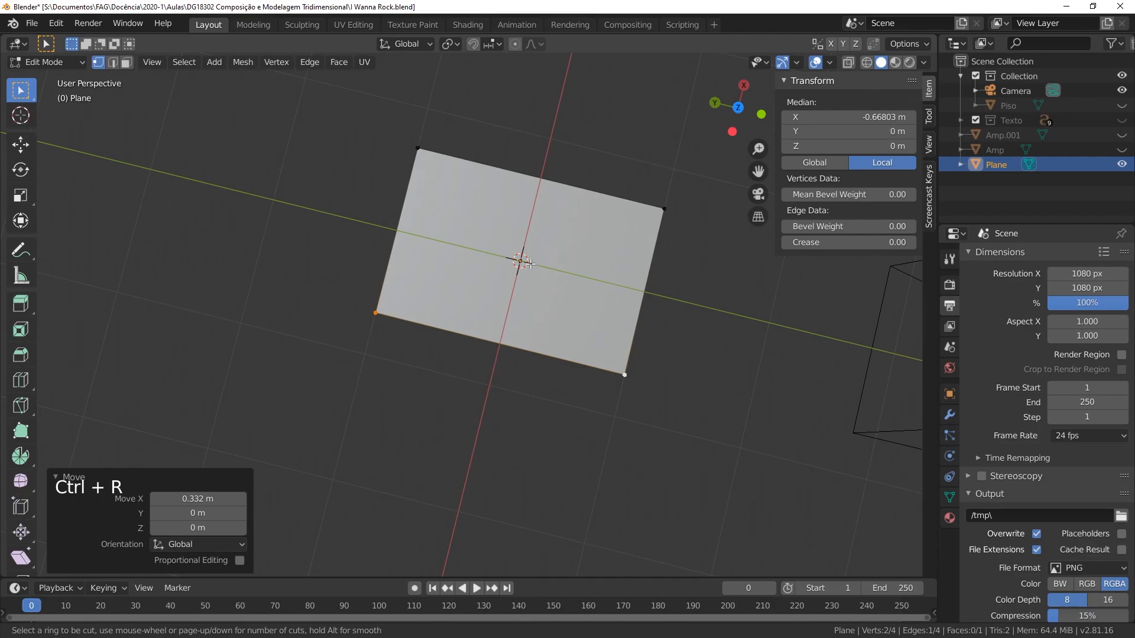
pyautogui.click(399, 247)
pyautogui.rightClick(399, 248)
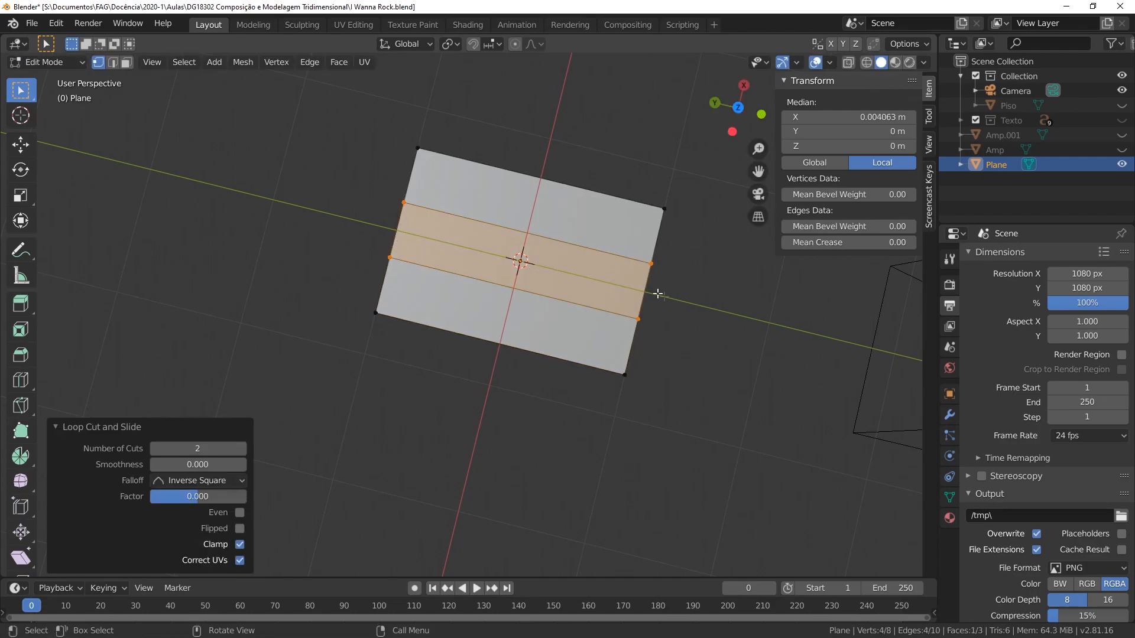
# Step: Move the two corner vertices of the -Y end inward by about 0.296 m along Y
pyautogui.click(623, 376)
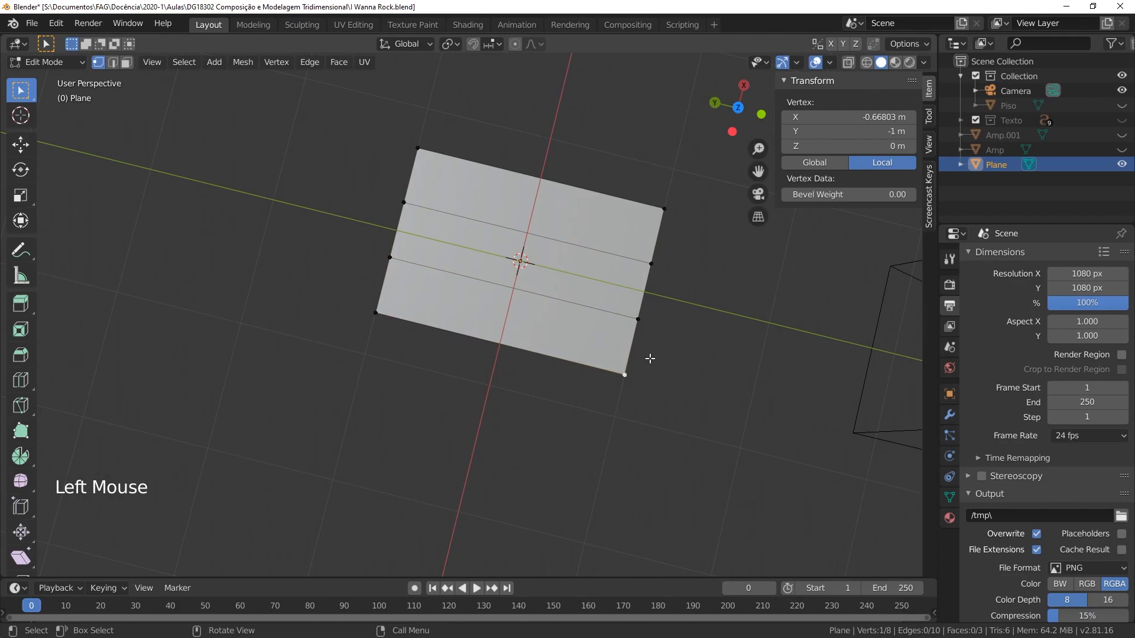
pyautogui.keyDown('shift'); pyautogui.click(664, 207); pyautogui.keyUp('shift')
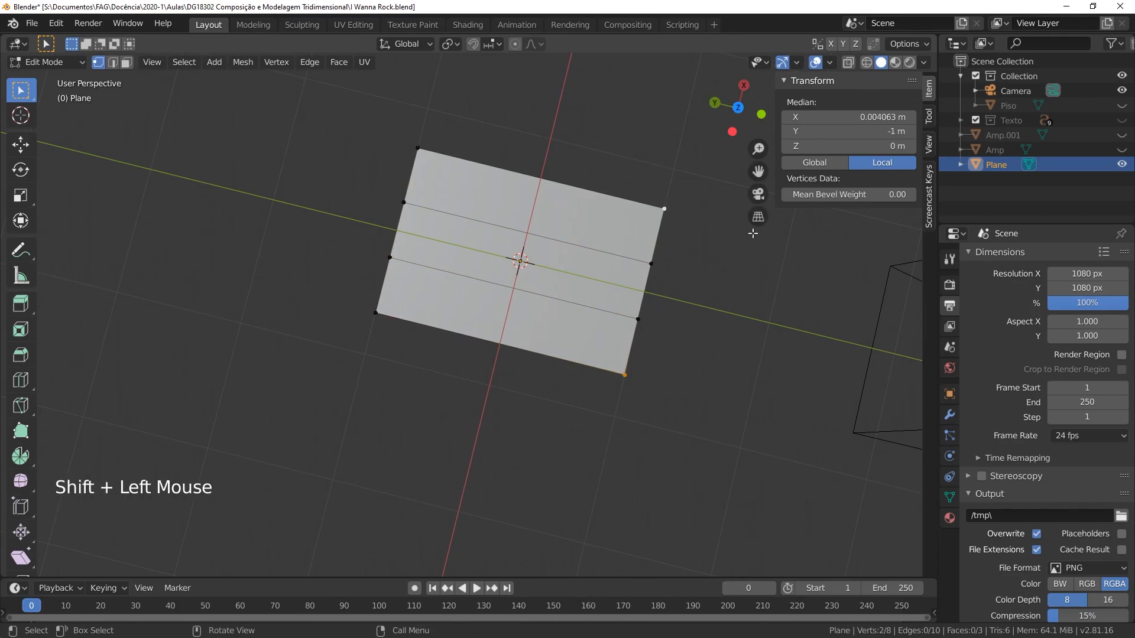
pyautogui.press('g')
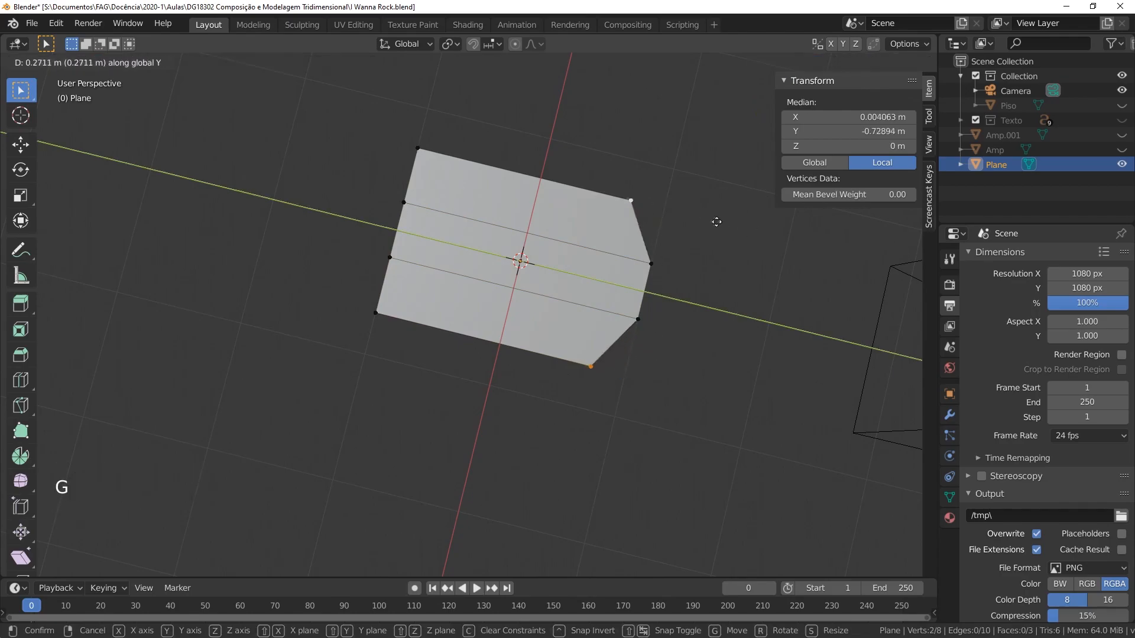
pyautogui.click(716, 221)
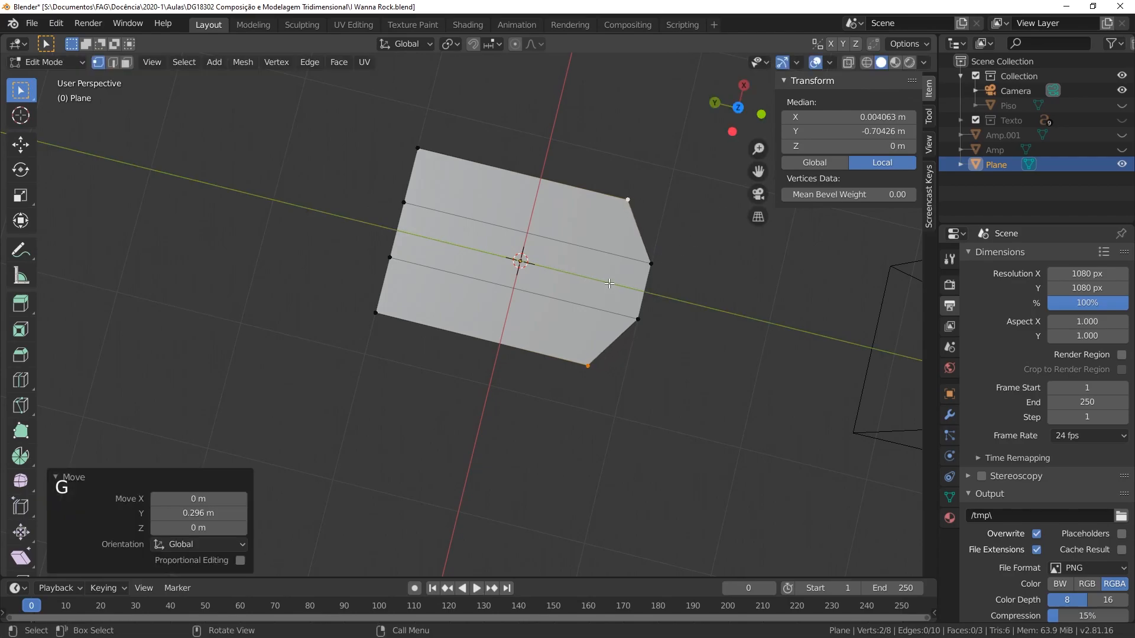
# Step: Add two evenly spaced loop cuts across the plane's width without sliding them
pyautogui.hotkey('ctrl', 'r')
pyautogui.scroll(1, 529, 195)
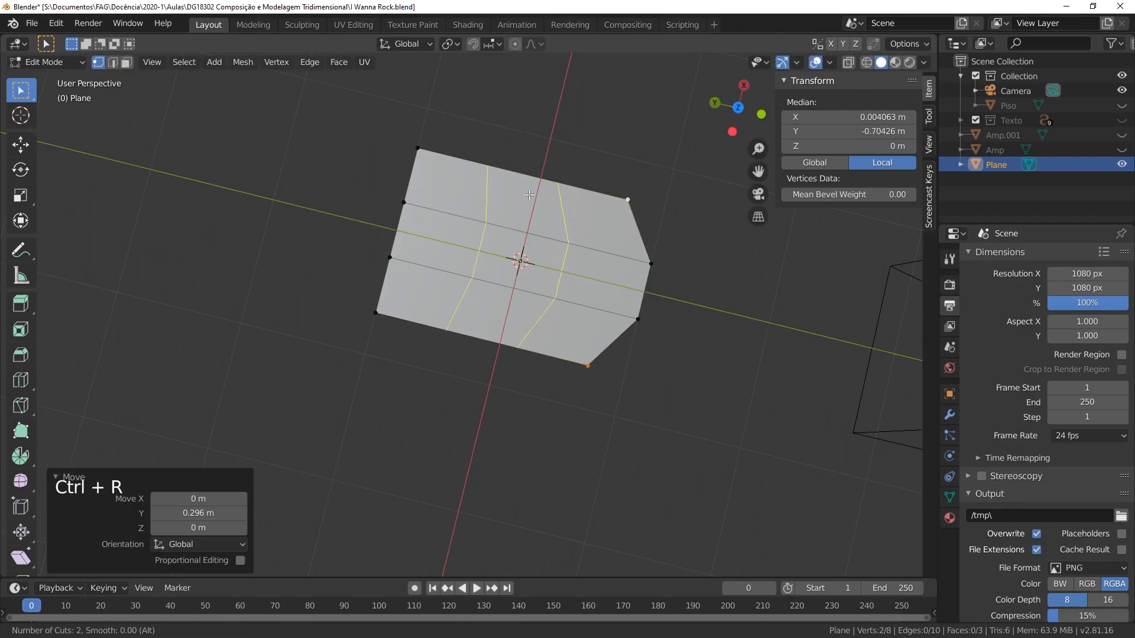
pyautogui.click(526, 192)
pyautogui.rightClick(524, 192)
# Step: Add one centred lengthwise loop cut through each of the two outer columns of faces
pyautogui.moveTo(562, 227); pyautogui.dragTo(702, 203, button='middle')
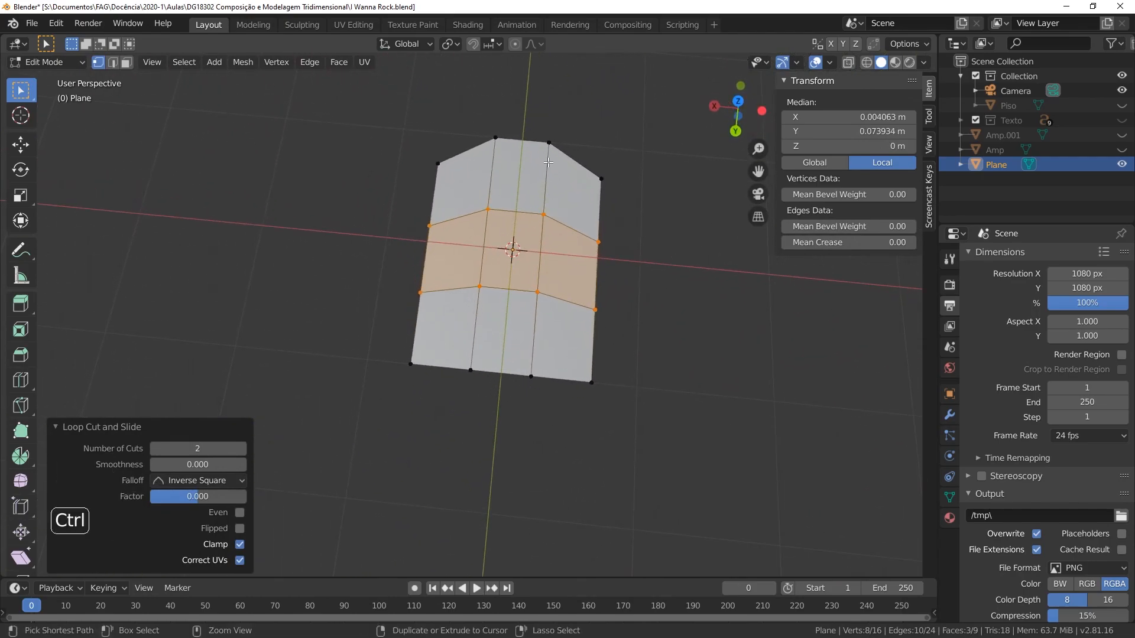
pyautogui.hotkey('ctrl', 'r')
pyautogui.doubleClick(579, 159)
pyautogui.hotkey('ctrl', 'r')
pyautogui.click(470, 147)
pyautogui.click(470, 148)
# Step: Move the two new vertices on the -Y end outward by about 0.068 m along Y to round it
pyautogui.click(469, 148)
pyautogui.keyDown('shift'); pyautogui.click(574, 160); pyautogui.keyUp('shift')
pyautogui.press('g')
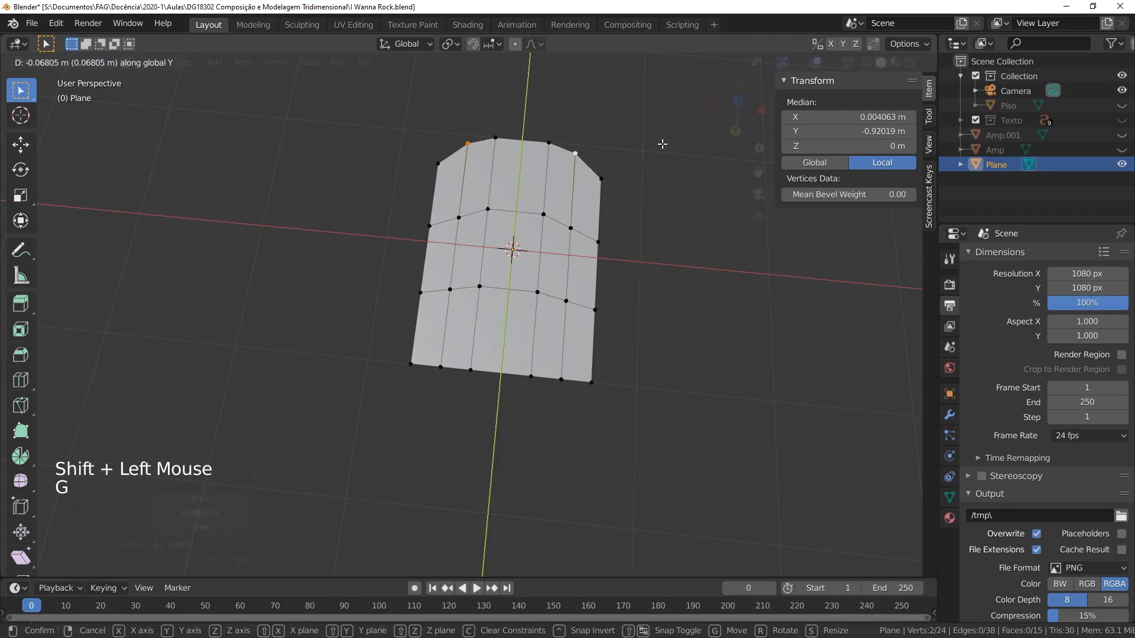
pyautogui.click(662, 144)
# Step: In top view, add a centred loop cut across the row of faces nearest the rounded end
pyautogui.click(738, 99)
pyautogui.keyDown('shift'); pyautogui.moveTo(525, 198); pyautogui.dragTo(535, 415, button='middle'); pyautogui.keyUp('shift')
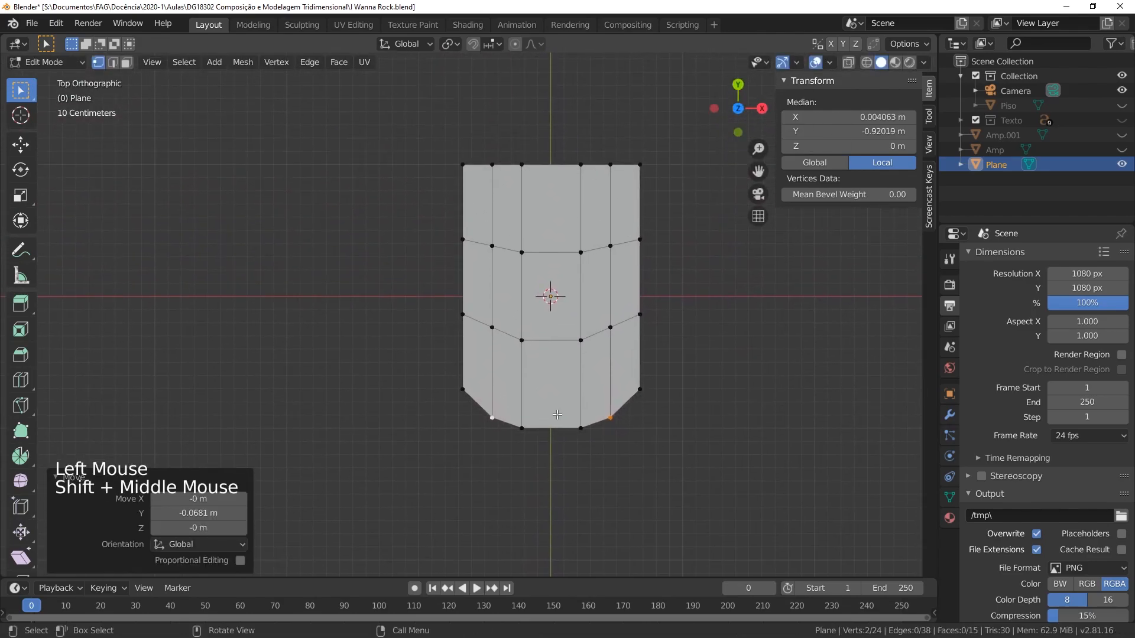
pyautogui.hotkey('ctrl', 'r')
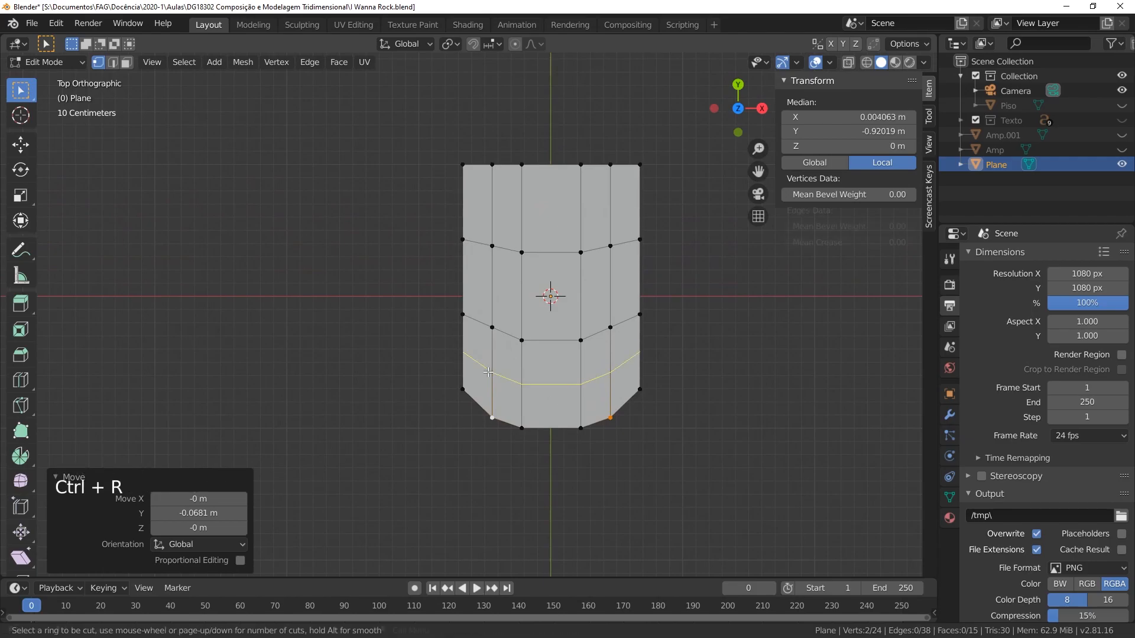
pyautogui.click(507, 361)
pyautogui.rightClick(492, 262)
# Step: Scale the two outermost vertices of the new loop by about 1.093 along X to widen the body
pyautogui.click(456, 347)
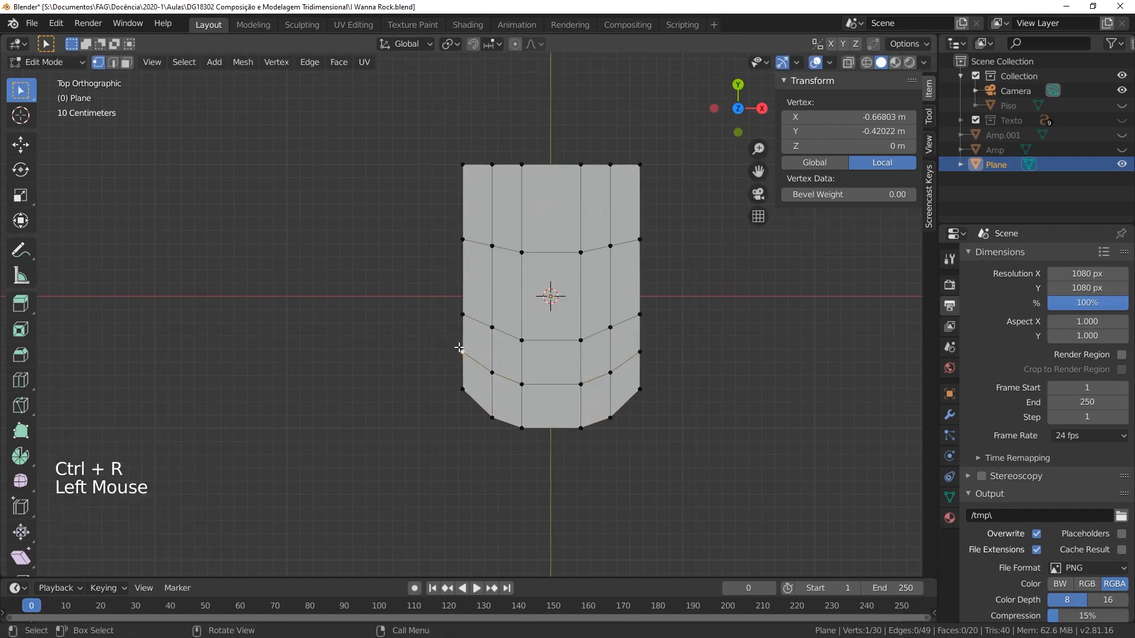
pyautogui.keyDown('shift'); pyautogui.click(674, 349); pyautogui.keyUp('shift')
pyautogui.press('s')
pyautogui.press('x')
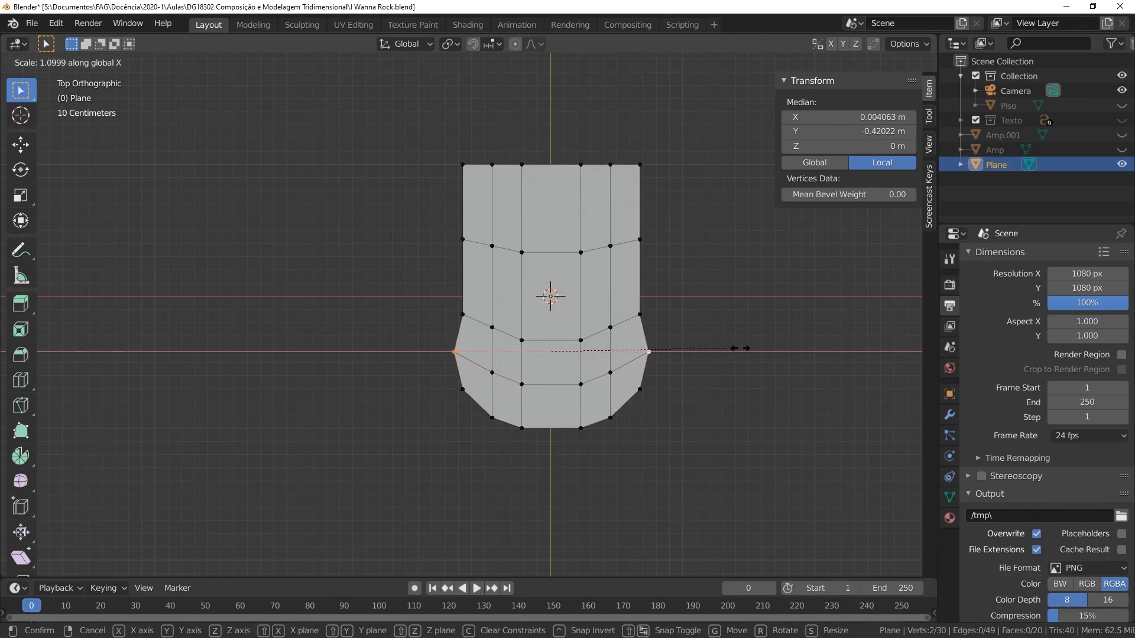
pyautogui.click(739, 348)
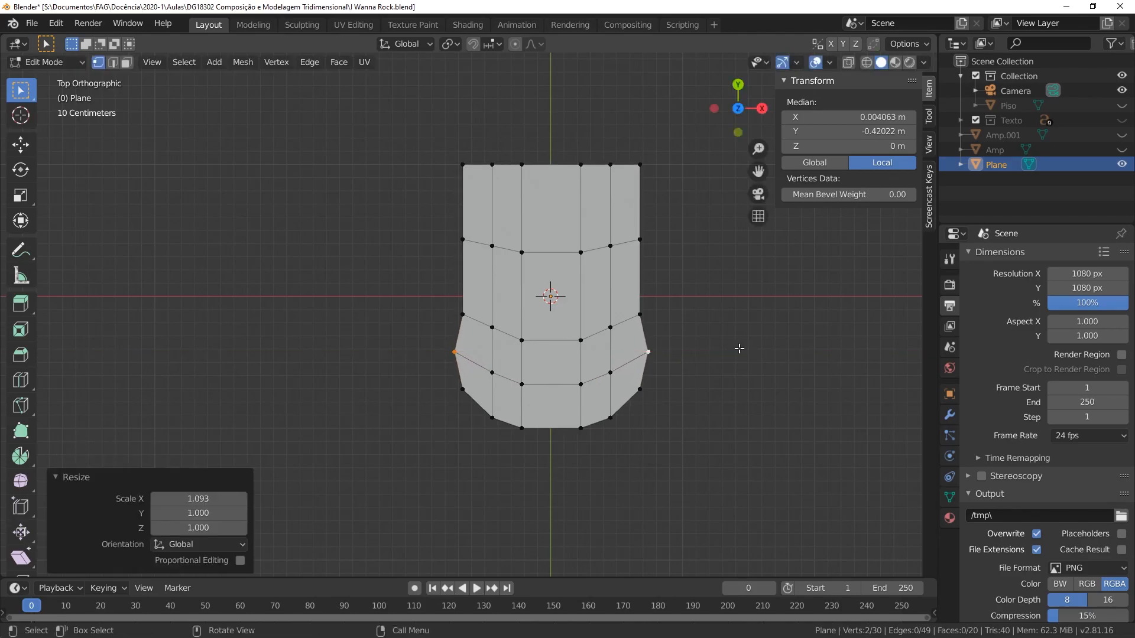
# Step: Add a centred loop cut across the middle row and scale its two outermost vertices by about 0.948 along X
pyautogui.hotkey('ctrl', 'r')
pyautogui.click(612, 302)
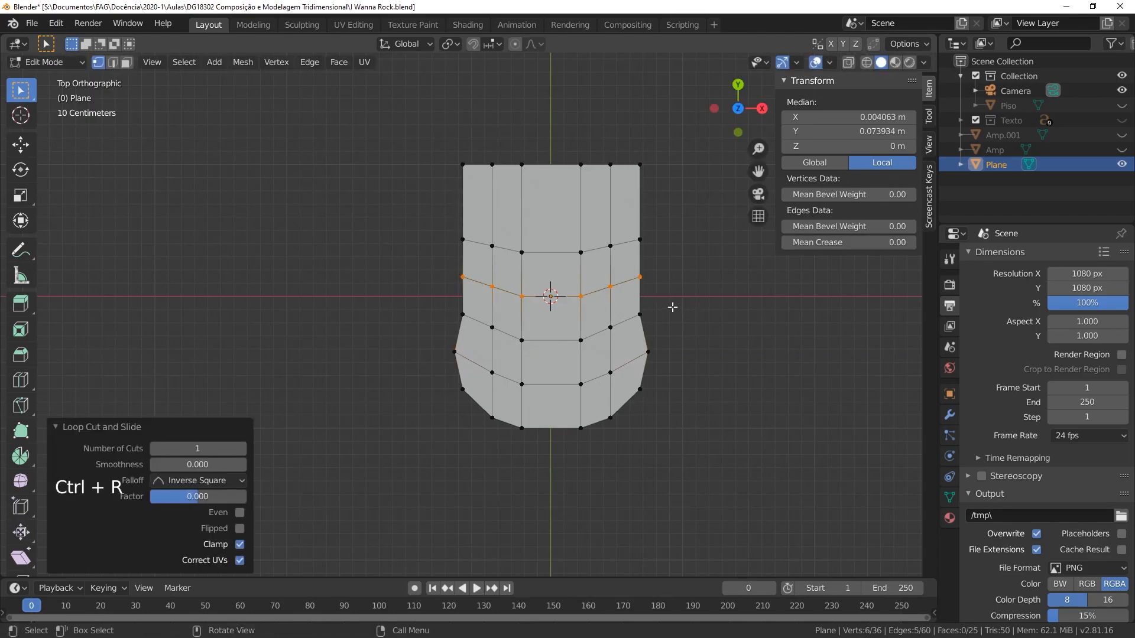
pyautogui.click(463, 276)
pyautogui.keyDown('shift'); pyautogui.click(639, 277); pyautogui.keyUp('shift')
pyautogui.press('s')
pyautogui.press('x')
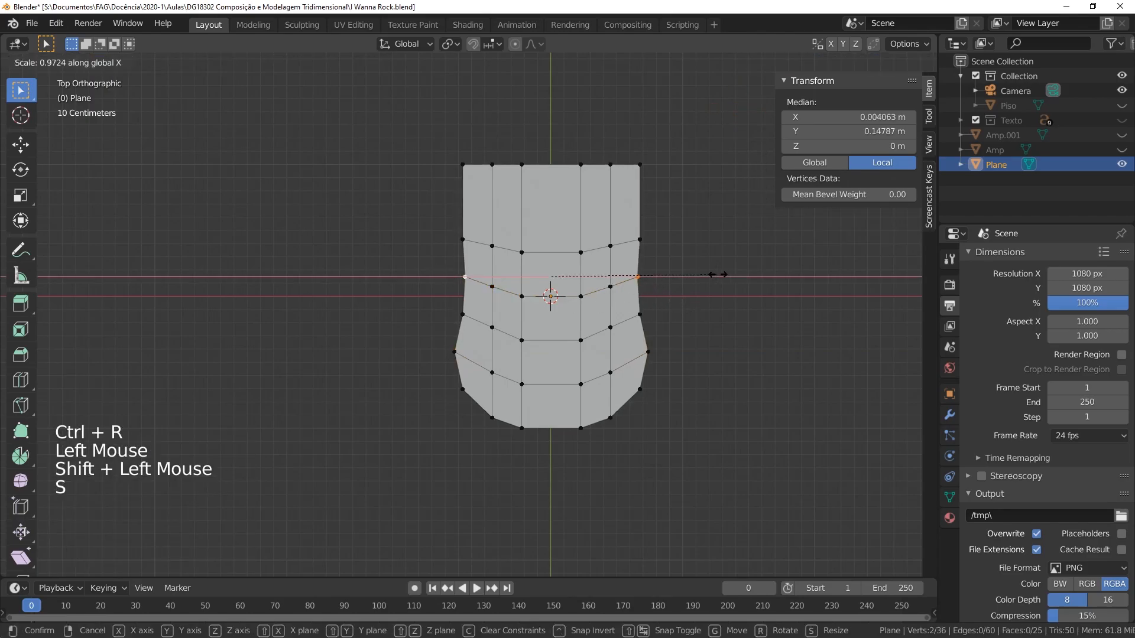
pyautogui.click(714, 275)
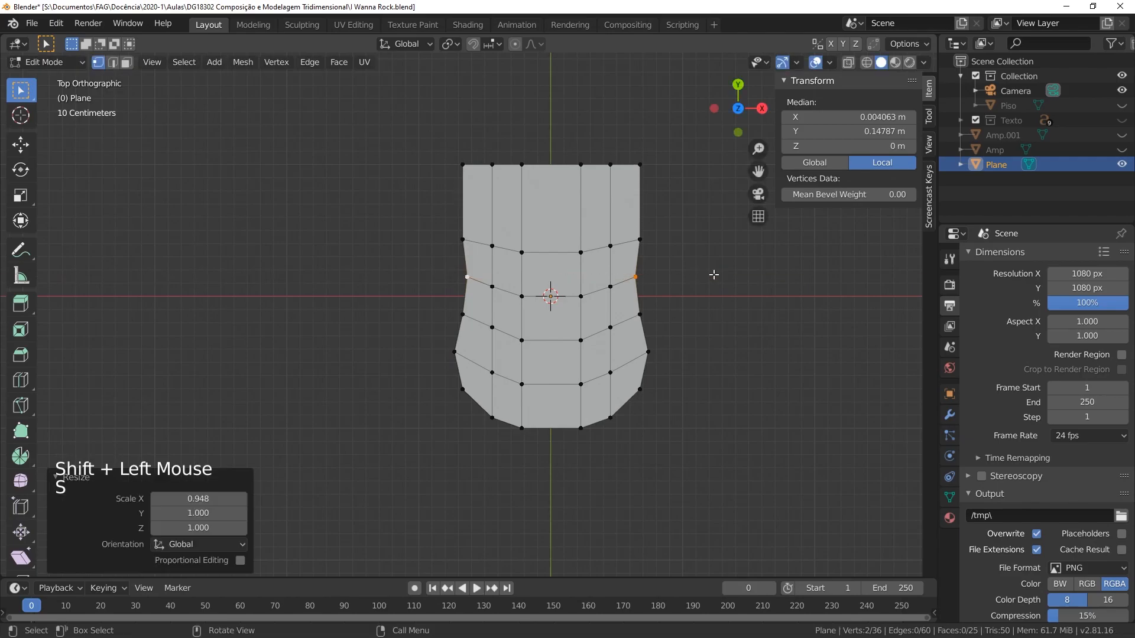
pyautogui.scroll(1, 714, 275)
pyautogui.keyDown('shift'); pyautogui.moveTo(592, 150); pyautogui.dragTo(568, 262, button='middle'); pyautogui.keyUp('shift')
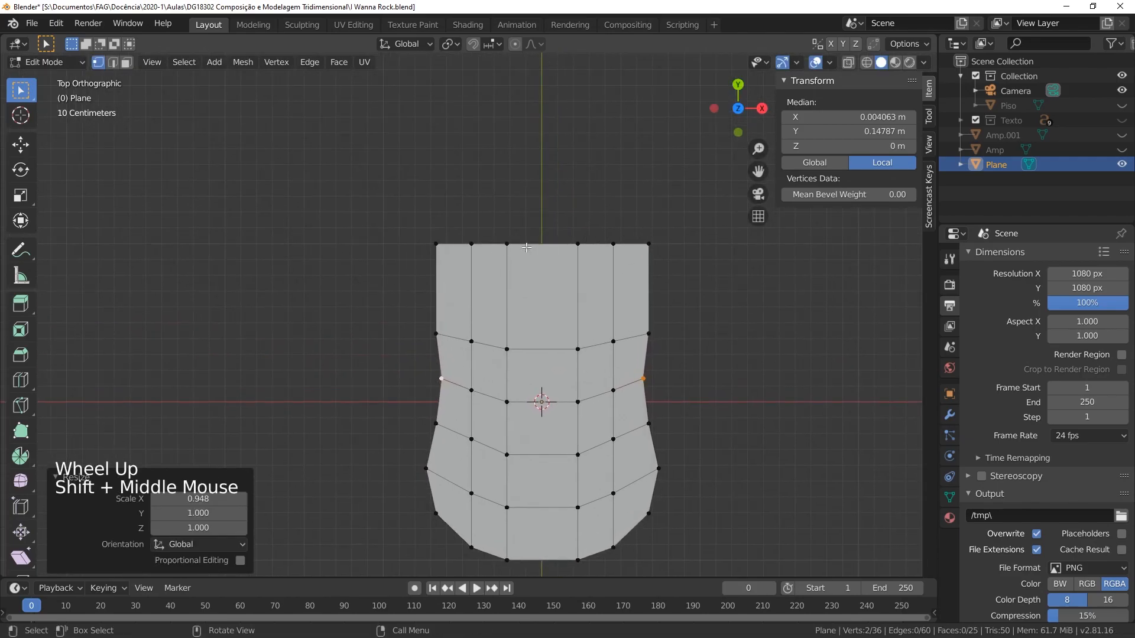
pyautogui.hotkey('ctrl', 'r')
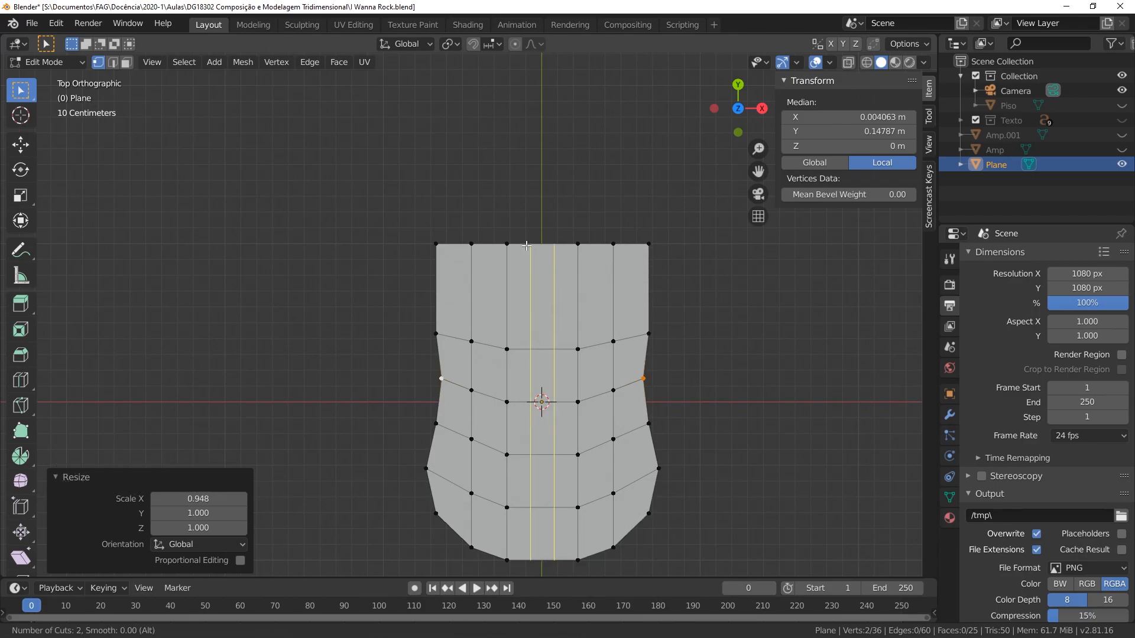
pyautogui.press('Escape')
pyautogui.click(509, 247)
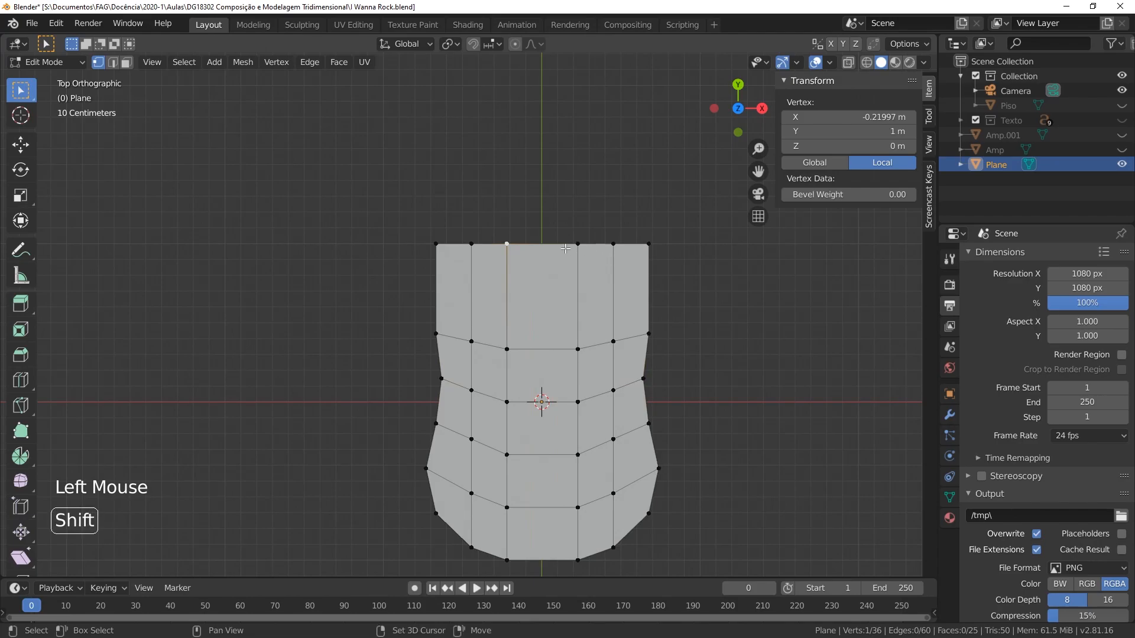
pyautogui.keyDown('shift'); pyautogui.click(578, 246); pyautogui.keyUp('shift')
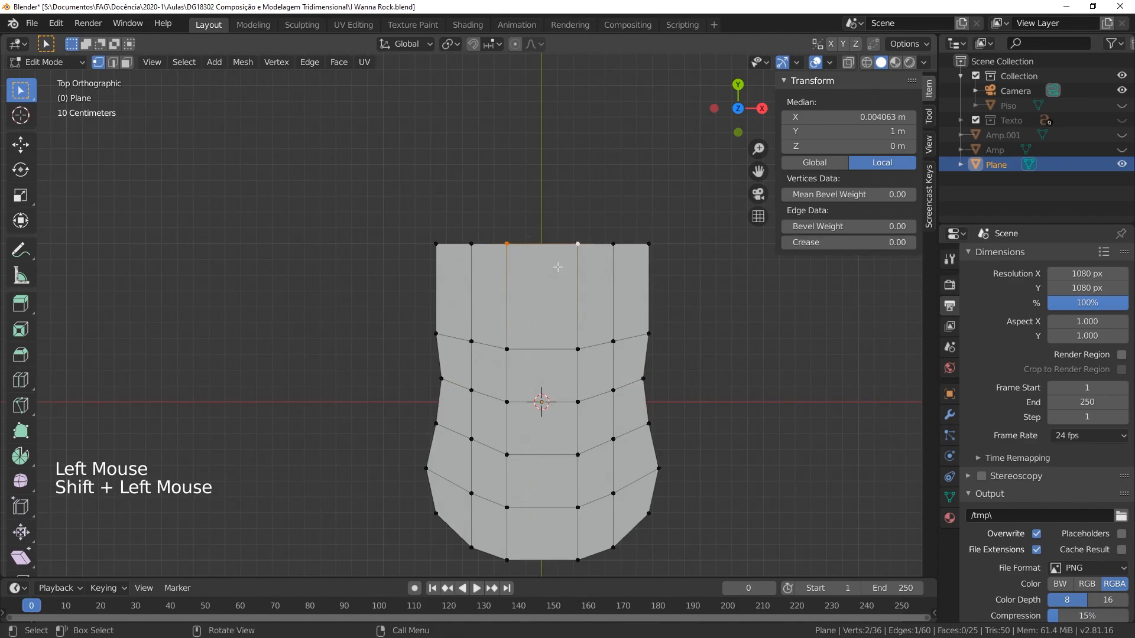
pyautogui.hotkey('alt', 'a')
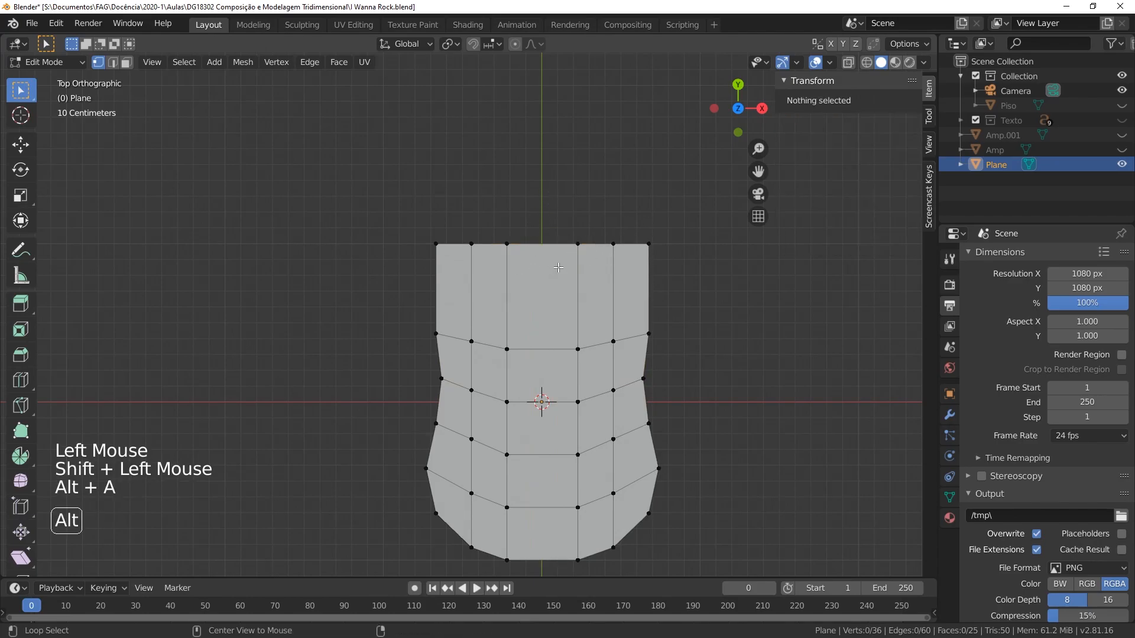
# Step: Scale the two innermost vertices of the straight +Y edge closer together along X, by about 0.72
pyautogui.click(577, 243)
pyautogui.keyDown('shift'); pyautogui.click(507, 243); pyautogui.keyUp('shift')
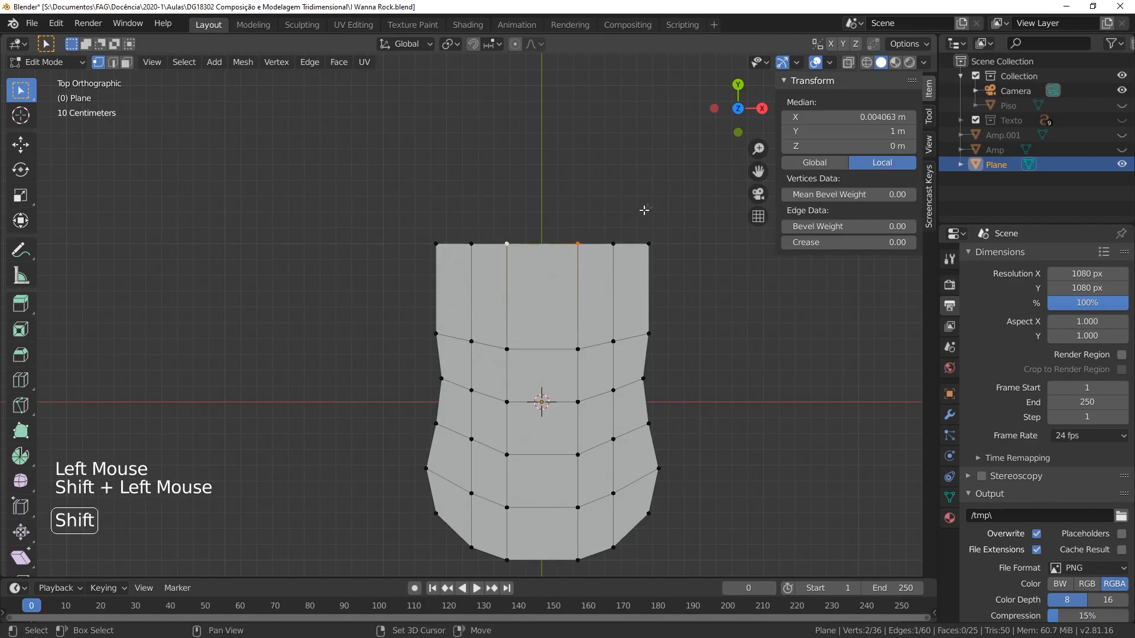
pyautogui.press('s')
pyautogui.press('x')
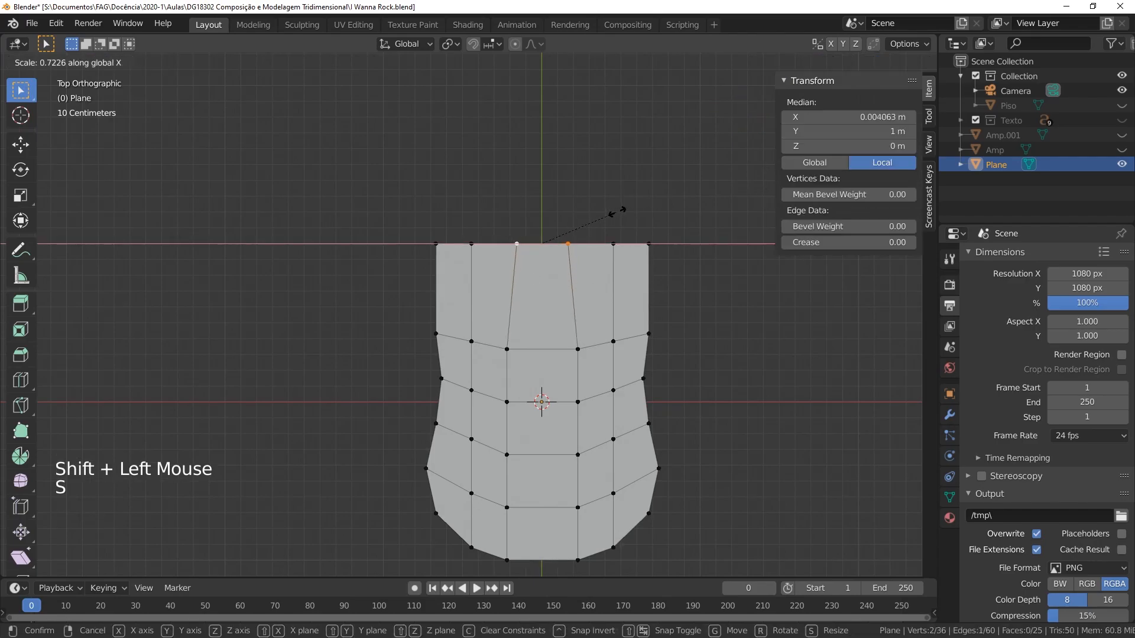
pyautogui.click(618, 211)
# Step: Extrude the outermost +X segment of the straight +Y edge by about 0.168 m along Y
pyautogui.click(615, 245)
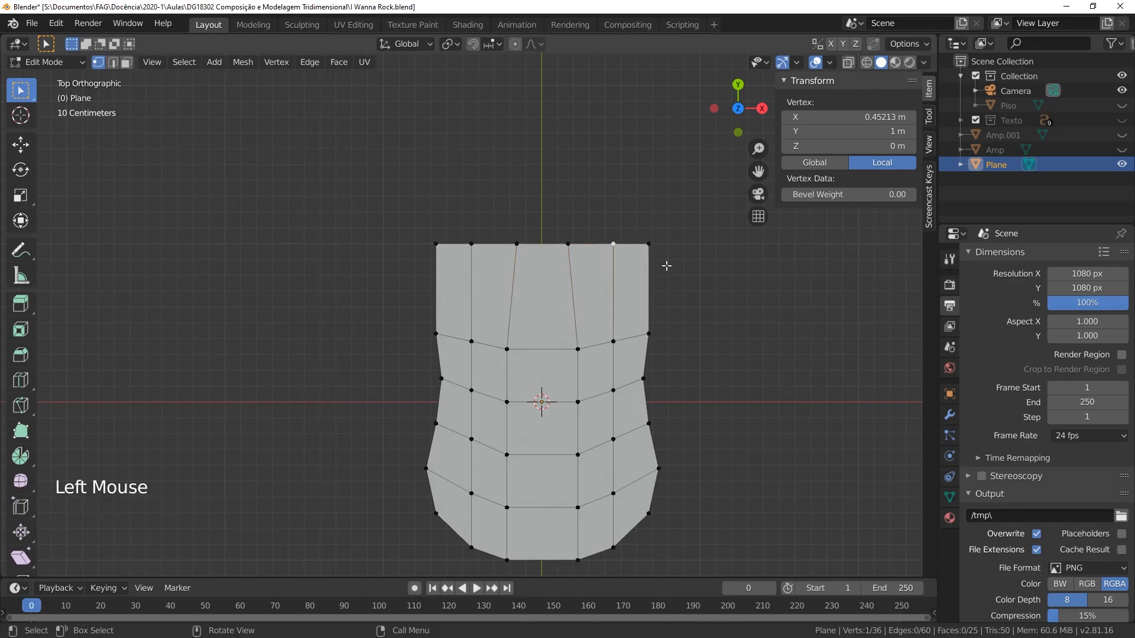
pyautogui.keyDown('shift'); pyautogui.click(649, 244); pyautogui.keyUp('shift')
pyautogui.press('e')
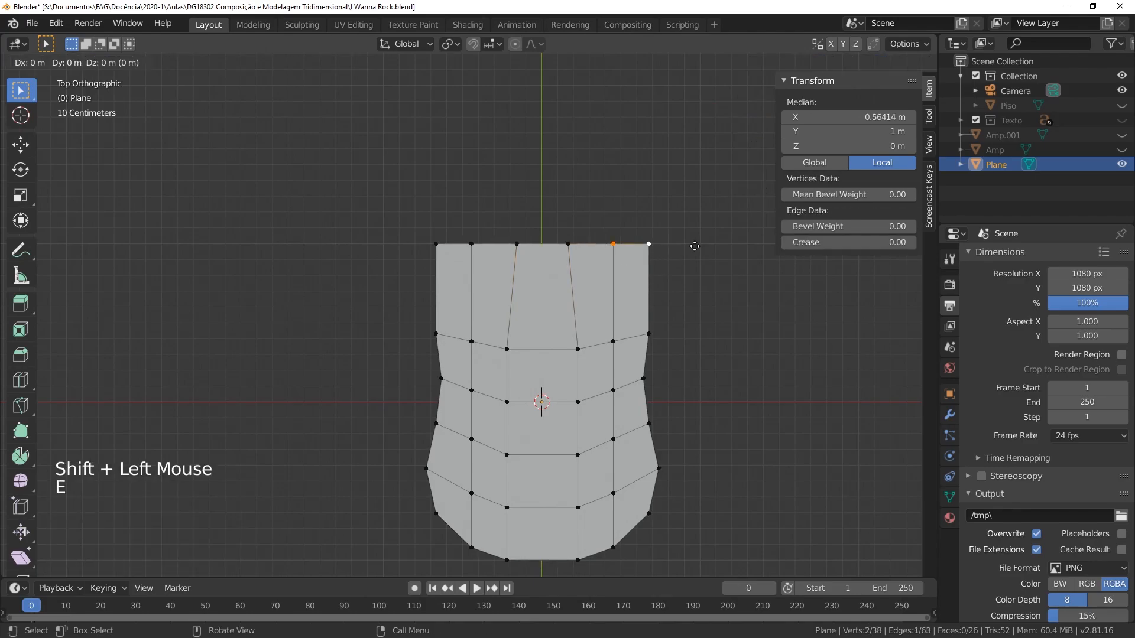
pyautogui.press('y')
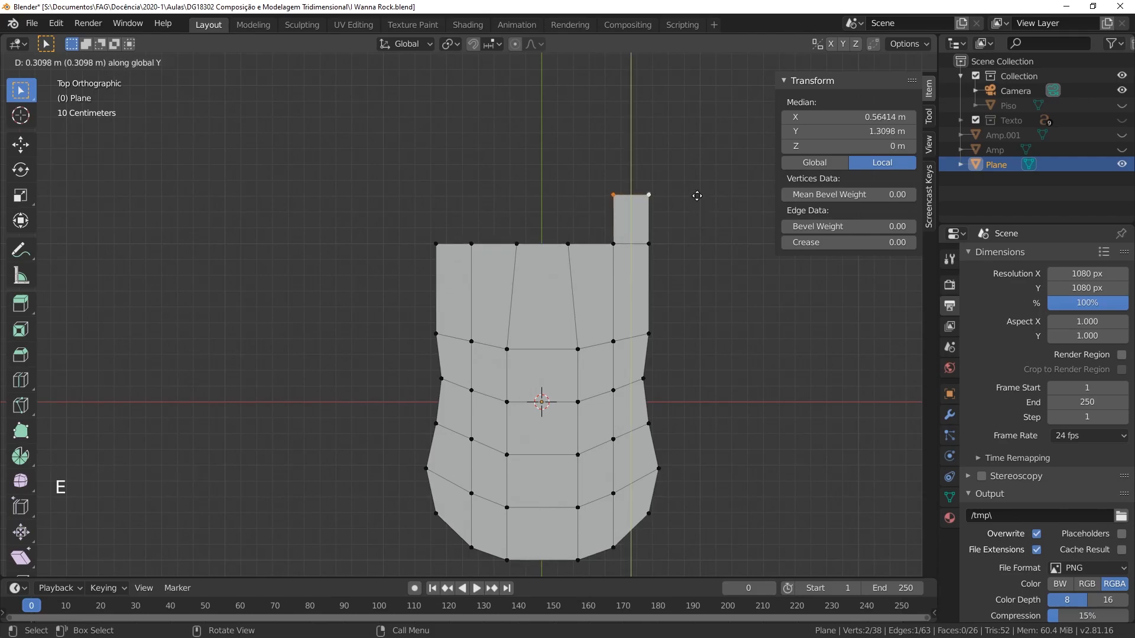
pyautogui.click(692, 219)
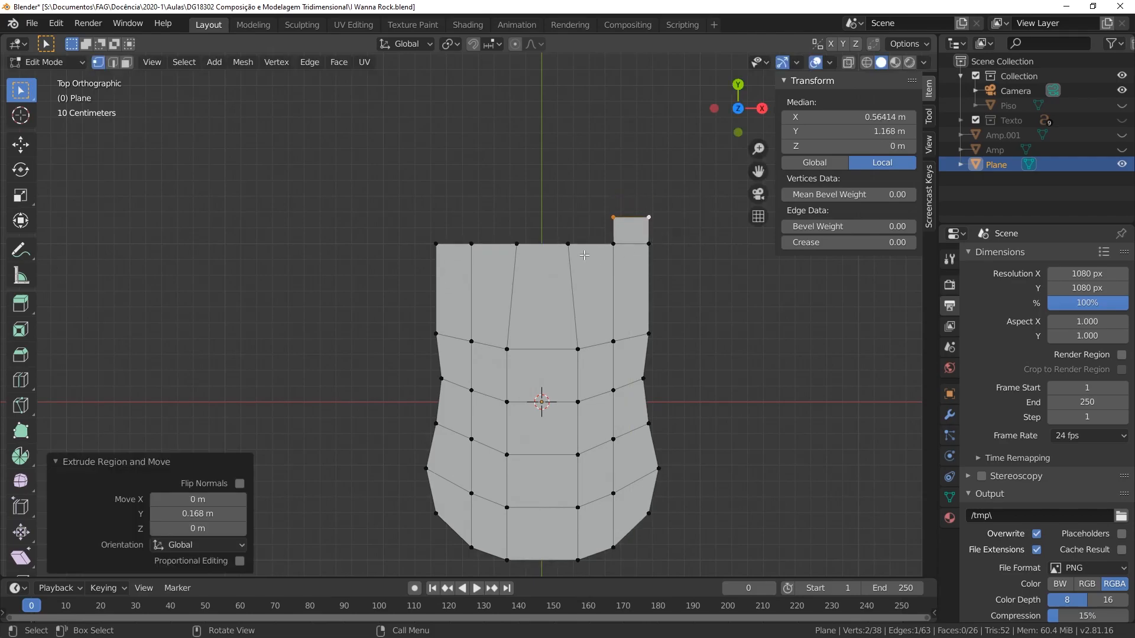
# Step: Move the inner base vertex of the extruded +X horn by about -0.082 m along Y
pyautogui.click(614, 244)
pyautogui.press('g')
pyautogui.press('y')
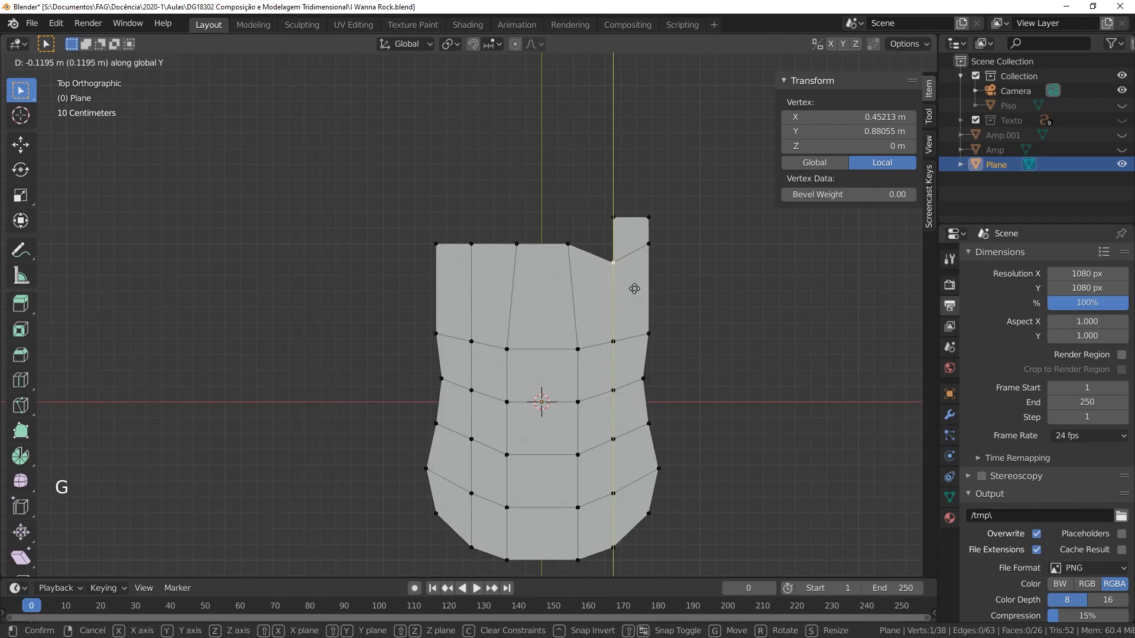
pyautogui.click(635, 283)
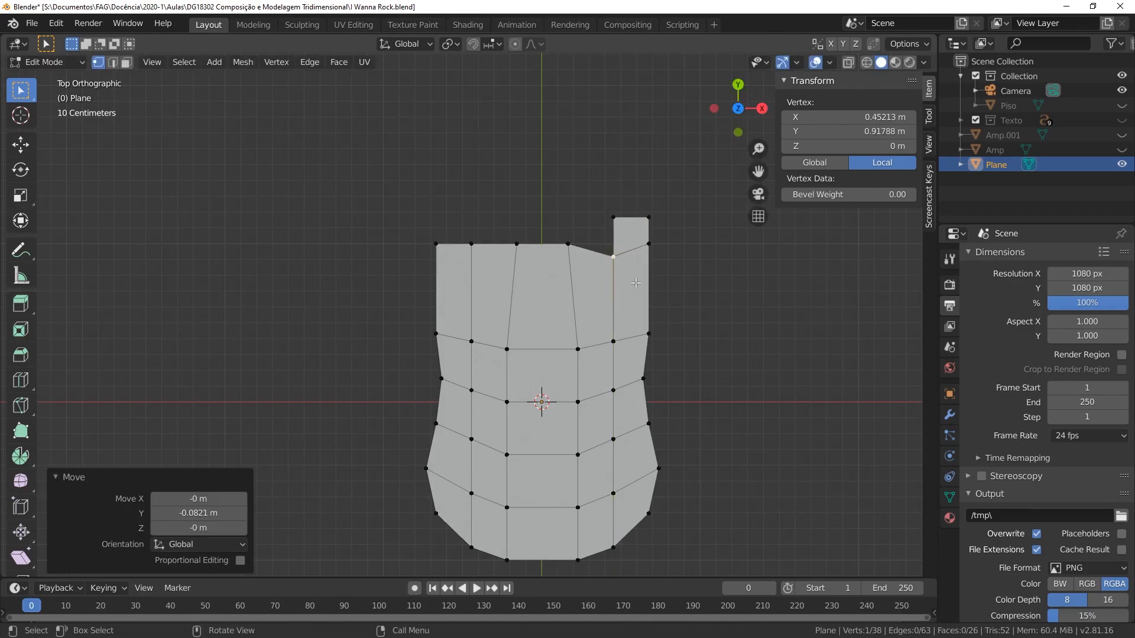
# Step: Scale the central column's vertices, except the two on the +Y edge, by about 0.682 along X
pyautogui.keyDown('alt'); pyautogui.click(572, 360); pyautogui.keyUp('alt')
pyautogui.keyDown('alt'); pyautogui.keyDown('shift'); pyautogui.click(523, 334); pyautogui.keyUp('shift'); pyautogui.keyUp('alt')
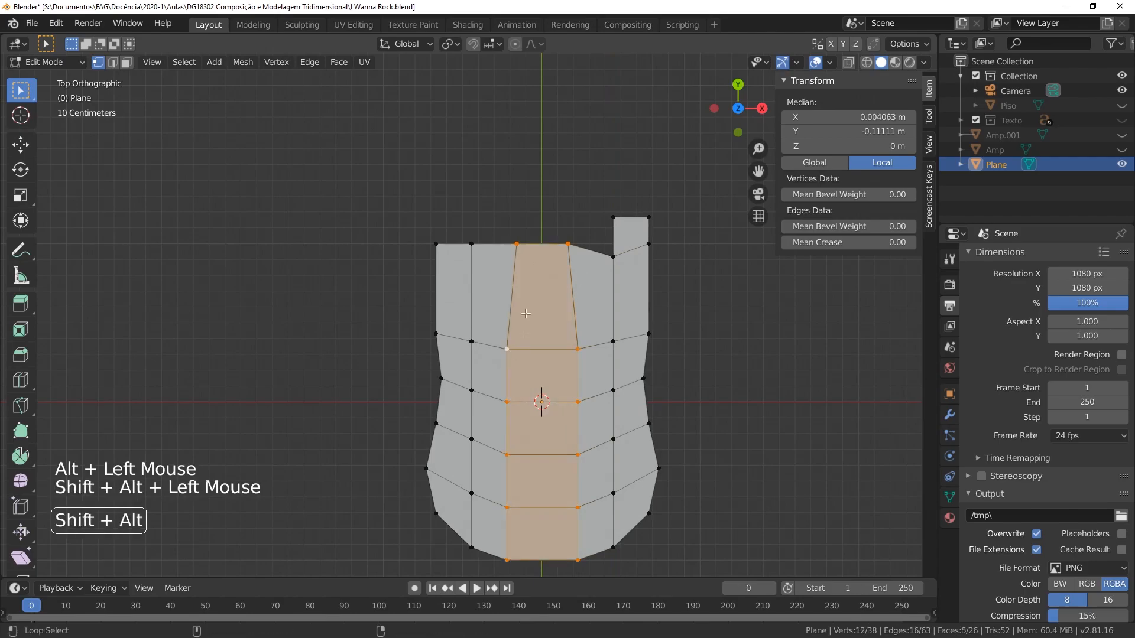
pyautogui.keyDown('shift'); pyautogui.click(516, 244); pyautogui.keyUp('shift')
pyautogui.keyDown('shift'); pyautogui.click(568, 244); pyautogui.keyUp('shift')
pyautogui.press('s')
pyautogui.press('x')
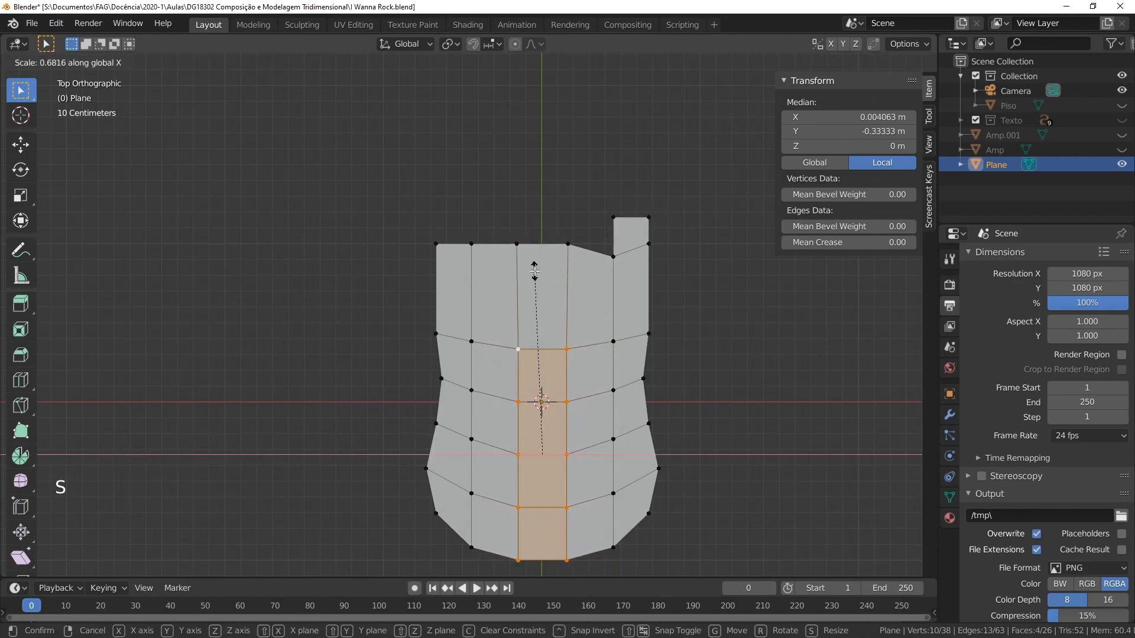
pyautogui.click(535, 270)
# Step: Add a centred loop cut in each of the two columns flanking the central column
pyautogui.hotkey('ctrl', 'e')
pyautogui.hotkey('ctrl', 'r')
pyautogui.click(535, 244)
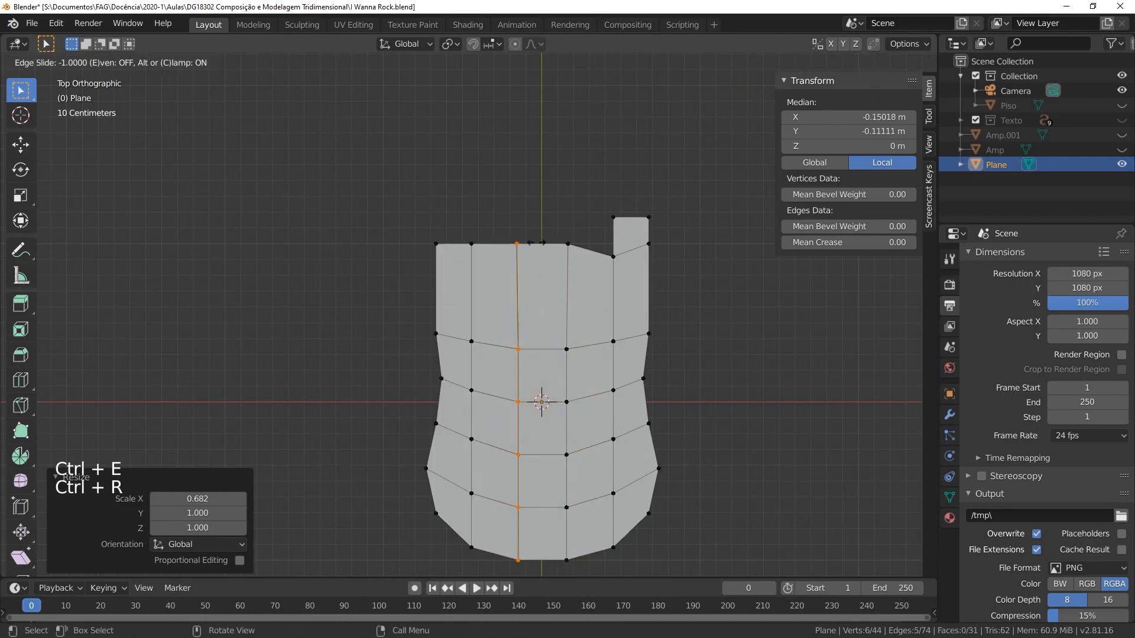
pyautogui.rightClick(521, 242)
pyautogui.hotkey('ctrl', 'r')
pyautogui.click(594, 248)
pyautogui.rightClick(598, 252)
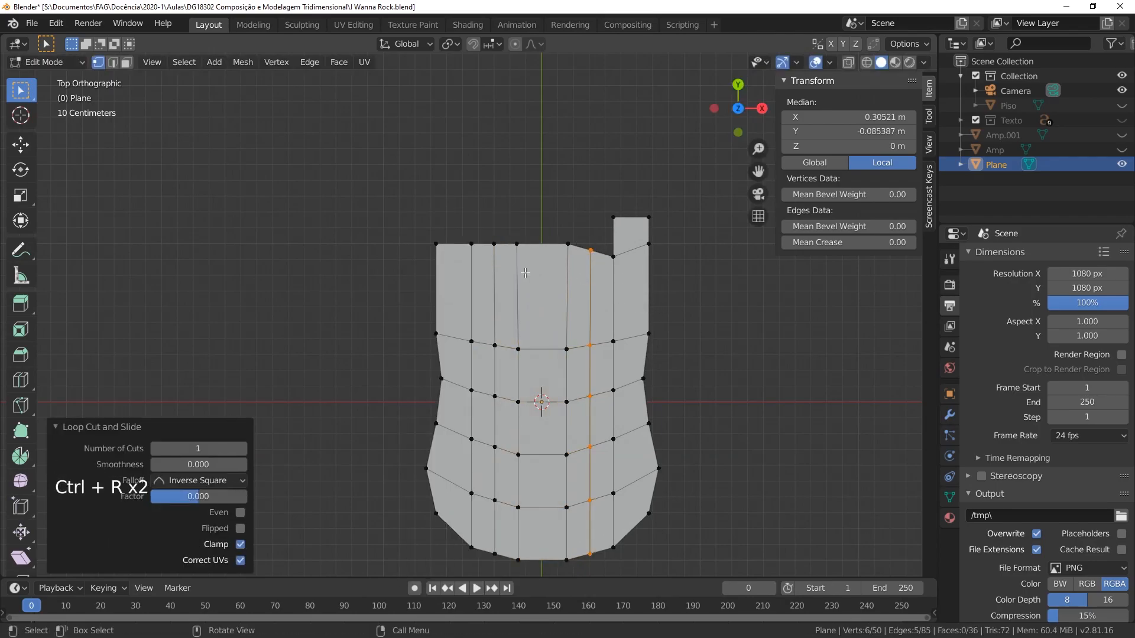
# Step: Move the new loop's +Y edge vertex beside the +X horn by about -0.103 m along Y to deepen the notch
pyautogui.scroll(1, 614, 264)
pyautogui.click(620, 251)
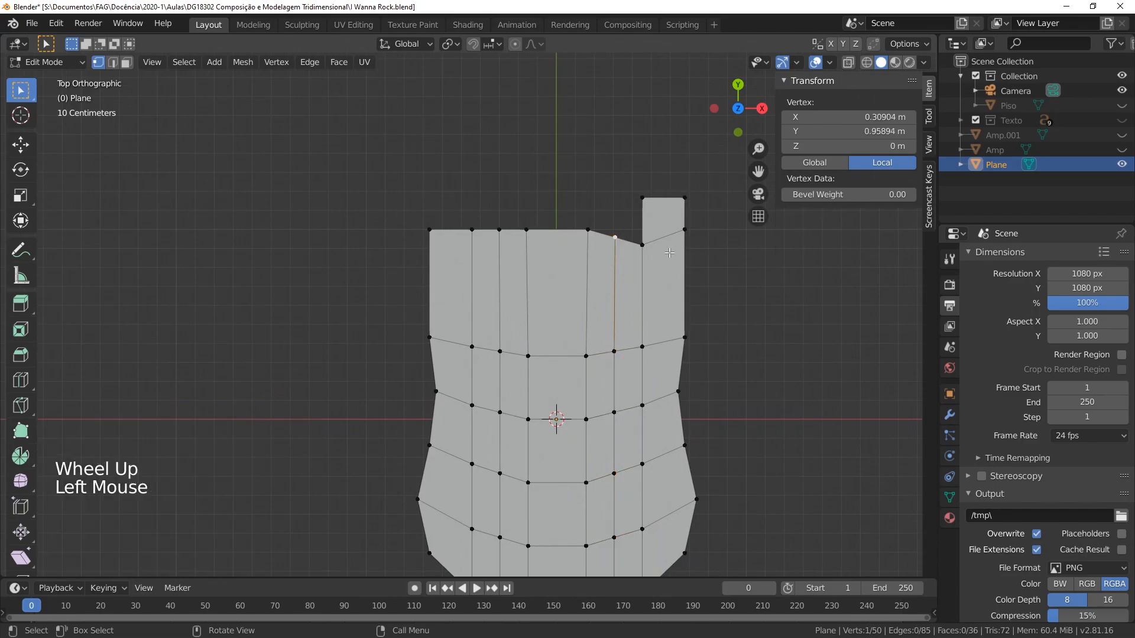
pyautogui.press('g')
pyautogui.press('y')
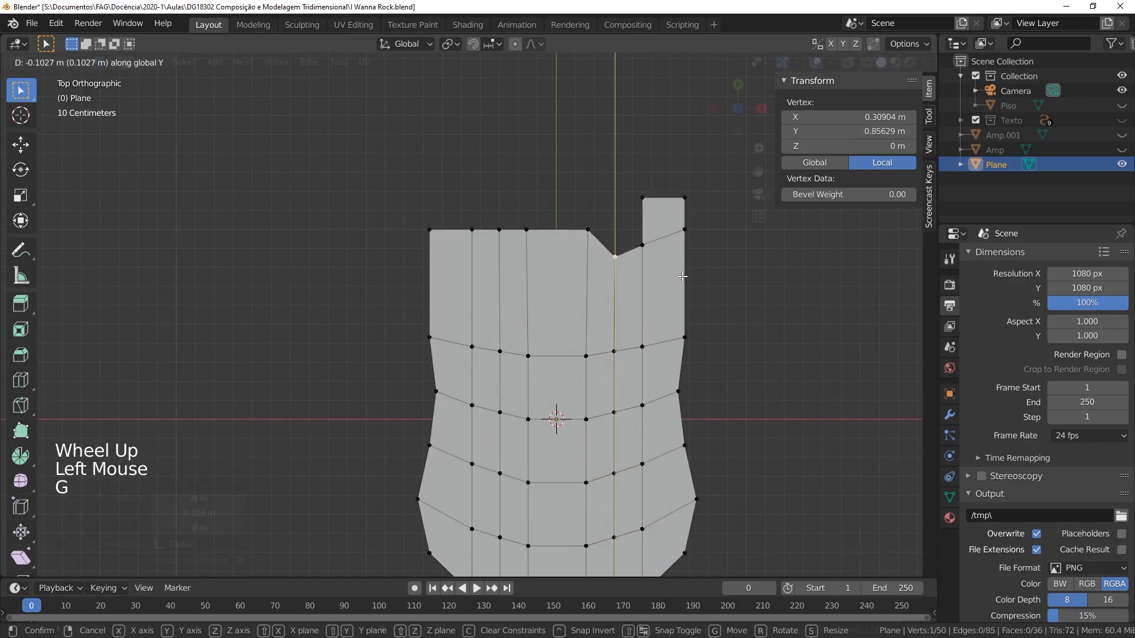
pyautogui.click(682, 276)
# Step: Add a centred loop cut through the +X horn's column and move its end vertex 0.115 m along Y
pyautogui.hotkey('ctrl', 'r')
pyautogui.click(665, 207)
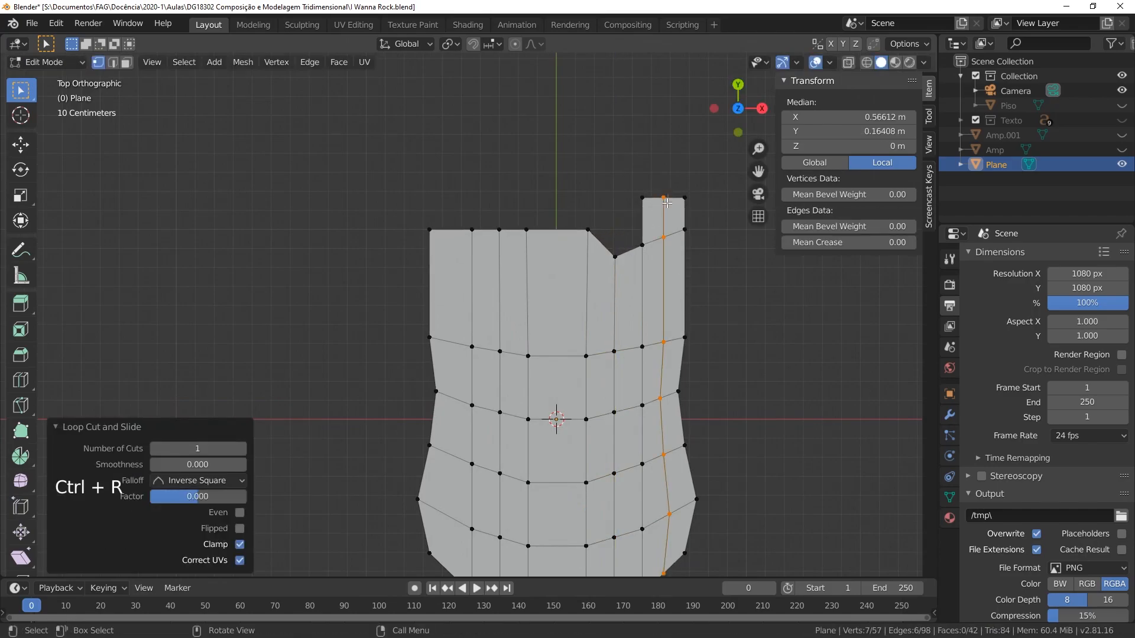
pyautogui.click(663, 198)
pyautogui.press('g')
pyautogui.press('y')
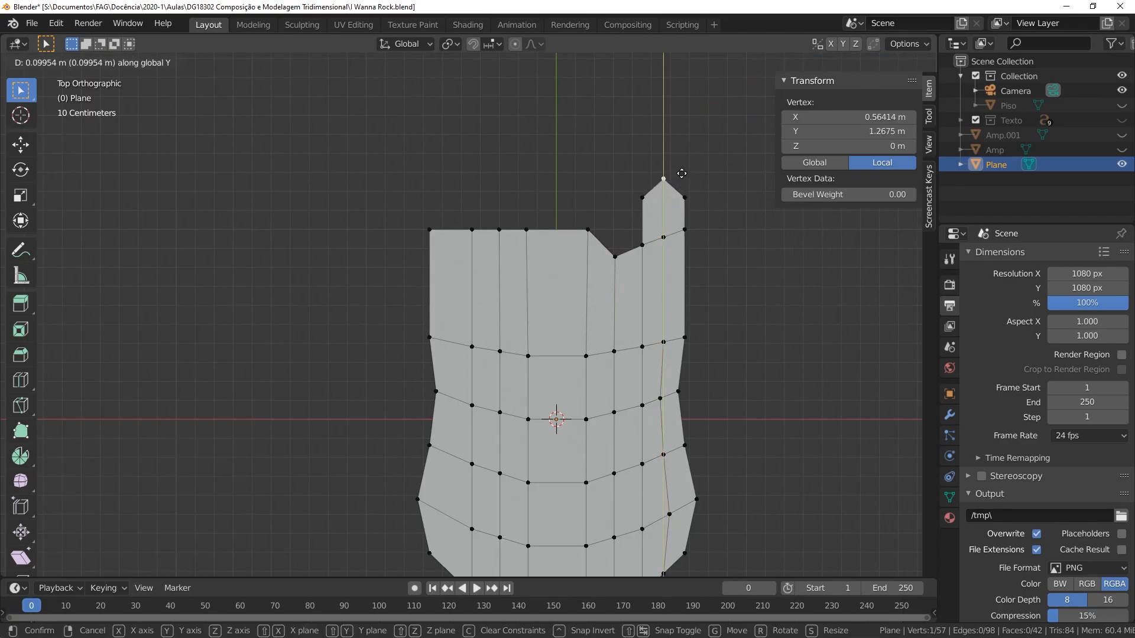
pyautogui.click(682, 171)
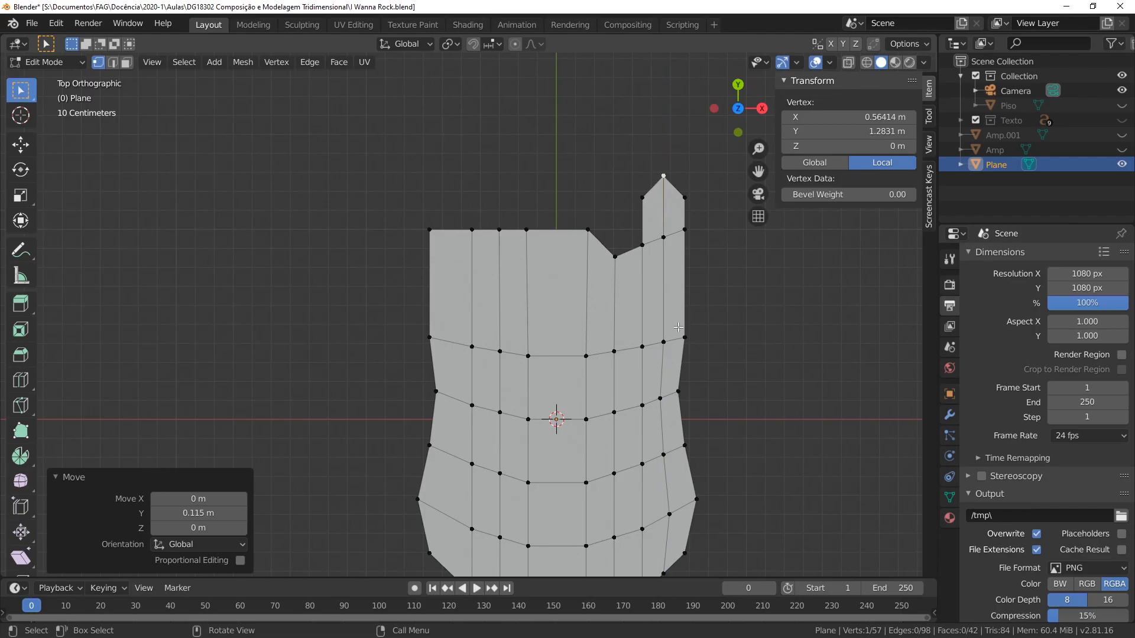
# Step: Add a loop cut across the +Y row of the body and scale its two outermost vertices by about 1.067 along X
pyautogui.click(698, 266)
pyautogui.hotkey('ctrl', 'r')
pyautogui.click(703, 286)
pyautogui.click(711, 284)
pyautogui.keyDown('shift'); pyautogui.click(427, 285); pyautogui.keyUp('shift')
pyautogui.press('s')
pyautogui.press('x')
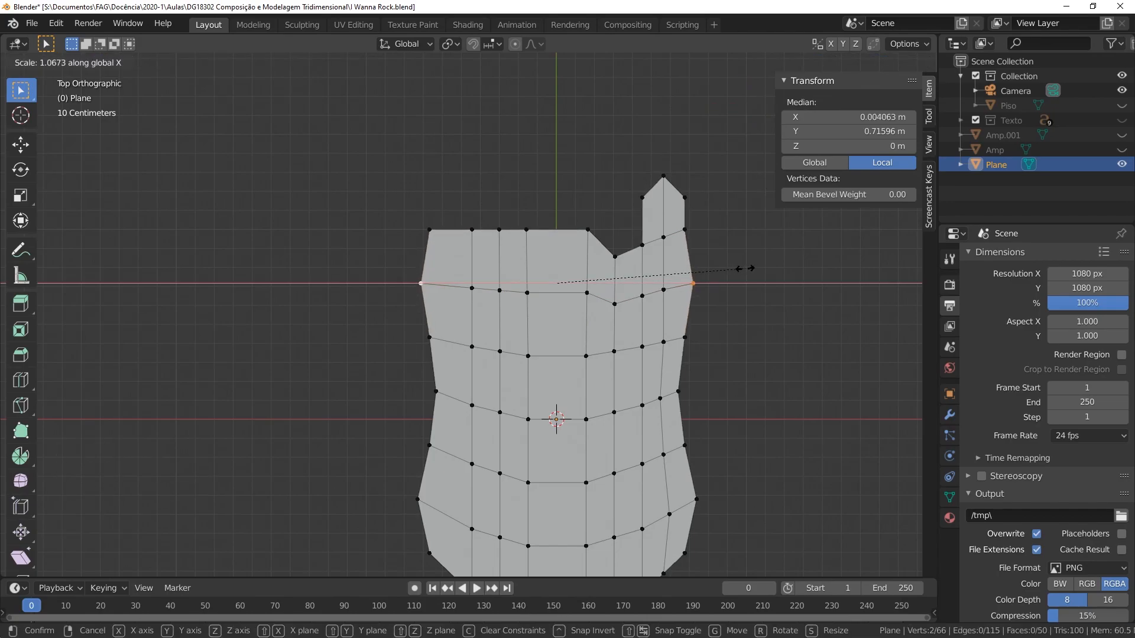
pyautogui.click(744, 269)
# Step: Move the -X corner vertex of the +Y edge outward along X to about -0.712 m
pyautogui.click(426, 227)
pyautogui.press('g')
pyautogui.press('x')
pyautogui.click(412, 218)
# Step: Add a centred loop cut in the outermost -X column and select the two outermost -X vertices of the +Y edge
pyautogui.hotkey('ctrl', 'r')
pyautogui.click(452, 227)
pyautogui.rightClick(453, 227)
pyautogui.click(467, 187)
pyautogui.click(426, 230)
pyautogui.keyDown('shift'); pyautogui.click(460, 228); pyautogui.keyUp('shift')
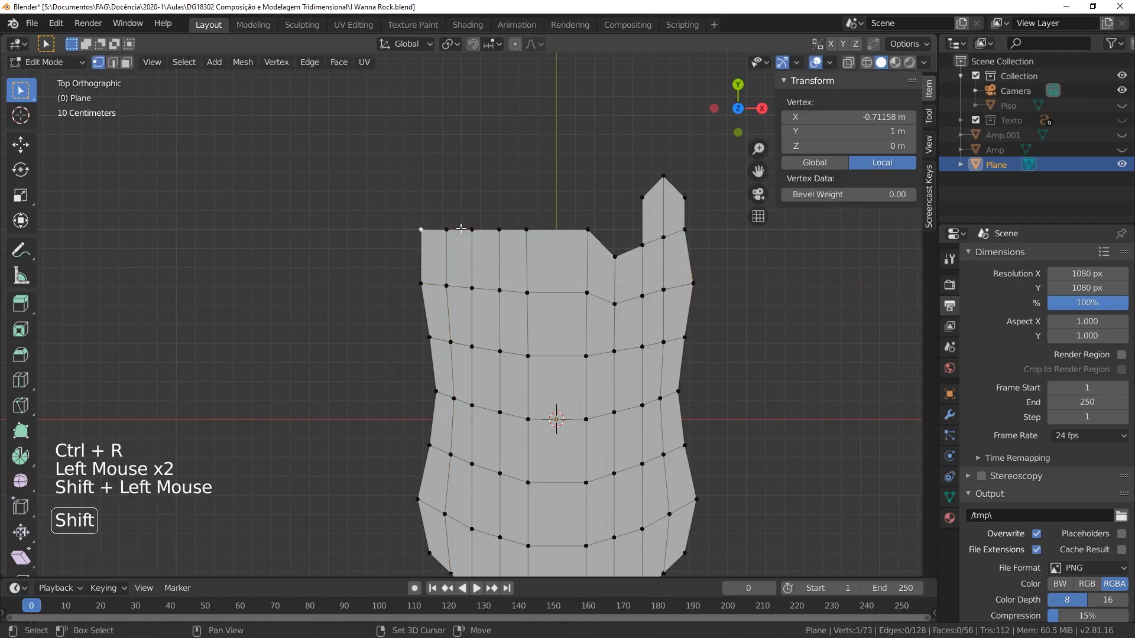
pyautogui.press('e')
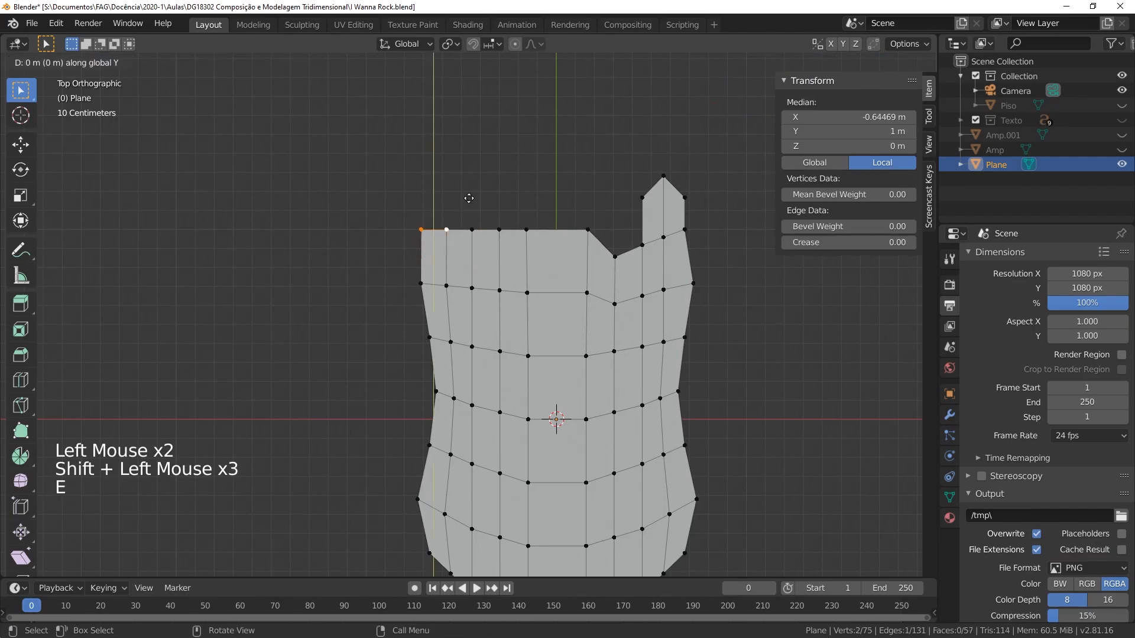
pyautogui.click(468, 165)
pyautogui.hotkey('ctrl', 'z')
# Step: Extrude the two outermost -X segments of the +Y edge by 0.429 m along Y to form a second horn
pyautogui.keyDown('shift'); pyautogui.click(446, 230); pyautogui.keyUp('shift')
pyautogui.press('e')
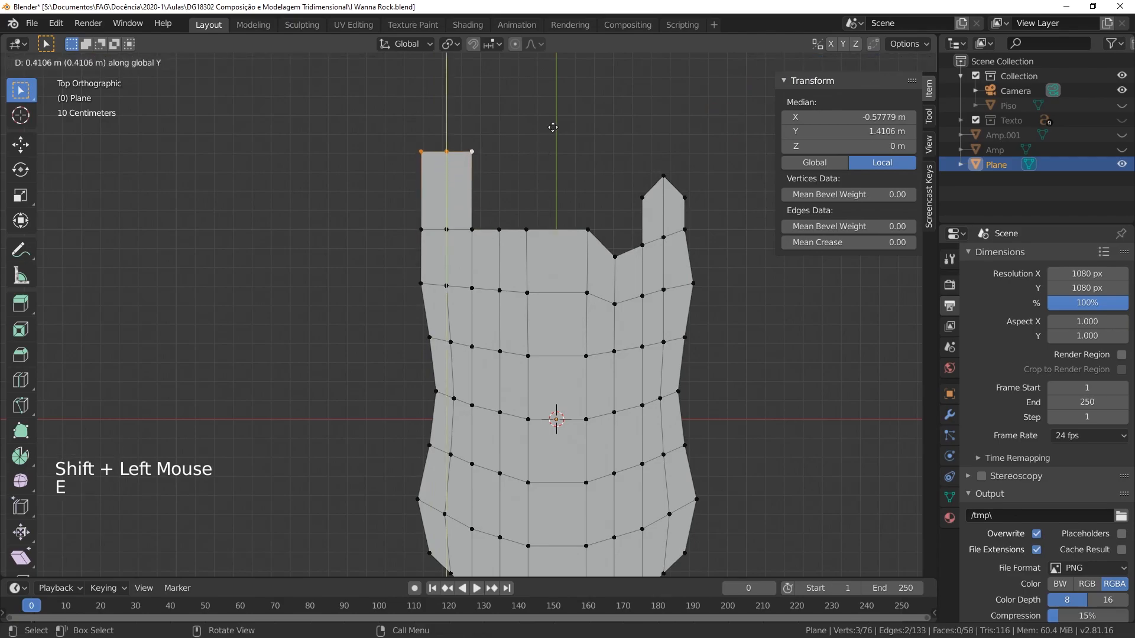
pyautogui.click(553, 124)
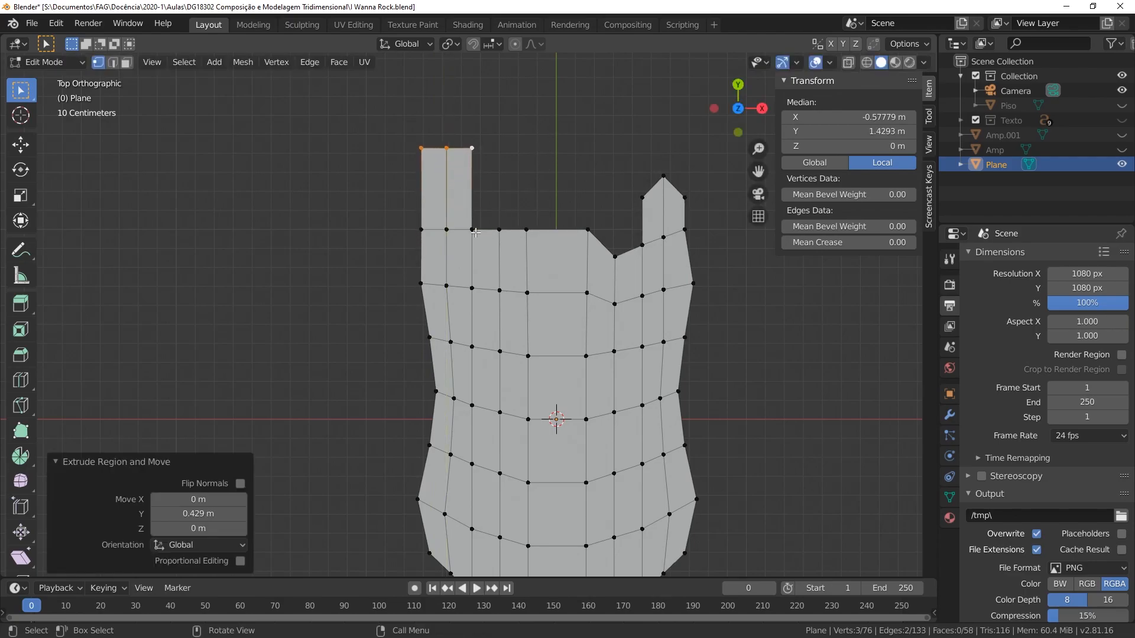
# Step: Extrude the centre segment of the +Y edge along Y, and raise its base vertices and the -X horn's inner base vertex
pyautogui.click(526, 229)
pyautogui.keyDown('shift'); pyautogui.click(587, 229); pyautogui.keyUp('shift')
pyautogui.press('e')
pyautogui.click(620, 150)
pyautogui.click(526, 229)
pyautogui.keyDown('shift'); pyautogui.click(588, 229); pyautogui.keyUp('shift')
pyautogui.press('g')
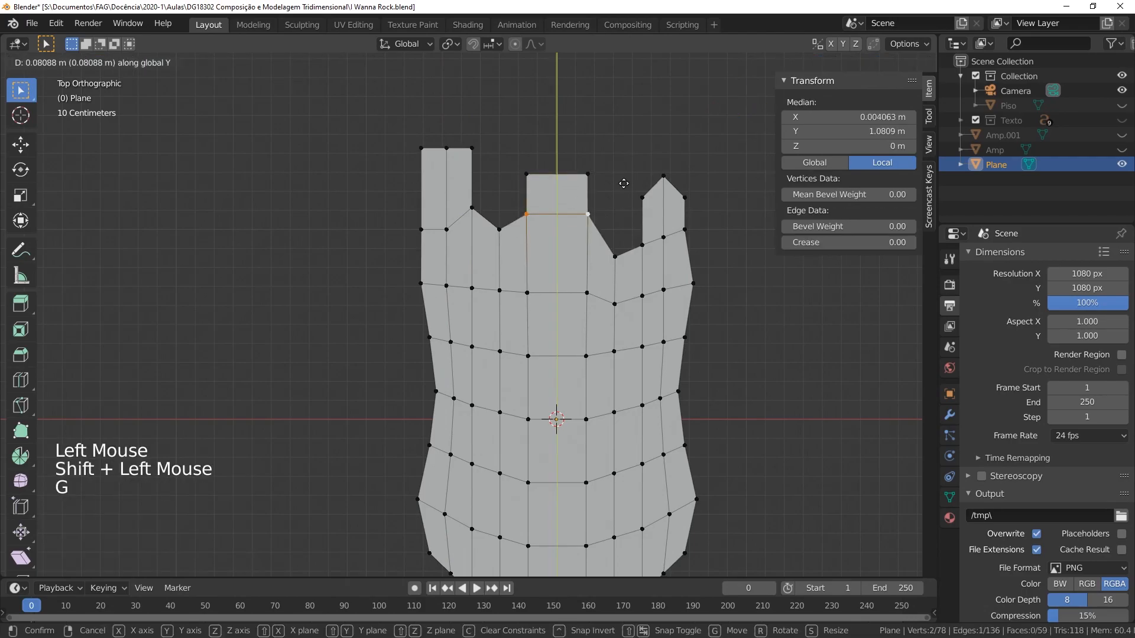
pyautogui.click(621, 182)
# Step: Add a loop cut across the -X horn, and narrow and lower its two end corners to round the tip
pyautogui.hotkey('ctrl', 'r')
pyautogui.click(466, 183)
pyautogui.click(419, 149)
pyautogui.keyDown('shift'); pyautogui.click(471, 149); pyautogui.keyUp('shift')
pyautogui.press('s')
pyautogui.press('g')
# Step: Move the two end corner vertices of the +X horn slightly toward its tip along Y
pyautogui.click(643, 197)
pyautogui.keyDown('shift'); pyautogui.click(685, 197); pyautogui.keyUp('shift')
pyautogui.press('g')
pyautogui.click(695, 189)
# Step: Add a loop cut across the +X horn and scale its two side vertices
pyautogui.hotkey('ctrl', 'r')
pyautogui.click(682, 212)
pyautogui.click(643, 218)
pyautogui.keyDown('shift'); pyautogui.click(684, 209); pyautogui.keyUp('shift')
pyautogui.press('s')
pyautogui.click(716, 172)
# Step: Adjust the +X horn's side vertices, moving the outer vertex of its cross loop 0.0187 m outward along X
pyautogui.click(715, 184)
pyautogui.keyDown('shift'); pyautogui.click(715, 189); pyautogui.keyUp('shift')
pyautogui.press('g')
pyautogui.click(715, 196)
pyautogui.press('g')
pyautogui.click(714, 201)
pyautogui.press('g')
pyautogui.click(718, 201)
pyautogui.scroll(-2, 591, 236)
pyautogui.scroll(2, 591, 236)
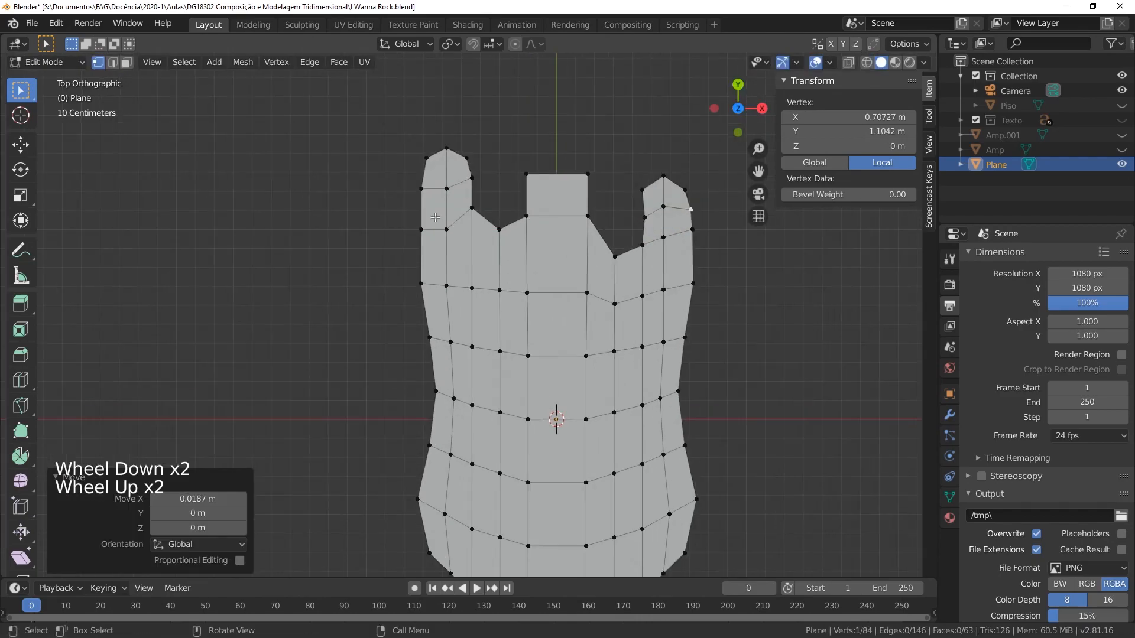
# Step: Shift the -X horn's outer base vertex outward and the inner vertex of its cross loop inward along X
pyautogui.click(421, 230)
pyautogui.press('g')
pyautogui.click(471, 178)
pyautogui.press('g')
pyautogui.click(532, 191)
# Step: Move the tip and cross-loop vertices of the -X horn together along +Y to lengthen the horn
pyautogui.click(446, 149)
pyautogui.keyDown('shift'); pyautogui.click(426, 157); pyautogui.keyUp('shift')
pyautogui.keyDown('shift'); pyautogui.click(467, 158); pyautogui.keyUp('shift')
pyautogui.keyDown('shift'); pyautogui.click(469, 177); pyautogui.keyUp('shift')
pyautogui.keyDown('shift'); pyautogui.click(446, 189); pyautogui.keyUp('shift')
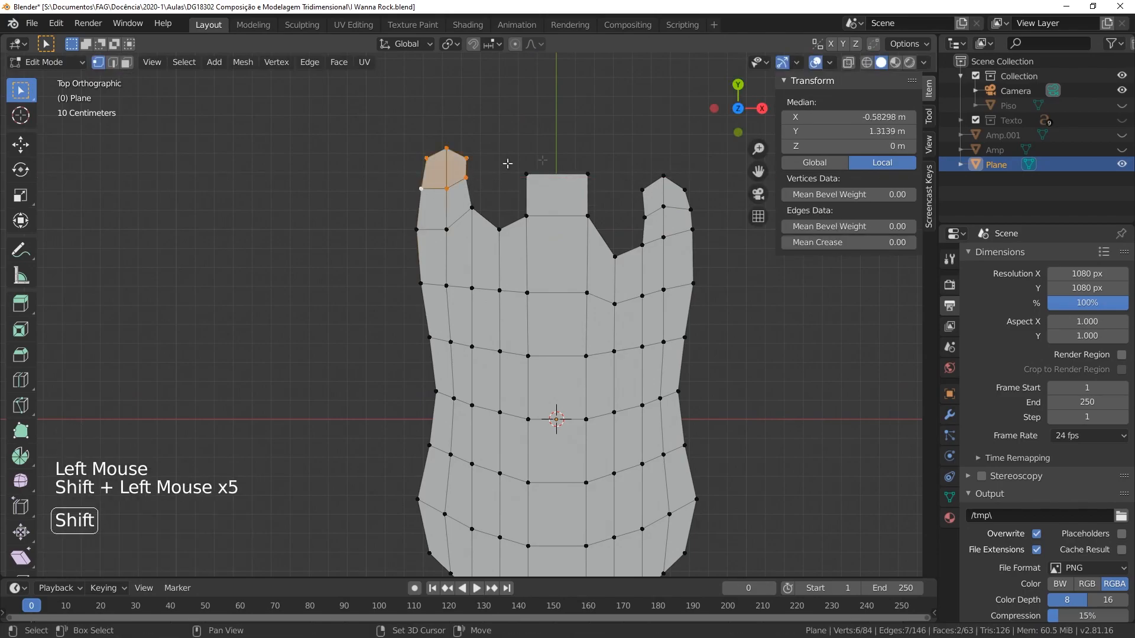
pyautogui.press('g')
pyautogui.click(463, 154)
# Step: Move the -X horn's tip further along Y and shift the outer vertex of its cross loop by -0.0156 m along X
pyautogui.keyDown('shift'); pyautogui.click(421, 162); pyautogui.keyUp('shift')
pyautogui.keyDown('shift'); pyautogui.click(418, 229); pyautogui.keyUp('shift')
pyautogui.press('g')
pyautogui.click(432, 172)
pyautogui.click(420, 174)
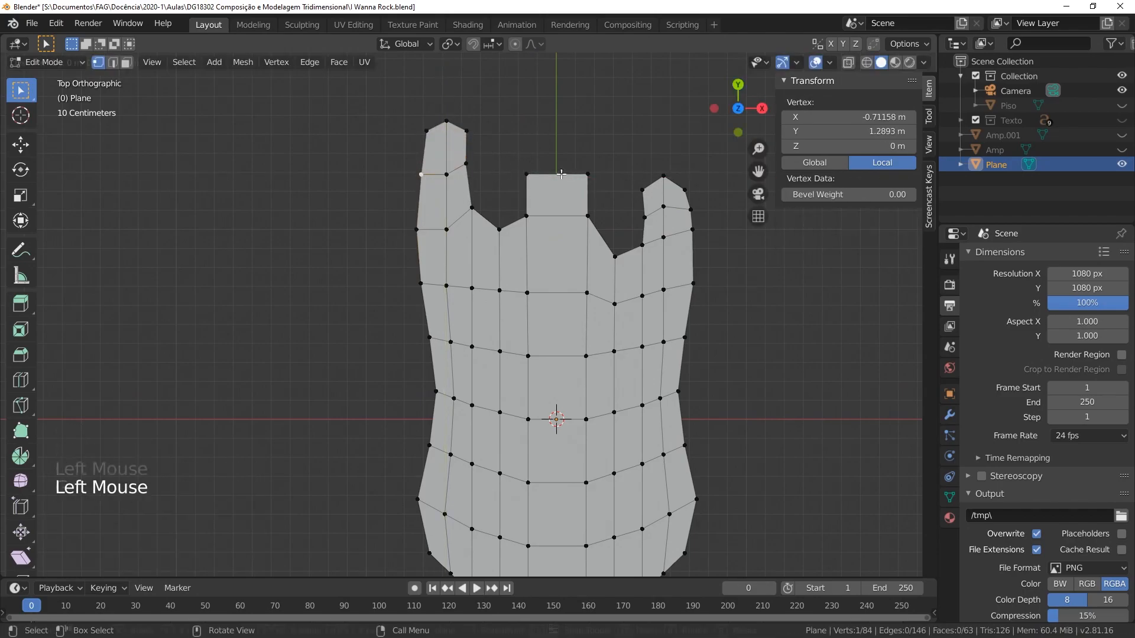
pyautogui.press('g')
pyautogui.click(418, 173)
# Step: Scale the whole mesh by about 0.83 along Y and adjust its width by scaling along X
pyautogui.scroll(-4, 556, 279)
pyautogui.moveTo(557, 279); pyautogui.dragTo(760, 205, button='middle')
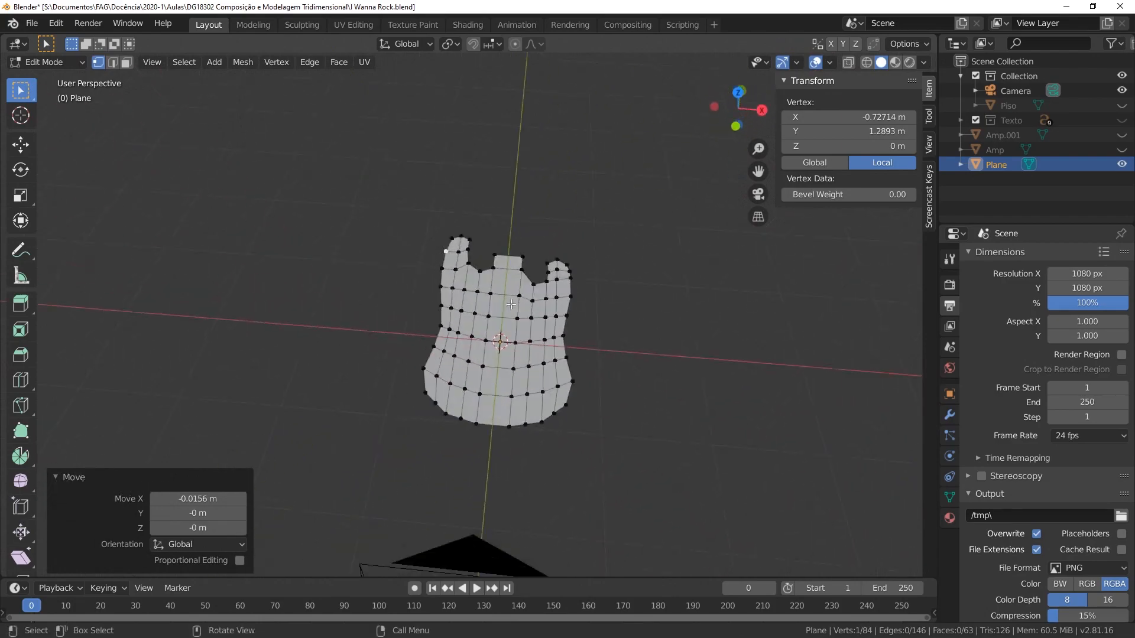
pyautogui.scroll(1, 761, 206)
pyautogui.click(738, 93)
pyautogui.press('a')
pyautogui.press('s')
pyautogui.press('y')
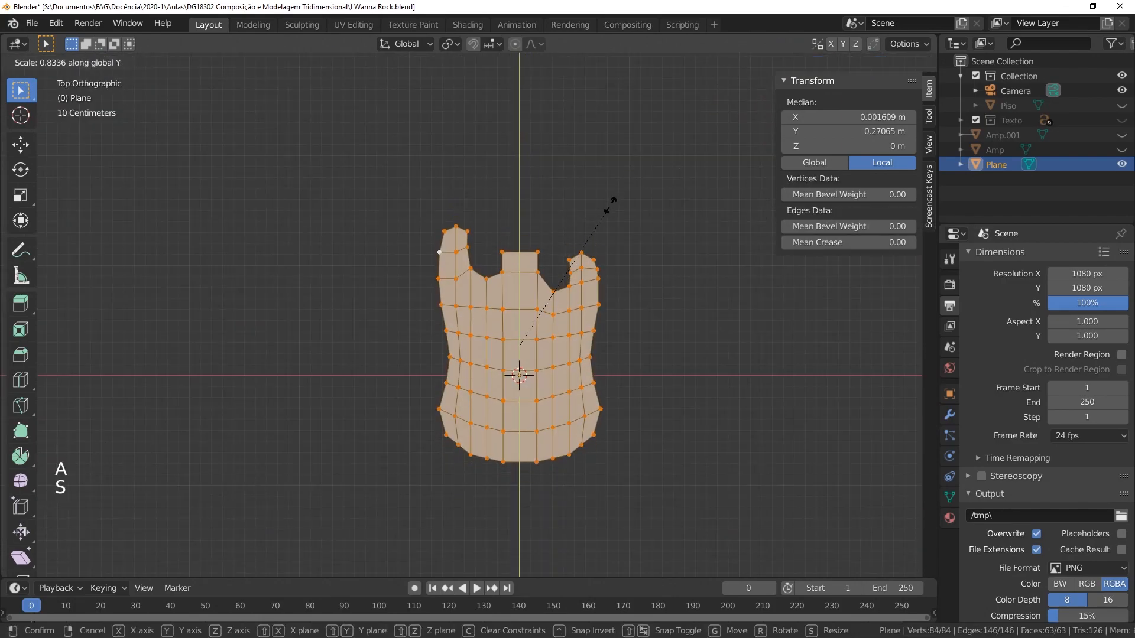
pyautogui.click(614, 201)
pyautogui.press('s')
pyautogui.press('x')
pyautogui.click(661, 203)
# Step: Extrude the whole flat mesh along Z to a thickness of about 0.318 m
pyautogui.scroll(1, 627, 248)
pyautogui.moveTo(661, 203); pyautogui.dragTo(739, 331, button='middle')
pyautogui.scroll(3, 627, 249)
pyautogui.press('e')
pyautogui.click(836, 349)
pyautogui.hotkey('ctrl', 'z')
pyautogui.press('g')
pyautogui.press('z')
pyautogui.click(847, 337)
# Step: Add a centred loop cut around the body's side walls and scale it outward to bulge the sides
pyautogui.hotkey('ctrl', 'e')
pyautogui.hotkey('ctrl', 'r')
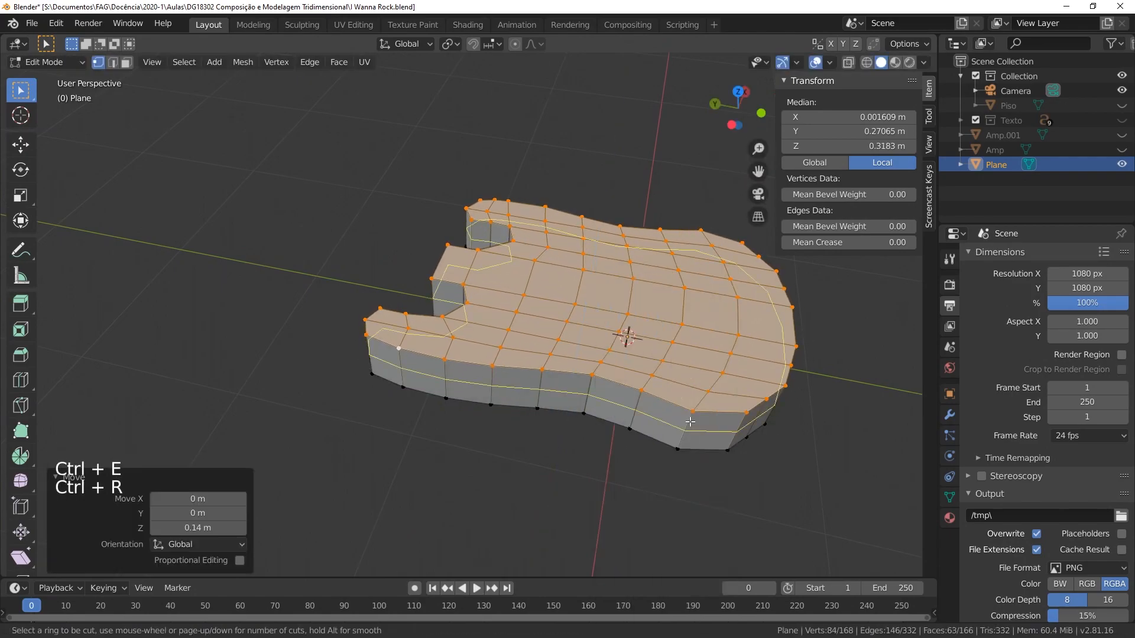
pyautogui.click(789, 378)
pyautogui.rightClick(789, 378)
pyautogui.press('s')
pyautogui.click(858, 450)
pyautogui.moveTo(859, 450); pyautogui.dragTo(769, 384, button='middle')
pyautogui.press('a')
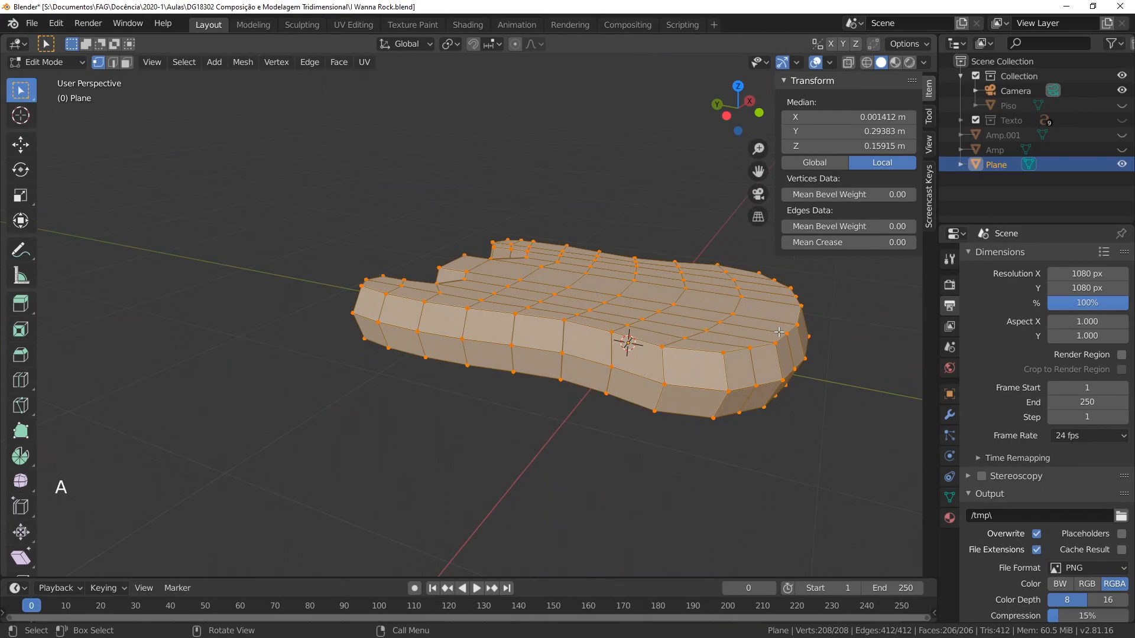
pyautogui.press('s')
pyautogui.press('z')
pyautogui.middleClick(712, 337)
pyautogui.keyDown('alt'); pyautogui.click(712, 337); pyautogui.keyUp('alt')
pyautogui.keyDown('alt'); pyautogui.keyDown('shift'); pyautogui.click(712, 337); pyautogui.keyUp('shift'); pyautogui.keyUp('alt')
pyautogui.press('a')
pyautogui.press('a')
pyautogui.press('a')
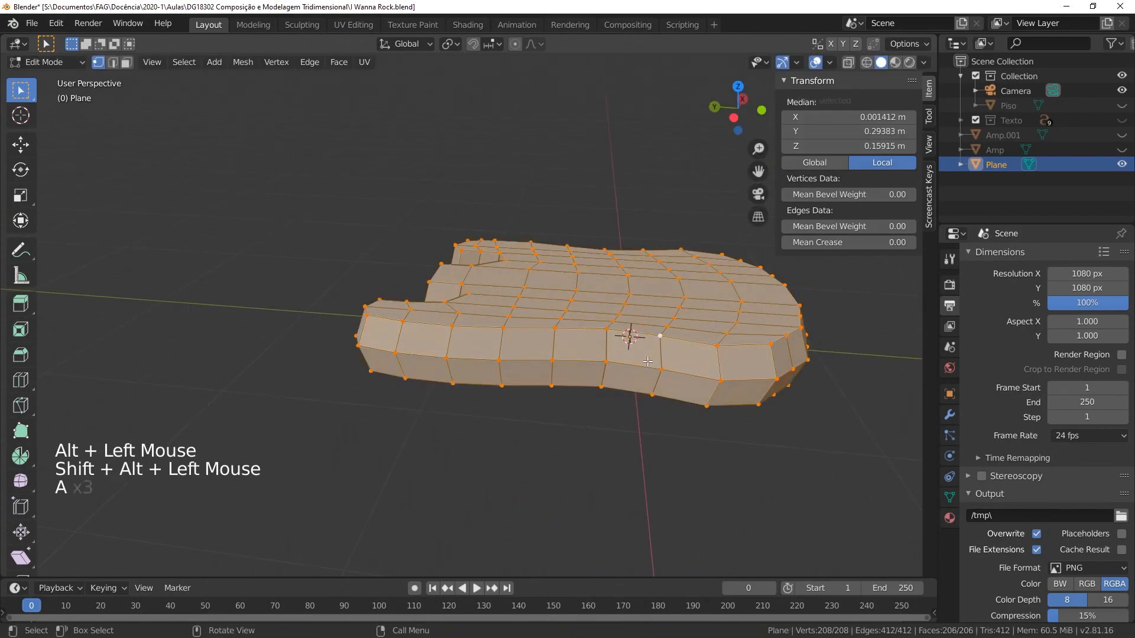
# Step: Box-select the upper and middle vertex layers in the right wireframe view and move them by -0.0467 m along Z
pyautogui.click(738, 109)
pyautogui.press('z')
pyautogui.click(439, 338)
pyautogui.press('b')
pyautogui.moveTo(139, 254); pyautogui.dragTo(626, 324)
pyautogui.press('g')
pyautogui.click(458, 264)
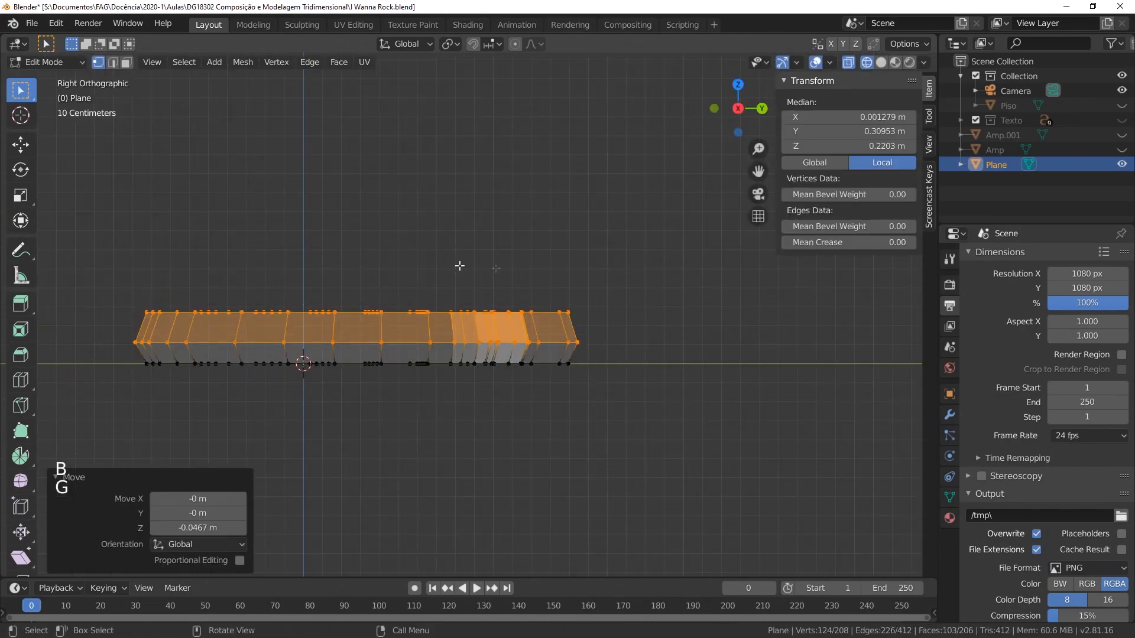
# Step: Box-select the top vertex layer of the guitar body and move it to adjust the body's thickness
pyautogui.hotkey('alt', 'a')
pyautogui.press('b')
pyautogui.moveTo(139, 261); pyautogui.dragTo(613, 317)
pyautogui.press('g')
pyautogui.click(399, 289)
pyautogui.moveTo(399, 289)
pyautogui.mouseDown(button='middle')
pyautogui.moveTo(449, 248)
pyautogui.moveTo(503, 278)
pyautogui.moveTo(630, 313)
pyautogui.moveTo(467, 331)
pyautogui.moveTo(650, 331)
pyautogui.mouseUp(button='middle')
pyautogui.press('z')
pyautogui.hotkey('alt', 'a')
# Step: Select the four vertices of the face between the two horns and extrude it outward as a neck stub
pyautogui.scroll(-4, 449, 248)
pyautogui.scroll(2, 562, 295)
pyautogui.click(459, 320)
pyautogui.keyDown('shift'); pyautogui.click(494, 312); pyautogui.keyUp('shift')
pyautogui.keyDown('shift'); pyautogui.click(501, 355); pyautogui.keyUp('shift')
pyautogui.keyDown('shift'); pyautogui.click(465, 361); pyautogui.keyUp('shift')
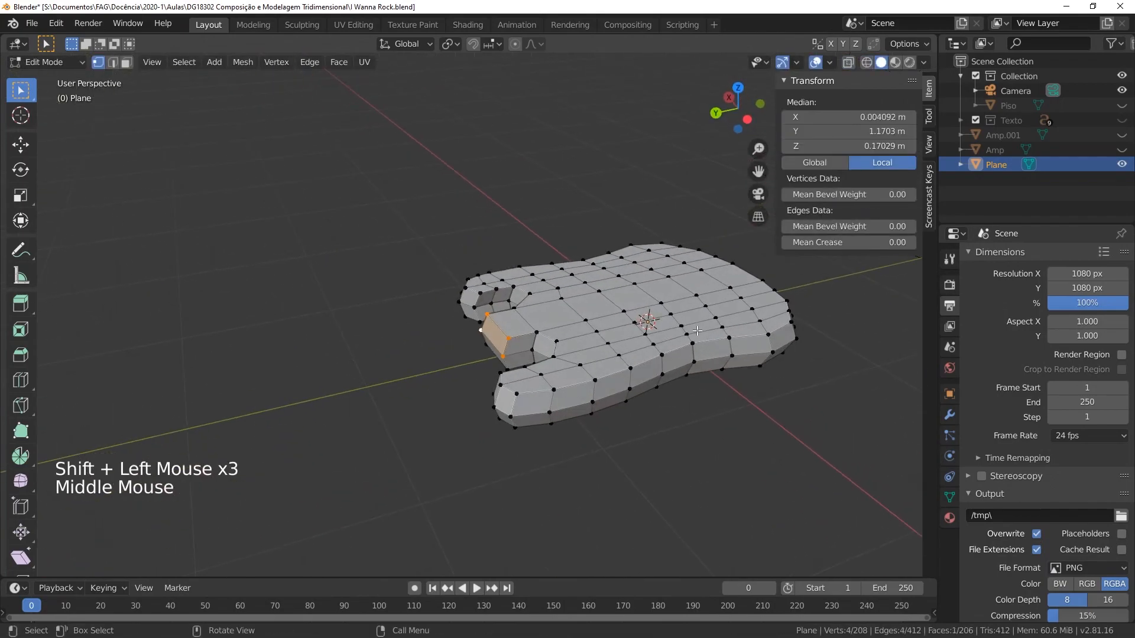
pyautogui.press('e')
pyautogui.click(657, 333)
# Step: Move the two lower vertices at the neck stub's end by -0.0575 m along Y
pyautogui.click(463, 365)
pyautogui.keyDown('shift'); pyautogui.click(443, 339); pyautogui.keyUp('shift')
pyautogui.press('g')
pyautogui.press('y')
pyautogui.click(458, 336)
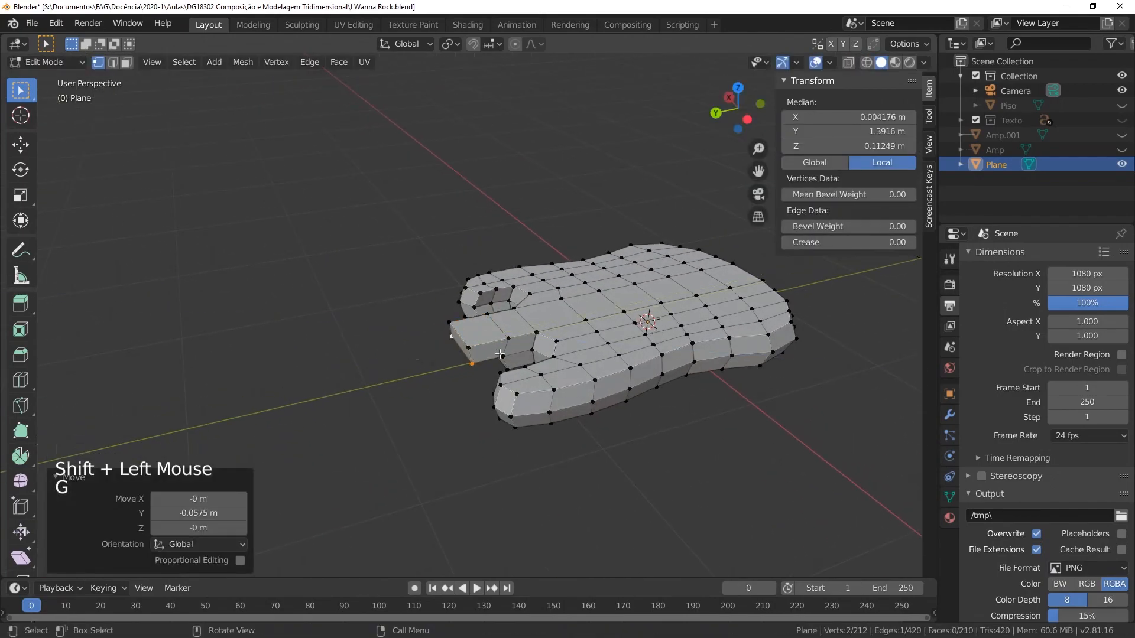
# Step: Select the lower pair of vertices at the base of the neck stub and shift them along Y
pyautogui.click(502, 356)
pyautogui.moveTo(503, 356); pyautogui.dragTo(703, 307, button='middle')
pyautogui.keyDown('shift'); pyautogui.click(489, 355); pyautogui.keyUp('shift')
pyautogui.press('g')
pyautogui.press('y')
pyautogui.moveTo(499, 354); pyautogui.dragTo(462, 404, button='middle')
pyautogui.click(485, 353)
# Step: Select the vertices around the opening beside the neck stub and extrude them outward
pyautogui.click(487, 323)
pyautogui.keyDown('shift'); pyautogui.click(486, 352); pyautogui.keyUp('shift')
pyautogui.keyDown('shift'); pyautogui.click(484, 380); pyautogui.keyUp('shift')
pyautogui.scroll(1, 437, 331)
pyautogui.press('e')
pyautogui.click(628, 412)
# Step: Select the four end vertices of the stub and extrude them about 1.88 m along the normal as the long neck
pyautogui.click(512, 408)
pyautogui.keyDown('shift'); pyautogui.click(512, 393); pyautogui.keyUp('shift')
pyautogui.moveTo(591, 402); pyautogui.dragTo(490, 378, button='middle')
pyautogui.keyDown('shift'); pyautogui.click(549, 374); pyautogui.keyUp('shift')
pyautogui.keyDown('shift'); pyautogui.click(550, 389); pyautogui.keyUp('shift')
pyautogui.scroll(-2, 453, 393)
pyautogui.scroll(-3, 490, 378)
pyautogui.moveTo(490, 378); pyautogui.dragTo(524, 364, button='middle')
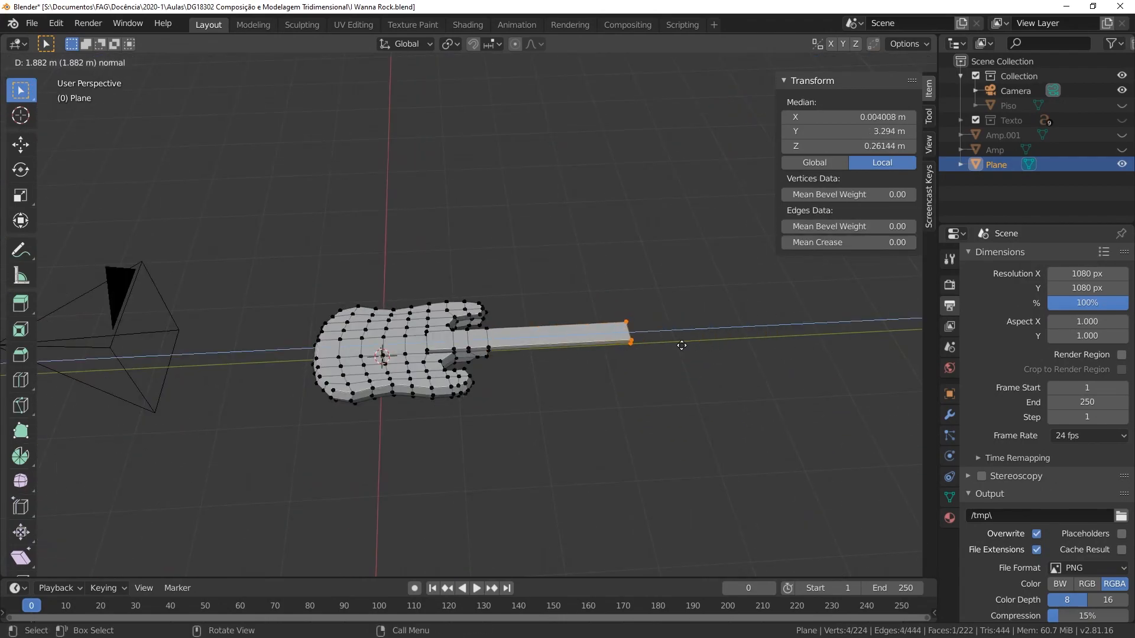
pyautogui.click(681, 346)
# Step: Reposition two pairs of vertices at the neck's base to refine the transition into the body
pyautogui.scroll(4, 507, 314)
pyautogui.click(548, 381)
pyautogui.keyDown('shift'); pyautogui.click(589, 379); pyautogui.keyUp('shift')
pyautogui.scroll(3, 532, 366)
pyautogui.moveTo(507, 315); pyautogui.dragTo(503, 390, button='middle')
pyautogui.press('g')
pyautogui.press('g')
pyautogui.click(520, 384)
pyautogui.keyDown('shift'); pyautogui.click(557, 402); pyautogui.keyUp('shift')
pyautogui.press('g')
pyautogui.click(591, 409)
# Step: Select the vertices at the neck's far end in wireframe and scale them down to taper the neck
pyautogui.scroll(-3, 532, 385)
pyautogui.moveTo(503, 390); pyautogui.dragTo(540, 395, button='middle')
pyautogui.hotkey('alt', 'a')
pyautogui.press('z')
pyautogui.press('v')
pyautogui.click(449, 213)
pyautogui.press('s')
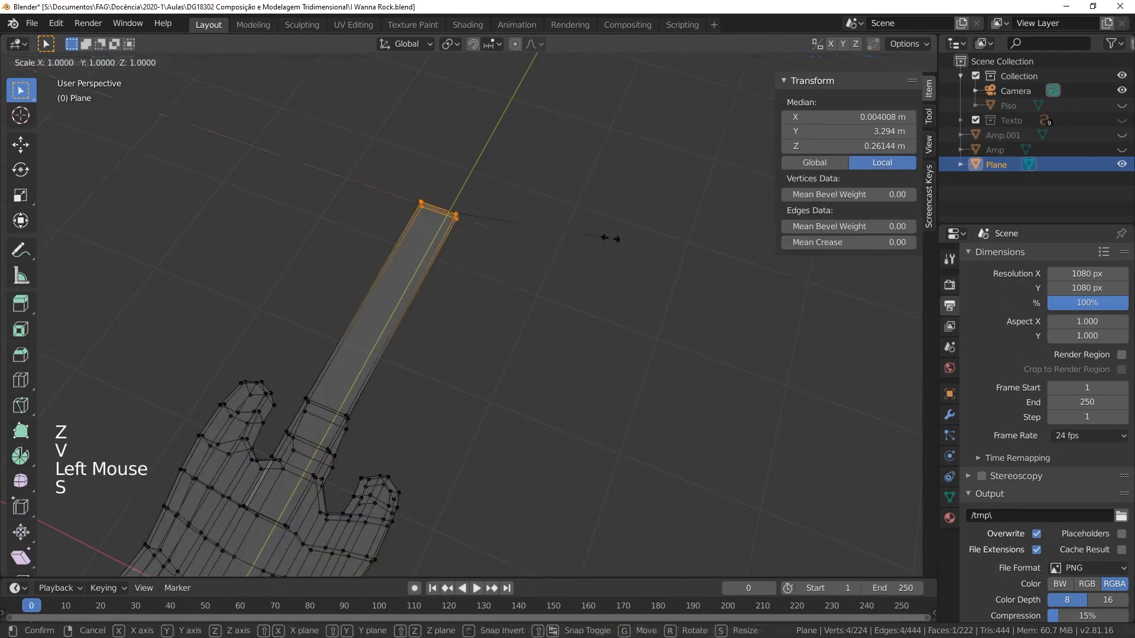
pyautogui.click(367, 287)
# Step: Select two vertices on the neck's far end in solid shading and move them along Z
pyautogui.moveTo(367, 286); pyautogui.dragTo(473, 331, button='middle')
pyautogui.moveTo(473, 331)
pyautogui.keyDown('shift'); pyautogui.mouseDown(button='middle')
pyautogui.moveTo(597, 337)
pyautogui.moveTo(616, 380)
pyautogui.moveTo(524, 443)
pyautogui.moveTo(562, 414)
pyautogui.moveTo(591, 331)
pyautogui.moveTo(703, 337)
pyautogui.moveTo(734, 286)
pyautogui.moveTo(688, 285)
pyautogui.mouseUp(button='middle'); pyautogui.keyUp('shift')
pyautogui.press('z')
pyautogui.scroll(1, 615, 380)
pyautogui.scroll(-3, 615, 380)
pyautogui.scroll(3, 532, 437)
pyautogui.scroll(3, 561, 413)
pyautogui.click(580, 304)
pyautogui.keyDown('shift'); pyautogui.click(623, 298); pyautogui.keyUp('shift')
pyautogui.press('g')
pyautogui.press('z')
pyautogui.click(682, 325)
# Step: Extrude the neck's end face and scale it outward to flare the start of the headstock
pyautogui.keyDown('shift'); pyautogui.click(624, 294); pyautogui.keyUp('shift')
pyautogui.keyDown('shift'); pyautogui.click(581, 299); pyautogui.keyUp('shift')
pyautogui.keyDown('shift'); pyautogui.click(620, 295); pyautogui.keyUp('shift')
pyautogui.keyDown('shift'); pyautogui.click(621, 298); pyautogui.keyUp('shift')
pyautogui.press('e')
pyautogui.click(707, 339)
pyautogui.press('s')
pyautogui.click(691, 326)
pyautogui.press('s')
pyautogui.click(727, 270)
# Step: Move the flared end face along Z and extrude it 0.0592 m along its normal
pyautogui.press('g')
pyautogui.press('z')
pyautogui.click(688, 286)
pyautogui.press('e')
pyautogui.click(740, 85)
# Step: Extrude the end face along its normal into a long headstock block
pyautogui.scroll(1, 740, 84)
pyautogui.keyDown('shift'); pyautogui.moveTo(740, 84); pyautogui.dragTo(729, 332, button='middle'); pyautogui.keyUp('shift')
pyautogui.scroll(-4, 729, 333)
pyautogui.scroll(2, 729, 332)
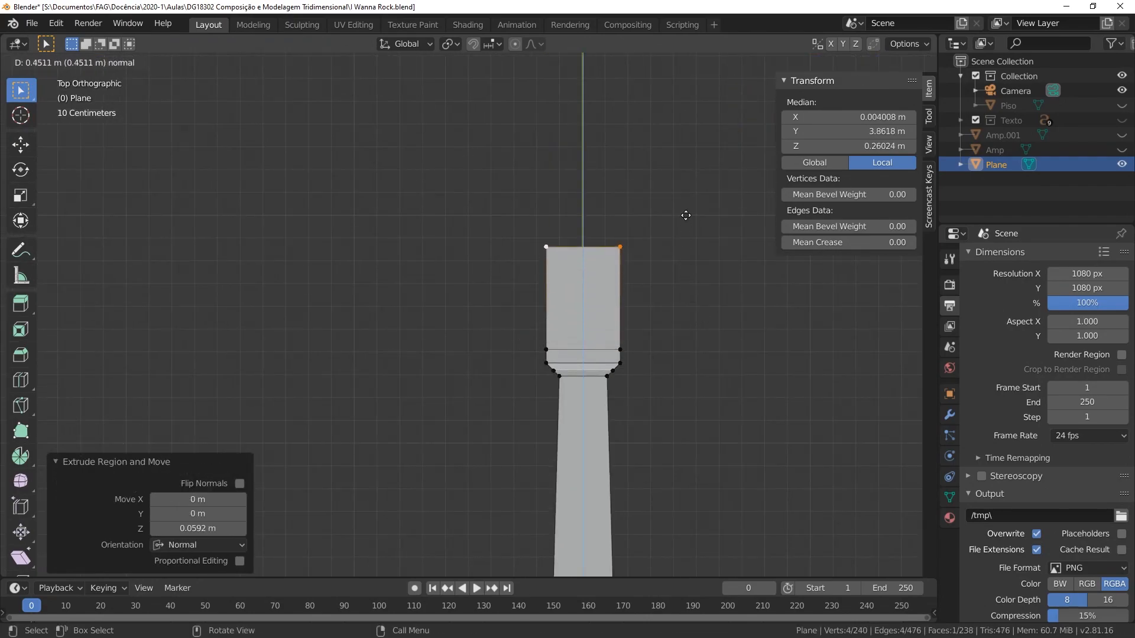
pyautogui.click(680, 186)
# Step: Add three evenly spaced loop cuts across the headstock block
pyautogui.scroll(-5, 594, 289)
pyautogui.moveTo(680, 186); pyautogui.dragTo(594, 289, button='middle')
pyautogui.scroll(6, 594, 289)
pyautogui.click(617, 335)
# Step: Circle-select the +X side vertices of the headstock's loop cut nearest the neck and move them inward along X
pyautogui.press('z')
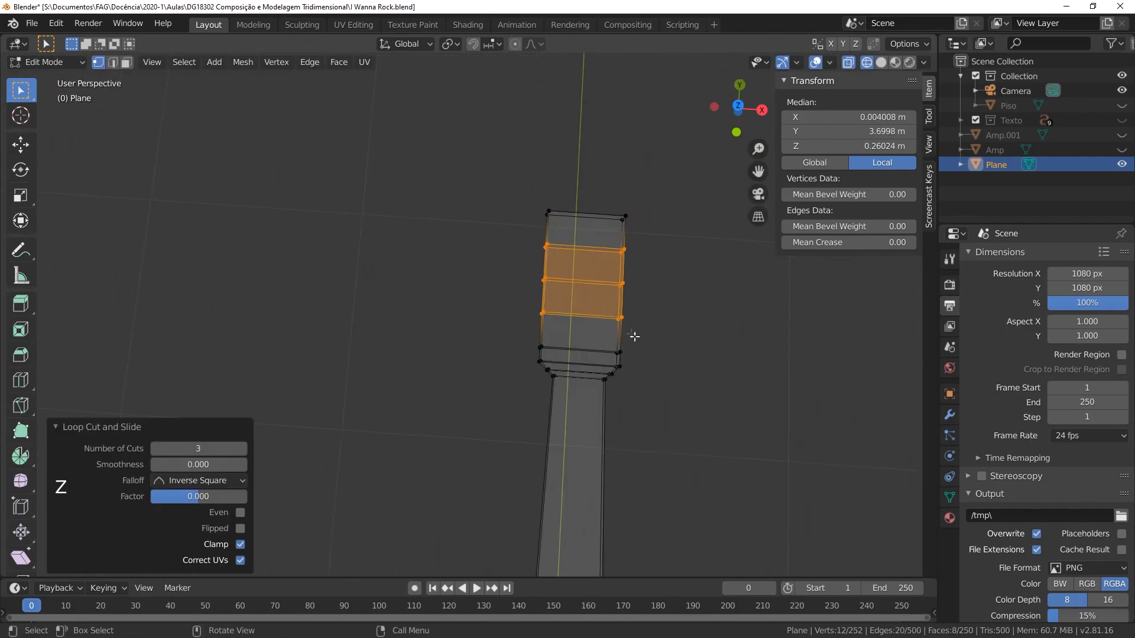
pyautogui.hotkey('alt', 'a')
pyautogui.press('c')
pyautogui.click(623, 319)
pyautogui.press('g')
pyautogui.press('x')
pyautogui.click(650, 302)
# Step: Try moving the +X side vertices of the headstock's middle loop cut inward along X, and undo the recent vertex moves
pyautogui.hotkey('alt', 'a')
pyautogui.press('c')
pyautogui.click(601, 283)
pyautogui.press('g')
pyautogui.press('x')
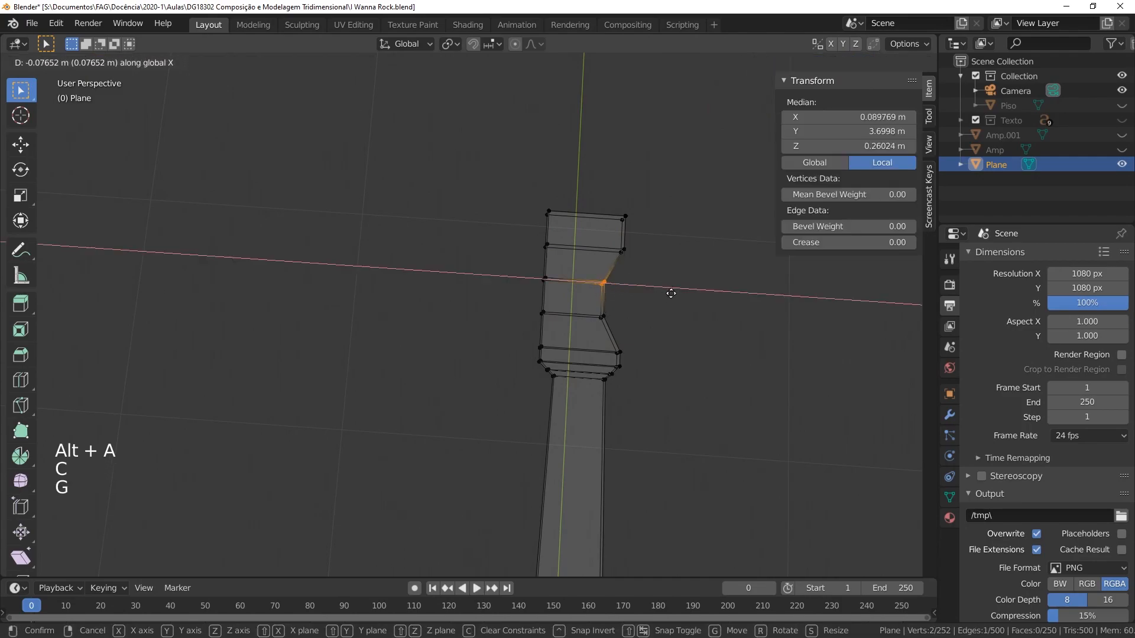
pyautogui.press('Escape')
pyautogui.hotkey('alt', 'a')
pyautogui.hotkey('ctrl', 'z')
pyautogui.hotkey('ctrl', 'z')
pyautogui.hotkey('ctrl', 'z')
pyautogui.hotkey('ctrl', 'z')
pyautogui.hotkey('ctrl', 'z')
pyautogui.hotkey('ctrl', 'z')
# Step: Move the +X vertices of the headstock's loop cut nearest the neck inward along X and shift that whole loop along Y toward the neck
pyautogui.hotkey('alt', 'a')
pyautogui.press('c')
pyautogui.click(656, 334)
pyautogui.press('g')
pyautogui.press('x')
pyautogui.press('Escape')
pyautogui.hotkey('alt', 'a')
pyautogui.keyDown('alt'); pyautogui.click(668, 321); pyautogui.keyUp('alt')
pyautogui.press('g')
pyautogui.press('x')
pyautogui.press('y')
pyautogui.click(653, 305)
# Step: Shift the headstock's middle loop along Y toward the neck and move its +X side vertices outward along X
pyautogui.hotkey('alt', 'a')
pyautogui.keyDown('alt'); pyautogui.click(699, 272); pyautogui.keyUp('alt')
pyautogui.press('g')
pyautogui.press('y')
pyautogui.click(628, 311)
pyautogui.hotkey('alt', 'a')
pyautogui.press('c')
pyautogui.click(628, 311)
pyautogui.press('g')
pyautogui.press('x')
pyautogui.press('Return')
# Step: Circle-select the +X corner vertices at the headstock's far end and move them inward along X
pyautogui.hotkey('alt', 'a')
pyautogui.press('c')
pyautogui.click(627, 220)
pyautogui.press('g')
pyautogui.press('x')
pyautogui.press('Return')
# Step: Adjust the +X vertices of the loop cut nearest the headstock's far end along X and slide that loop along Y toward the neck
pyautogui.hotkey('alt', 'a')
pyautogui.press('c')
pyautogui.click(630, 274)
pyautogui.press('g')
pyautogui.press('x')
pyautogui.click(647, 280)
pyautogui.keyDown('alt'); pyautogui.click(588, 272); pyautogui.keyUp('alt')
pyautogui.press('g')
pyautogui.press('y')
pyautogui.click(659, 291)
# Step: Reposition the +X side vertices of the moved outer loop along X to round the headstock's bulge
pyautogui.hotkey('alt', 'a')
pyautogui.press('x')
pyautogui.press('c')
pyautogui.click(618, 283)
pyautogui.press('g')
pyautogui.press('x')
pyautogui.press('Return')
# Step: Add a loop cut between the bulge and the headstock's far end and move its +X side vertices along X
pyautogui.hotkey('ctrl', 'r')
pyautogui.click(651, 250)
pyautogui.hotkey('alt', 'a')
pyautogui.press('c')
pyautogui.click(611, 252)
pyautogui.press('g')
pyautogui.press('x')
pyautogui.press('Return')
# Step: Move the -X corner vertices of the headstock's far end inward along X, and adjust the adjacent loop's -X vertices along X
pyautogui.hotkey('alt', 'a')
pyautogui.press('c')
pyautogui.click(549, 212)
pyautogui.press('g')
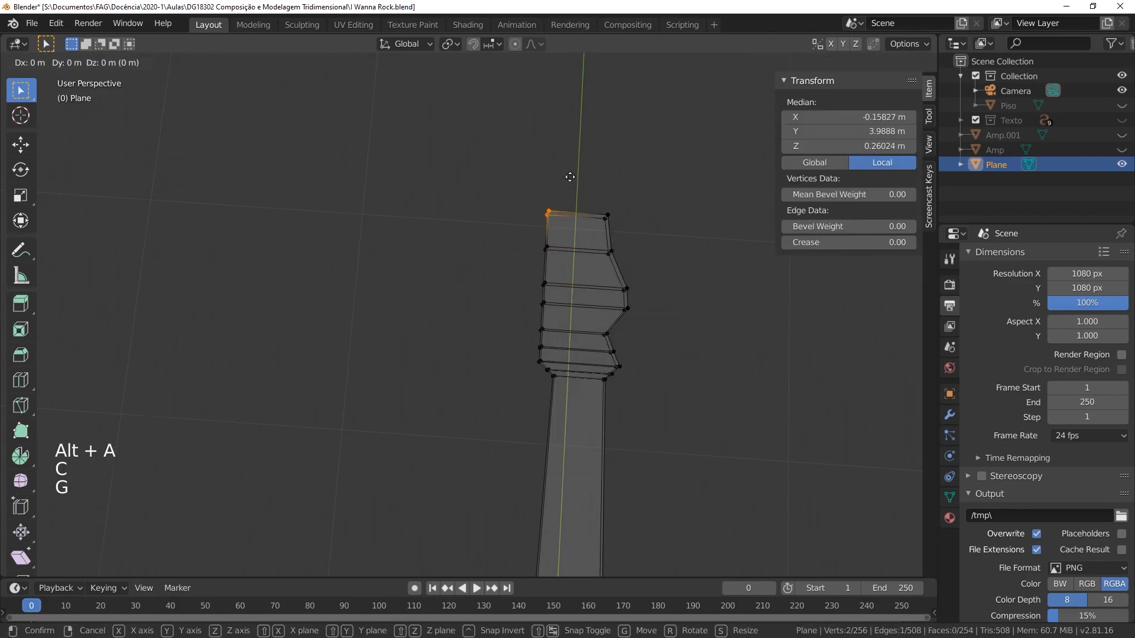
pyautogui.press('x')
pyautogui.click(605, 180)
pyautogui.hotkey('alt', 'a')
pyautogui.press('c')
pyautogui.click(546, 248)
pyautogui.press('g')
pyautogui.press('x')
pyautogui.press('Return')
# Step: Move the -X side vertices of the next two headstock loops toward the neck along X to continue the curved outline
pyautogui.hotkey('alt', 'a')
pyautogui.press('c')
pyautogui.click(544, 283)
pyautogui.press('g')
pyautogui.press('x')
pyautogui.press('Return')
pyautogui.hotkey('alt', 'a')
pyautogui.press('c')
pyautogui.click(541, 317)
pyautogui.press('g')
pyautogui.press('x')
pyautogui.press('Return')
# Step: Refine the X positions of the -X vertices on the outermost loop cut and at the headstock's far end
pyautogui.hotkey('alt', 'a')
pyautogui.press('c')
pyautogui.click(562, 233)
pyautogui.press('g')
pyautogui.press('x')
pyautogui.press('Return')
pyautogui.hotkey('alt', 'a')
pyautogui.press('c')
pyautogui.click(586, 217)
pyautogui.press('g')
pyautogui.press('x')
pyautogui.click(606, 192)
# Step: Select two edge loops on the headstock together and move them along Z
pyautogui.moveTo(606, 193); pyautogui.dragTo(656, 291, button='middle')
pyautogui.scroll(2, 608, 283)
pyautogui.hotkey('alt', 'a')
pyautogui.keyDown('alt'); pyautogui.click(610, 309); pyautogui.keyUp('alt')
pyautogui.keyDown('alt'); pyautogui.keyDown('shift'); pyautogui.click(608, 283); pyautogui.keyUp('shift'); pyautogui.keyUp('alt')
pyautogui.press('g')
pyautogui.press('z')
pyautogui.click(698, 311)
# Step: Circle-select vertices on the headstock's -X side and nudge them along X
pyautogui.hotkey('alt', 'a')
pyautogui.press('c')
pyautogui.click(561, 324)
pyautogui.press('g')
pyautogui.press('x')
pyautogui.click(572, 320)
# Step: Move the +X notch vertices of the headstock loop nearest the neck 0.0236 m along X
pyautogui.hotkey('alt', 'a')
pyautogui.press('c')
pyautogui.click(629, 360)
pyautogui.press('g')
pyautogui.press('x')
pyautogui.click(671, 364)
pyautogui.moveTo(671, 365); pyautogui.dragTo(542, 325, button='middle')
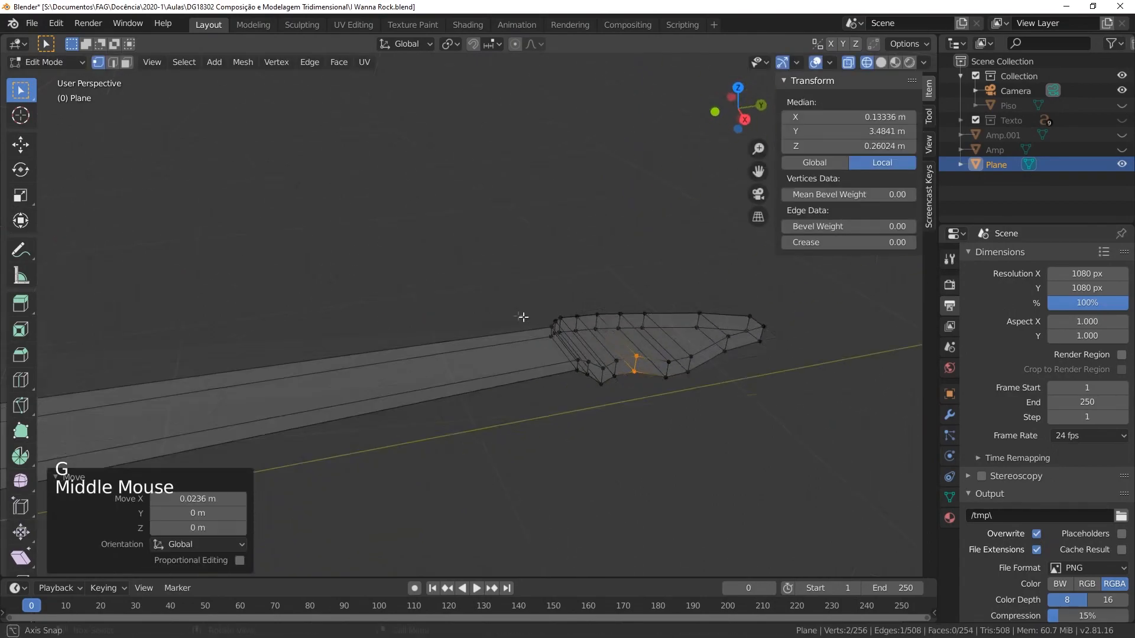
# Step: Examine the whole guitar, including its neck and headstock, outside Edit Mode
pyautogui.hotkey('alt', 'a')
pyautogui.scroll(-5, 520, 322)
pyautogui.press('Tab')
pyautogui.moveTo(432, 443); pyautogui.dragTo(404, 453, button='middle')
pyautogui.keyDown('shift'); pyautogui.moveTo(405, 414); pyautogui.dragTo(577, 463, button='middle'); pyautogui.keyUp('shift')
pyautogui.moveTo(544, 313); pyautogui.dragTo(610, 193, button='middle')
pyautogui.scroll(3, 369, 410)
# Step: Select a group of neighbouring headstock vertices together and move them along Z
pyautogui.press('Tab')
pyautogui.keyDown('shift'); pyautogui.moveTo(390, 418); pyautogui.dragTo(479, 396, button='middle'); pyautogui.keyUp('shift')
pyautogui.scroll(2, 470, 392)
pyautogui.moveTo(479, 396); pyautogui.dragTo(452, 393, button='middle')
pyautogui.click(480, 386)
pyautogui.keyDown('shift'); pyautogui.click(491, 395); pyautogui.keyUp('shift')
pyautogui.keyDown('shift'); pyautogui.click(454, 388); pyautogui.keyUp('shift')
pyautogui.keyDown('shift'); pyautogui.click(438, 389); pyautogui.keyUp('shift')
pyautogui.keyDown('shift'); pyautogui.click(453, 395); pyautogui.keyUp('shift')
pyautogui.press('g')
pyautogui.press('z')
pyautogui.click(409, 386)
# Step: Select an adjoining pair of headstock vertices and shift it along Z
pyautogui.click(430, 398)
pyautogui.moveTo(530, 384); pyautogui.dragTo(497, 394, button='middle')
pyautogui.keyDown('shift'); pyautogui.click(427, 391); pyautogui.keyUp('shift')
pyautogui.press('g')
pyautogui.press('z')
pyautogui.click(481, 395)
# Step: Move two further pairs of headstock vertices along Z, one pair after the other, and clear the selection
pyautogui.hotkey('alt', 'a')
pyautogui.click(356, 391)
pyautogui.keyDown('shift'); pyautogui.click(354, 393); pyautogui.keyUp('shift')
pyautogui.press('g')
pyautogui.press('z')
pyautogui.click(405, 392)
pyautogui.click(391, 393)
pyautogui.keyDown('shift'); pyautogui.click(385, 395); pyautogui.keyUp('shift')
pyautogui.press('g')
pyautogui.press('z')
pyautogui.click(407, 399)
pyautogui.hotkey('alt', 'a')
# Step: Extrude the central face in the bridge area of the guitar body 0.0486 m upward along its normal
pyautogui.moveTo(414, 398); pyautogui.dragTo(669, 426, button='middle')
pyautogui.scroll(-5, 668, 425)
pyautogui.keyDown('shift'); pyautogui.moveTo(472, 378); pyautogui.dragTo(620, 402, button='middle'); pyautogui.keyUp('shift')
pyautogui.moveTo(449, 337); pyautogui.dragTo(535, 458, button='middle')
pyautogui.scroll(2, 532, 438)
pyautogui.press('Tab')
pyautogui.press('Tab')
pyautogui.keyDown('shift'); pyautogui.moveTo(535, 458); pyautogui.dragTo(627, 561, button='middle'); pyautogui.keyUp('shift')
pyautogui.moveTo(680, 520); pyautogui.dragTo(724, 474, button='middle')
pyautogui.keyDown('shift'); pyautogui.moveTo(724, 474); pyautogui.dragTo(669, 395, button='middle'); pyautogui.keyUp('shift')
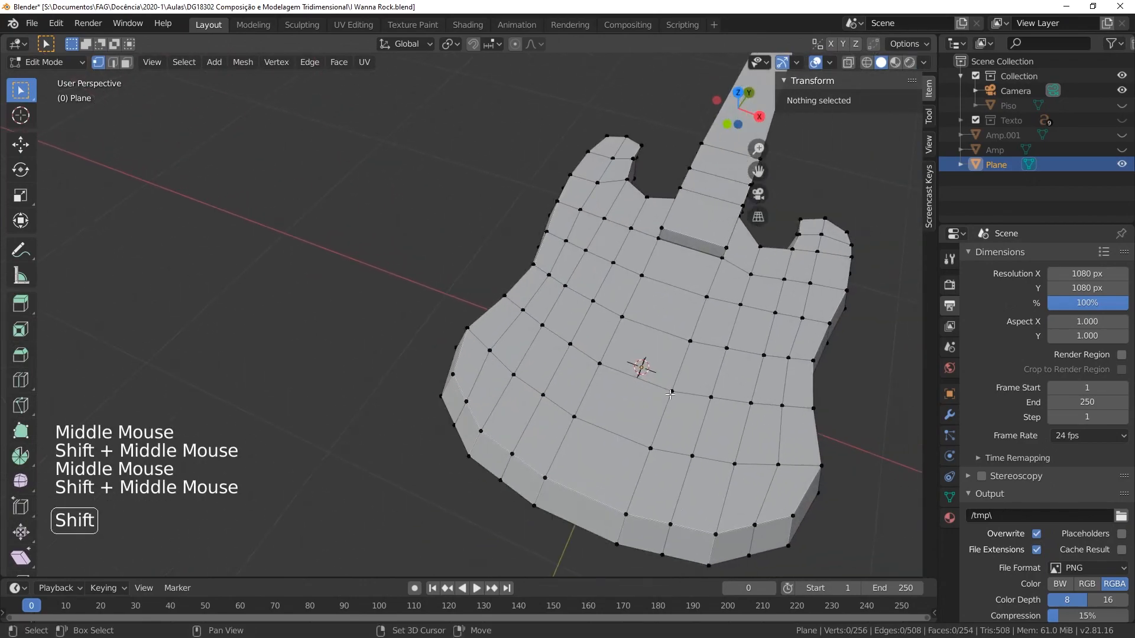
pyautogui.click(601, 388)
pyautogui.keyDown('shift'); pyautogui.click(585, 395); pyautogui.keyUp('shift')
pyautogui.click(686, 444)
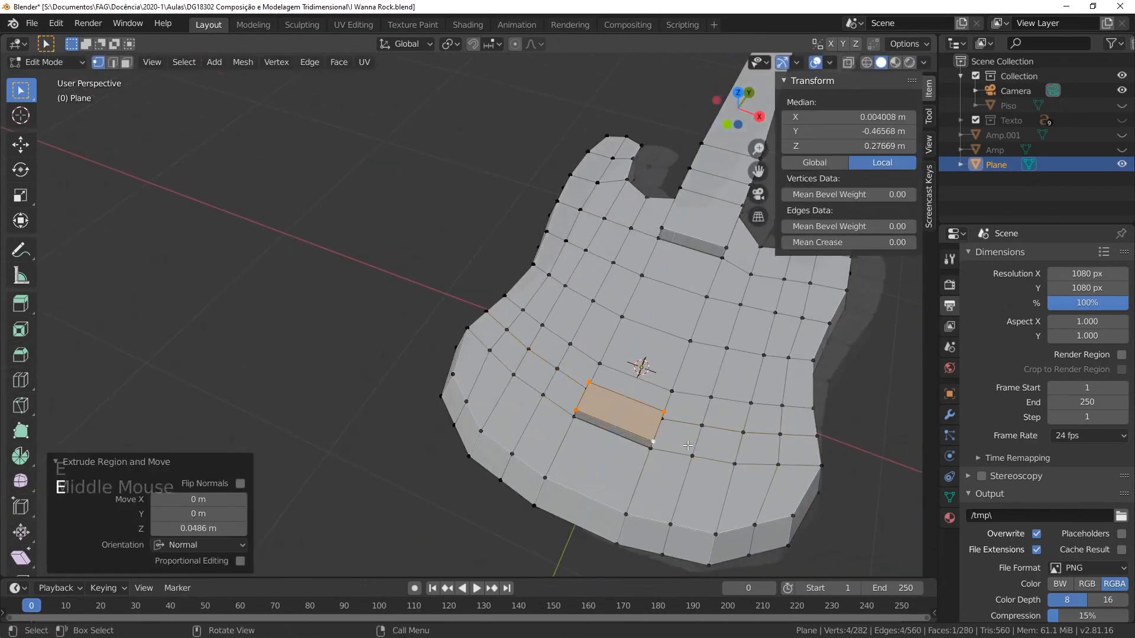
# Step: Raise the bridge block's top edge nearest the neck 0.029 m along Z
pyautogui.moveTo(680, 441); pyautogui.dragTo(552, 372, button='middle')
pyautogui.scroll(-1, 553, 372)
pyautogui.keyDown('shift'); pyautogui.moveTo(553, 372); pyautogui.dragTo(503, 413, button='middle'); pyautogui.keyUp('shift')
pyautogui.click(483, 410)
pyautogui.keyDown('shift'); pyautogui.click(491, 386); pyautogui.keyUp('shift')
pyautogui.press('g')
pyautogui.press('z')
pyautogui.click(541, 379)
# Step: Place the 3D cursor on the bridge block's neck-facing side and add a 6-vertex circle with a 0.108 m radius there
pyautogui.moveTo(541, 379); pyautogui.dragTo(668, 508, button='middle')
pyautogui.keyDown('shift'); pyautogui.moveTo(667, 508); pyautogui.dragTo(526, 316, button='middle'); pyautogui.keyUp('shift')
pyautogui.scroll(2, 476, 480)
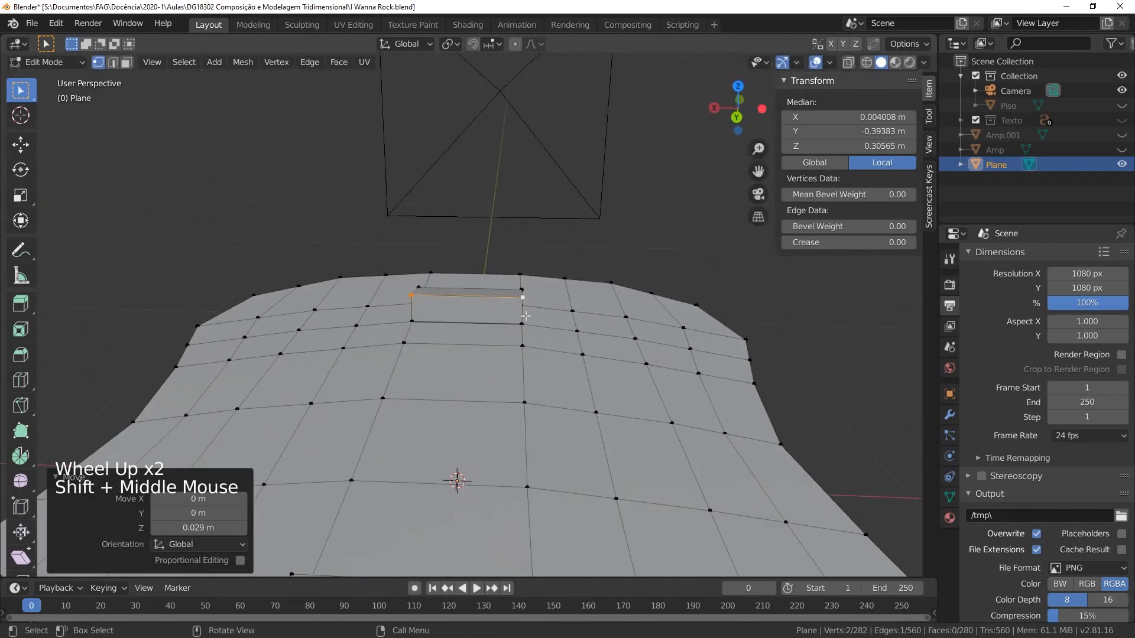
pyautogui.keyDown('shift'); pyautogui.rightClick(512, 303); pyautogui.keyUp('shift')
pyautogui.hotkey('shift', 'a')
pyautogui.click(524, 367)
# Step: Rotate the hexagonal circle 90° about X and scale it to fit the block's neck-facing side
pyautogui.write('r')
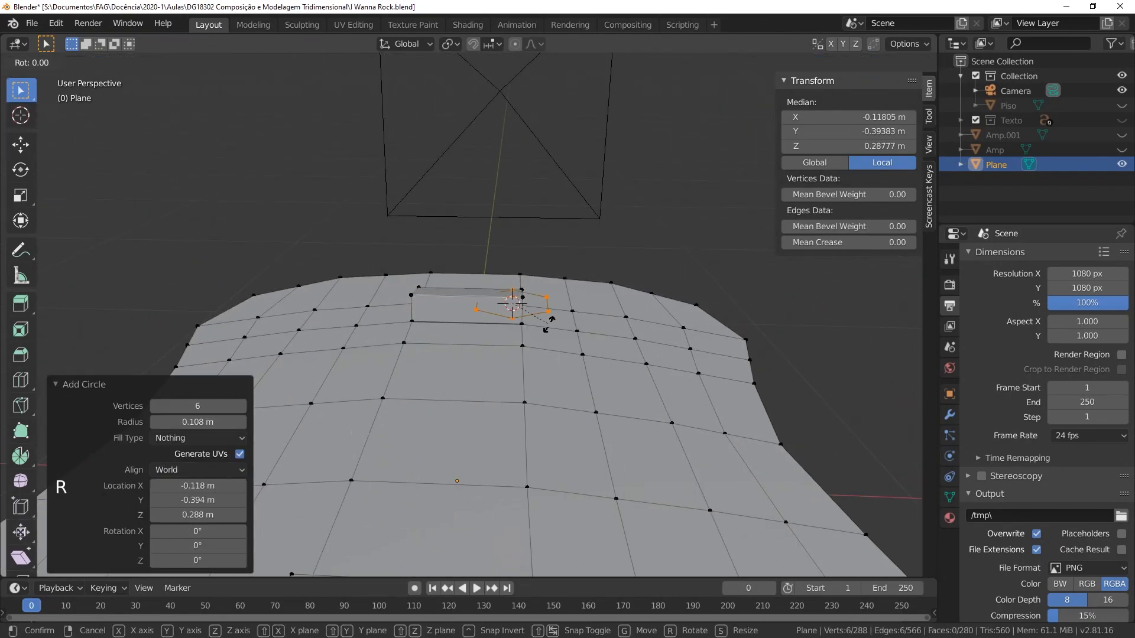
pyautogui.write('x90')
pyautogui.press('Return')
pyautogui.press('s')
pyautogui.click(522, 275)
# Step: Fill the hexagon with a face and move it 0.00146 m along Y off the block's side
pyautogui.scroll(3, 522, 275)
pyautogui.keyDown('shift'); pyautogui.moveTo(522, 275); pyautogui.dragTo(777, 355, button='middle'); pyautogui.keyUp('shift')
pyautogui.press('f')
pyautogui.press('g')
pyautogui.rightClick(867, 354)
pyautogui.press('x')
pyautogui.press('Escape')
pyautogui.press('g')
pyautogui.press('x')
pyautogui.press('y')
pyautogui.click(855, 362)
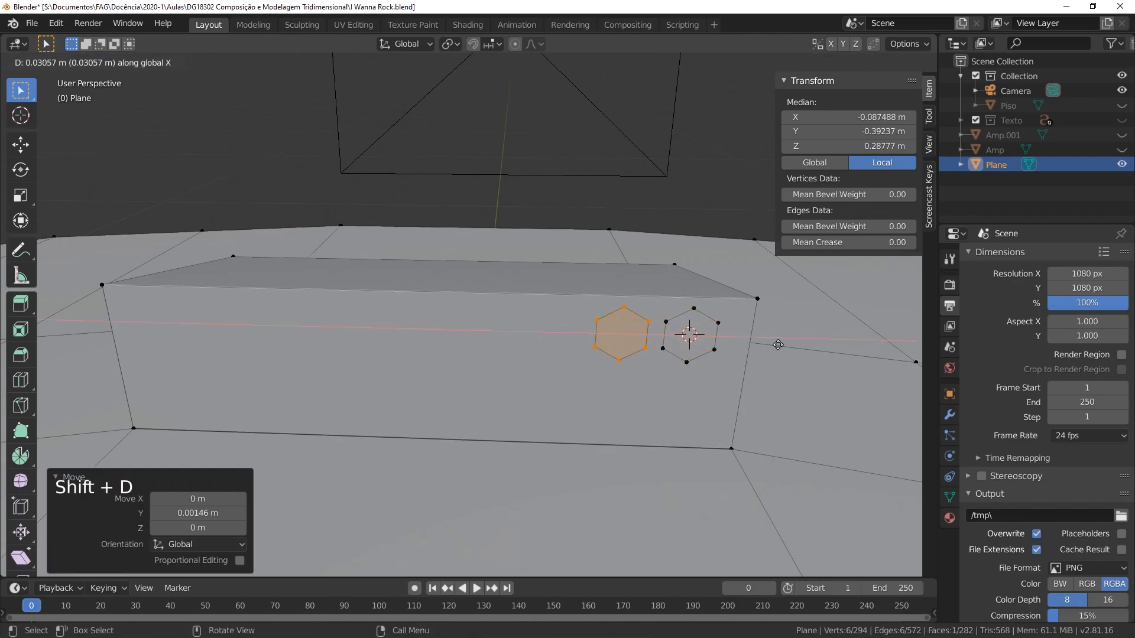
# Step: Duplicate the hexagon along X into a row of five across the block, scaling the copies progressively smaller
pyautogui.press('g')
pyautogui.press('x')
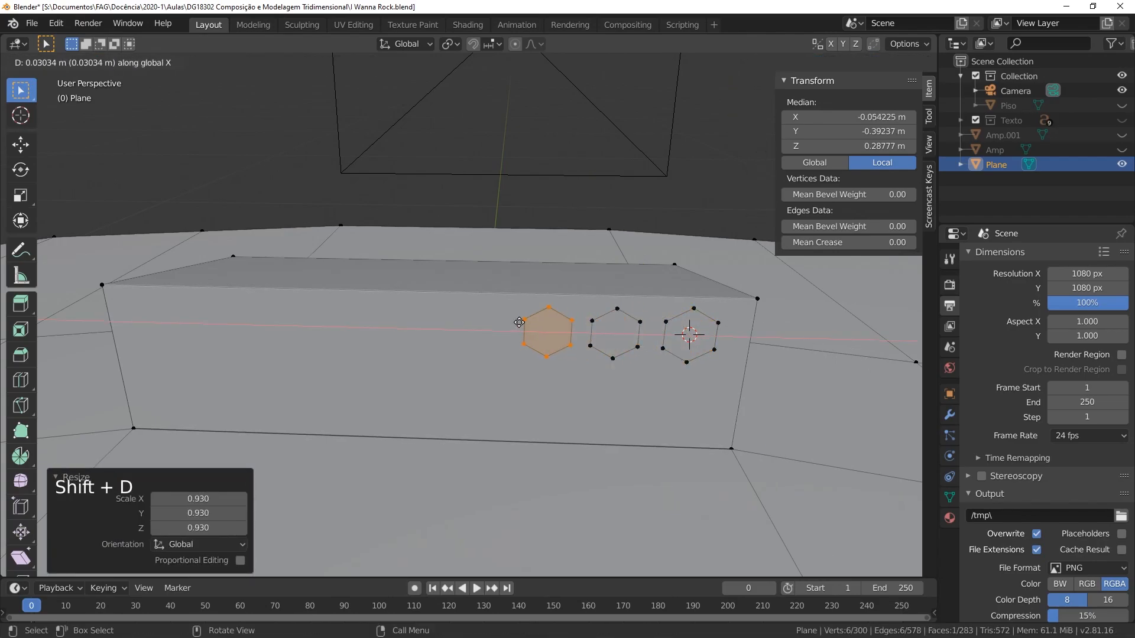
pyautogui.click(686, 257)
pyautogui.hotkey('shift', 'd')
pyautogui.press('x')
pyautogui.click(662, 263)
pyautogui.hotkey('shift', 'd')
pyautogui.press('x')
pyautogui.click(602, 253)
pyautogui.press('s')
pyautogui.click(638, 228)
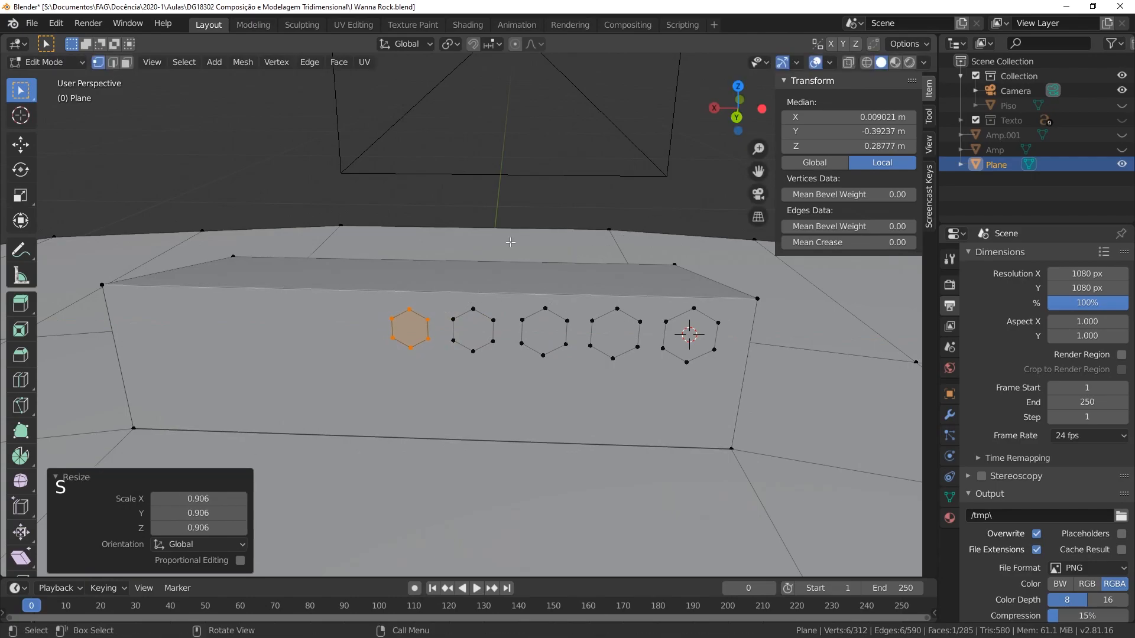
# Step: Place a sixth hexagon copy at the row's +X end and scale it slightly smaller
pyautogui.click(256, 227)
pyautogui.press('s')
pyautogui.click(420, 303)
# Step: Spread the row by moving the fifth, fourth and third hexagons along X, the third by 0.0205 m
pyautogui.keyDown('alt'); pyautogui.click(415, 312); pyautogui.keyUp('alt')
pyautogui.press('g')
pyautogui.press('x')
pyautogui.click(330, 266)
pyautogui.keyDown('alt'); pyautogui.click(491, 320); pyautogui.keyUp('alt')
pyautogui.press('g')
pyautogui.press('x')
pyautogui.click(434, 293)
pyautogui.keyDown('alt'); pyautogui.click(549, 310); pyautogui.keyUp('alt')
pyautogui.press('g')
pyautogui.press('x')
pyautogui.click(629, 288)
# Step: In a back orthographic wireframe view, move the second hexagon along X away from the first
pyautogui.click(738, 108)
pyautogui.scroll(3, 472, 319)
pyautogui.press('z')
pyautogui.scroll(6, 433, 329)
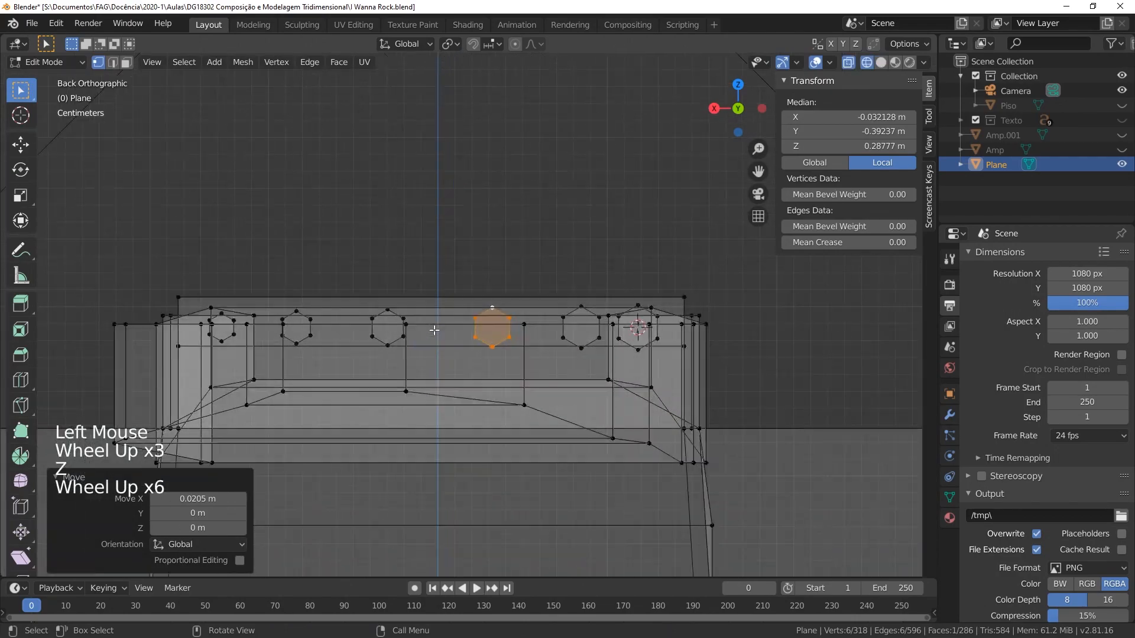
pyautogui.keyDown('shift'); pyautogui.moveTo(433, 329); pyautogui.dragTo(503, 332, button='middle'); pyautogui.keyUp('shift')
pyautogui.keyDown('alt'); pyautogui.click(648, 312); pyautogui.keyUp('alt')
pyautogui.press('g')
pyautogui.press('x')
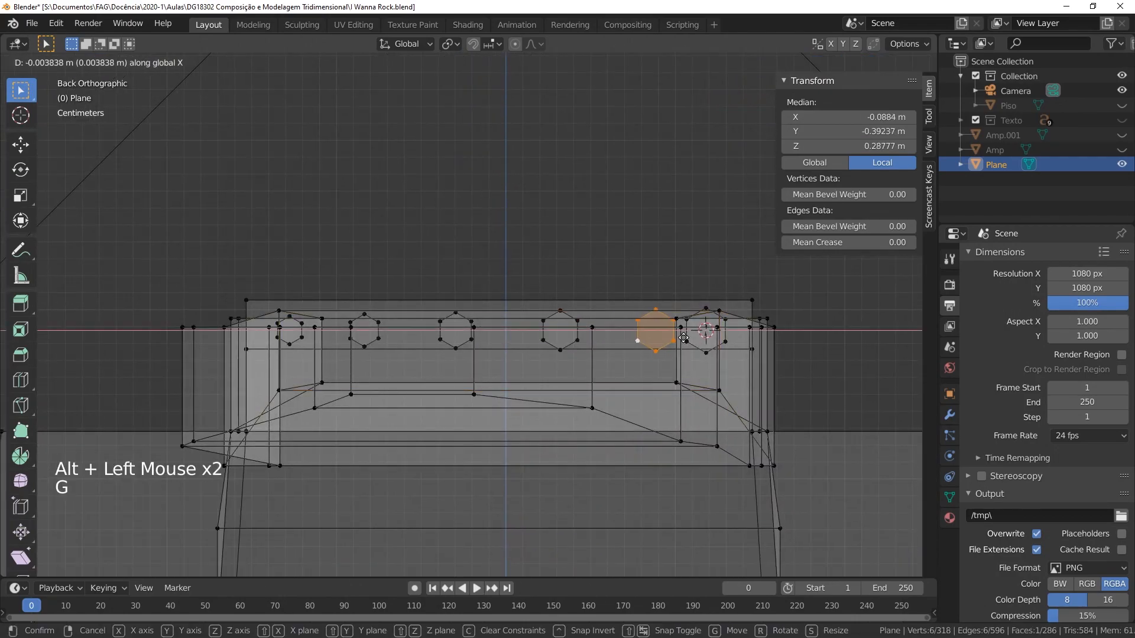
pyautogui.click(657, 336)
# Step: Even out the spacing by moving the third, fourth and fifth hexagons along X, the fifth by -0.00837 m
pyautogui.keyDown('alt'); pyautogui.click(577, 338); pyautogui.keyUp('alt')
pyautogui.press('g')
pyautogui.press('x')
pyautogui.click(567, 338)
pyautogui.keyDown('alt'); pyautogui.click(471, 337); pyautogui.keyUp('alt')
pyautogui.press('g')
pyautogui.press('x')
pyautogui.click(478, 337)
pyautogui.keyDown('alt'); pyautogui.click(378, 336); pyautogui.keyUp('alt')
pyautogui.click(392, 336)
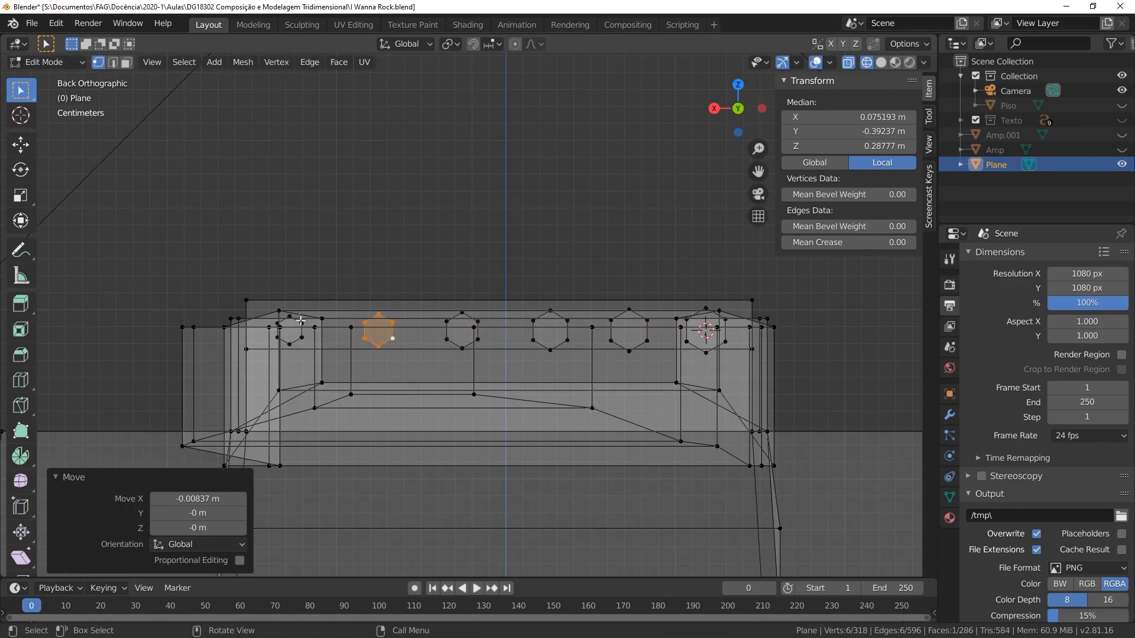
# Step: Return to solid shading and adjust the X positions of the fifth and fourth hexagons
pyautogui.scroll(-16, 494, 322)
pyautogui.scroll(6, 473, 324)
pyautogui.moveTo(508, 313)
pyautogui.mouseDown(button='middle')
pyautogui.moveTo(493, 322)
pyautogui.moveTo(526, 329)
pyautogui.mouseUp(button='middle')
pyautogui.press('z')
pyautogui.scroll(1, 526, 329)
pyautogui.moveTo(464, 348); pyautogui.dragTo(447, 357, button='middle')
pyautogui.press('g')
pyautogui.press('x')
pyautogui.click(441, 355)
pyautogui.keyDown('alt'); pyautogui.click(461, 315); pyautogui.keyUp('alt')
pyautogui.press('g')
pyautogui.press('x')
pyautogui.click(455, 318)
# Step: Adjust the X positions of the third and second hexagons
pyautogui.keyDown('alt'); pyautogui.click(575, 314); pyautogui.keyUp('alt')
pyautogui.press('g')
pyautogui.press('x')
pyautogui.click(636, 344)
pyautogui.keyDown('alt'); pyautogui.click(679, 313); pyautogui.keyUp('alt')
pyautogui.press('g')
pyautogui.press('x')
pyautogui.click(671, 316)
# Step: Readjust the third and fourth hexagons along X to balance the gaps in the row
pyautogui.keyDown('alt'); pyautogui.click(571, 313); pyautogui.keyUp('alt')
pyautogui.press('g')
pyautogui.press('x')
pyautogui.click(595, 323)
pyautogui.keyDown('alt'); pyautogui.click(456, 314); pyautogui.keyUp('alt')
pyautogui.press('g')
pyautogui.press('x')
# Step: Select all six hexagonal string profiles on the bridge and duplicate them 2.23 m along Y up the neck
pyautogui.keyDown('alt'); pyautogui.keyDown('shift'); pyautogui.click(246, 320); pyautogui.keyUp('shift'); pyautogui.keyUp('alt')
pyautogui.keyDown('alt'); pyautogui.keyDown('shift'); pyautogui.click(355, 319); pyautogui.keyUp('shift'); pyautogui.keyUp('alt')
pyautogui.keyDown('alt'); pyautogui.keyDown('shift'); pyautogui.click(571, 316); pyautogui.keyUp('shift'); pyautogui.keyUp('alt')
pyautogui.click(737, 85)
pyautogui.scroll(-3, 591, 354)
pyautogui.keyDown('shift'); pyautogui.moveTo(582, 467); pyautogui.dragTo(558, 357, button='middle'); pyautogui.keyUp('shift')
pyautogui.hotkey('shift', 'd')
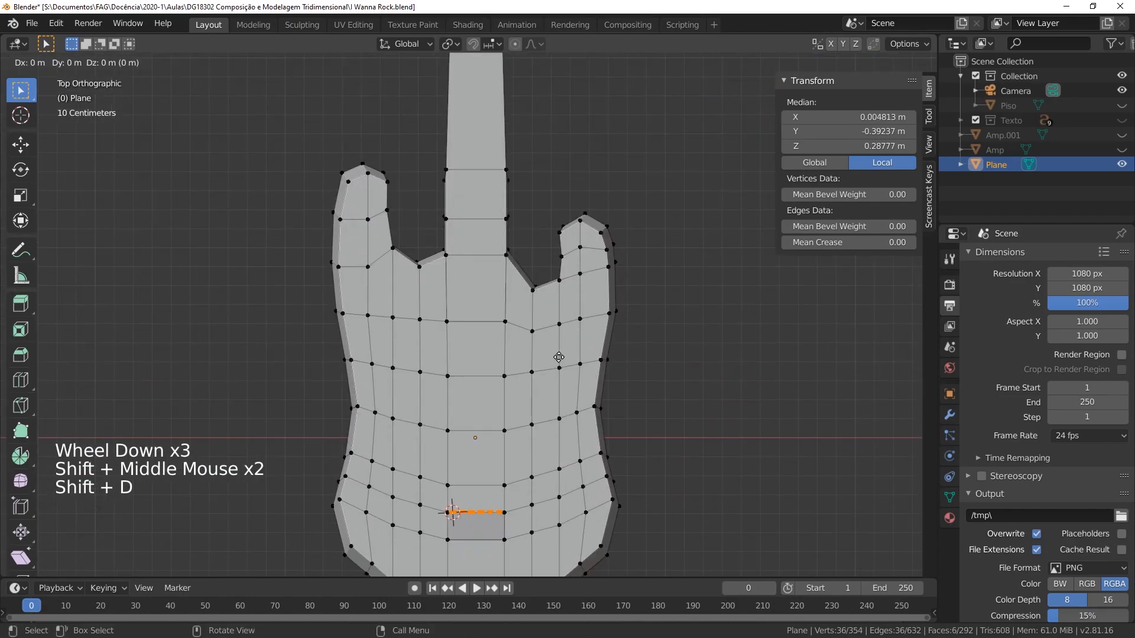
pyautogui.click(561, 456)
# Step: Move the duplicated hexagons a further 1.45 m or so along Y to the junction of neck and headstock
pyautogui.keyDown('shift'); pyautogui.moveTo(551, 266); pyautogui.dragTo(570, 149, button='middle'); pyautogui.keyUp('shift')
pyautogui.press('g')
pyautogui.press('y')
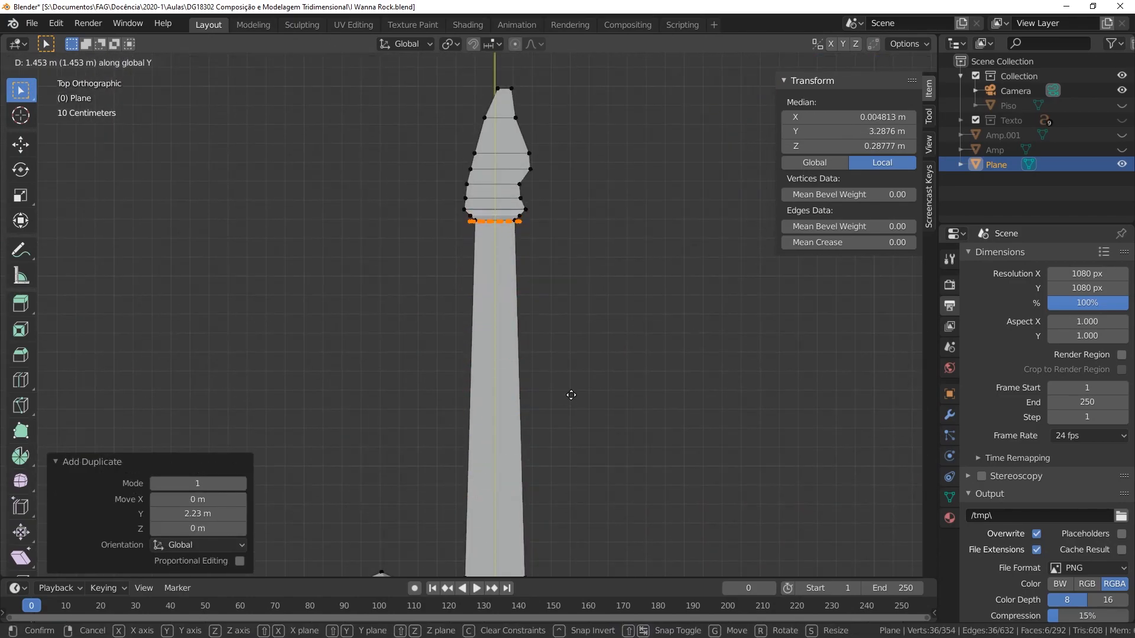
pyautogui.click(573, 396)
# Step: Raise the duplicated hexagons along Z to about 0.315 m, above the neck surface at the headstock junction
pyautogui.scroll(4, 574, 397)
pyautogui.keyDown('shift'); pyautogui.moveTo(573, 396); pyautogui.dragTo(532, 331, button='middle'); pyautogui.keyUp('shift')
pyautogui.scroll(7, 494, 278)
pyautogui.moveTo(494, 279); pyautogui.dragTo(582, 365, button='middle')
pyautogui.scroll(-9, 582, 365)
pyautogui.scroll(2, 581, 364)
pyautogui.scroll(-2, 582, 364)
pyautogui.press('g')
pyautogui.press('z')
pyautogui.click(582, 354)
# Step: Extrude the sloped face between the neck and headstock into a nut block, and return to vertex selection
pyautogui.scroll(2, 581, 349)
pyautogui.moveTo(414, 407); pyautogui.dragTo(520, 355, button='middle')
pyautogui.moveTo(307, 438); pyautogui.dragTo(403, 393, button='middle')
pyautogui.click(308, 398)
pyautogui.scroll(-1, 375, 371)
pyautogui.scroll(1, 375, 370)
pyautogui.click(527, 261)
pyautogui.keyDown('shift'); pyautogui.click(389, 404); pyautogui.keyUp('shift')
pyautogui.click(454, 398)
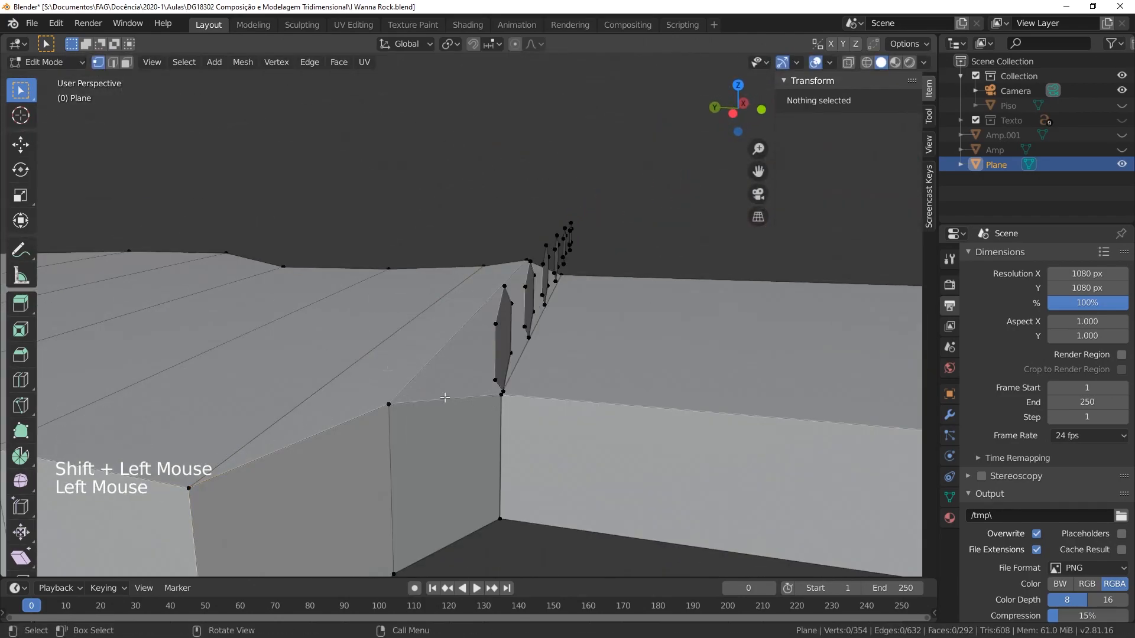
pyautogui.click(126, 62)
pyautogui.click(455, 368)
pyautogui.press('e')
pyautogui.click(705, 385)
pyautogui.moveTo(704, 385); pyautogui.dragTo(190, 212, button='middle')
pyautogui.click(100, 75)
pyautogui.click(98, 63)
# Step: Move the first, largest hexagon and the second one at the nut inward along X
pyautogui.moveTo(523, 313); pyautogui.dragTo(472, 301, button='middle')
pyautogui.keyDown('alt'); pyautogui.click(243, 274); pyautogui.keyUp('alt')
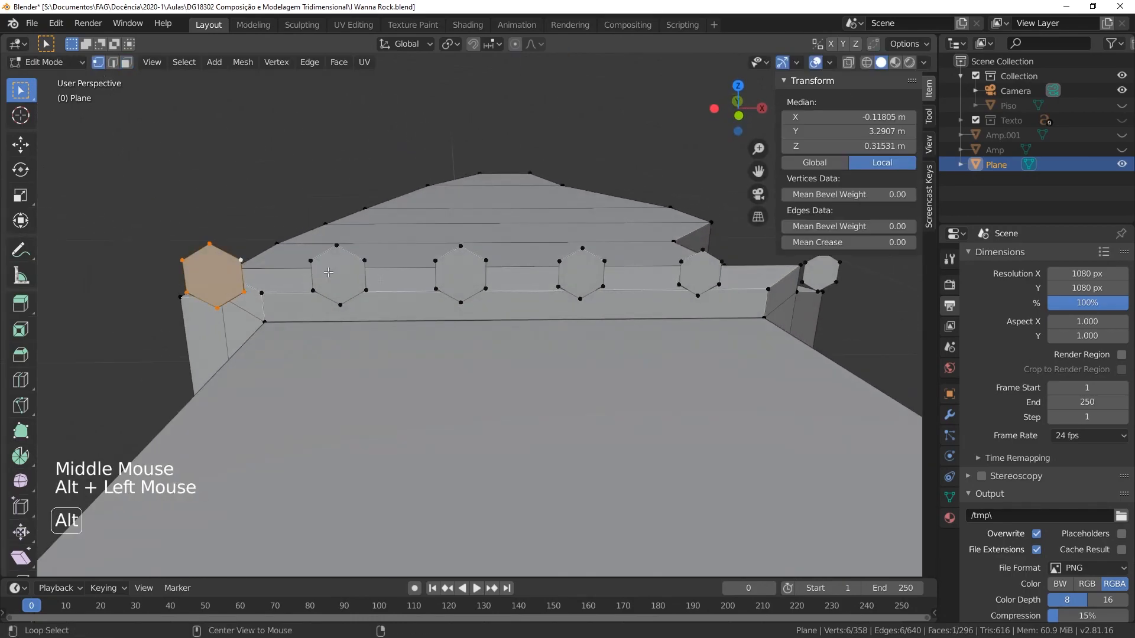
pyautogui.click(460, 281)
pyautogui.keyDown('alt'); pyautogui.click(365, 272); pyautogui.keyUp('alt')
pyautogui.press('g')
pyautogui.press('x')
pyautogui.click(411, 266)
# Step: Shift the third and fourth hexagons at the nut along X to tighten the row
pyautogui.keyDown('alt'); pyautogui.click(436, 263); pyautogui.keyUp('alt')
pyautogui.press('g')
pyautogui.press('x')
pyautogui.click(443, 261)
pyautogui.keyDown('alt'); pyautogui.click(559, 269); pyautogui.keyUp('alt')
pyautogui.click(568, 269)
# Step: Move the fifth and sixth hexagons at the nut inward along X, the sixth by -0.0412 m
pyautogui.keyDown('alt'); pyautogui.click(680, 271); pyautogui.keyUp('alt')
pyautogui.press('g')
pyautogui.press('x')
pyautogui.click(641, 272)
pyautogui.keyDown('alt'); pyautogui.click(804, 270); pyautogui.keyUp('alt')
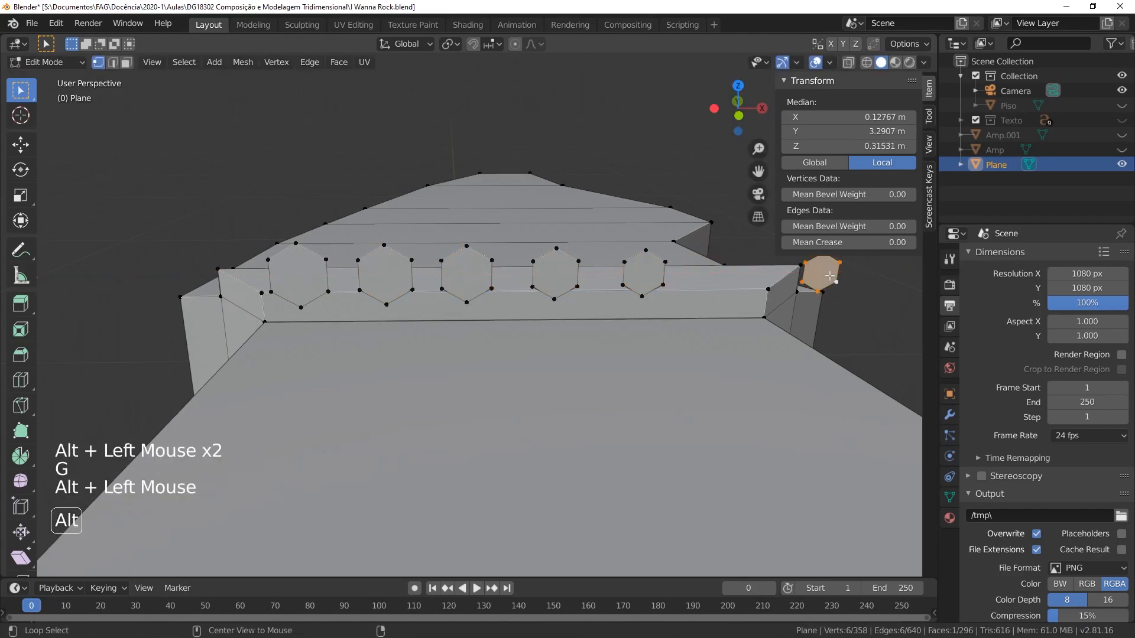
pyautogui.press('g')
pyautogui.press('x')
pyautogui.click(732, 278)
# Step: In front view, fine-tune the X positions of the sixth and fifth hexagons above the nut
pyautogui.click(717, 107)
pyautogui.scroll(3, 473, 296)
pyautogui.scroll(5, 473, 295)
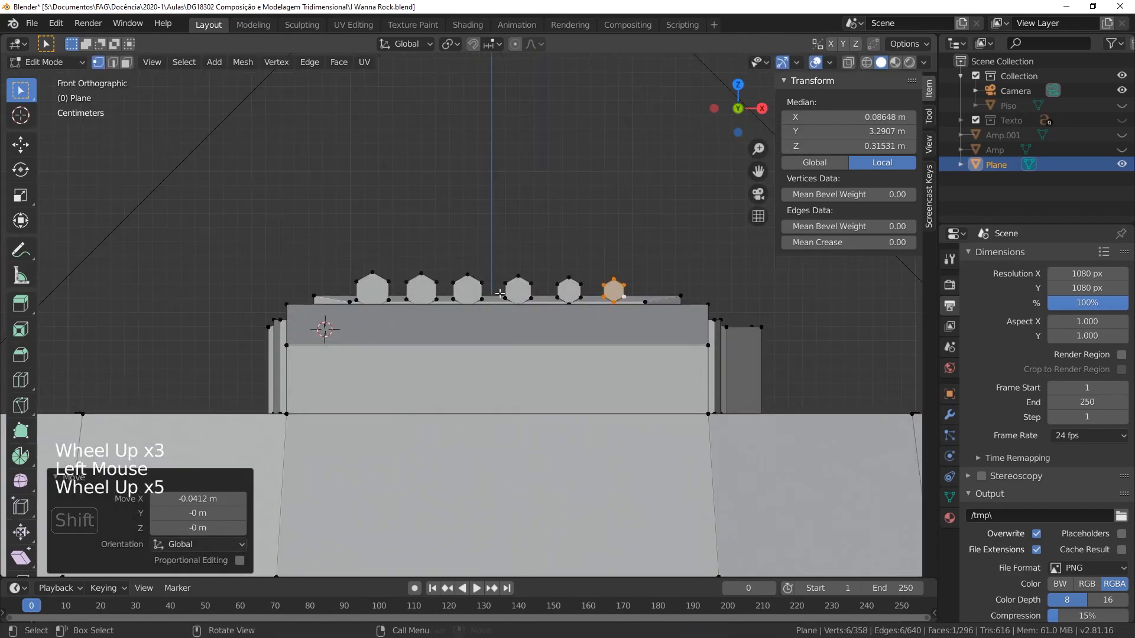
pyautogui.keyDown('shift'); pyautogui.moveTo(473, 266); pyautogui.dragTo(473, 298, button='middle'); pyautogui.keyUp('shift')
pyautogui.press('g')
pyautogui.press('x')
pyautogui.click(677, 350)
pyautogui.keyDown('alt'); pyautogui.click(612, 302); pyautogui.keyUp('alt')
pyautogui.press('g')
pyautogui.press('x')
pyautogui.click(615, 301)
# Step: Adjust the fourth and third hexagons above the nut along X
pyautogui.keyDown('alt'); pyautogui.click(542, 273); pyautogui.keyUp('alt')
pyautogui.press('g')
pyautogui.press('x')
pyautogui.click(548, 270)
pyautogui.keyDown('alt'); pyautogui.click(501, 278); pyautogui.keyUp('alt')
pyautogui.click(504, 278)
# Step: Adjust the second hexagon along X and readjust the third to even out the remaining gaps in the nut row
pyautogui.keyDown('alt'); pyautogui.click(447, 282); pyautogui.keyUp('alt')
pyautogui.press('g')
pyautogui.press('x')
pyautogui.click(450, 282)
pyautogui.keyDown('alt'); pyautogui.click(493, 284); pyautogui.keyUp('alt')
pyautogui.press('g')
pyautogui.press('x')
pyautogui.click(495, 285)
pyautogui.keyDown('alt'); pyautogui.click(590, 290); pyautogui.keyUp('alt')
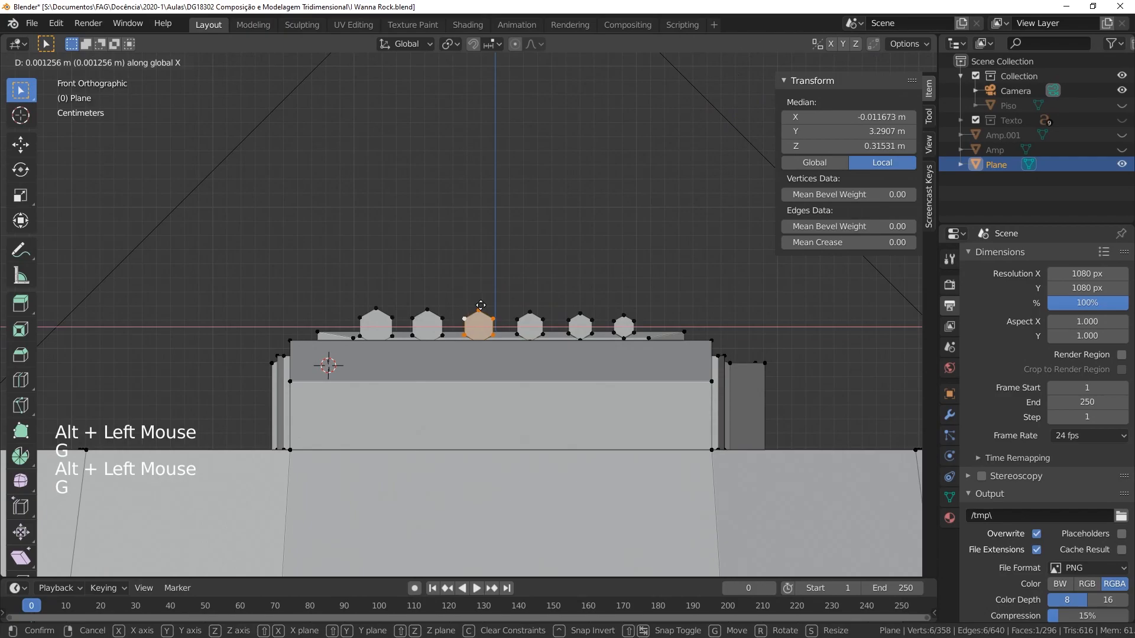
pyautogui.click(493, 290)
# Step: Connect the largest hexagon at the nut to its matching hexagon on the bridge with Bridge Edge Loops, forming the first string
pyautogui.moveTo(493, 290); pyautogui.dragTo(483, 386, button='middle')
pyautogui.scroll(-10, 483, 386)
pyautogui.scroll(1, 483, 386)
pyautogui.moveTo(441, 341); pyautogui.dragTo(326, 261, button='middle')
pyautogui.keyDown('alt'); pyautogui.click(415, 333); pyautogui.keyUp('alt')
pyautogui.scroll(-3, 360, 337)
pyautogui.scroll(-1, 325, 261)
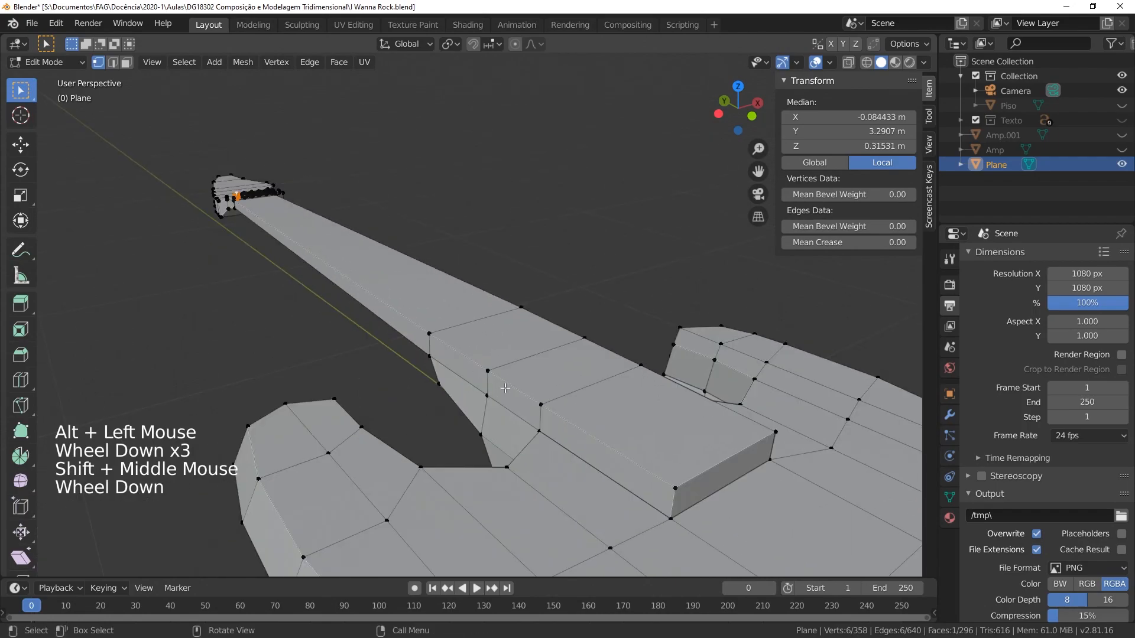
pyautogui.moveTo(504, 388); pyautogui.dragTo(624, 390, button='middle')
pyautogui.keyDown('shift'); pyautogui.moveTo(628, 238); pyautogui.dragTo(349, 286, button='middle'); pyautogui.keyUp('shift')
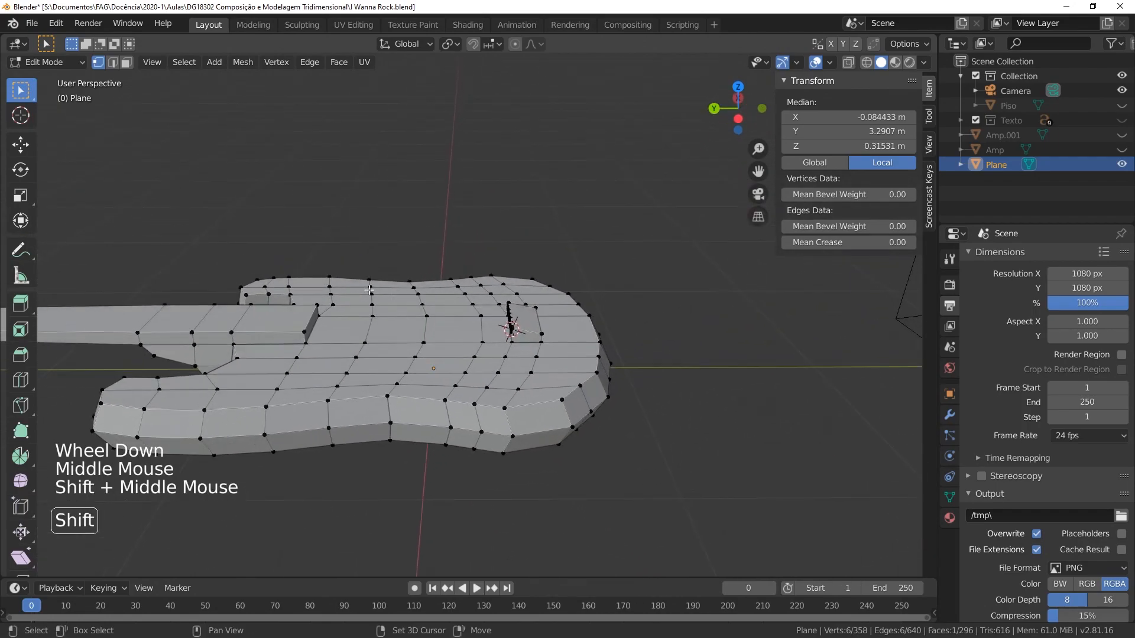
pyautogui.scroll(2, 349, 286)
pyautogui.moveTo(549, 348); pyautogui.dragTo(575, 360, button='middle')
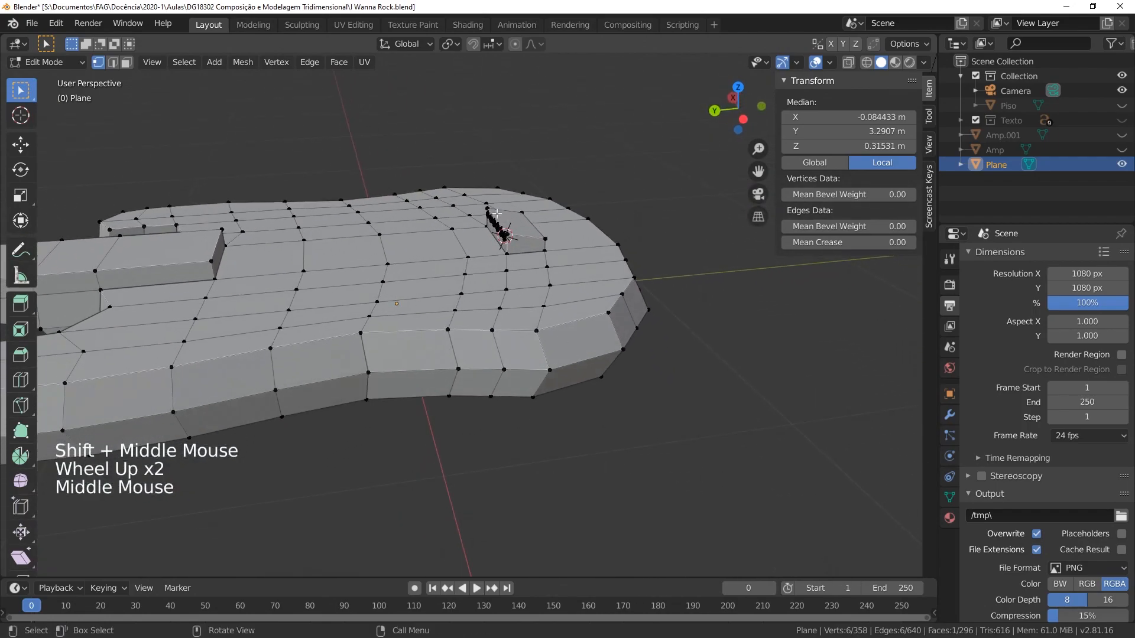
pyautogui.scroll(2, 538, 211)
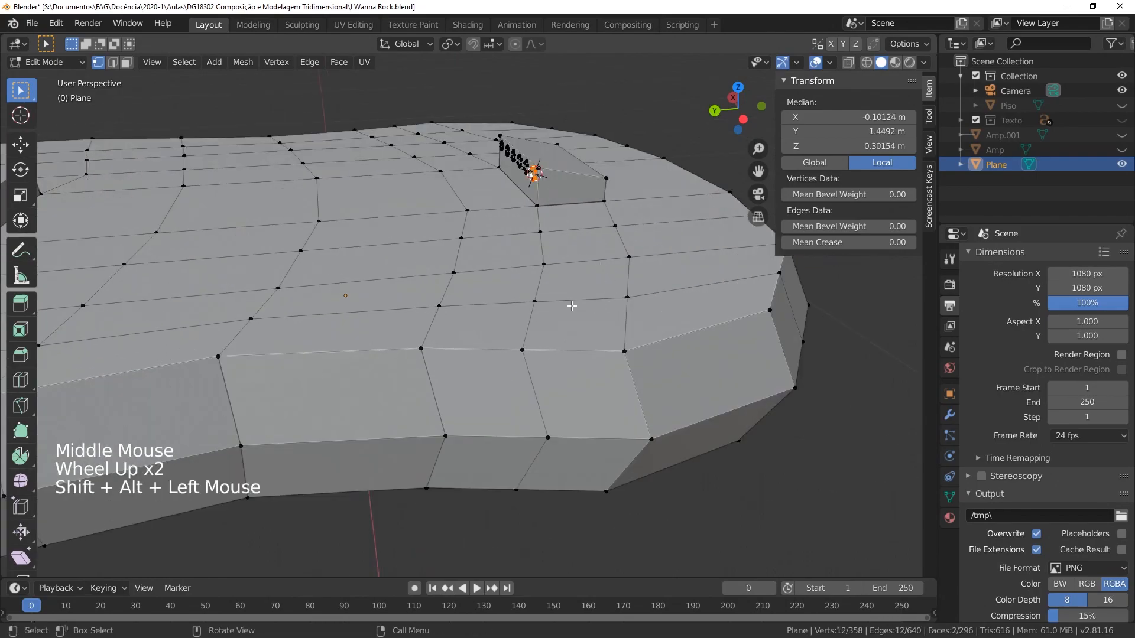
pyautogui.click(282, 61)
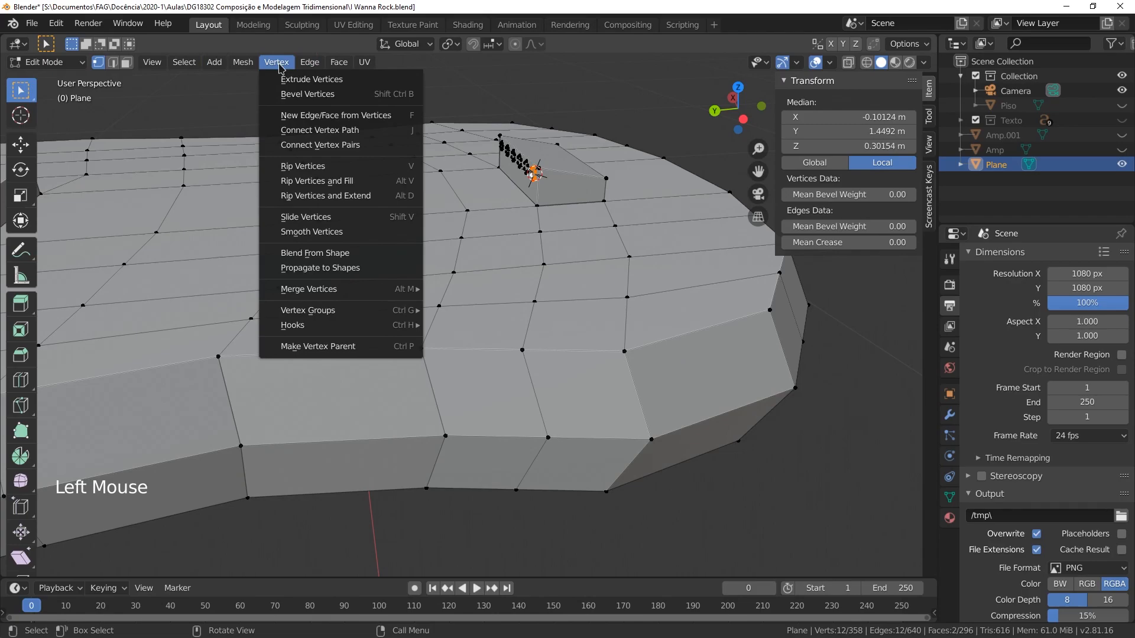
pyautogui.moveTo(319, 67)
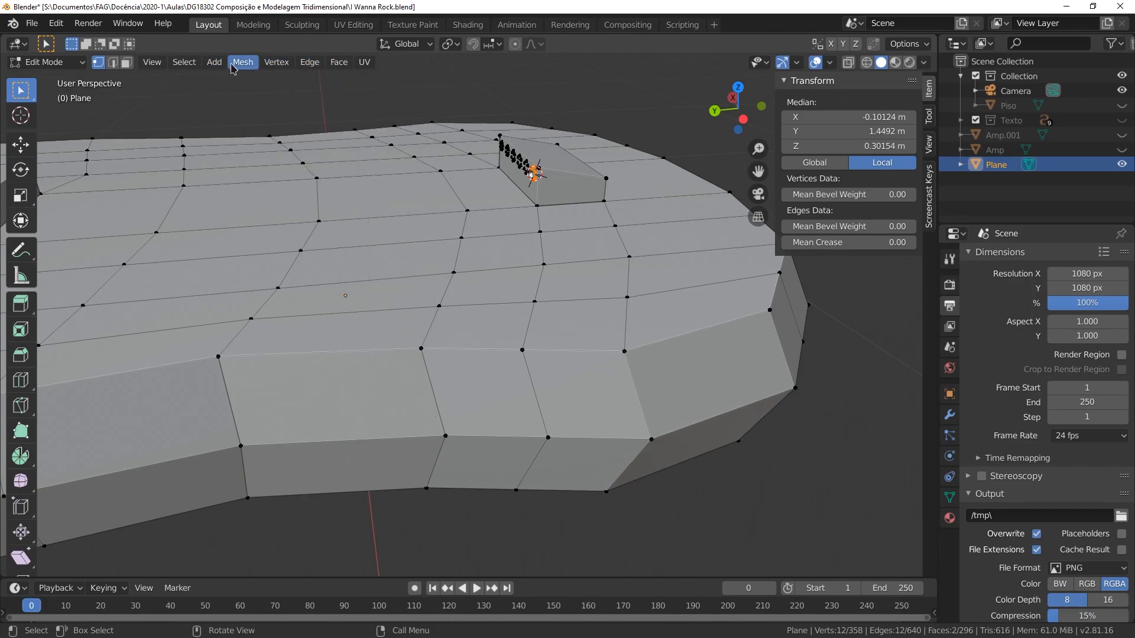
pyautogui.click(251, 63)
pyautogui.click(339, 62)
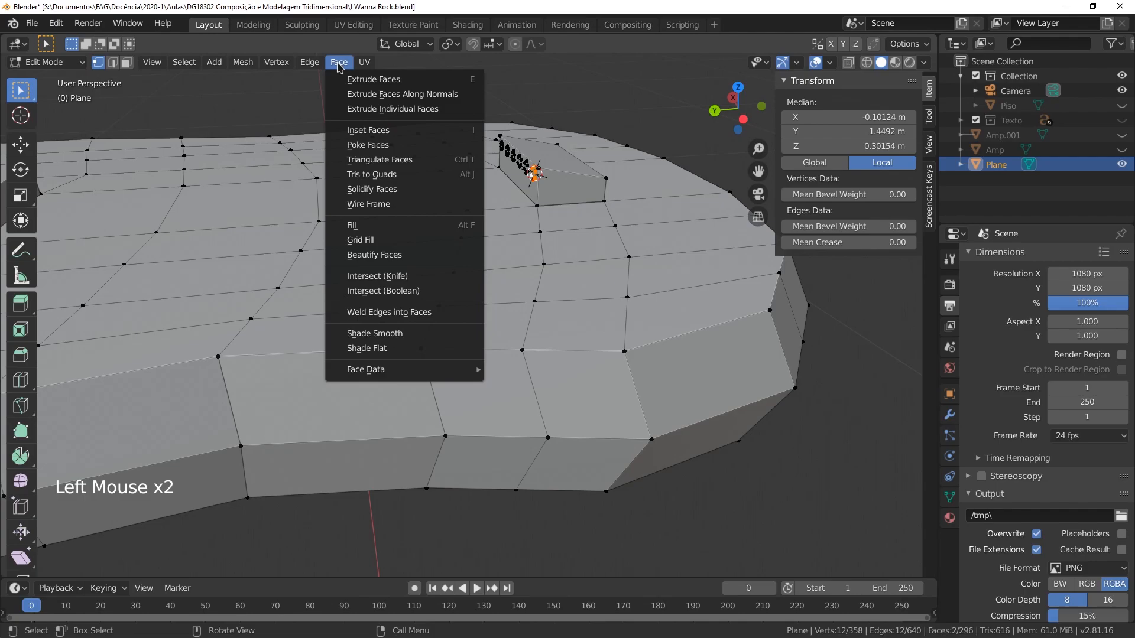
pyautogui.moveTo(316, 70)
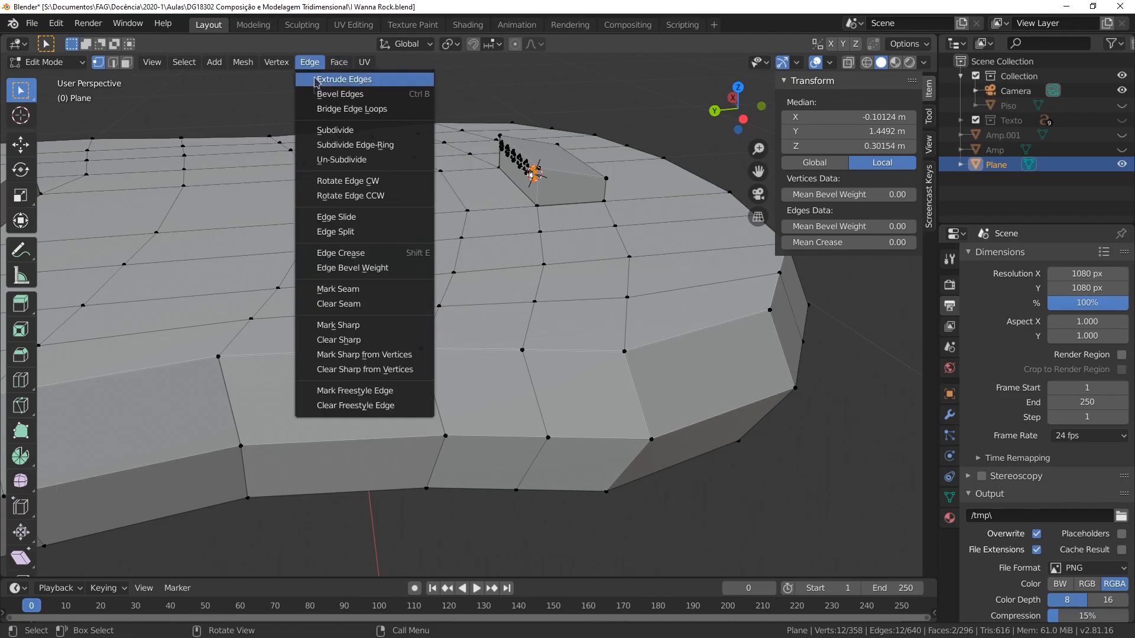
pyautogui.click(384, 110)
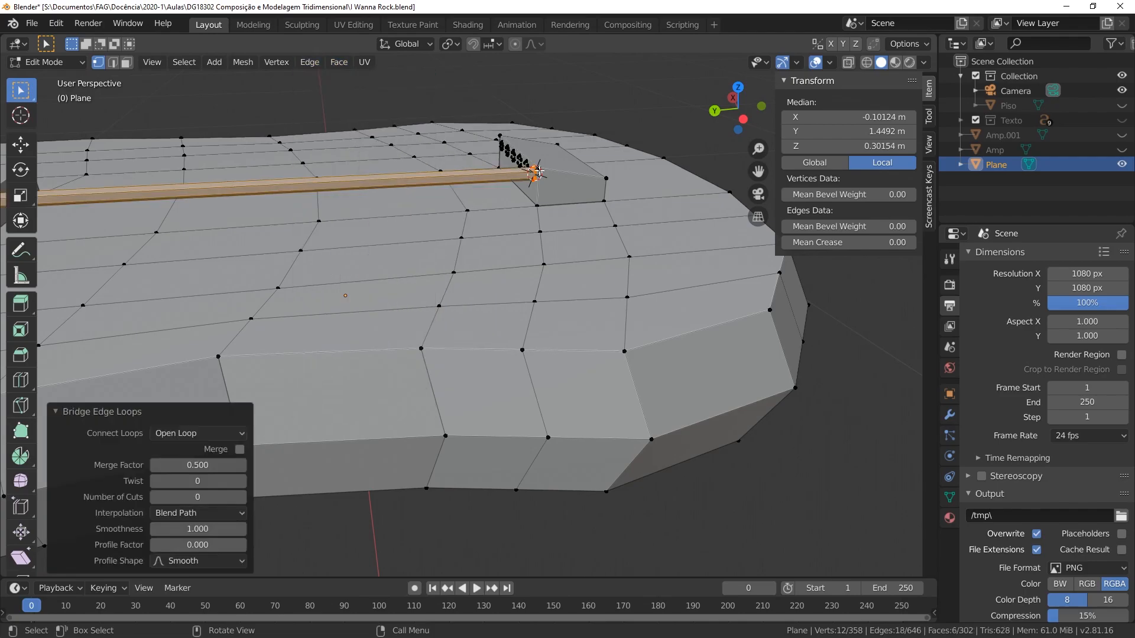
# Step: Lower the eight top vertices of the neck section over the body by 0.00868 m along Z, in right view
pyautogui.scroll(-4, 481, 254)
pyautogui.keyDown('shift'); pyautogui.moveTo(482, 254); pyautogui.dragTo(608, 281, button='middle'); pyautogui.keyUp('shift')
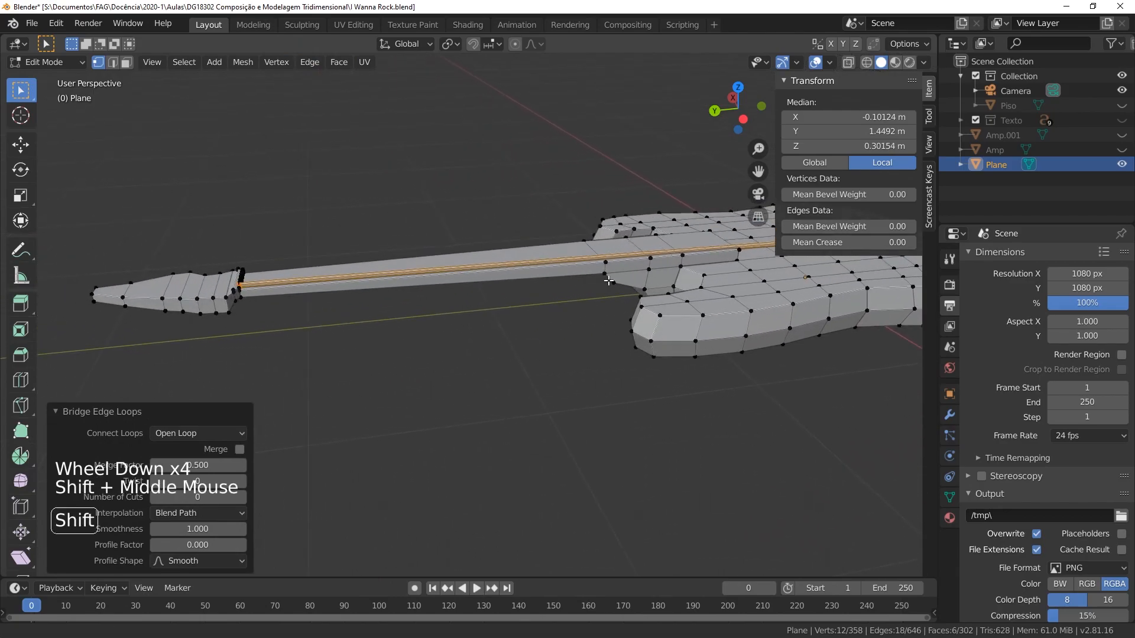
pyautogui.scroll(1, 679, 239)
pyautogui.keyDown('shift'); pyautogui.moveTo(679, 239); pyautogui.dragTo(633, 291, button='middle'); pyautogui.keyUp('shift')
pyautogui.scroll(2, 633, 291)
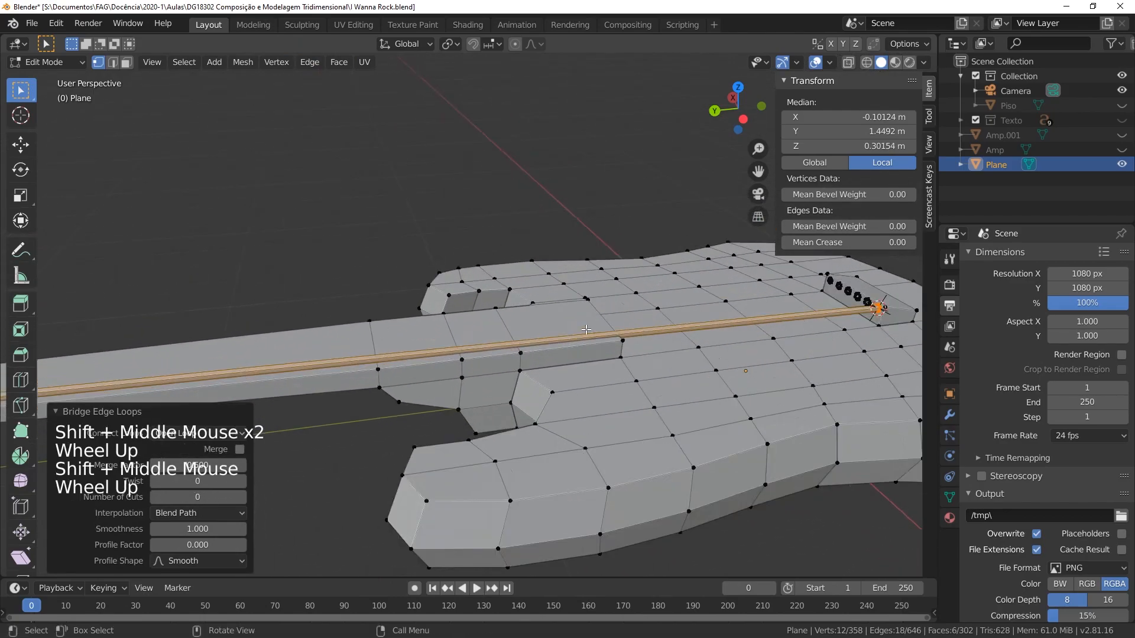
pyautogui.click(633, 291)
pyautogui.keyDown('shift'); pyautogui.click(678, 352); pyautogui.keyUp('shift')
pyautogui.moveTo(678, 351); pyautogui.dragTo(640, 335, button='middle')
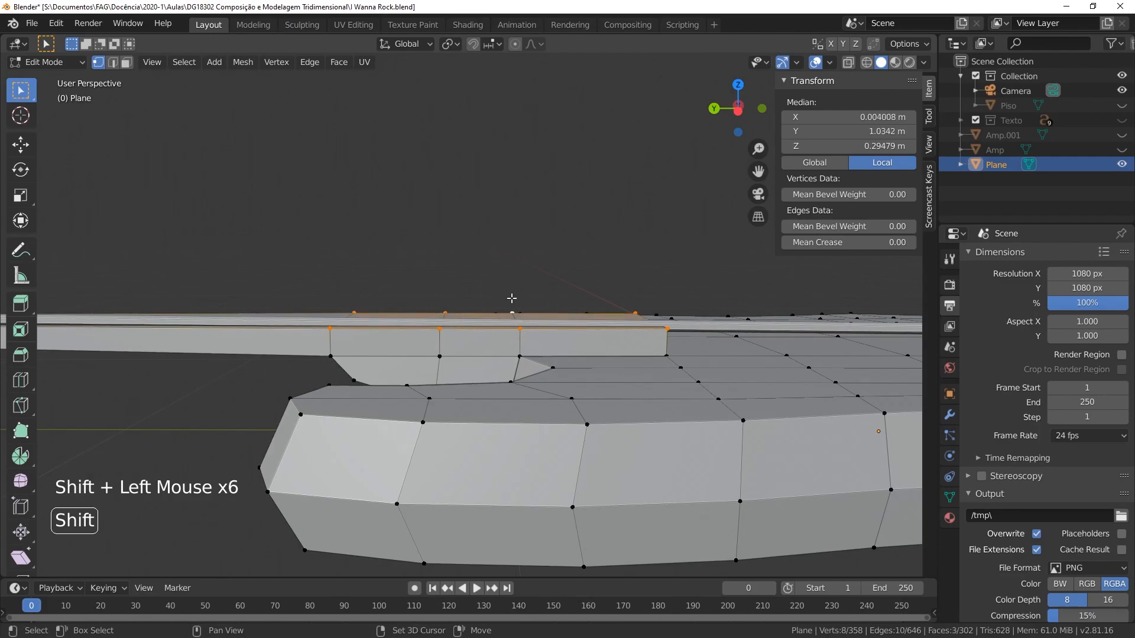
pyautogui.click(750, 108)
pyautogui.scroll(6, 708, 331)
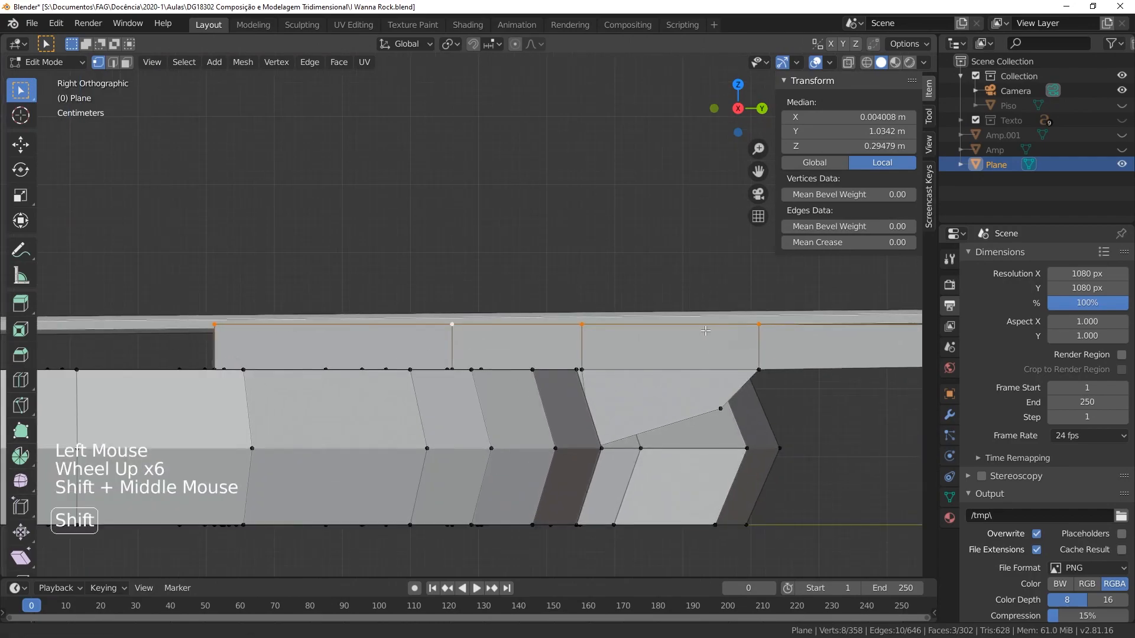
pyautogui.keyDown('shift'); pyautogui.moveTo(708, 331); pyautogui.dragTo(538, 326, button='middle'); pyautogui.keyUp('shift')
pyautogui.press('g')
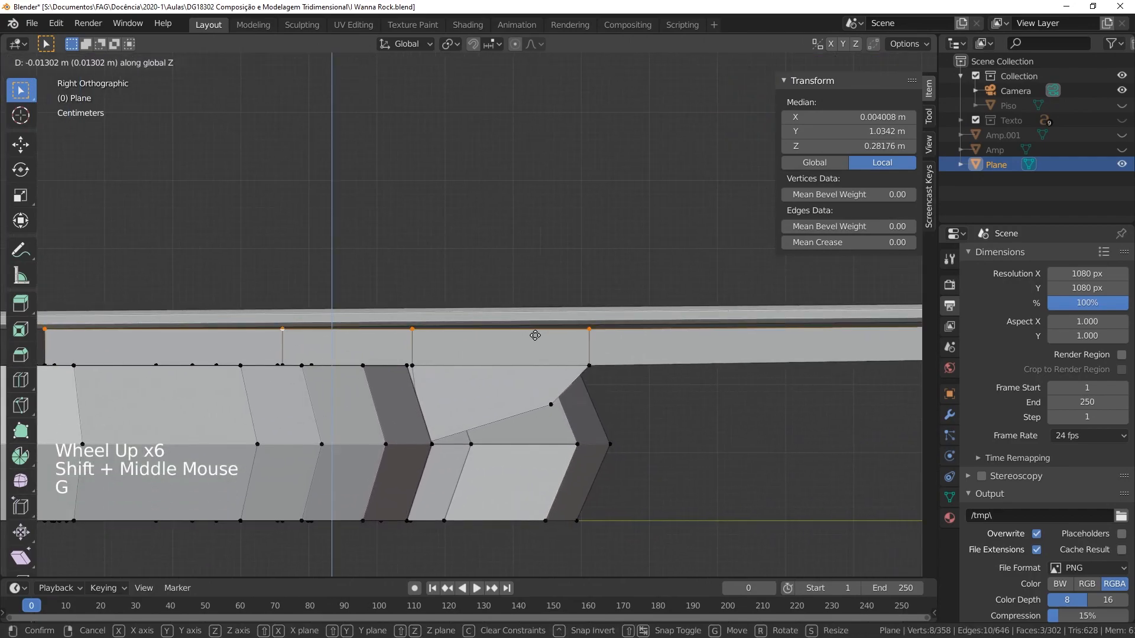
pyautogui.click(538, 333)
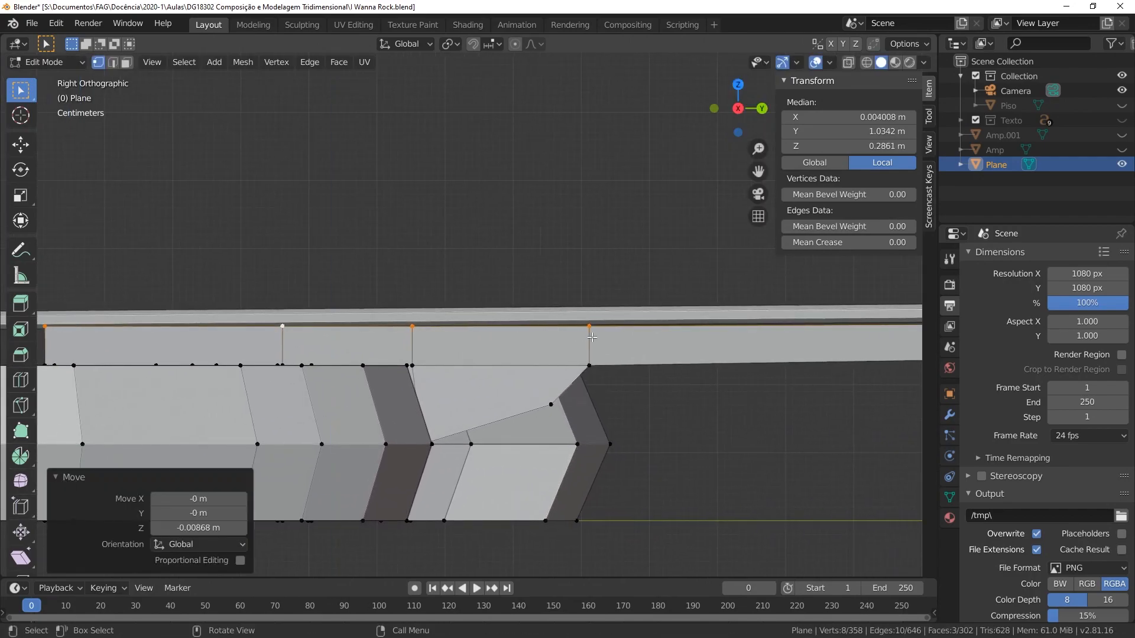
# Step: With X-ray on, deselect the pair nearest the headstock and lower the remaining six top vertices by 0.00521 m along Z
pyautogui.hotkey('alt', 'z')
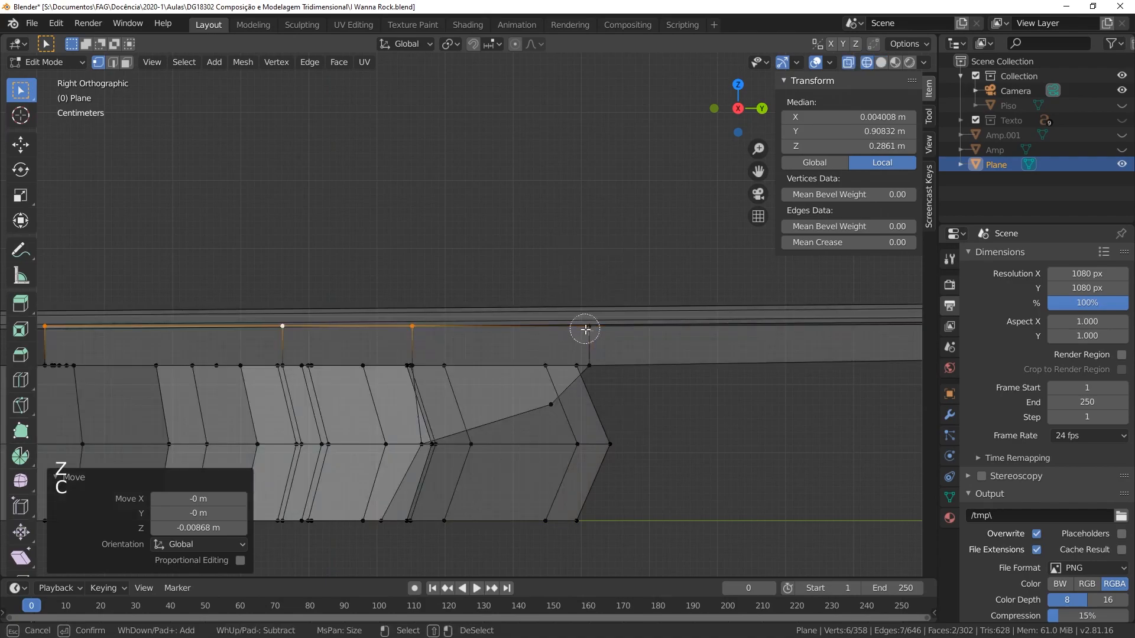
pyautogui.rightClick(585, 269)
pyautogui.press('g')
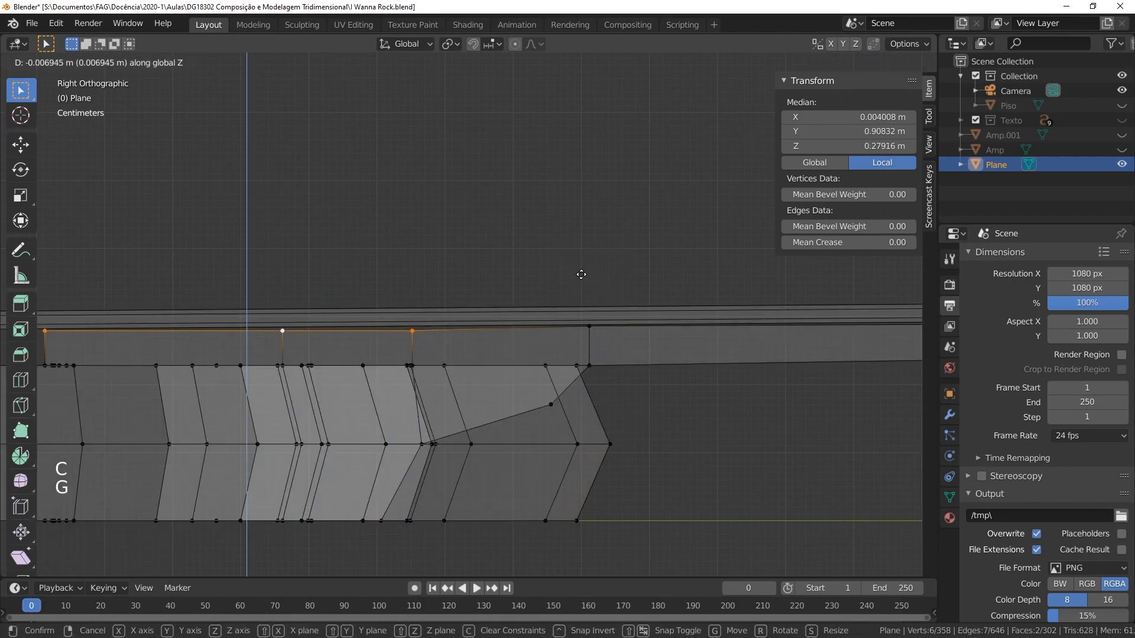
pyautogui.click(582, 273)
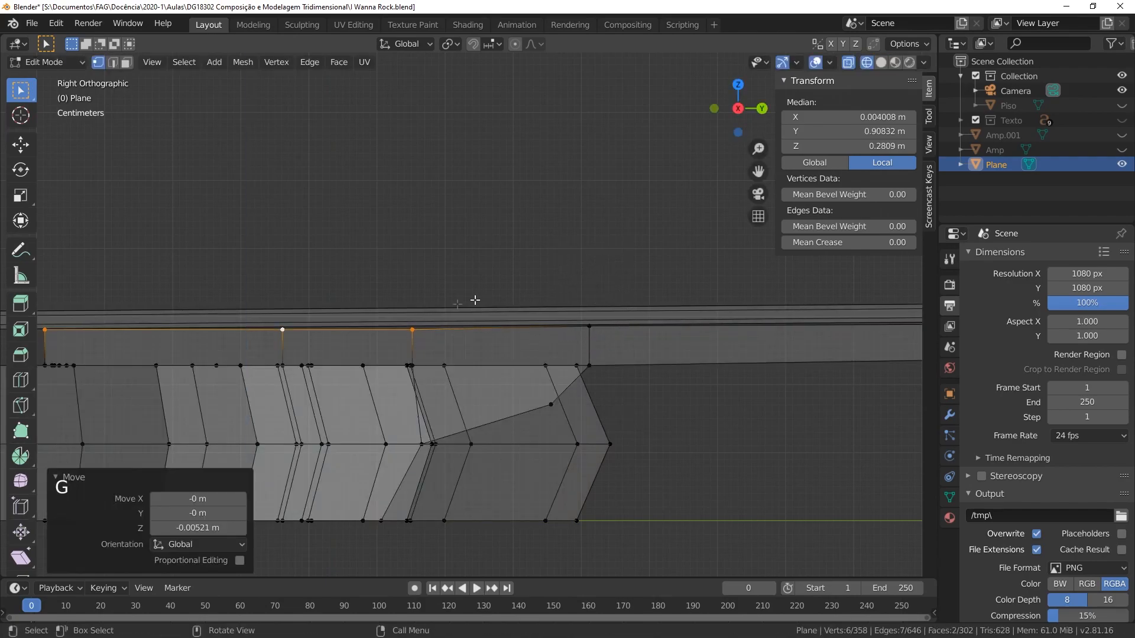
# Step: Lower the last four top vertices toward the bridge by 0.000868 m along Z, and lower the final pair slightly further
pyautogui.rightClick(411, 325)
pyautogui.press('g')
pyautogui.press('z')
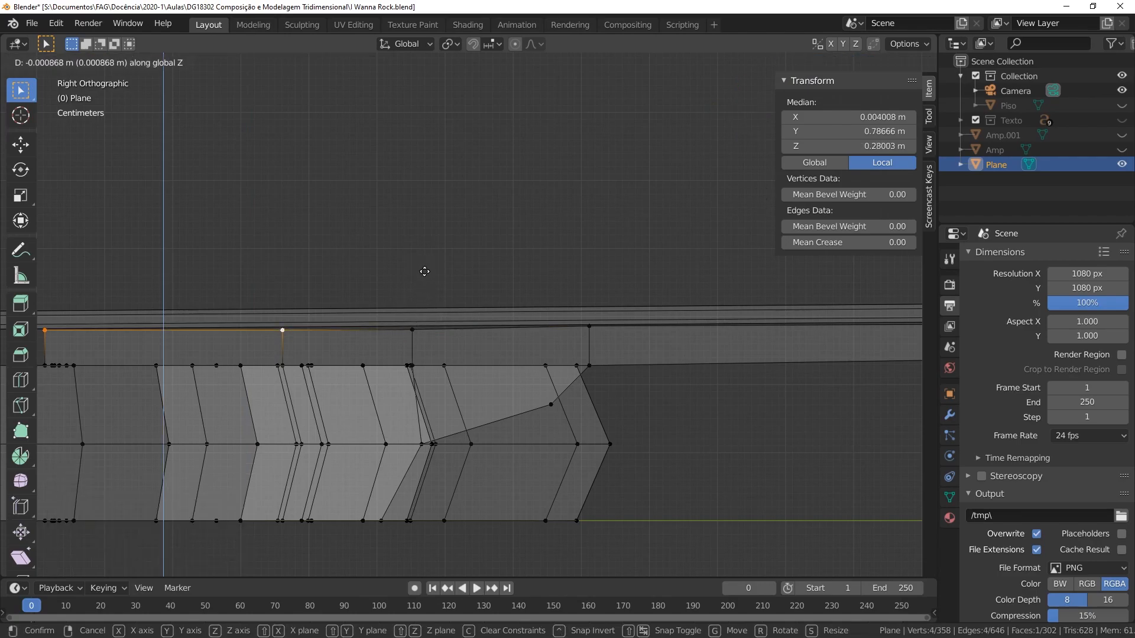
pyautogui.click(425, 271)
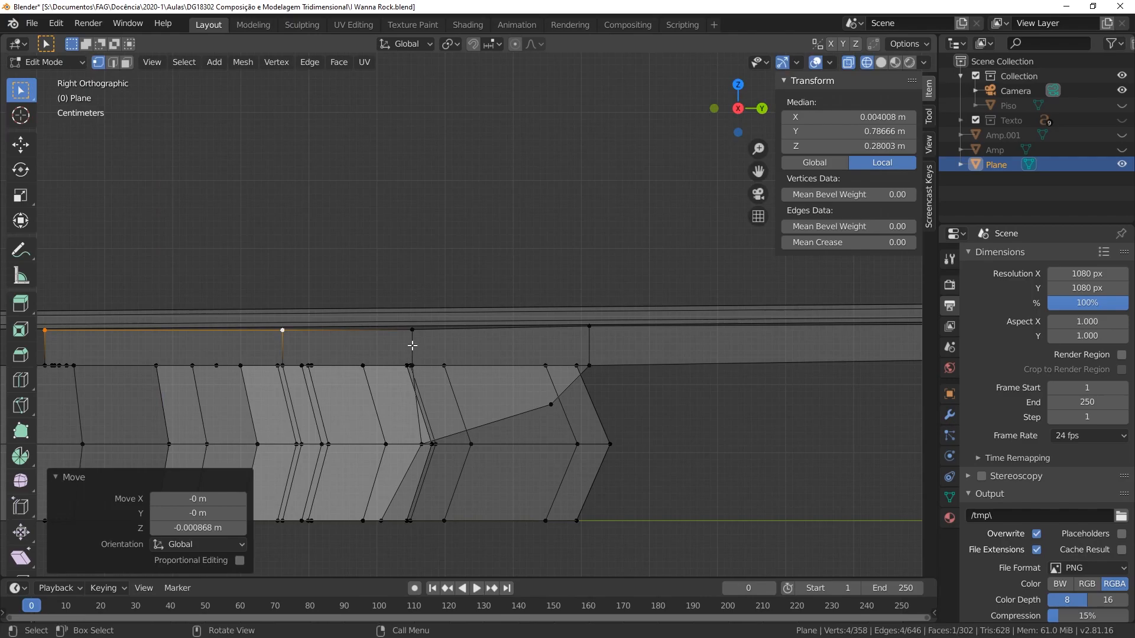
pyautogui.rightClick(342, 272)
pyautogui.press('g')
pyautogui.press('z')
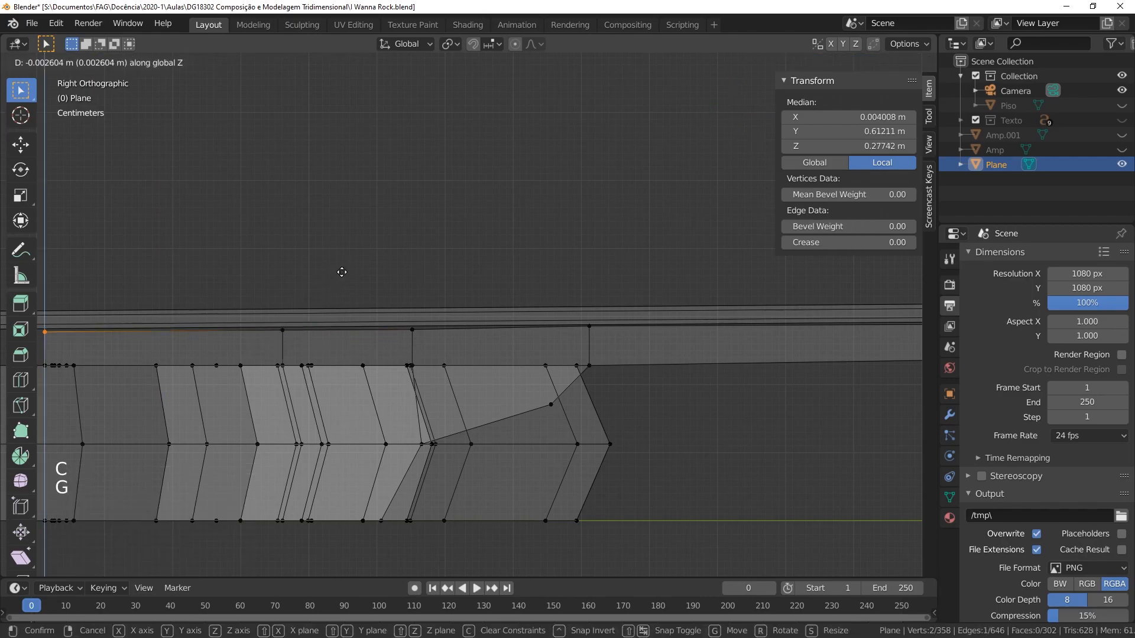
# Step: Raise the top vertex pair of the neck section at Y 1.1516 m by 0.001823 m along Z
pyautogui.hotkey('alt', 'a')
pyautogui.press('c')
pyautogui.click(411, 341)
pyautogui.rightClick(463, 289)
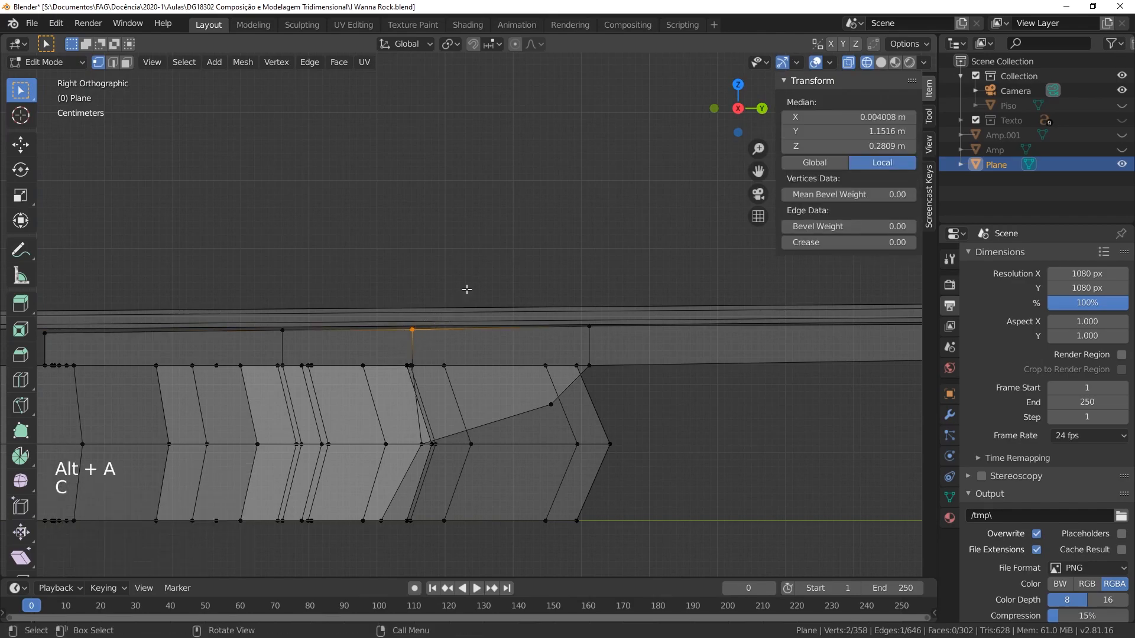
pyautogui.press('g')
pyautogui.press('z')
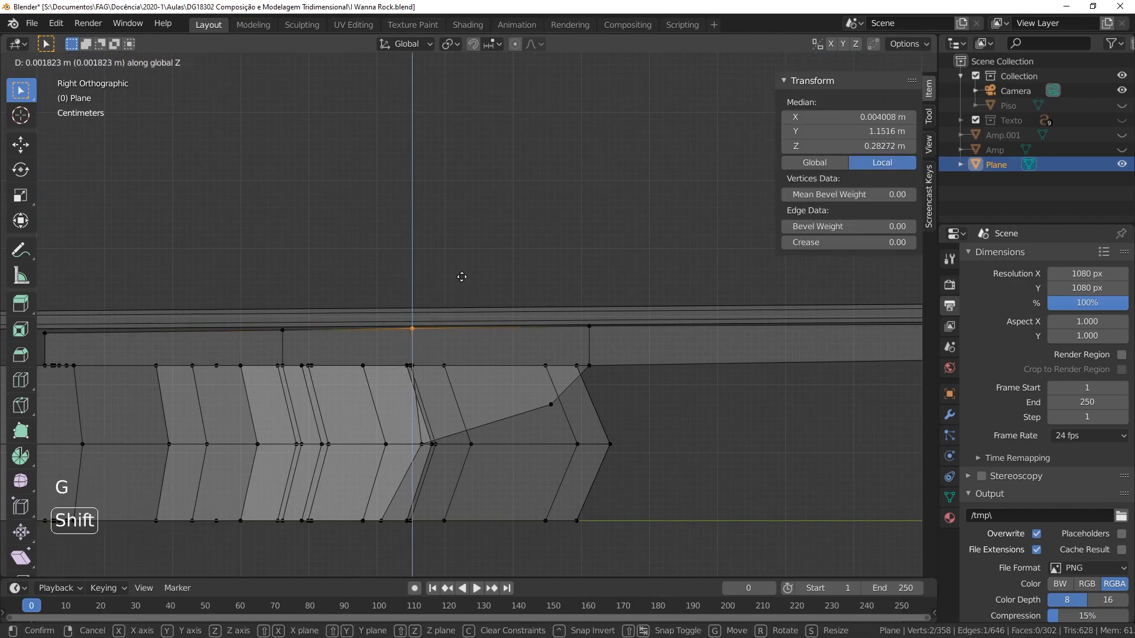
pyautogui.click(462, 277)
pyautogui.hotkey('alt', 'a')
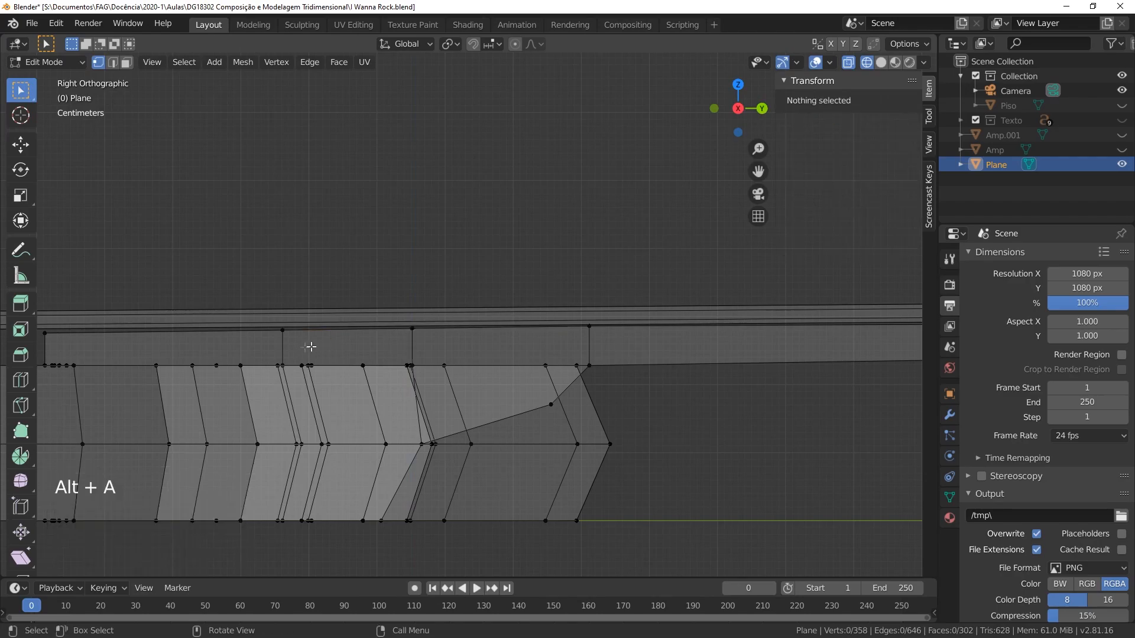
# Step: Connect the second hexagon at the nut to its match on the bridge with Bridge Edge Loops, forming the second string
pyautogui.moveTo(280, 348); pyautogui.dragTo(304, 351, button='middle')
pyautogui.scroll(-5, 303, 351)
pyautogui.press('z')
pyautogui.scroll(-2, 472, 412)
pyautogui.scroll(-2, 472, 413)
pyautogui.moveTo(447, 318); pyautogui.dragTo(385, 177, button='middle')
pyautogui.scroll(-2, 532, 407)
pyautogui.scroll(4, 503, 295)
pyautogui.scroll(3, 474, 227)
pyautogui.hotkey('alt', 'a')
pyautogui.click(470, 245)
pyautogui.scroll(-1, 470, 245)
pyautogui.scroll(5, 532, 355)
pyautogui.keyDown('alt'); pyautogui.keyDown('shift'); pyautogui.click(582, 433); pyautogui.keyUp('shift'); pyautogui.keyUp('alt')
pyautogui.click(310, 62)
pyautogui.click(331, 105)
pyautogui.hotkey('alt', 'a')
# Step: Bridge the third pair of hexagons between the guitar's bridge and nut to form the third string
pyautogui.keyDown('alt'); pyautogui.click(474, 352); pyautogui.keyUp('alt')
pyautogui.scroll(-6, 474, 353)
pyautogui.scroll(6, 384, 177)
pyautogui.keyDown('alt'); pyautogui.keyDown('shift'); pyautogui.click(347, 81); pyautogui.keyUp('shift'); pyautogui.keyUp('alt')
pyautogui.click(346, 81)
pyautogui.hotkey('alt', 'a')
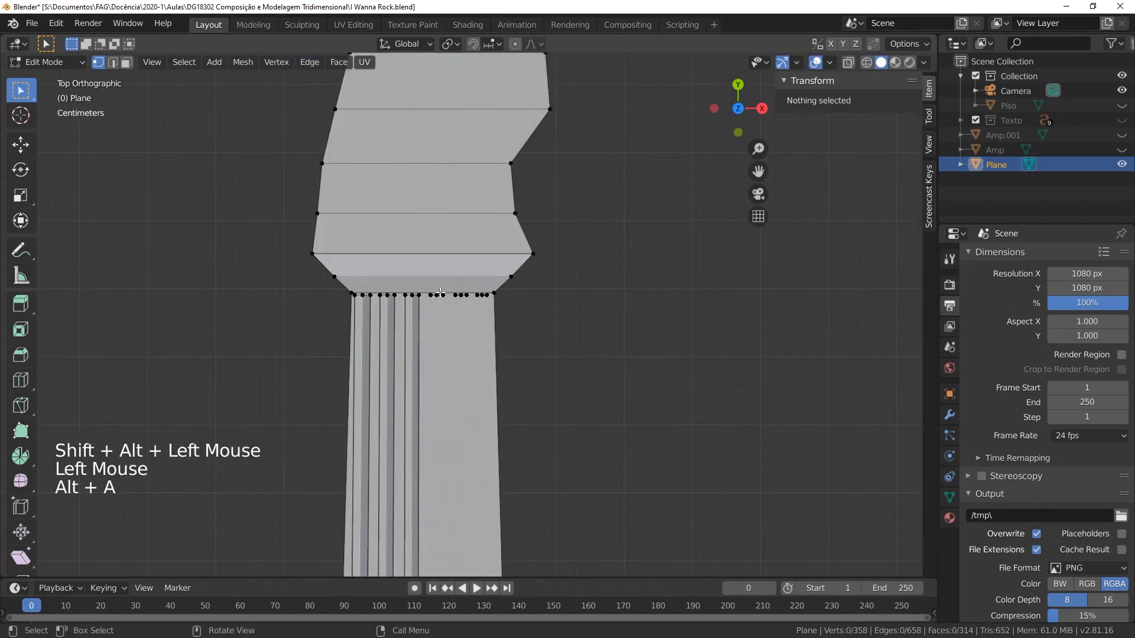
# Step: Form the fourth string by bridging the edge loops of the fourth nut hexagon and its counterpart on the bridge
pyautogui.keyDown('alt'); pyautogui.click(450, 294); pyautogui.keyUp('alt')
pyautogui.scroll(-6, 449, 294)
pyautogui.keyDown('shift'); pyautogui.moveTo(450, 294); pyautogui.dragTo(483, 441, button='middle'); pyautogui.keyUp('shift')
pyautogui.keyDown('alt'); pyautogui.keyDown('shift'); pyautogui.scroll(3, 483, 440); pyautogui.keyUp('shift'); pyautogui.keyUp('alt')
pyautogui.keyDown('alt'); pyautogui.scroll(7, 483, 440); pyautogui.keyUp('alt')
pyautogui.scroll(-1, 483, 441)
pyautogui.scroll(5, 484, 440)
pyautogui.keyDown('alt'); pyautogui.keyDown('shift'); pyautogui.click(482, 539); pyautogui.keyUp('shift'); pyautogui.keyUp('alt')
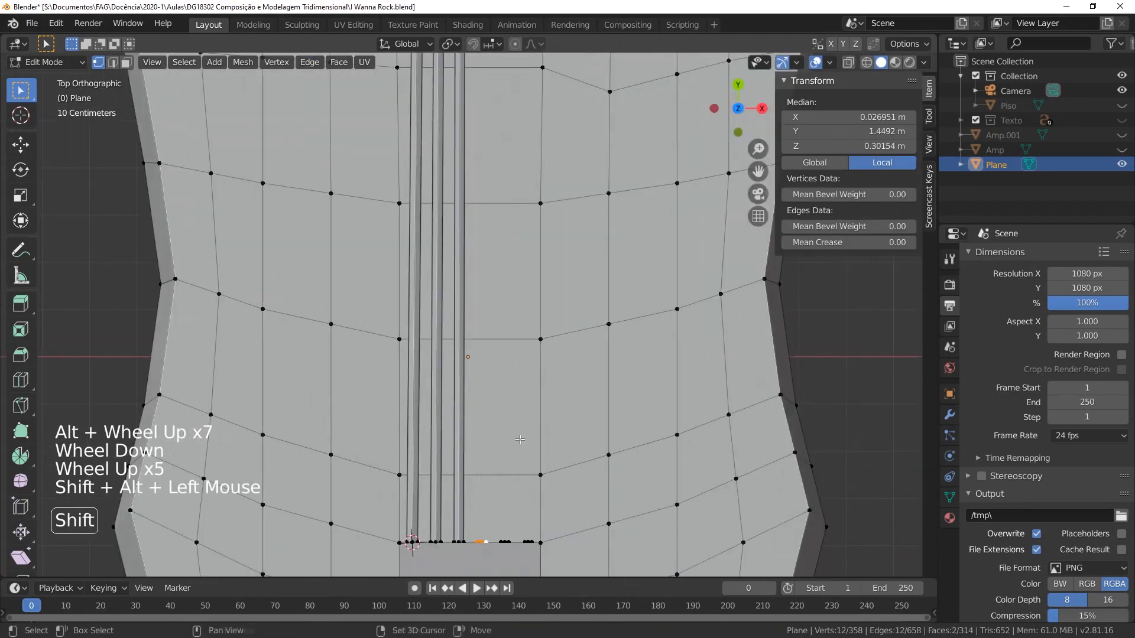
pyautogui.click(310, 62)
pyautogui.click(331, 105)
pyautogui.hotkey('alt', 'a')
# Step: Form the fifth string with Bridge Edge Loops between the fifth hexagons at the bridge and the nut
pyautogui.keyDown('alt'); pyautogui.click(467, 540); pyautogui.keyUp('alt')
pyautogui.scroll(-4, 467, 539)
pyautogui.keyDown('shift'); pyautogui.moveTo(466, 540); pyautogui.dragTo(508, 355, button='middle'); pyautogui.keyUp('shift')
pyautogui.scroll(2, 470, 125)
pyautogui.keyDown('alt'); pyautogui.keyDown('shift'); pyautogui.click(451, 195); pyautogui.keyUp('shift'); pyautogui.keyUp('alt')
pyautogui.click(310, 62)
pyautogui.click(331, 106)
pyautogui.hotkey('alt', 'a')
# Step: Bridge the last pair of hexagons between nut and bridge to complete the sixth string
pyautogui.keyDown('alt'); pyautogui.click(451, 194); pyautogui.keyUp('alt')
pyautogui.scroll(-3, 451, 194)
pyautogui.scroll(4, 508, 355)
pyautogui.keyDown('shift'); pyautogui.moveTo(508, 354); pyautogui.dragTo(513, 363, button='middle'); pyautogui.keyUp('shift')
pyautogui.click(310, 63)
pyautogui.click(366, 113)
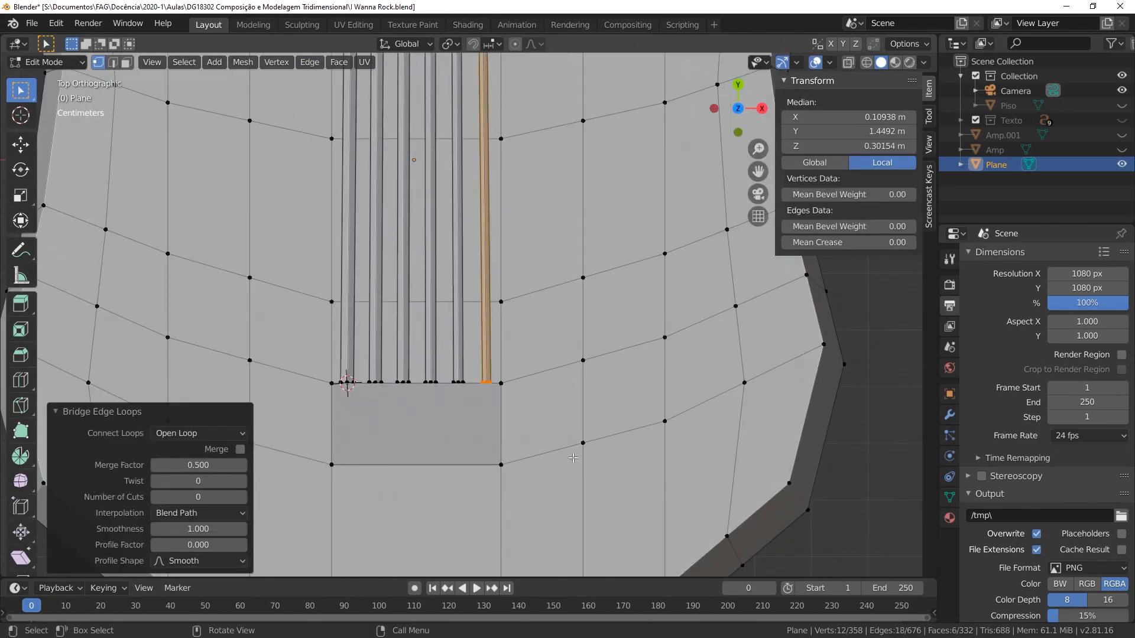
pyautogui.hotkey('alt', 'a')
# Step: Examine the six strings along the guitar's neck and body in Object Mode
pyautogui.scroll(-2, 365, 237)
pyautogui.press('z')
pyautogui.press('Tab')
pyautogui.scroll(-4, 514, 446)
pyautogui.moveTo(414, 296); pyautogui.dragTo(465, 340, button='middle')
pyautogui.scroll(-3, 511, 441)
pyautogui.hotkey('alt', 'a')
pyautogui.scroll(-2, 532, 304)
pyautogui.scroll(5, 514, 243)
pyautogui.scroll(1, 464, 339)
# Step: Select all six linked strings and scale them to 0.3118 on X and Z with Y locked, using Individual Origins as pivot
pyautogui.press('Tab')
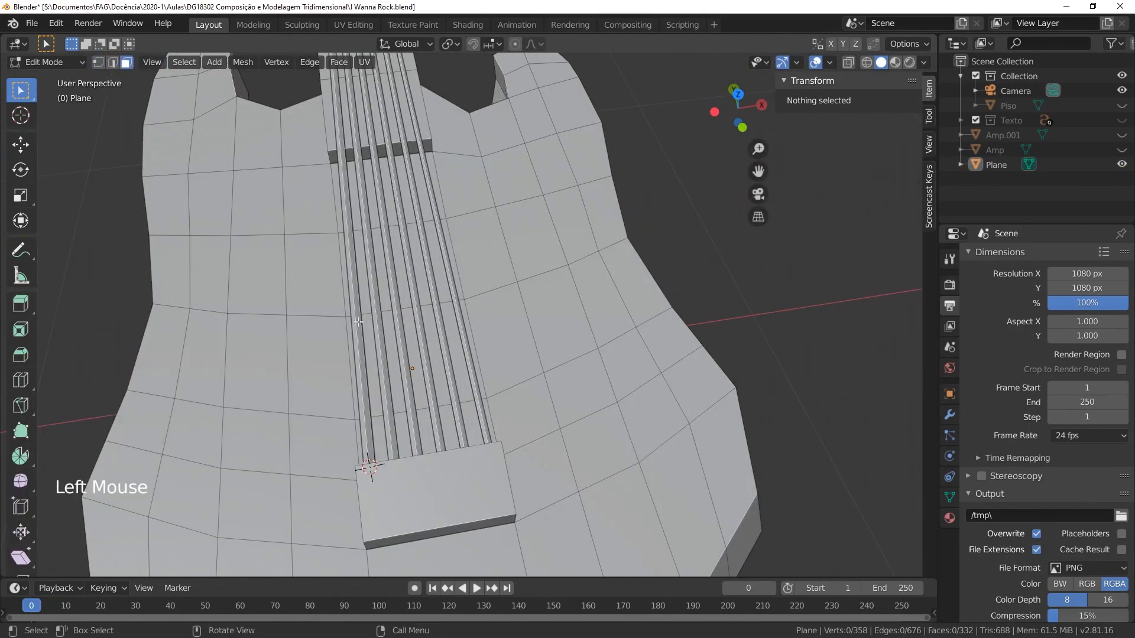
pyautogui.press('l')
pyautogui.press('l')
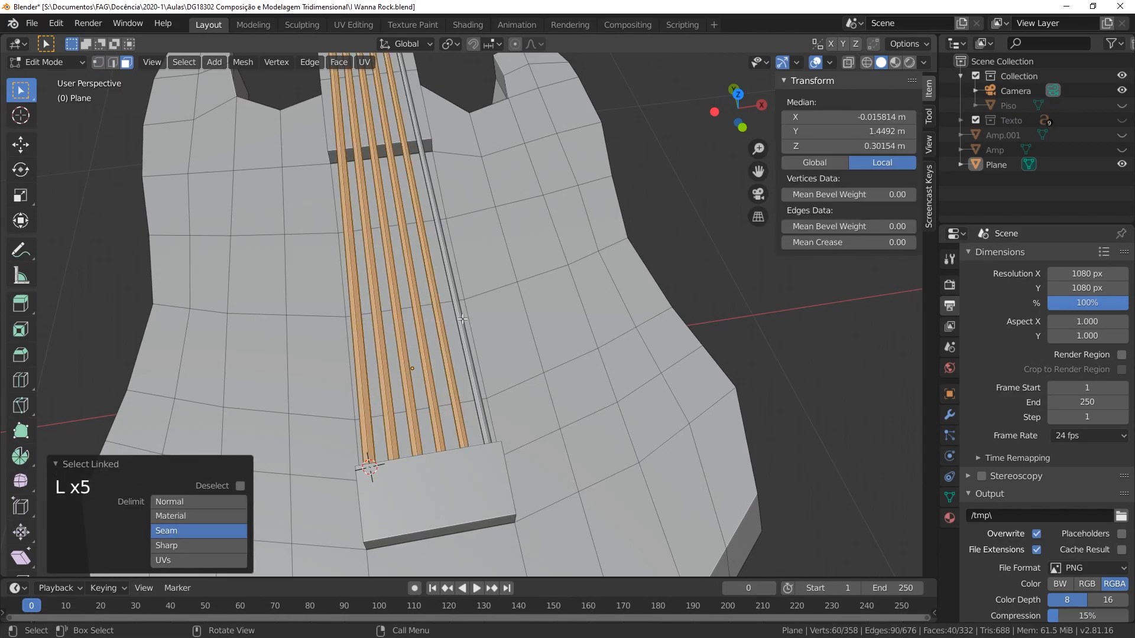
pyautogui.click(458, 44)
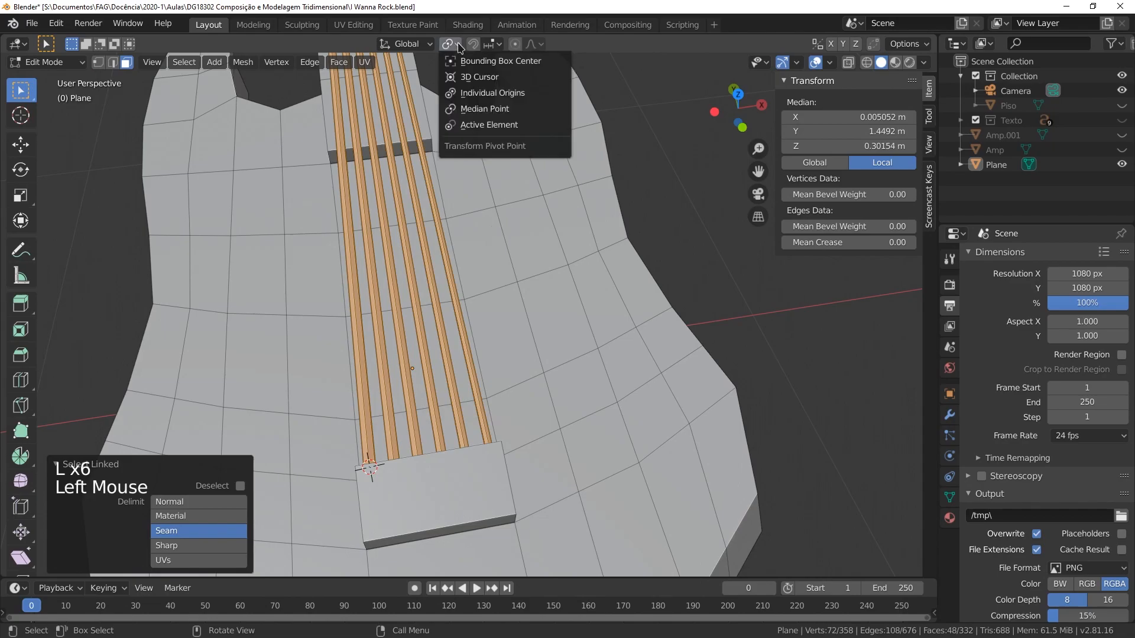
pyautogui.click(506, 97)
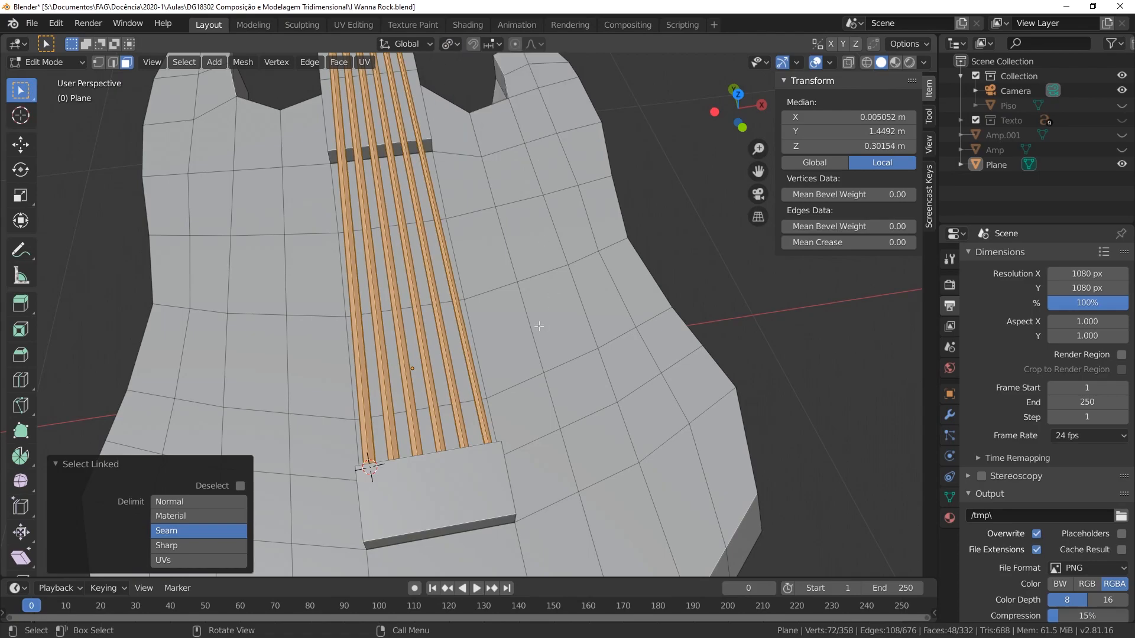
pyautogui.press('s')
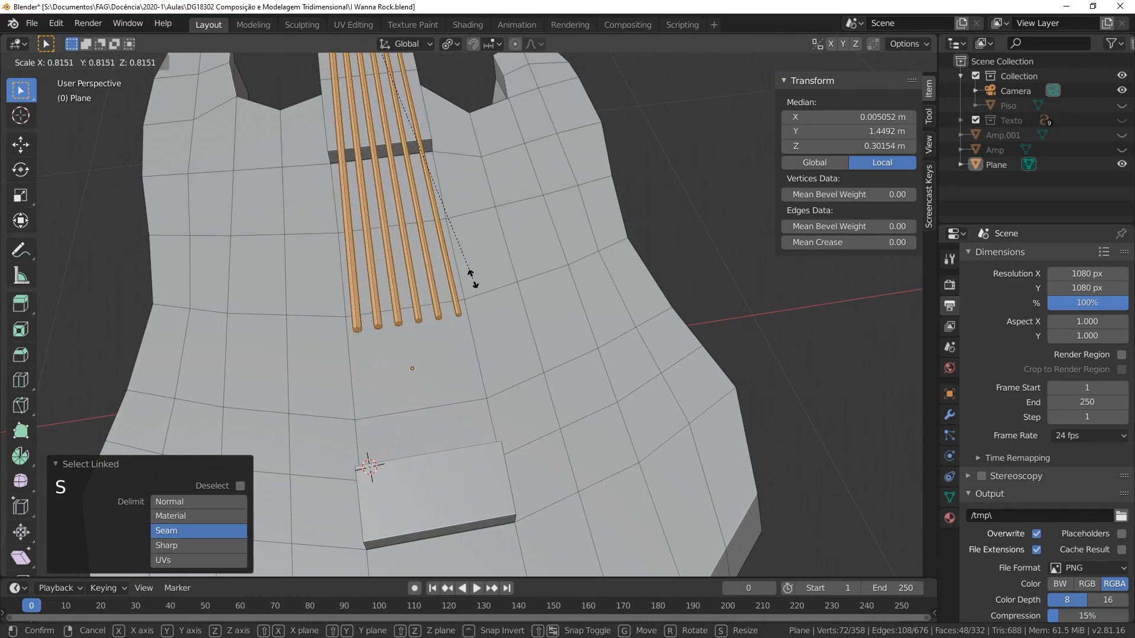
pyautogui.hotkey('shift', 'y')
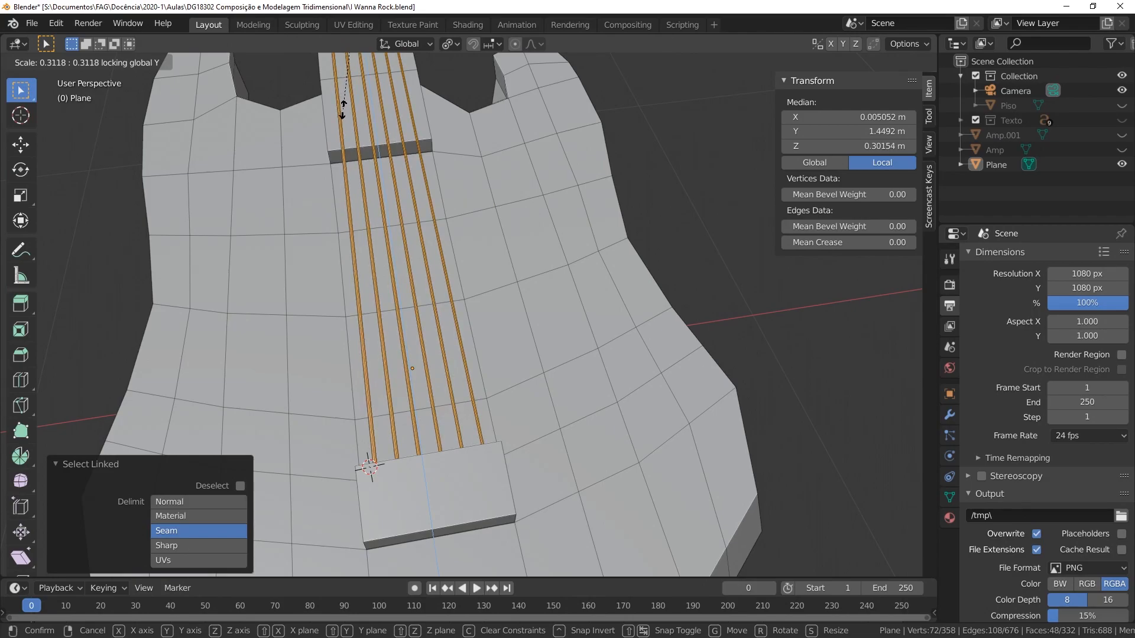
pyautogui.click(343, 108)
pyautogui.hotkey('alt', 'a')
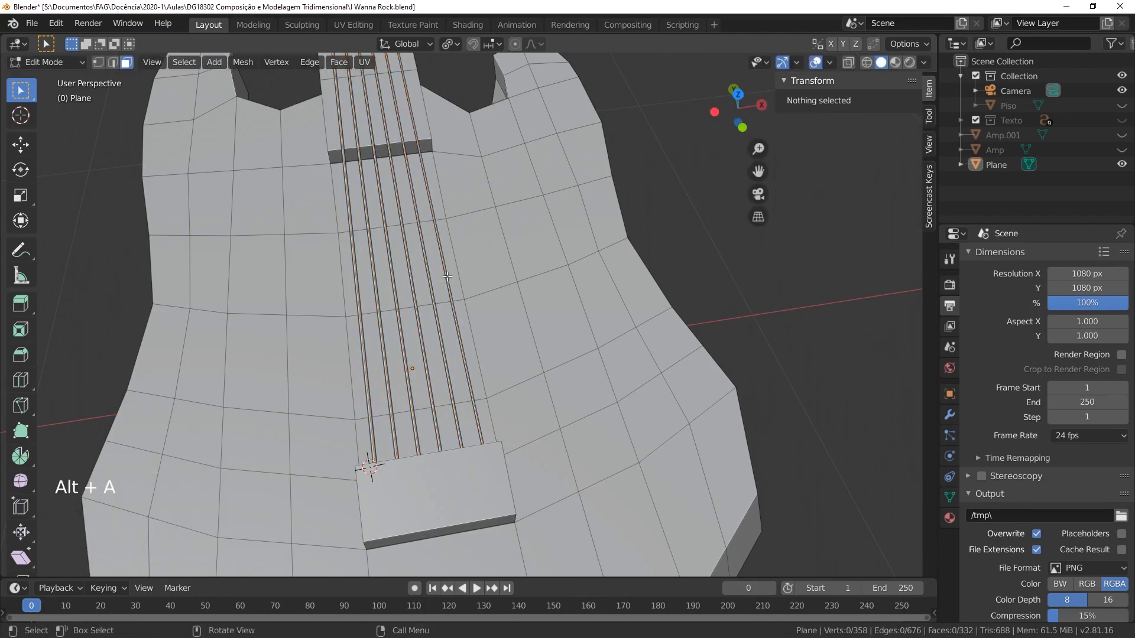
# Step: Examine the thinned strings over the body and along the neck up to the headstock in Object Mode
pyautogui.press('Tab')
pyautogui.moveTo(416, 319); pyautogui.dragTo(424, 332, button='middle')
pyautogui.scroll(-3, 451, 400)
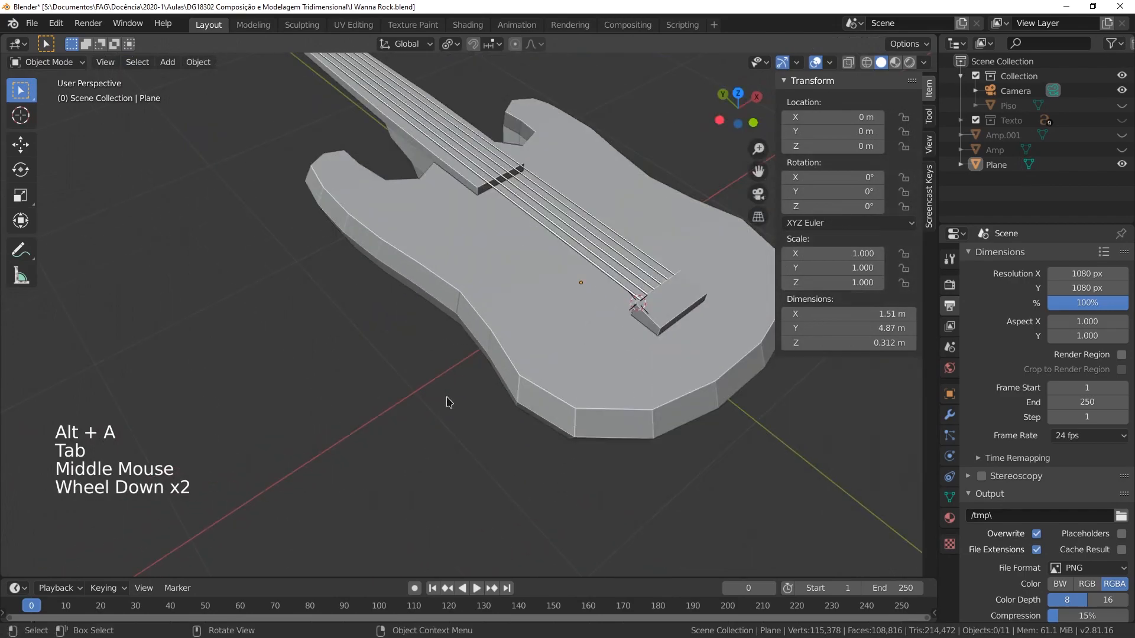
pyautogui.moveTo(497, 302); pyautogui.dragTo(512, 326, button='middle')
pyautogui.scroll(-1, 351, 326)
pyautogui.scroll(6, 455, 290)
pyautogui.keyDown('shift'); pyautogui.moveTo(455, 288); pyautogui.dragTo(538, 341, button='middle'); pyautogui.keyUp('shift')
pyautogui.scroll(-2, 489, 373)
pyautogui.keyDown('shift'); pyautogui.moveTo(489, 372); pyautogui.dragTo(466, 322, button='middle'); pyautogui.keyUp('shift')
pyautogui.scroll(2, 484, 369)
pyautogui.scroll(2, 485, 369)
pyautogui.moveTo(481, 384); pyautogui.dragTo(519, 385, button='middle')
# Step: In Edit Mode, place the 3D cursor on the headstock near the nut and add a 6-vertex circle of radius 0.108 m
pyautogui.click(495, 444)
pyautogui.keyDown('shift'); pyautogui.moveTo(496, 441); pyautogui.dragTo(534, 326, button='middle'); pyautogui.keyUp('shift')
pyautogui.press('Tab')
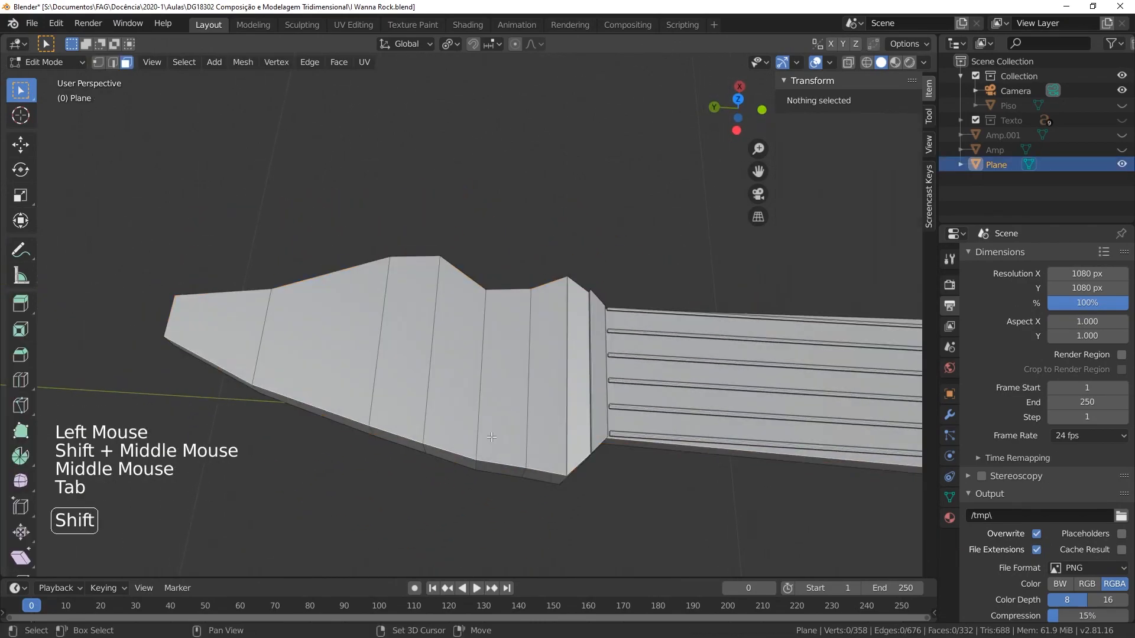
pyautogui.keyDown('shift'); pyautogui.moveTo(491, 437); pyautogui.dragTo(518, 367, button='middle'); pyautogui.keyUp('shift')
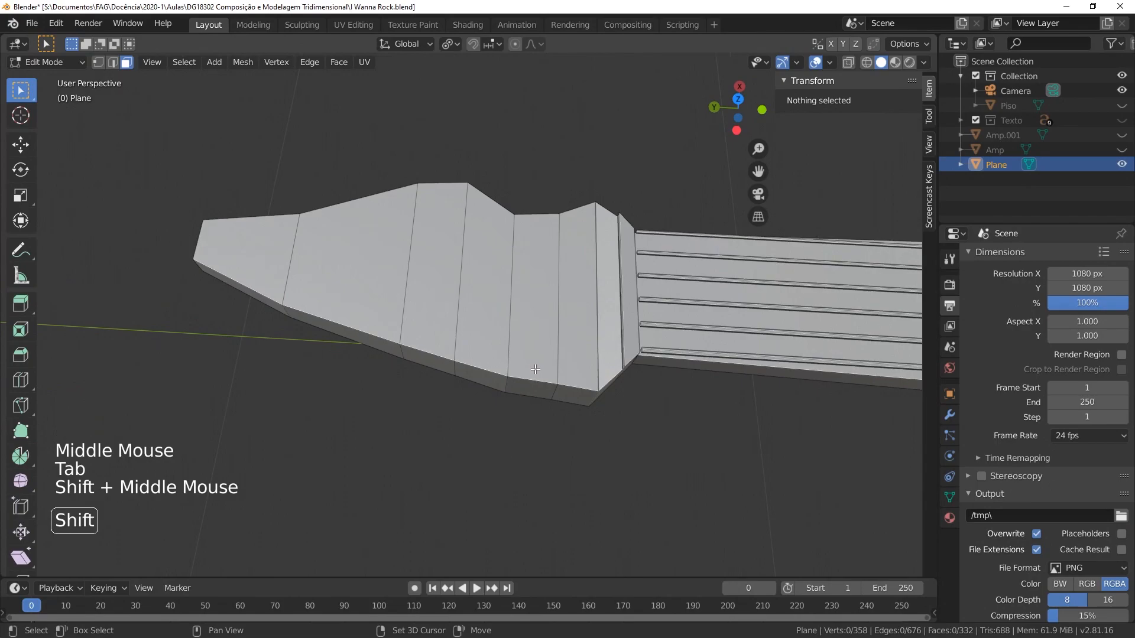
pyautogui.keyDown('shift'); pyautogui.rightClick(533, 369); pyautogui.keyUp('shift')
pyautogui.hotkey('shift', 'a')
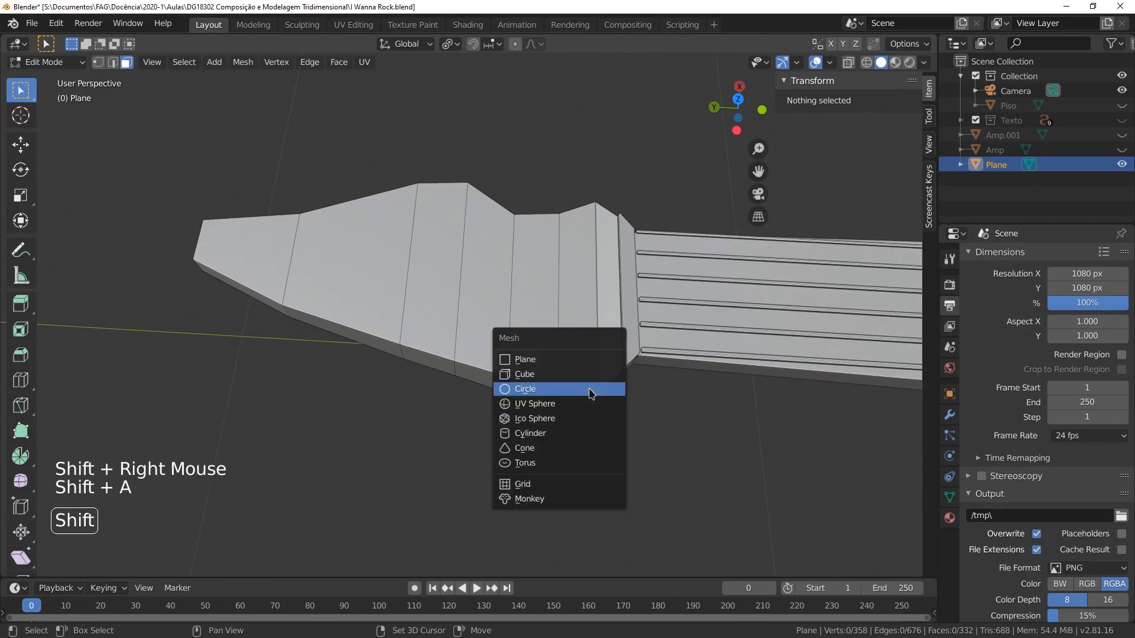
pyautogui.click(590, 388)
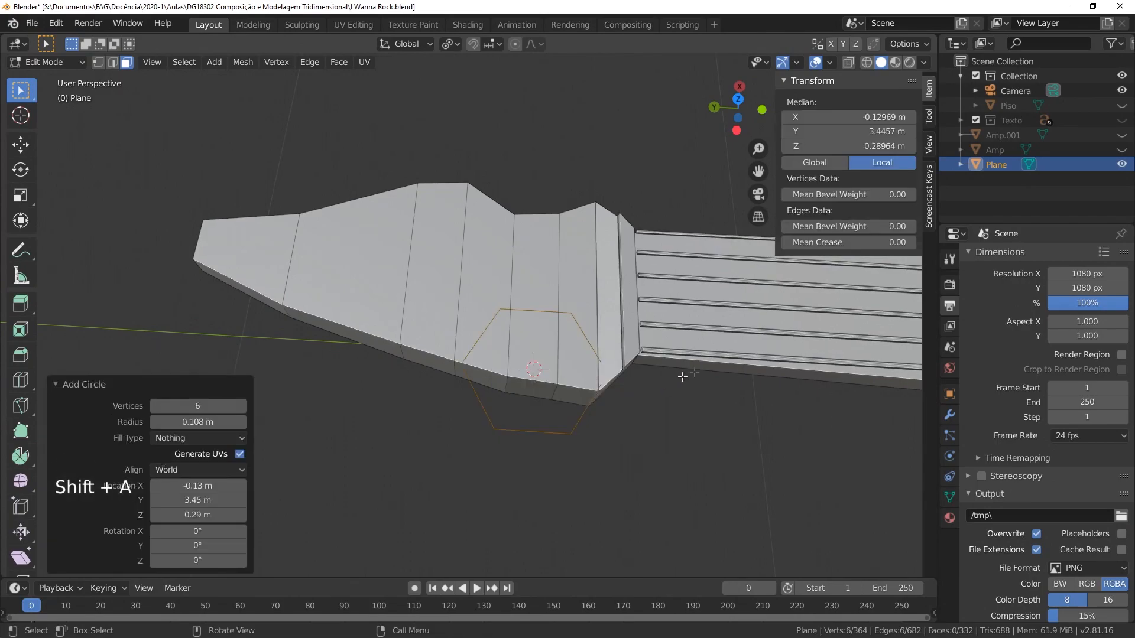
pyautogui.press('s')
pyautogui.click(637, 335)
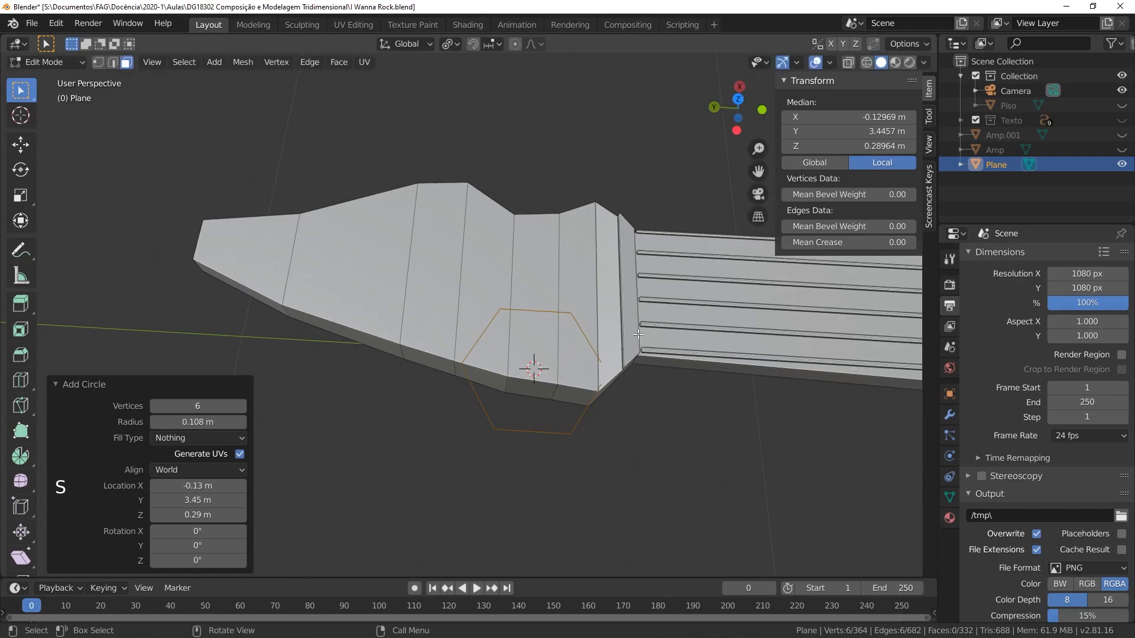
pyautogui.hotkey('alt', 'a')
pyautogui.keyDown('alt'); pyautogui.click(581, 427); pyautogui.keyUp('alt')
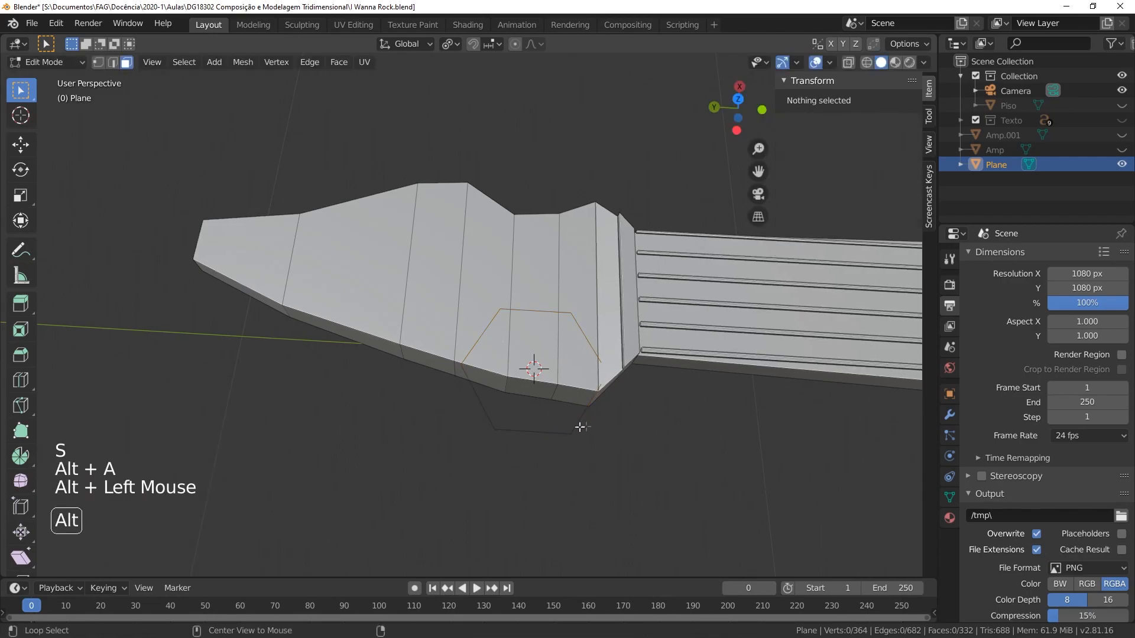
# Step: In vertex select mode, fill the hexagon on the headstock with a face and scale it to 0.141
pyautogui.click(99, 65)
pyautogui.keyDown('alt'); pyautogui.click(534, 429); pyautogui.keyUp('alt')
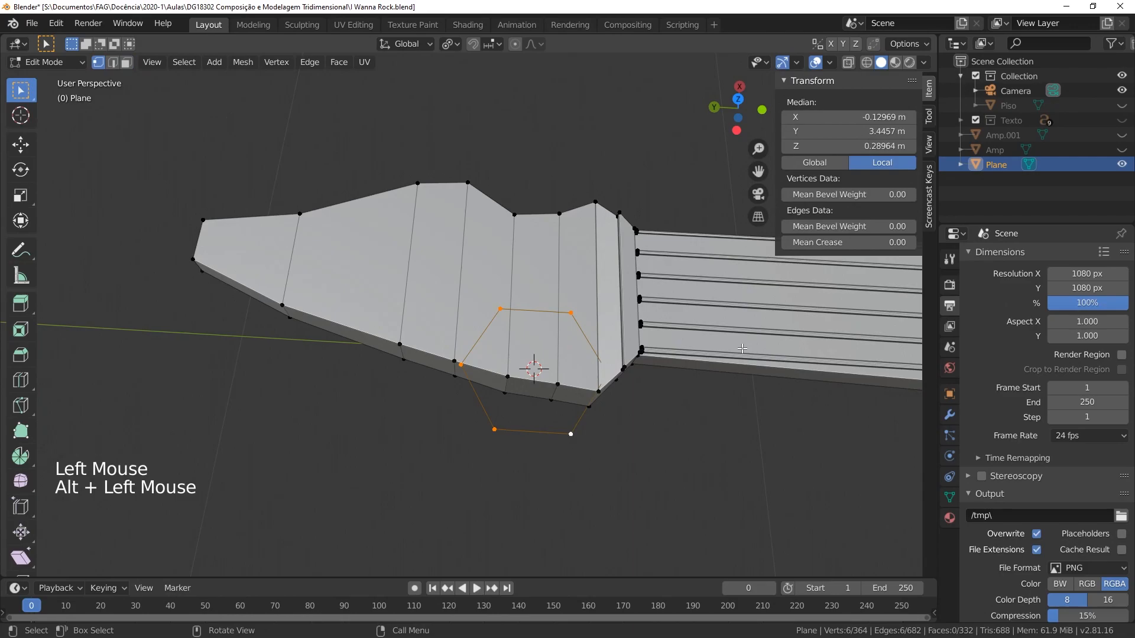
pyautogui.press('f')
pyautogui.press('s')
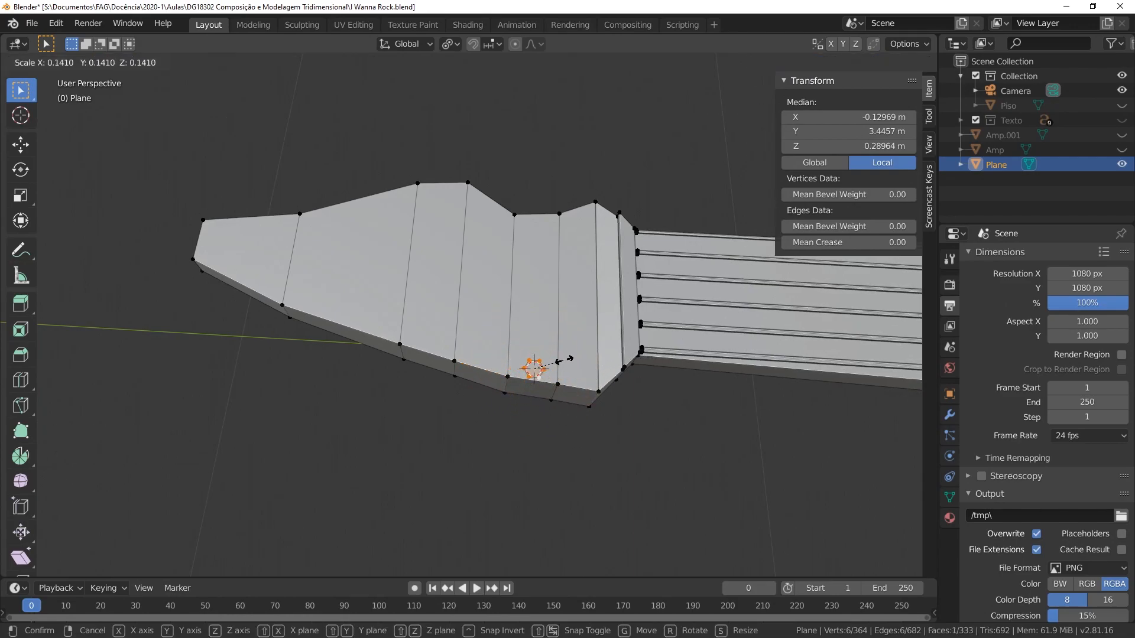
pyautogui.click(564, 360)
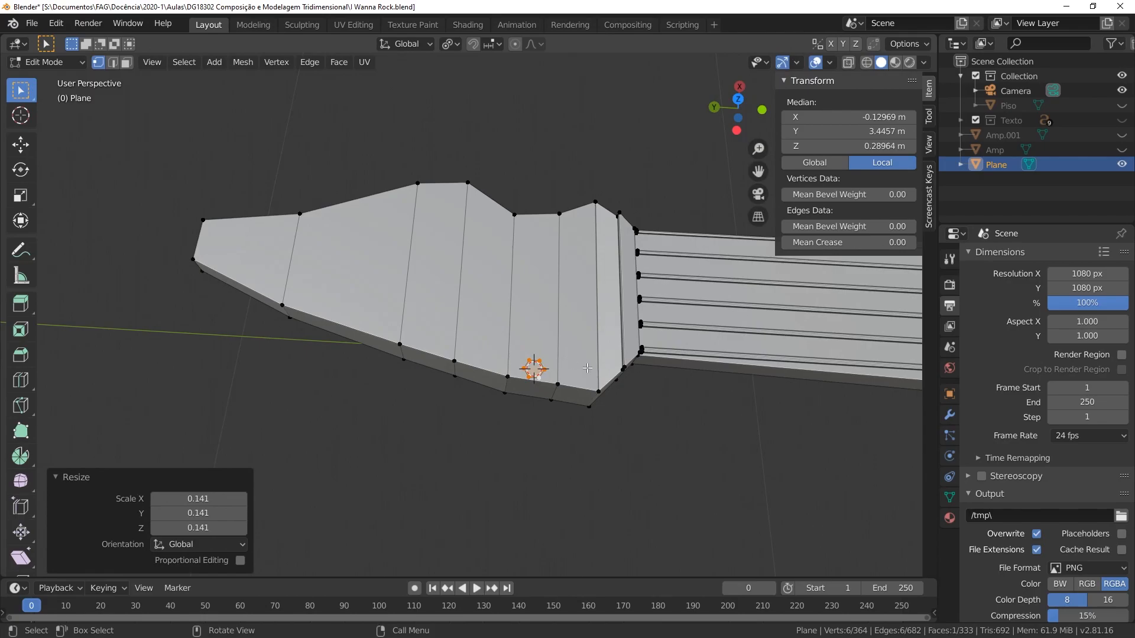
# Step: Move the small hexagon 0.0137 m along X and 0.00207 m along Y with Z locked
pyautogui.press('g')
pyautogui.hotkey('shift', 'z')
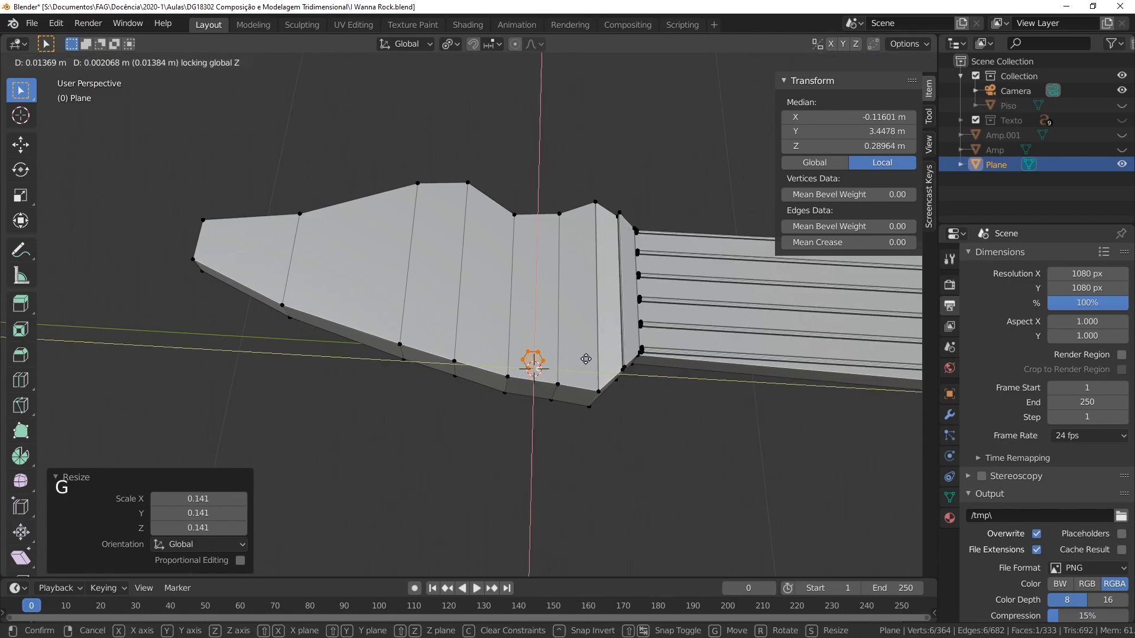
pyautogui.click(586, 359)
# Step: Extrude the hexagon 0.0389 m upward into a tuning peg and lower its top face slightly
pyautogui.press('e')
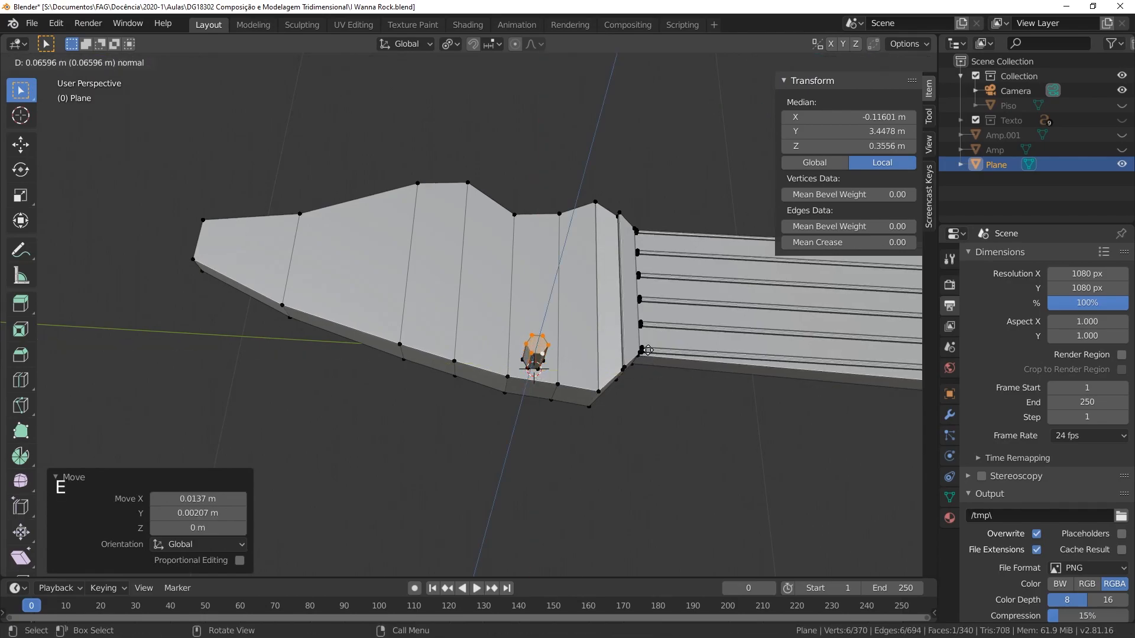
pyautogui.click(643, 356)
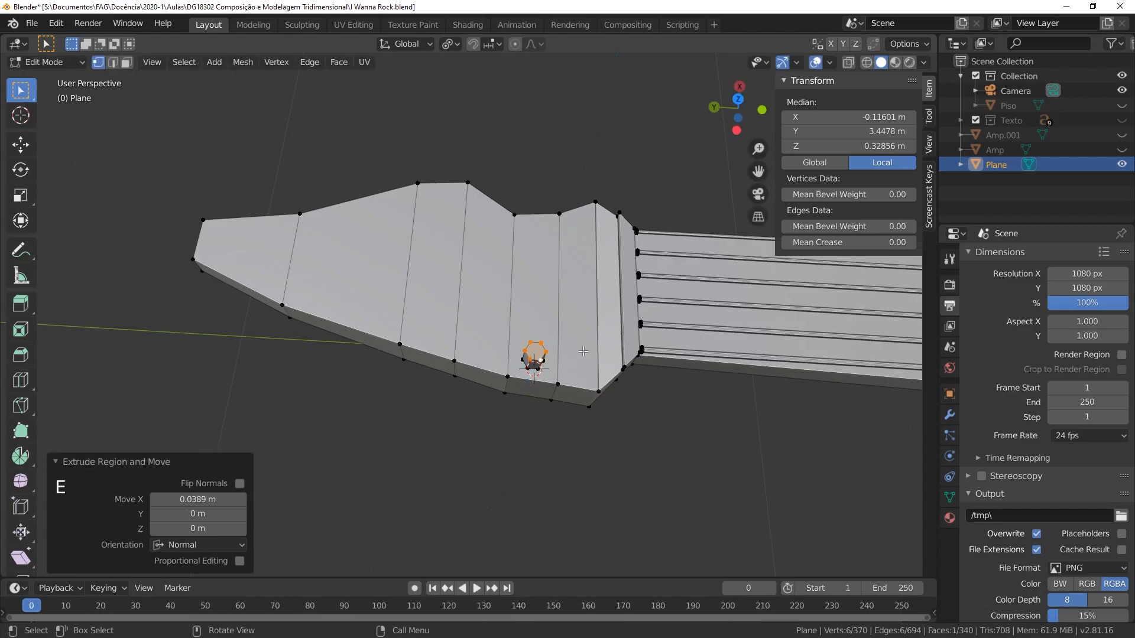
pyautogui.moveTo(534, 352); pyautogui.dragTo(573, 286, button='middle')
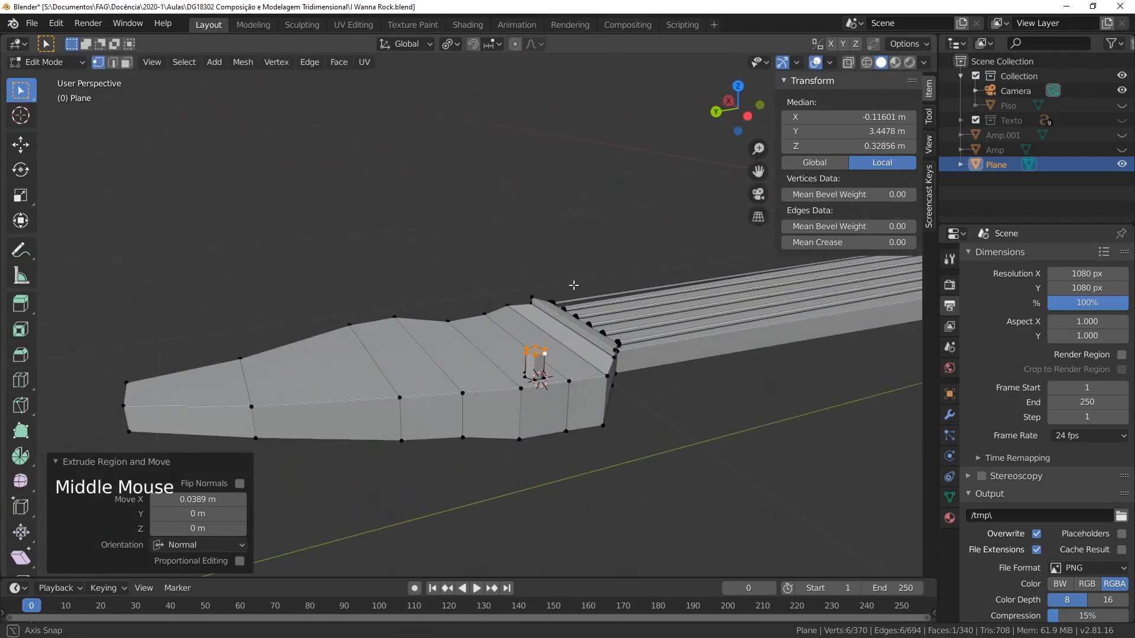
pyautogui.press('g')
pyautogui.click(571, 293)
# Step: Select the whole peg and duplicate it 0.0139 m along X and 0.0768 m along Y with Z locked
pyautogui.hotkey('alt', 'a')
pyautogui.press('l')
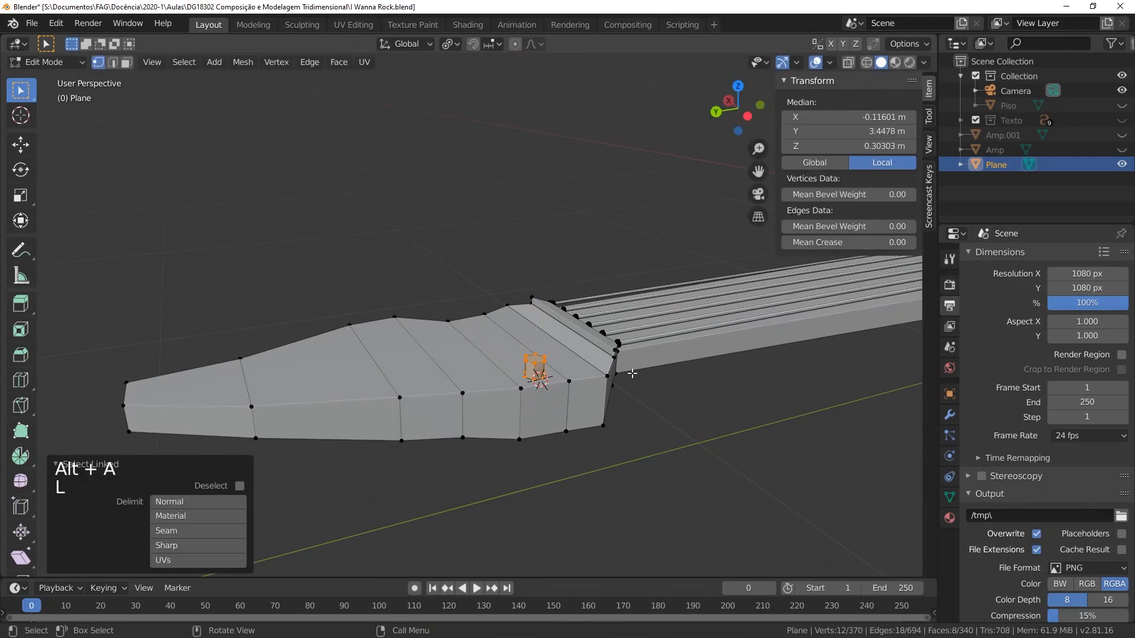
pyautogui.hotkey('shift', 'd')
pyautogui.hotkey('shift', 'z')
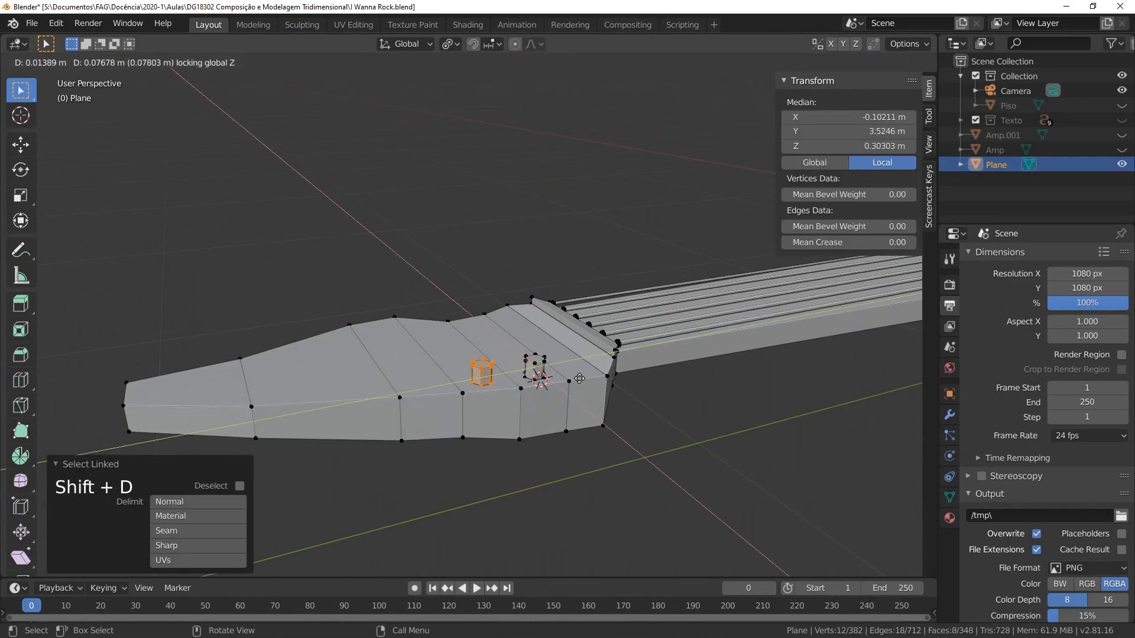
pyautogui.click(579, 379)
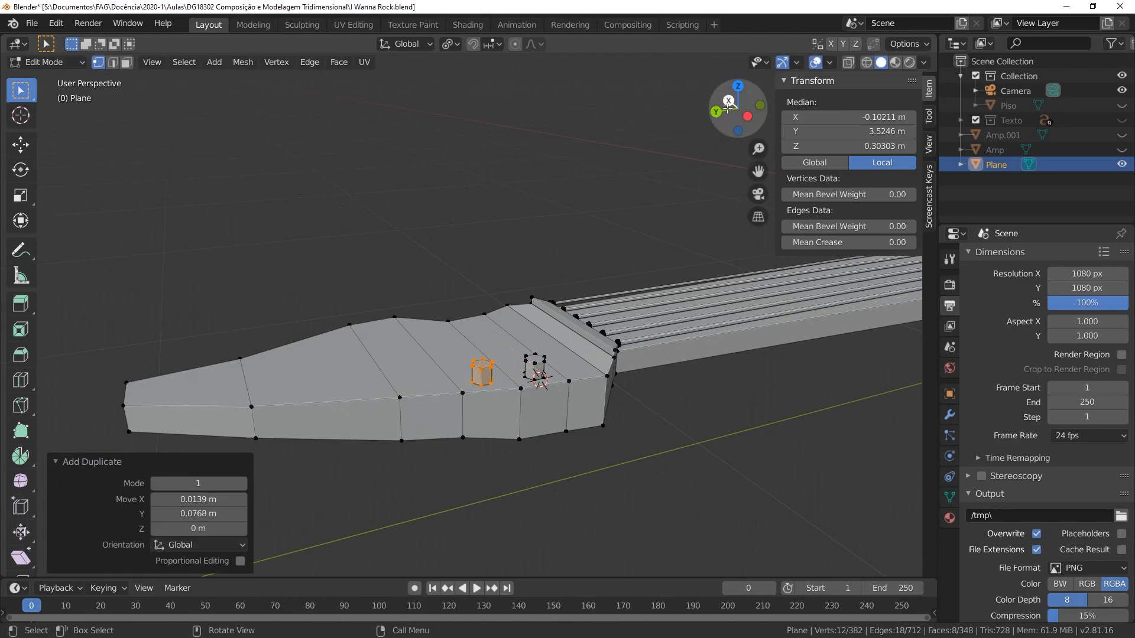
# Step: In right view, duplicate the second peg about 0.0768 m along Y to add a third peg
pyautogui.click(728, 102)
pyautogui.scroll(7, 577, 324)
pyautogui.keyDown('shift'); pyautogui.moveTo(512, 410); pyautogui.dragTo(408, 295, button='middle'); pyautogui.keyUp('shift')
pyautogui.hotkey('shift', 'd')
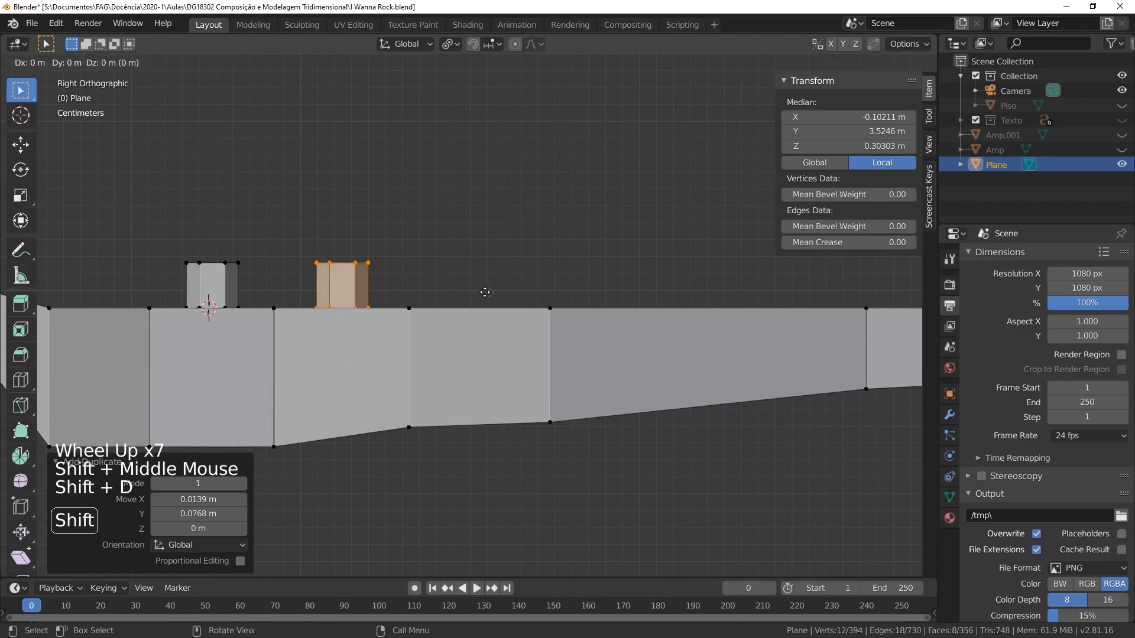
pyautogui.click(612, 294)
# Step: Duplicate the third peg 0.0714 m along Y, and that copy 0.0848 m along Y, adding a fourth and fifth peg
pyautogui.hotkey('shift', 'd')
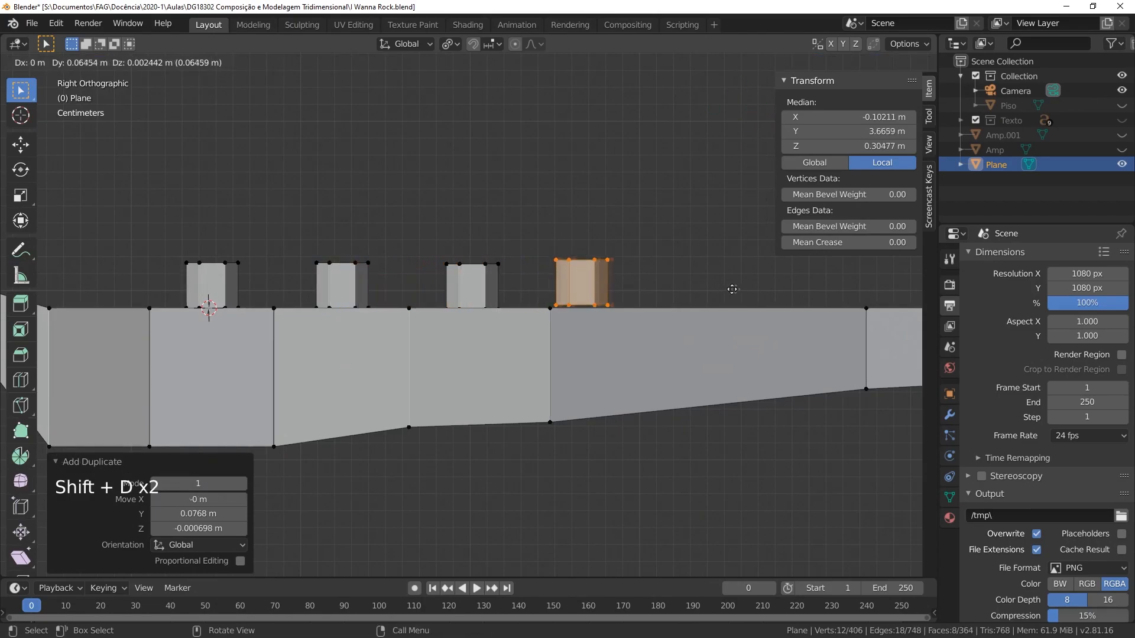
pyautogui.press('x')
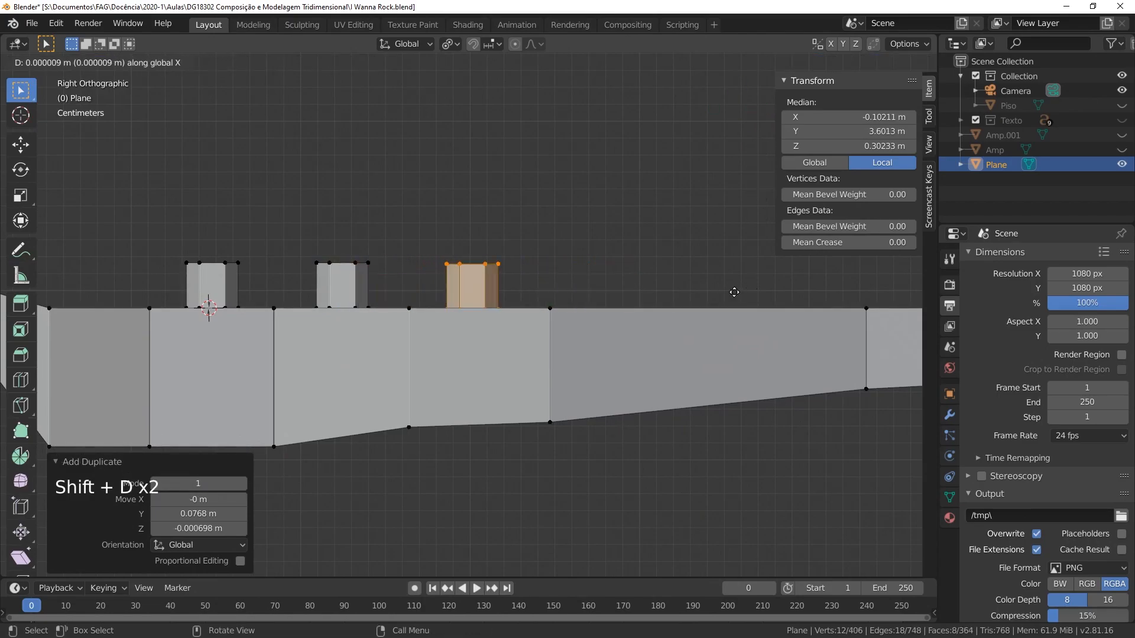
pyautogui.press('y')
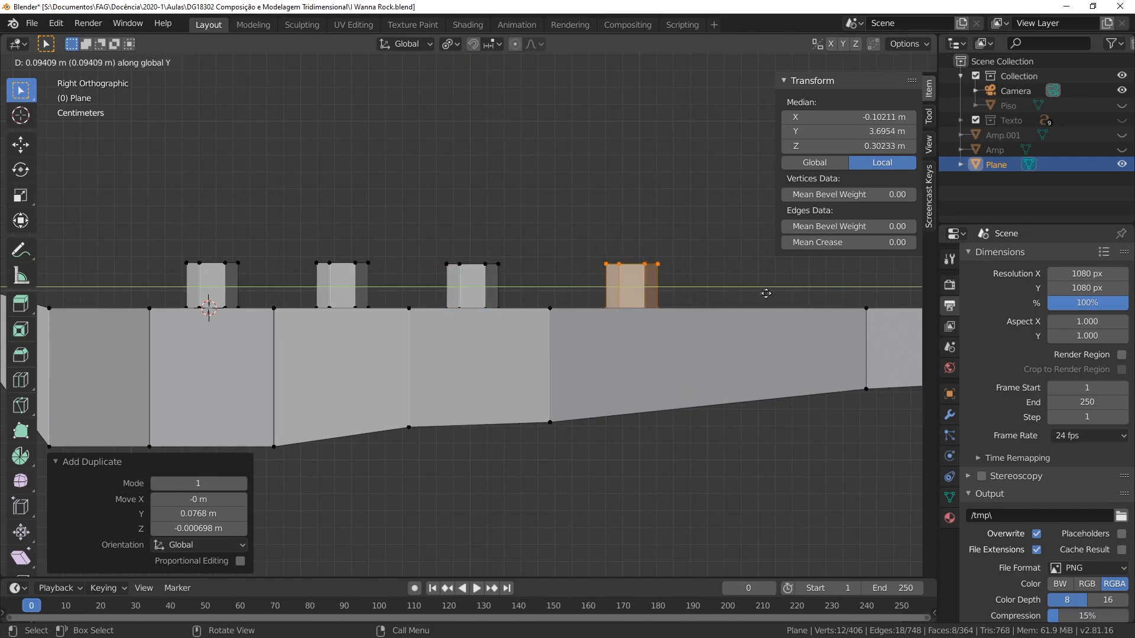
pyautogui.click(727, 294)
pyautogui.hotkey('shift', 'd')
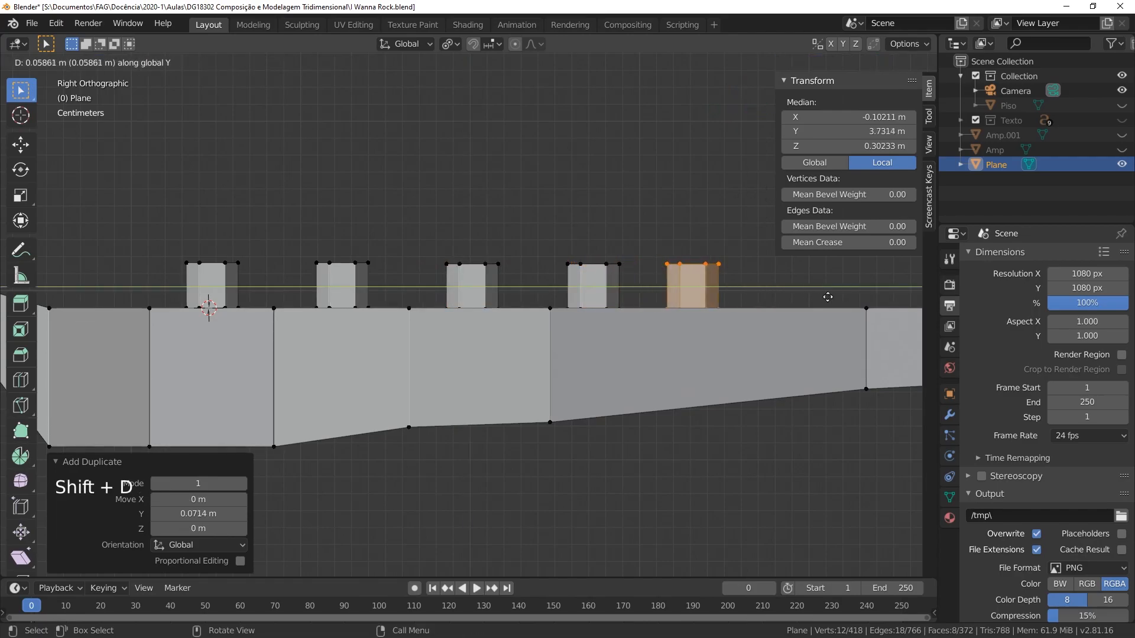
pyautogui.click(871, 298)
# Step: Duplicate the fifth peg along Y to add a sixth and adjust its Y position to about 3.839 m
pyautogui.scroll(-2, 871, 298)
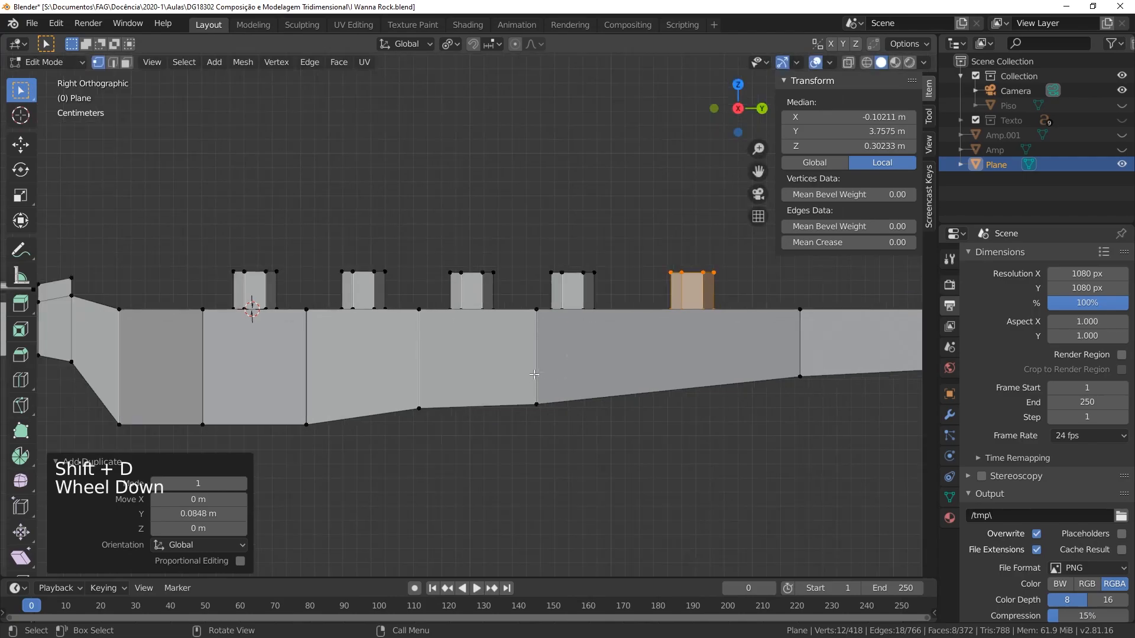
pyautogui.keyDown('shift'); pyautogui.moveTo(655, 343); pyautogui.dragTo(466, 343, button='middle'); pyautogui.keyUp('shift')
pyautogui.hotkey('shift', 'd')
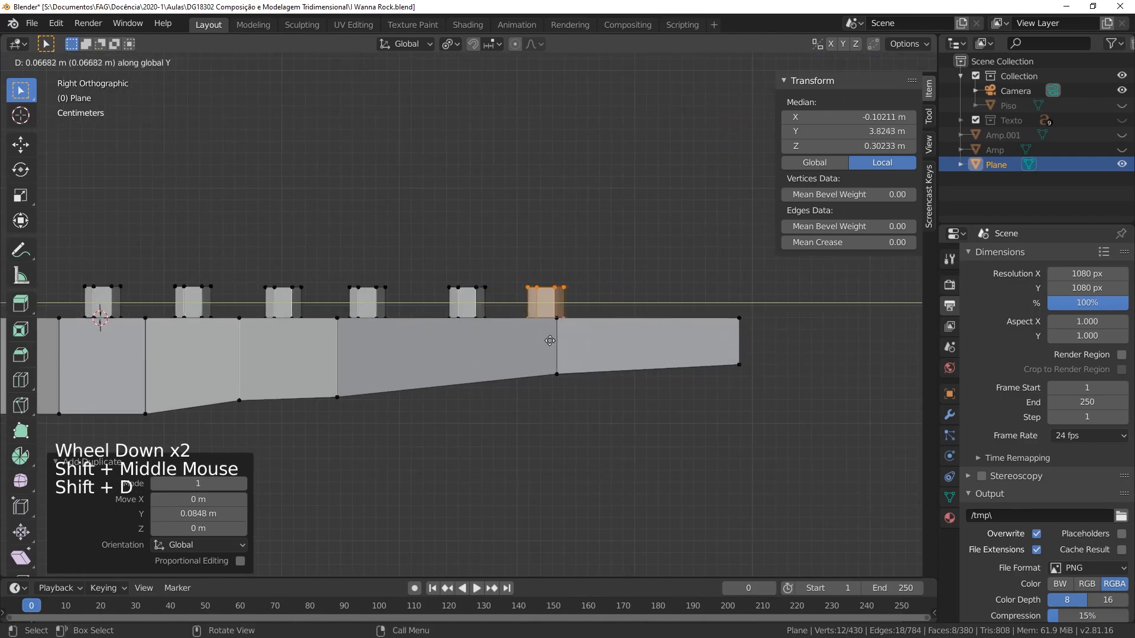
pyautogui.click(561, 343)
pyautogui.scroll(-4, 507, 370)
pyautogui.moveTo(561, 344); pyautogui.dragTo(578, 322, button='middle')
pyautogui.press('g')
pyautogui.press('y')
pyautogui.click(545, 406)
# Step: In top view, move the whole third peg along X so it sits just inside the headstock's slanted edge
pyautogui.press('KP_7')
pyautogui.scroll(2, 578, 322)
pyautogui.keyDown('shift'); pyautogui.moveTo(578, 322); pyautogui.dragTo(543, 266, button='middle'); pyautogui.keyUp('shift')
pyautogui.hotkey('alt', 'a')
pyautogui.press('l')
pyautogui.press('g')
pyautogui.press('x')
pyautogui.click(623, 317)
# Step: Move the whole fourth peg along X to follow the headstock's slanted edge
pyautogui.hotkey('alt', 'a')
pyautogui.keyDown('alt'); pyautogui.click(504, 256); pyautogui.keyUp('alt')
pyautogui.hotkey('alt', 'a')
pyautogui.press('l')
pyautogui.press('g')
pyautogui.press('x')
pyautogui.click(532, 257)
# Step: Move the fifth peg 0.0572 m along X onto the headstock and nudge it slightly toward the fourth peg
pyautogui.hotkey('alt', 'a')
pyautogui.press('l')
pyautogui.press('g')
pyautogui.press('x')
pyautogui.click(562, 204)
pyautogui.press('g')
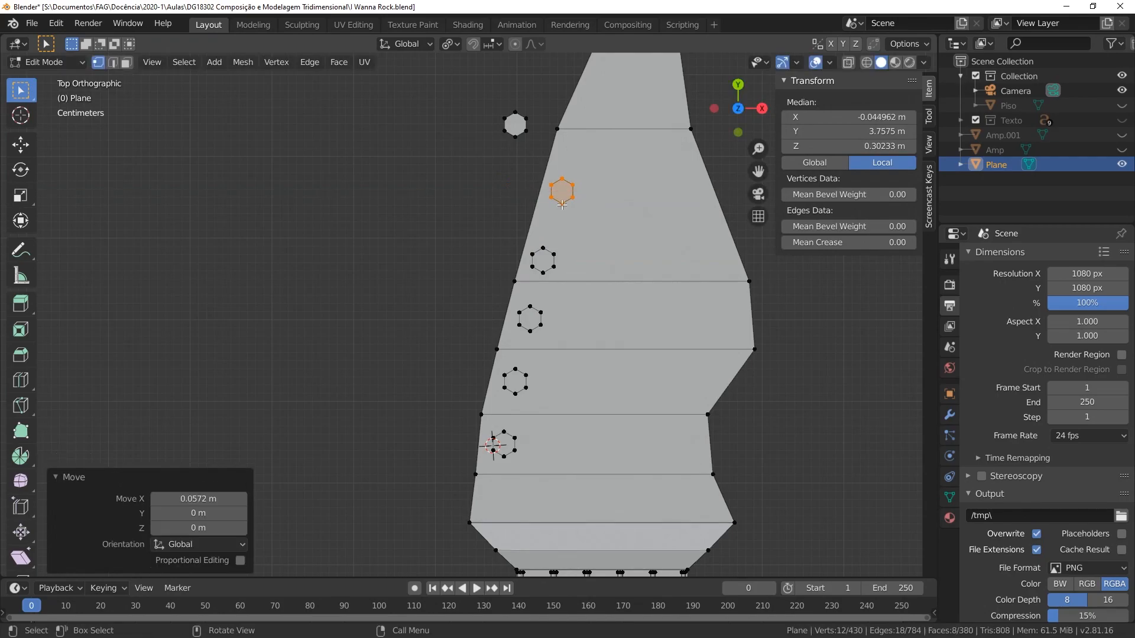
pyautogui.rightClick(650, 244)
# Step: Move the sixth peg onto the headstock, in line with the other five pegs
pyautogui.hotkey('alt', 'a')
pyautogui.press('l')
pyautogui.press('g')
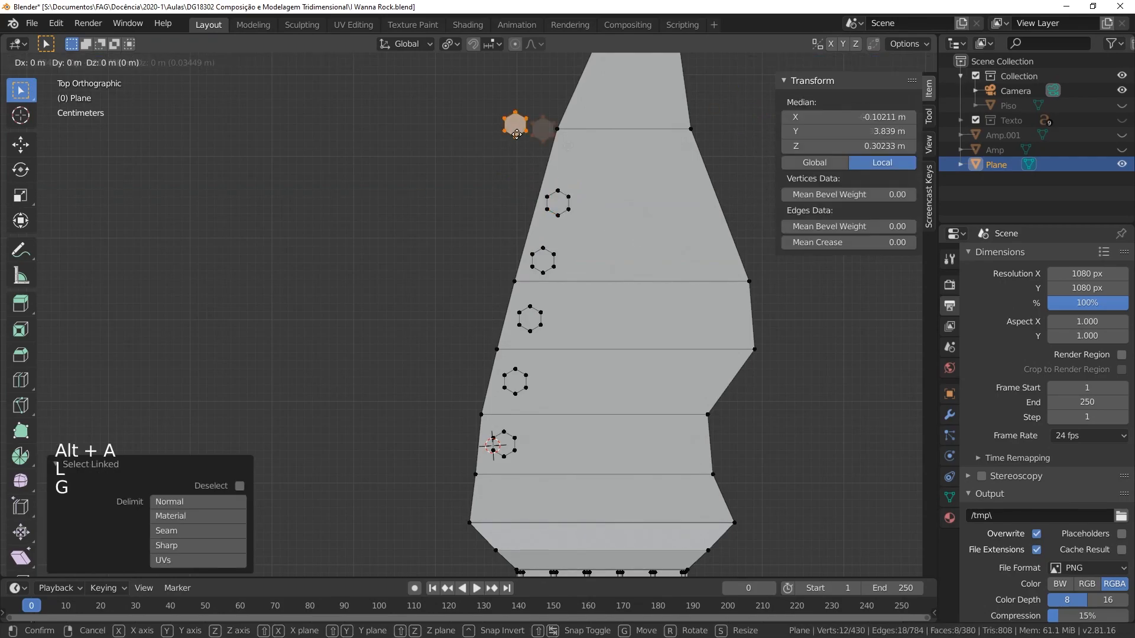
pyautogui.click(577, 154)
pyautogui.hotkey('alt', 'a')
pyautogui.moveTo(576, 177); pyautogui.dragTo(520, 423, button='middle')
pyautogui.press('Tab')
pyautogui.scroll(-6, 570, 299)
pyautogui.press('Tab')
# Step: Select four vertices forming a small quad and place a duplicate of them beside the headstock near the first peg
pyautogui.click(514, 408)
pyautogui.scroll(2, 520, 422)
pyautogui.scroll(5, 520, 423)
pyautogui.click(575, 257)
pyautogui.keyDown('shift'); pyautogui.click(597, 269); pyautogui.keyUp('shift')
pyautogui.keyDown('shift'); pyautogui.click(590, 295); pyautogui.keyUp('shift')
pyautogui.keyDown('shift'); pyautogui.moveTo(643, 327); pyautogui.dragTo(481, 271, button='middle'); pyautogui.keyUp('shift')
pyautogui.keyDown('shift'); pyautogui.click(569, 285); pyautogui.keyUp('shift')
pyautogui.hotkey('shift', 'd')
pyautogui.click(641, 368)
# Step: In top view, extrude the quad outward from the headstock twice to form a tuning key's shaft and head
pyautogui.click(738, 94)
pyautogui.scroll(6, 562, 304)
pyautogui.keyDown('shift'); pyautogui.scroll(1, 561, 305); pyautogui.keyUp('shift')
pyautogui.press('e')
pyautogui.press('e')
pyautogui.scroll(-8, 545, 325)
pyautogui.hotkey('alt', 'a')
# Step: Switch to face selection, extrude one side face of the key head and adjust it along Y
pyautogui.click(127, 62)
pyautogui.click(528, 278)
pyautogui.press('e')
pyautogui.moveTo(555, 319); pyautogui.dragTo(629, 283, button='middle')
pyautogui.scroll(-2, 582, 228)
pyautogui.press('g')
pyautogui.press('y')
pyautogui.keyDown('shift'); pyautogui.moveTo(582, 228); pyautogui.dragTo(396, 355, button='middle'); pyautogui.keyUp('shift')
pyautogui.click(601, 259)
# Step: Extrude the opposite side face of the key head to widen it the other way
pyautogui.click(433, 357)
pyautogui.press('g')
pyautogui.rightClick(466, 337)
pyautogui.press('e')
pyautogui.click(452, 350)
# Step: Select both end faces of the key head and scale them down to taper it
pyautogui.keyDown('shift'); pyautogui.click(503, 402); pyautogui.keyUp('shift')
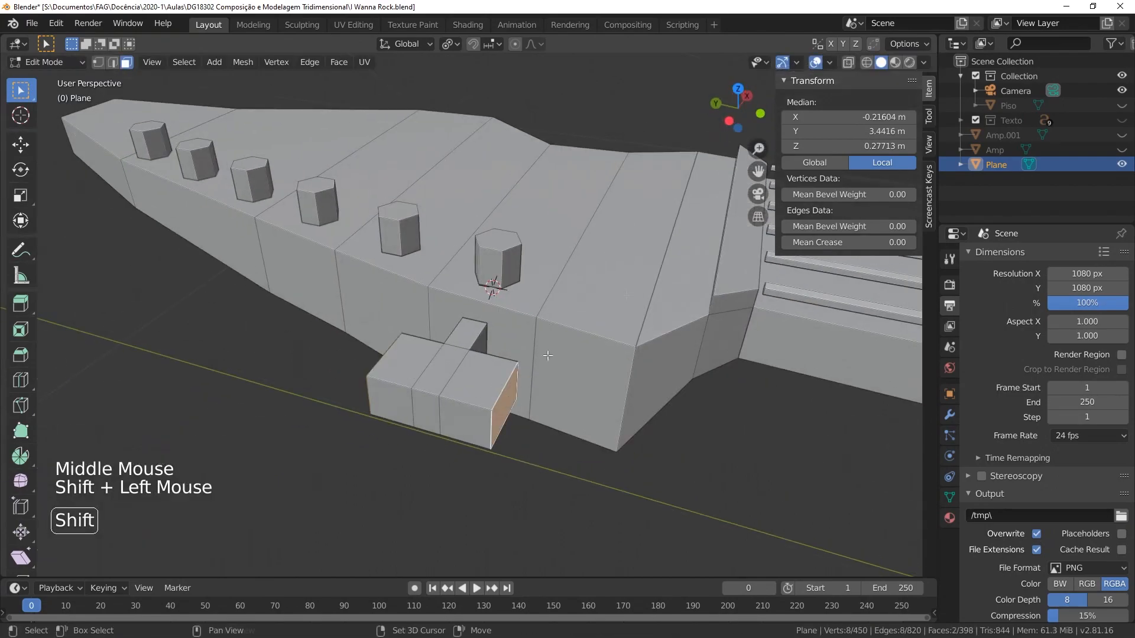
pyautogui.press('s')
pyautogui.click(489, 389)
pyautogui.moveTo(489, 378); pyautogui.dragTo(449, 384, button='middle')
# Step: Move the whole tuning key against the headstock's side, median about X -0.178 m and Z 0.260 m, and rotate it -16.2° about X
pyautogui.hotkey('alt', 'a')
pyautogui.press('l')
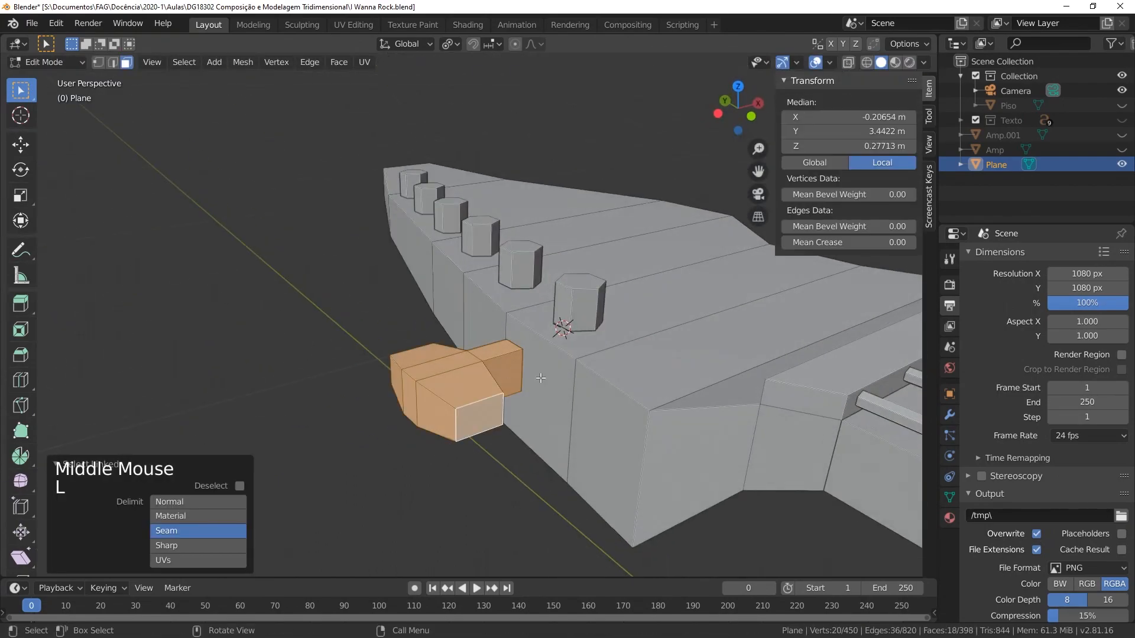
pyautogui.press('g')
pyautogui.press('g')
pyautogui.click(582, 398)
pyautogui.press('r')
pyautogui.press('x')
pyautogui.click(734, 342)
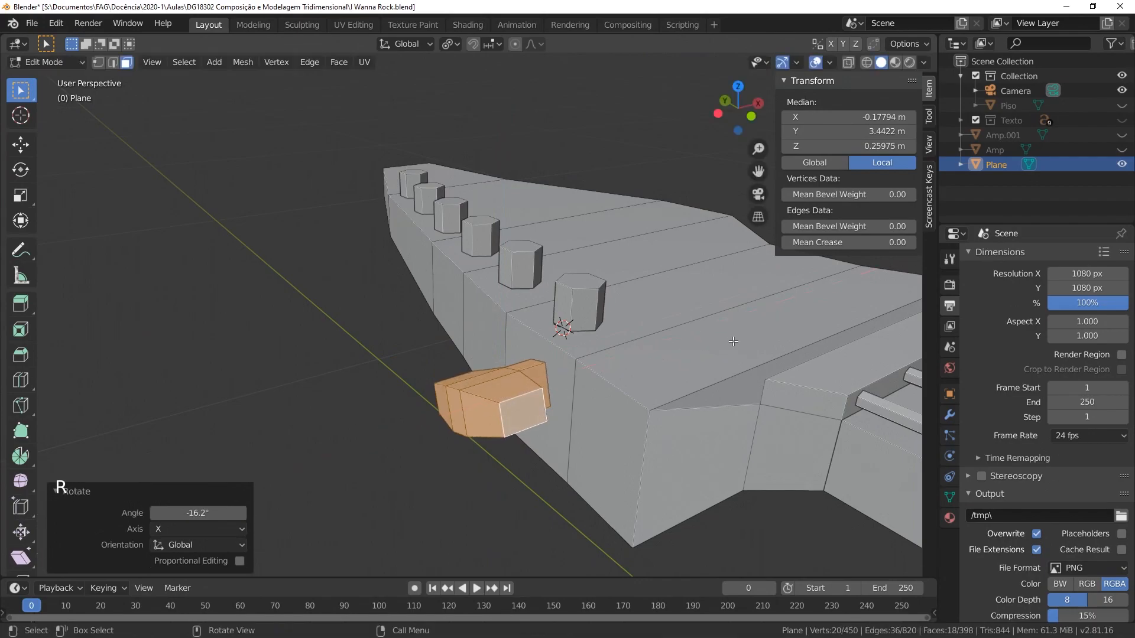
# Step: In top view, duplicate the tuning key about 0.0138 m along X and 0.0779 m along Y beside the second peg and rotate it about X
pyautogui.click(739, 85)
pyautogui.scroll(6, 581, 333)
pyautogui.keyDown('shift'); pyautogui.moveTo(581, 332); pyautogui.dragTo(540, 390, button='middle'); pyautogui.keyUp('shift')
pyautogui.hotkey('shift', 'd')
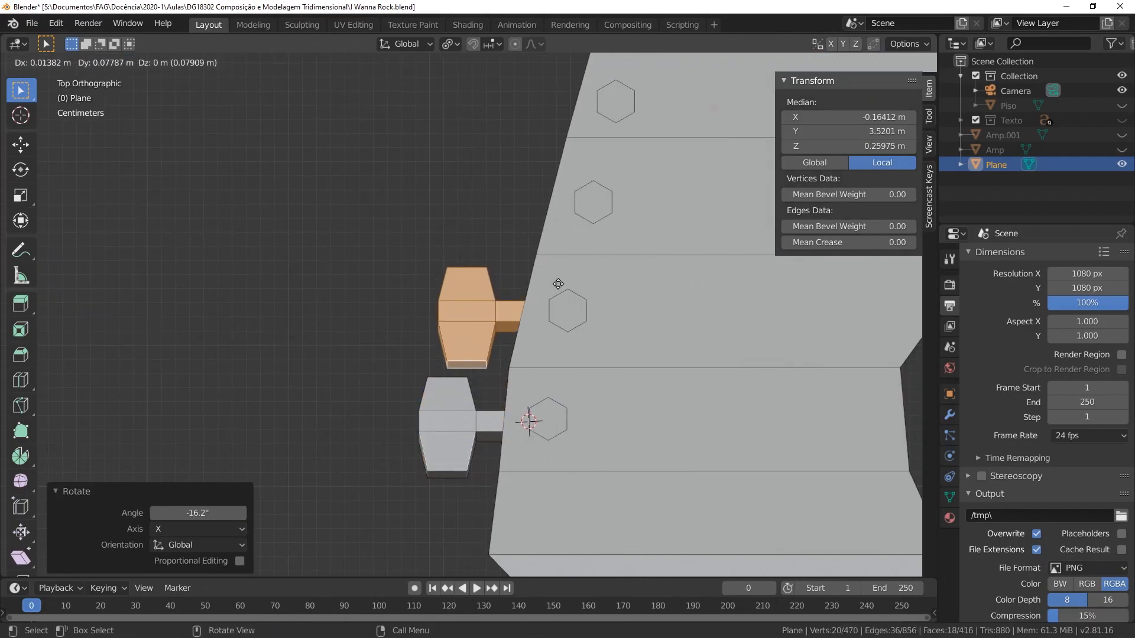
pyautogui.click(558, 284)
pyautogui.press('r')
pyautogui.press('x')
pyautogui.click(590, 515)
# Step: Duplicate the second tuning key 0.0243 m along X and 0.0795 m along Y beside the third peg and rotate it about X
pyautogui.keyDown('shift'); pyautogui.scroll(1, 623, 381); pyautogui.keyUp('shift')
pyautogui.keyDown('shift'); pyautogui.moveTo(623, 384); pyautogui.dragTo(597, 473, button='middle'); pyautogui.keyUp('shift')
pyautogui.hotkey('shift', 'd')
pyautogui.click(609, 348)
pyautogui.press('r')
pyautogui.press('x')
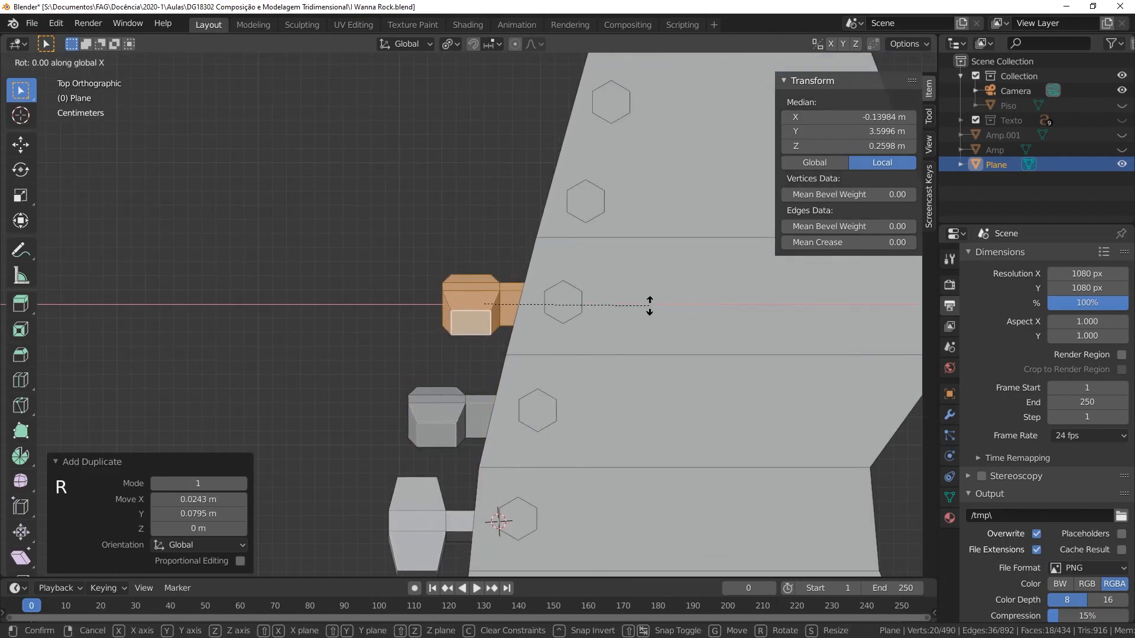
pyautogui.click(531, 218)
# Step: Duplicate the third tuning key beside the fourth peg and rotate the copy about X to a different angle
pyautogui.keyDown('shift'); pyautogui.moveTo(530, 219); pyautogui.dragTo(484, 286, button='middle'); pyautogui.keyUp('shift')
pyautogui.hotkey('shift', 'd')
pyautogui.click(499, 185)
pyautogui.press('r')
pyautogui.press('x')
pyautogui.click(612, 159)
# Step: Duplicate the fourth tuning key beside the fifth peg and rotate the copy about X
pyautogui.keyDown('shift'); pyautogui.moveTo(612, 160); pyautogui.dragTo(629, 178, button='middle'); pyautogui.keyUp('shift')
pyautogui.hotkey('shift', 'd')
pyautogui.click(595, 272)
pyautogui.press('r')
pyautogui.press('x')
pyautogui.click(614, 353)
# Step: Duplicate the fifth key about 0.0197 m along X and 0.0724 m along Y, rotate it about X, and return to Object Mode
pyautogui.hotkey('shift', 'd')
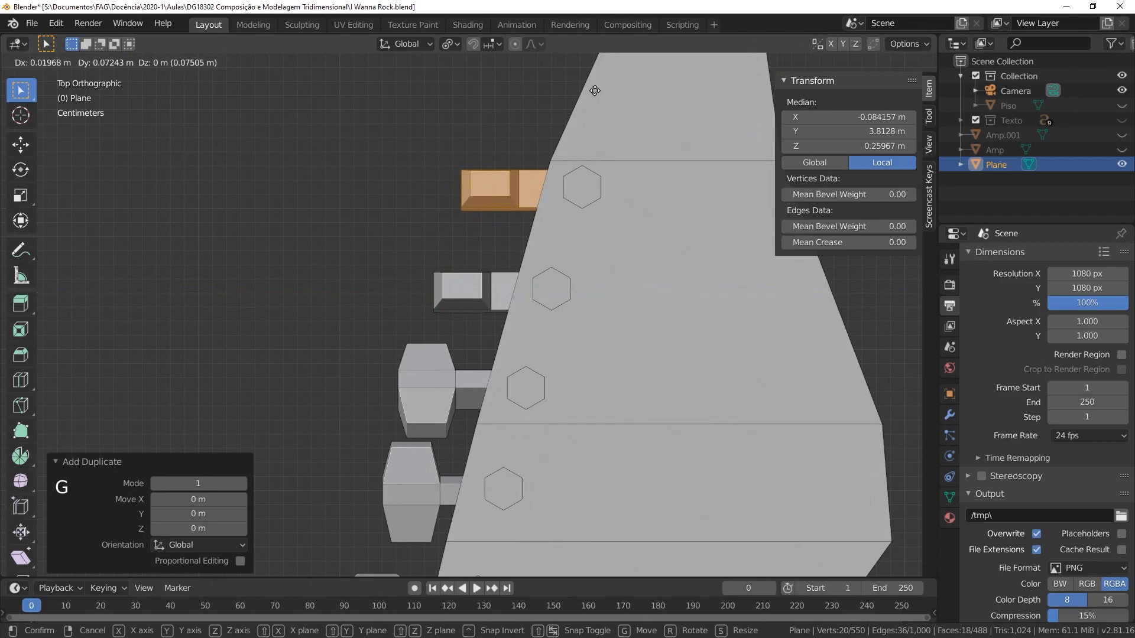
pyautogui.click(594, 90)
pyautogui.press('r')
pyautogui.press('x')
pyautogui.click(610, 116)
pyautogui.scroll(-4, 609, 119)
pyautogui.press('Tab')
pyautogui.scroll(-6, 532, 317)
pyautogui.hotkey('alt', 'a')
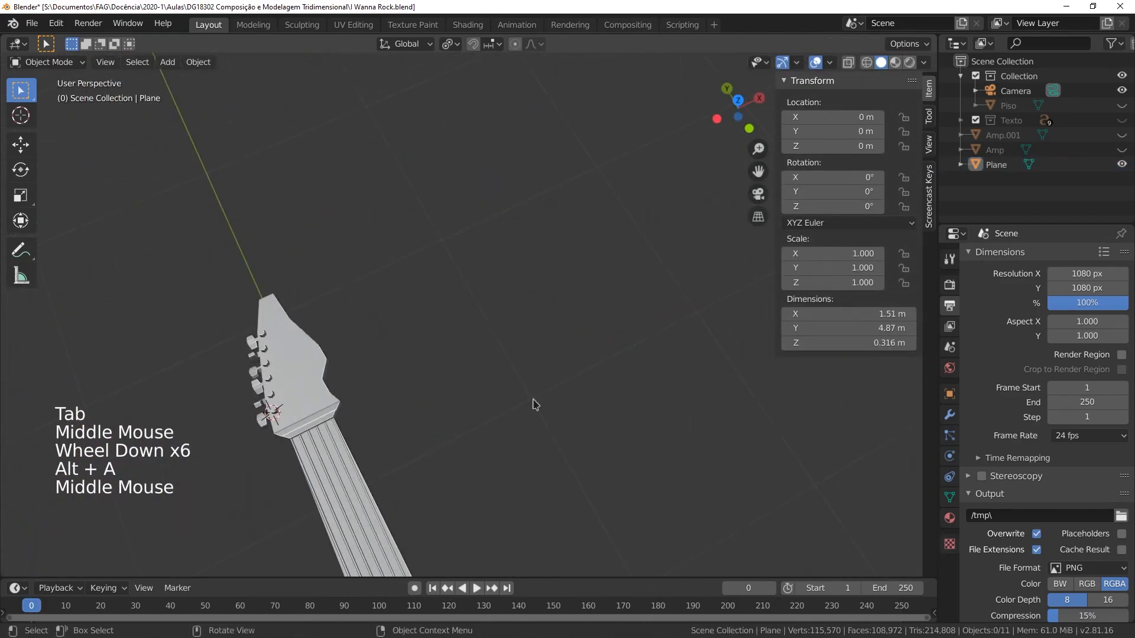
# Step: Select the guitar and enter Edit Mode in top view, framing the string ends at the base of the headstock
pyautogui.keyDown('shift'); pyautogui.moveTo(529, 405); pyautogui.dragTo(591, 331, button='middle'); pyautogui.keyUp('shift')
pyautogui.moveTo(591, 331); pyautogui.dragTo(568, 283, button='middle')
pyautogui.keyDown('shift'); pyautogui.moveTo(567, 284); pyautogui.dragTo(520, 263, button='middle'); pyautogui.keyUp('shift')
pyautogui.scroll(3, 523, 278)
pyautogui.moveTo(526, 319); pyautogui.dragTo(561, 331, button='middle')
pyautogui.click(737, 93)
pyautogui.scroll(5, 574, 435)
pyautogui.keyDown('shift'); pyautogui.moveTo(574, 438); pyautogui.dragTo(540, 266, button='middle'); pyautogui.keyUp('shift')
pyautogui.click(567, 331)
pyautogui.press('Tab')
pyautogui.scroll(3, 568, 331)
pyautogui.keyDown('alt'); pyautogui.click(613, 443); pyautogui.keyUp('alt')
pyautogui.keyDown('alt'); pyautogui.click(440, 449); pyautogui.keyUp('alt')
pyautogui.keyDown('alt'); pyautogui.keyDown('shift'); pyautogui.click(539, 327); pyautogui.keyUp('shift'); pyautogui.keyUp('alt')
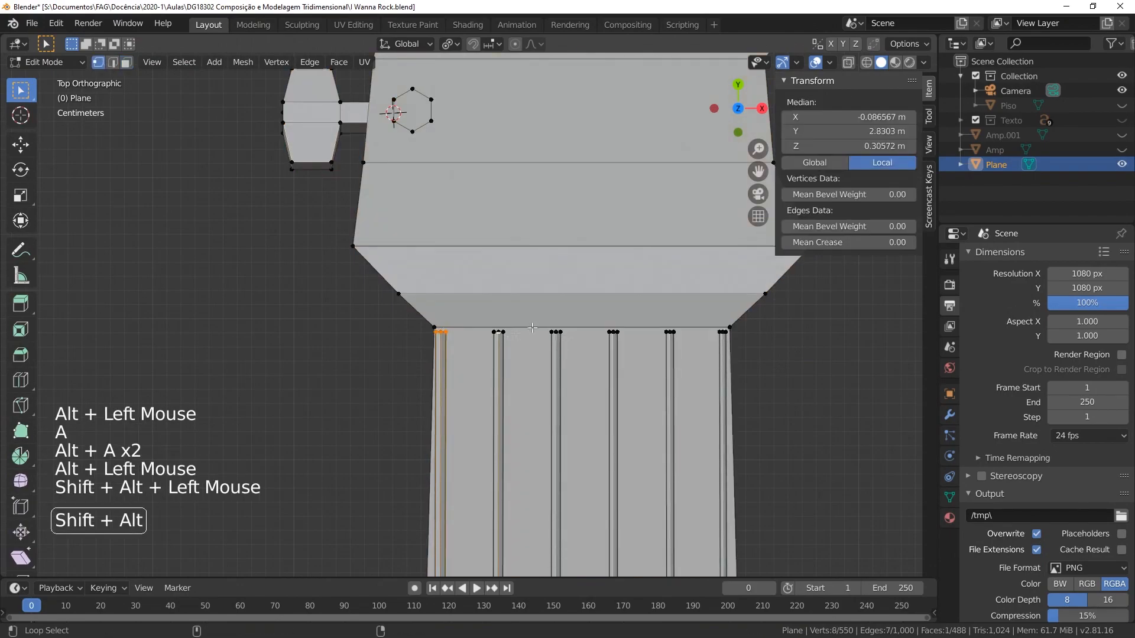
pyautogui.keyDown('alt'); pyautogui.keyDown('shift'); pyautogui.click(539, 327); pyautogui.keyUp('shift'); pyautogui.keyUp('alt')
pyautogui.press('a')
pyautogui.hotkey('alt', 'a')
# Step: Select the outermost string on the tuning-key side and move it slightly inward from the neck's edge
pyautogui.keyDown('alt'); pyautogui.click(441, 355); pyautogui.keyUp('alt')
pyautogui.press('g')
pyautogui.click(520, 331)
pyautogui.hotkey('alt', 'a')
pyautogui.keyDown('alt'); pyautogui.click(528, 334); pyautogui.keyUp('alt')
# Step: Select the outermost string on the side opposite the tuning keys and move it slightly inward
pyautogui.hotkey('alt', 'a')
pyautogui.keyDown('alt'); pyautogui.click(727, 354); pyautogui.keyUp('alt')
pyautogui.press('g')
pyautogui.click(724, 337)
# Step: Add the remaining strings' end loops to the selection and move all six ends about 0.03 m along Y onto the headstock base
pyautogui.keyDown('alt'); pyautogui.keyDown('shift'); pyautogui.click(671, 355); pyautogui.keyUp('shift'); pyautogui.keyUp('alt')
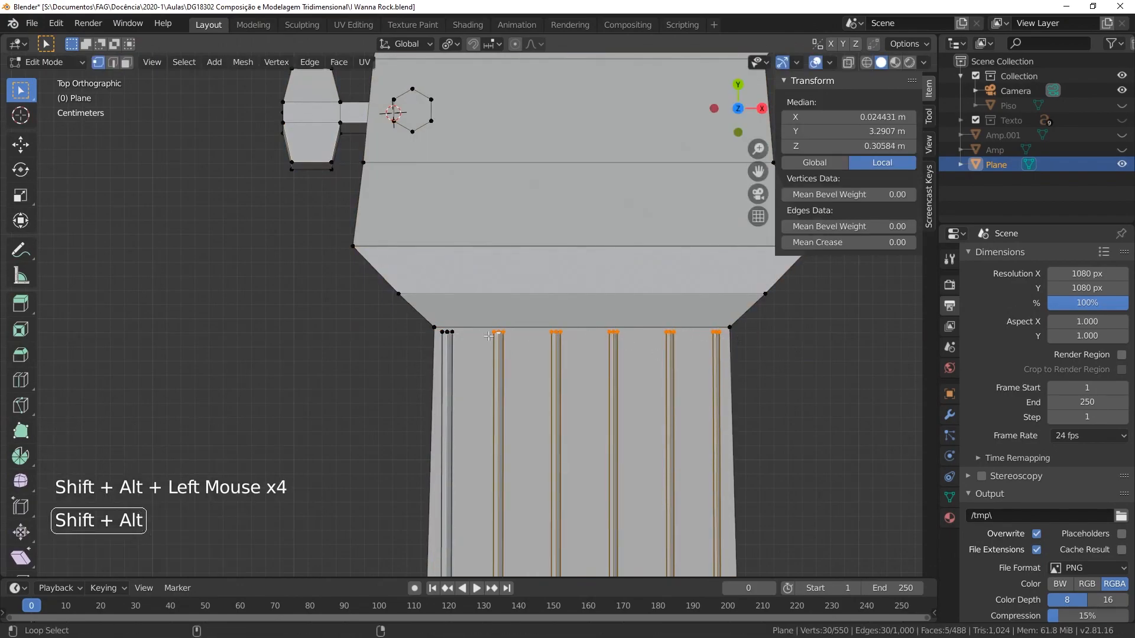
pyautogui.keyDown('alt'); pyautogui.keyDown('shift'); pyautogui.click(448, 354); pyautogui.keyUp('shift'); pyautogui.keyUp('alt')
pyautogui.press('g')
pyautogui.press('y')
pyautogui.click(694, 296)
pyautogui.press('g')
pyautogui.press('Escape')
pyautogui.hotkey('alt', 'a')
# Step: Extrude the first string's end about 0.005 m, rotate it about -9.6°, and extrude it about 0.12 m to the nearest peg
pyautogui.keyDown('shift'); pyautogui.moveTo(487, 284); pyautogui.dragTo(485, 403, button='middle'); pyautogui.keyUp('shift')
pyautogui.keyDown('alt'); pyautogui.click(447, 461); pyautogui.keyUp('alt')
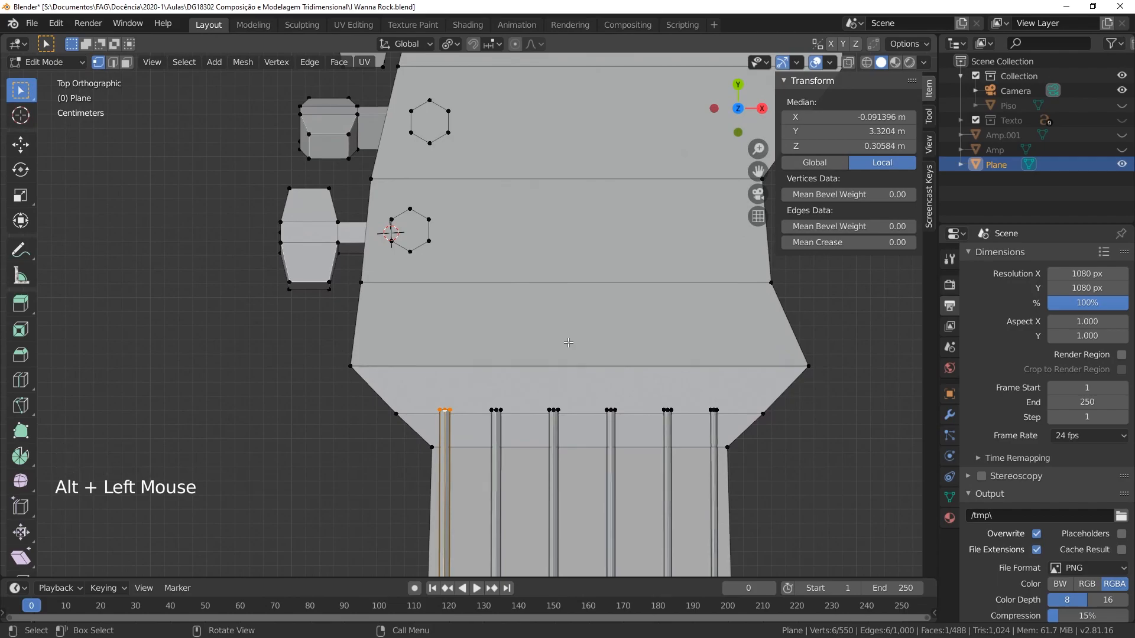
pyautogui.press('e')
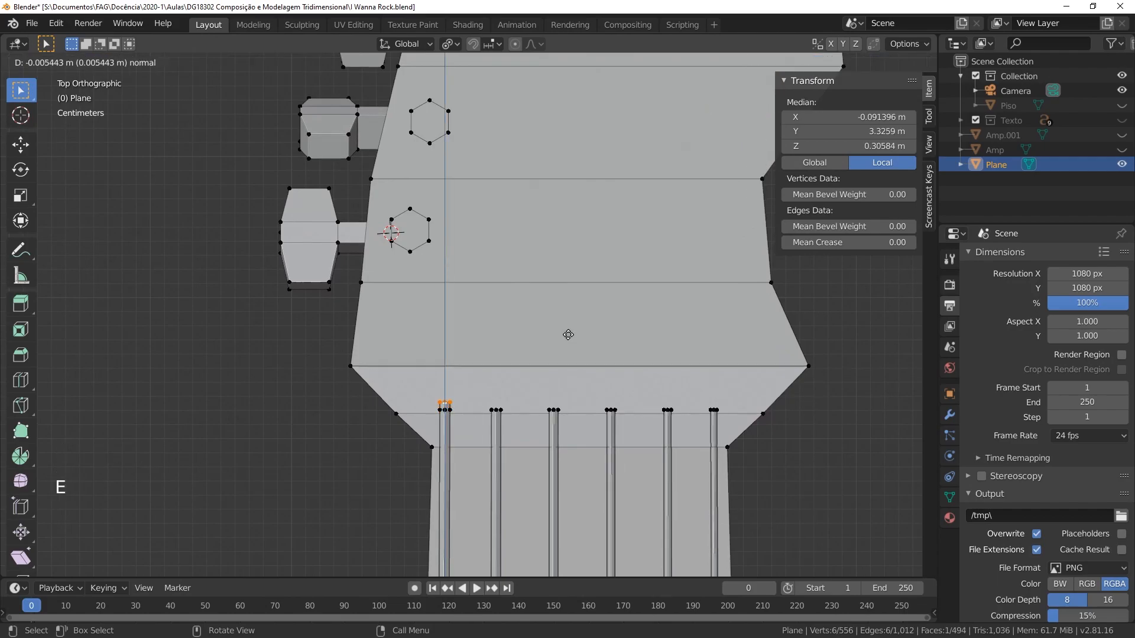
pyautogui.click(567, 334)
pyautogui.press('r')
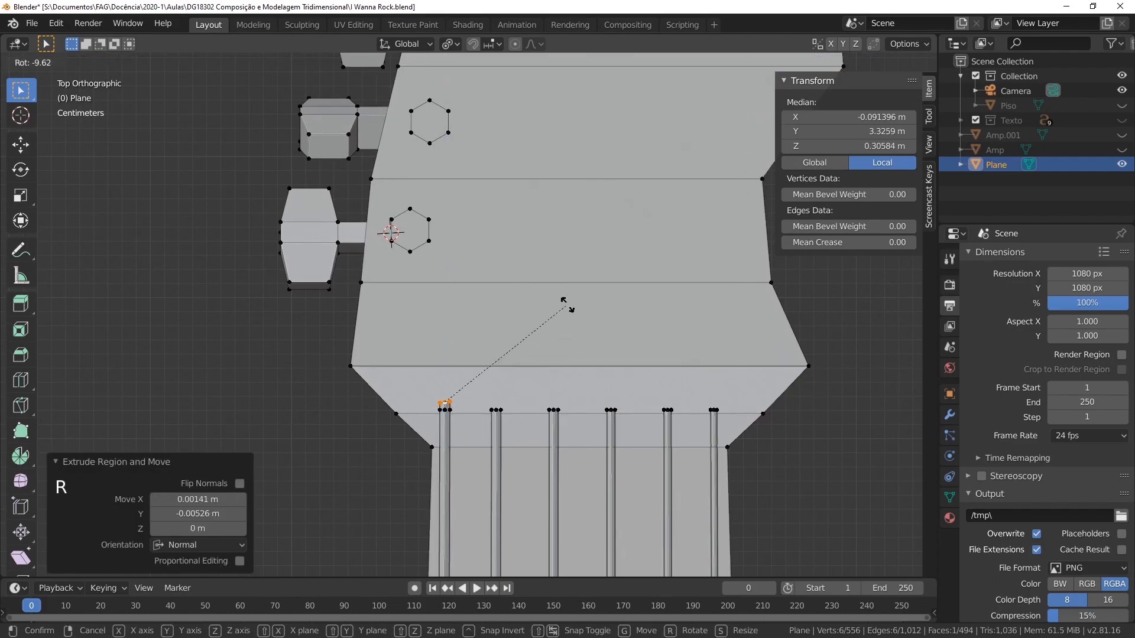
pyautogui.click(566, 304)
pyautogui.press('e')
pyautogui.click(526, 137)
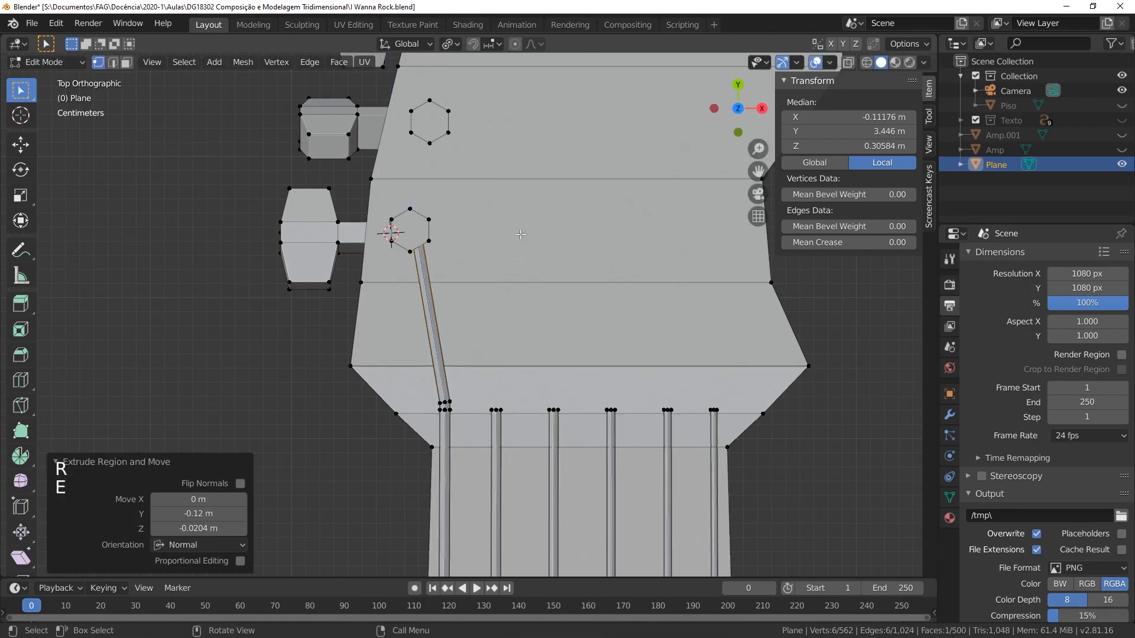
pyautogui.hotkey('alt', 'a')
# Step: Extrude the second string's end about 0.006 m, rotate it -11.4°, and extrude it up to the second peg
pyautogui.keyDown('alt'); pyautogui.click(500, 408); pyautogui.keyUp('alt')
pyautogui.keyDown('shift'); pyautogui.moveTo(543, 324); pyautogui.dragTo(530, 357, button='middle'); pyautogui.keyUp('shift')
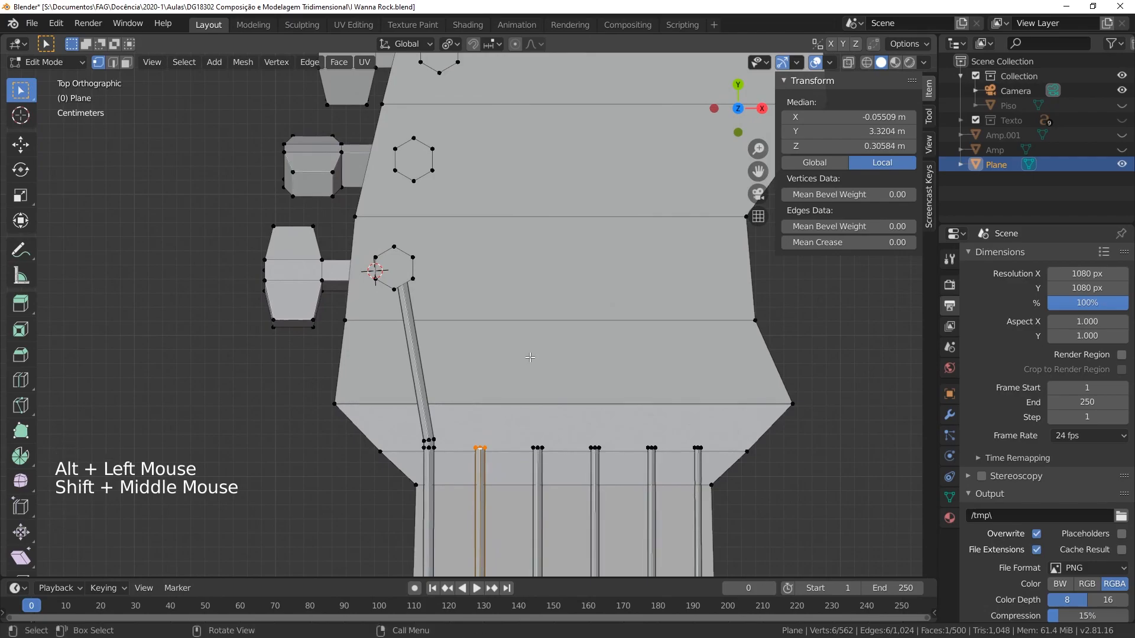
pyautogui.press('e')
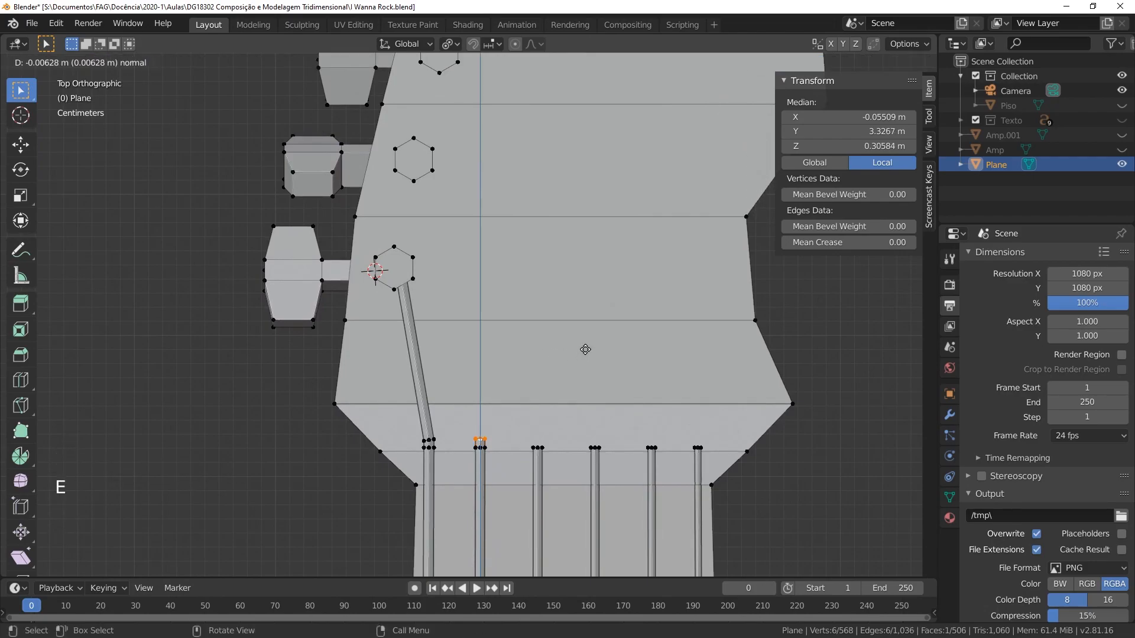
pyautogui.click(586, 349)
pyautogui.press('r')
pyautogui.click(570, 323)
pyautogui.press('e')
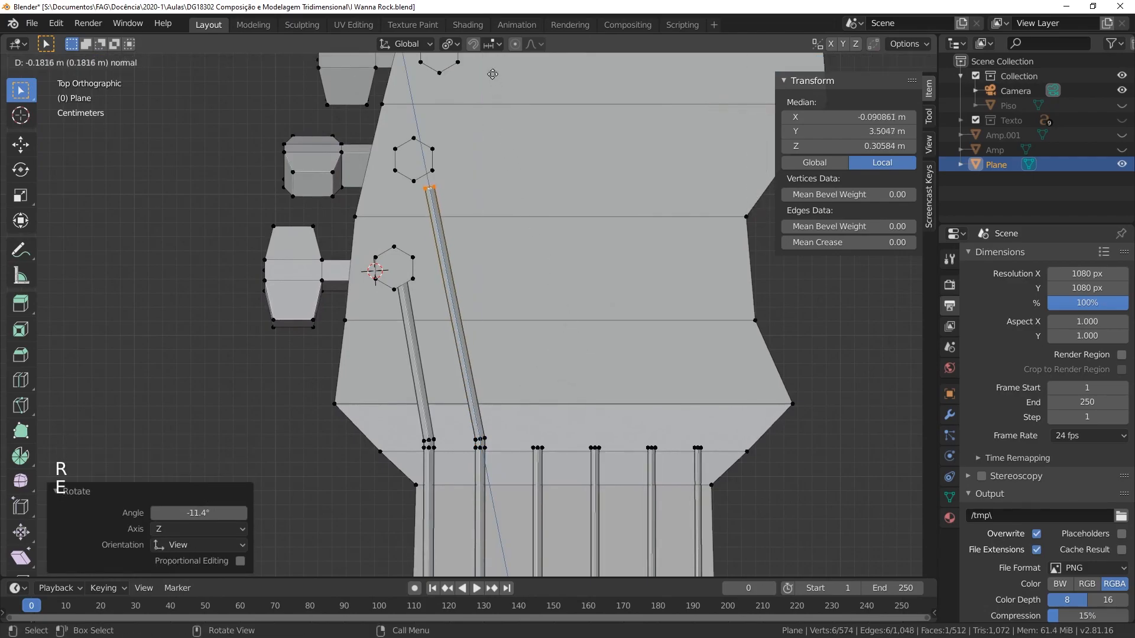
pyautogui.click(483, 574)
# Step: Extrude the third string's end about 0.006 m, rotate it toward the third peg, and extrude it about 0.27 m along Y
pyautogui.keyDown('shift'); pyautogui.moveTo(554, 399); pyautogui.dragTo(493, 494, button='middle'); pyautogui.keyUp('shift')
pyautogui.keyDown('alt'); pyautogui.click(477, 530); pyautogui.keyUp('alt')
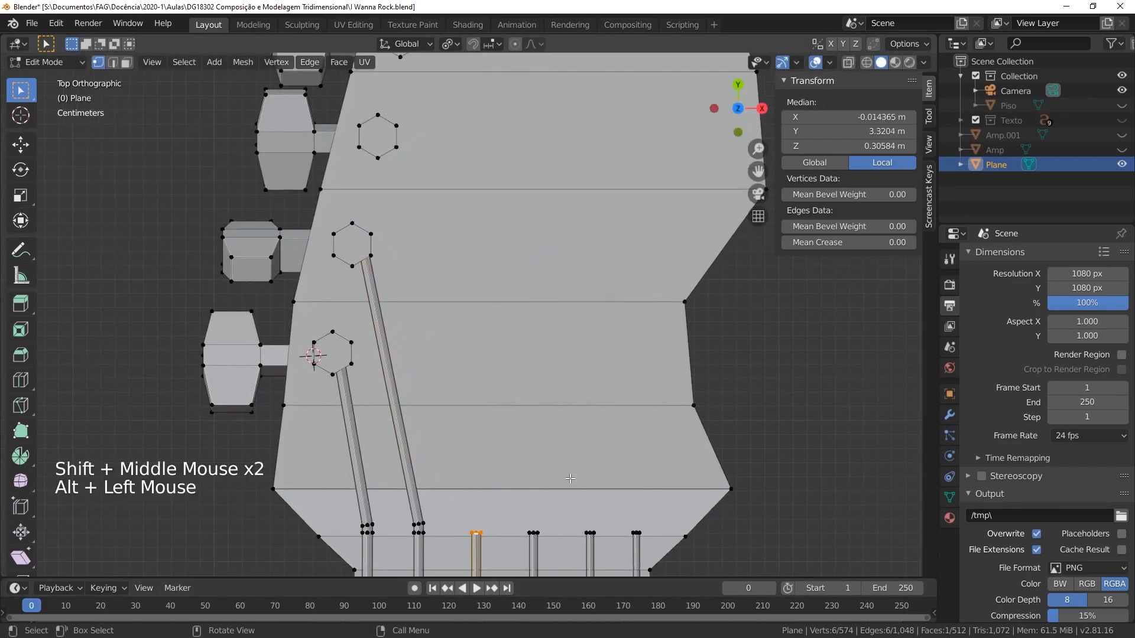
pyautogui.press('e')
pyautogui.click(569, 470)
pyautogui.press('r')
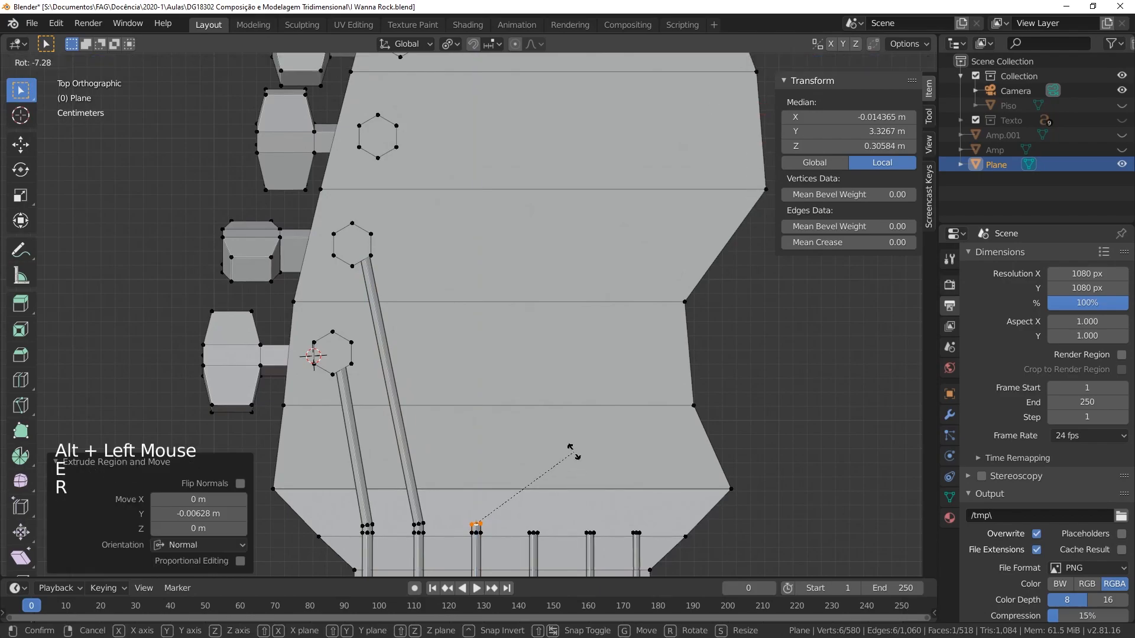
pyautogui.click(568, 439)
pyautogui.press('e')
pyautogui.click(440, 65)
# Step: Extrude the fourth string's end about 0.005 m and rotate it -7.55°, undoing the trial extrusion toward the pegs
pyautogui.keyDown('shift'); pyautogui.moveTo(560, 537); pyautogui.dragTo(465, 552, button='middle'); pyautogui.keyUp('shift')
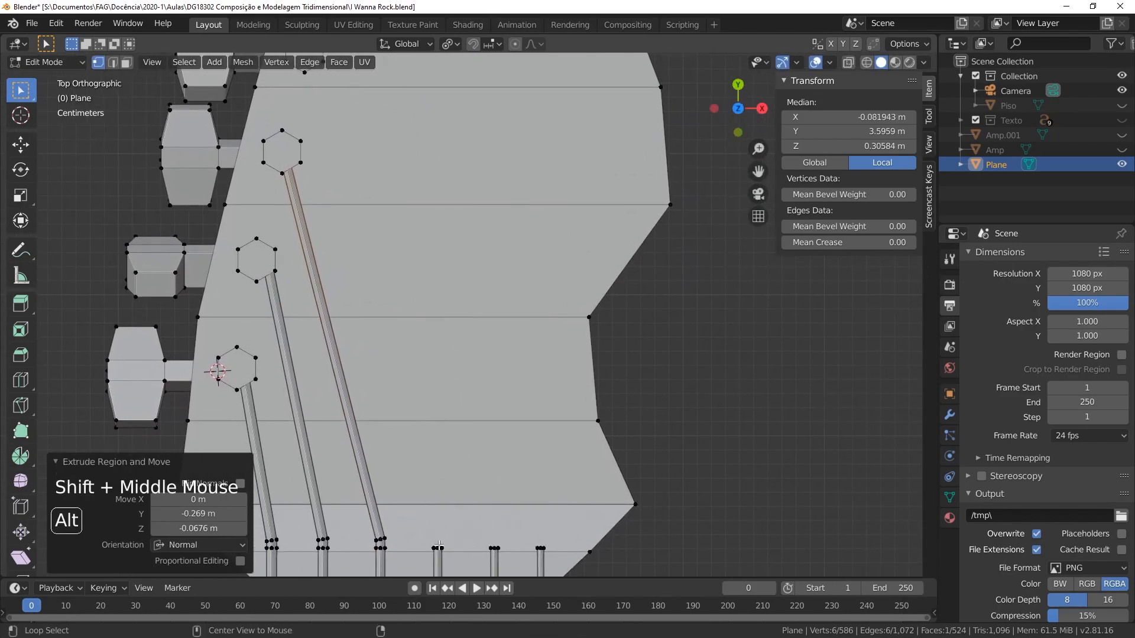
pyautogui.keyDown('alt'); pyautogui.click(439, 546); pyautogui.keyUp('alt')
pyautogui.press('e')
pyautogui.click(517, 508)
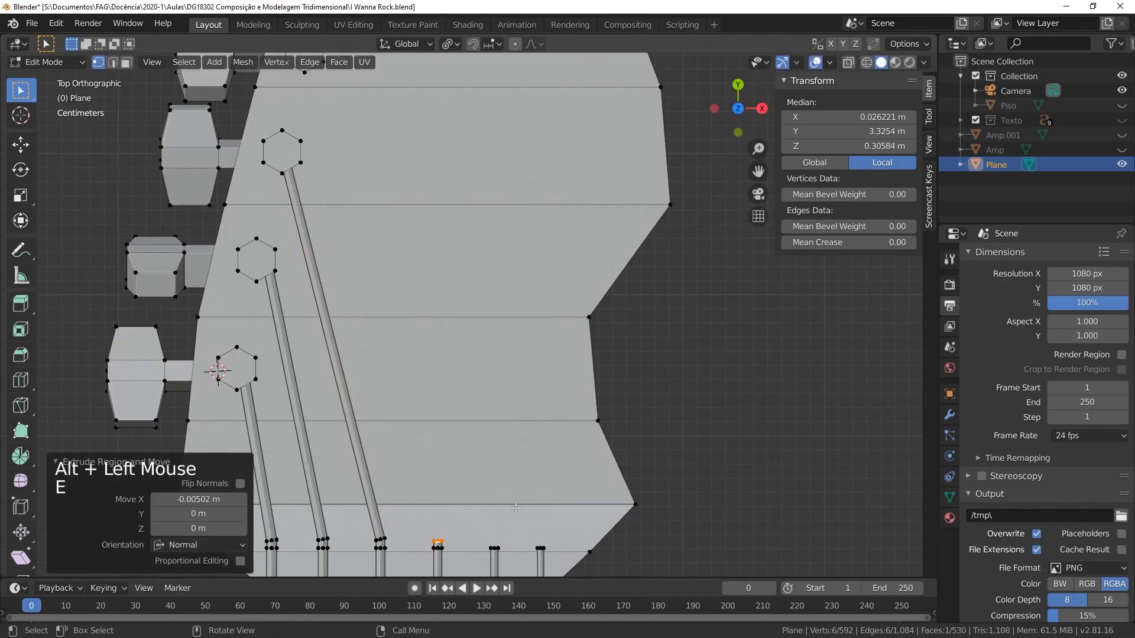
pyautogui.press('r')
pyautogui.click(521, 487)
pyautogui.press('e')
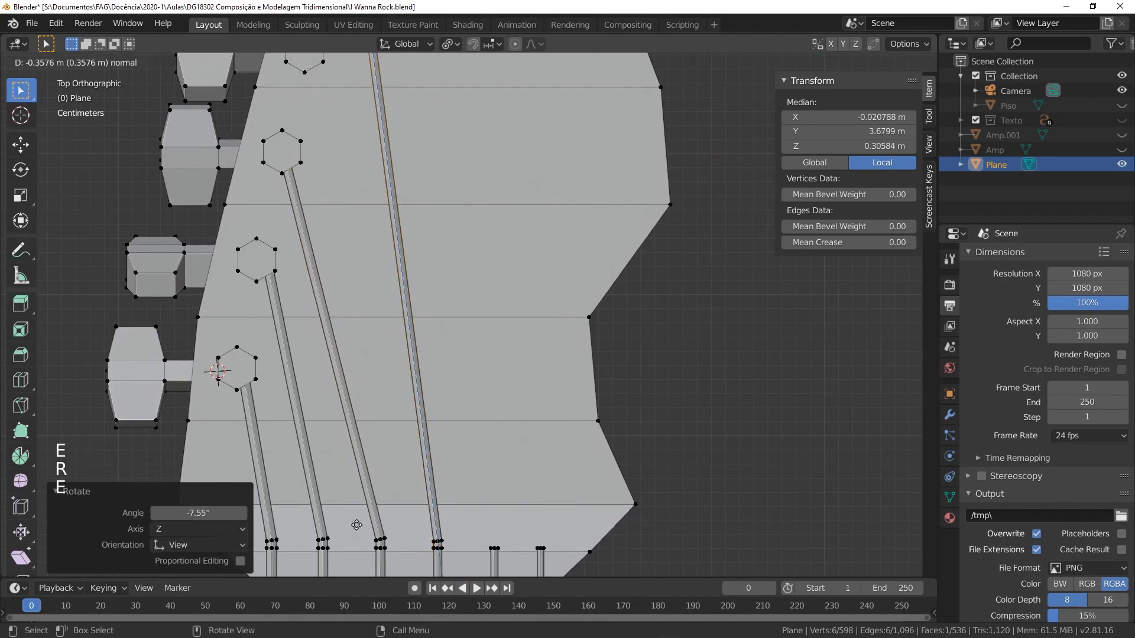
pyautogui.hotkey('ctrl', 'z')
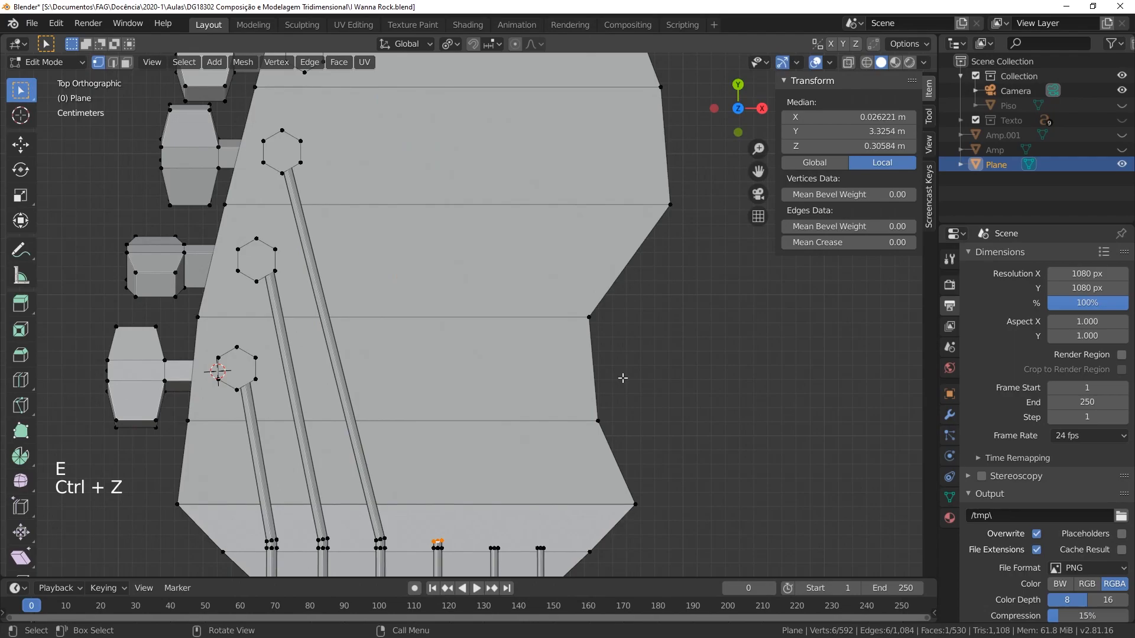
# Step: Rotate the fourth string's end a further -2.54° and undo another trial extrusion toward its peg
pyautogui.press('r')
pyautogui.click(617, 370)
pyautogui.press('e')
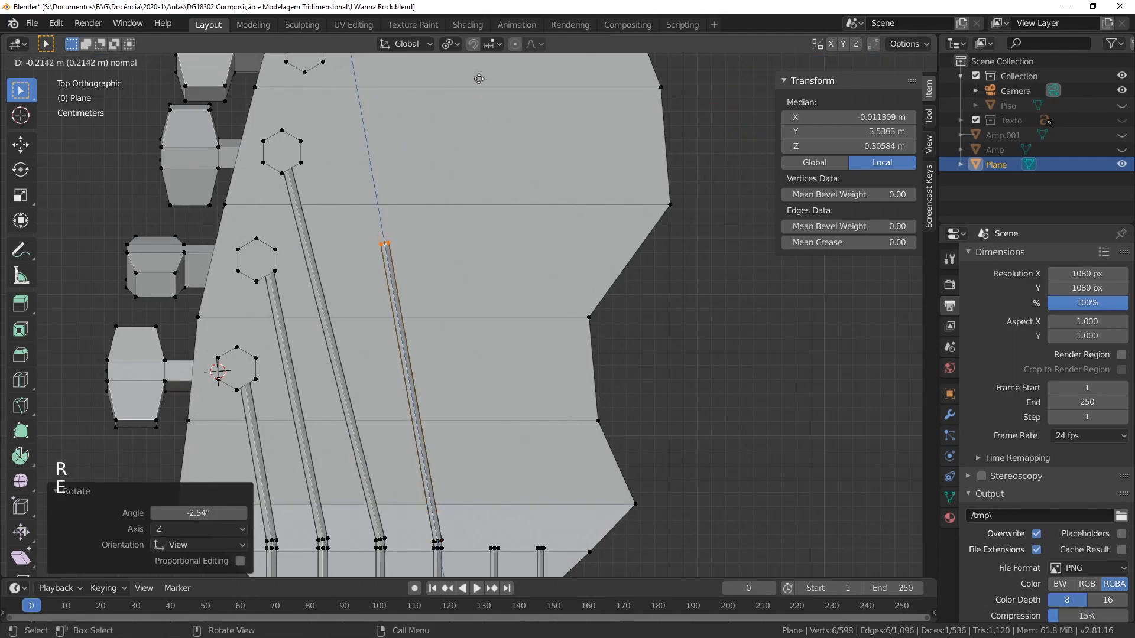
pyautogui.click(403, 489)
pyautogui.hotkey('ctrl', 'z')
# Step: Rotate the fourth string's end another -4.54° and extrude it about 0.34 m along Y to the fourth peg
pyautogui.press('g')
pyautogui.click(582, 521)
pyautogui.press('r')
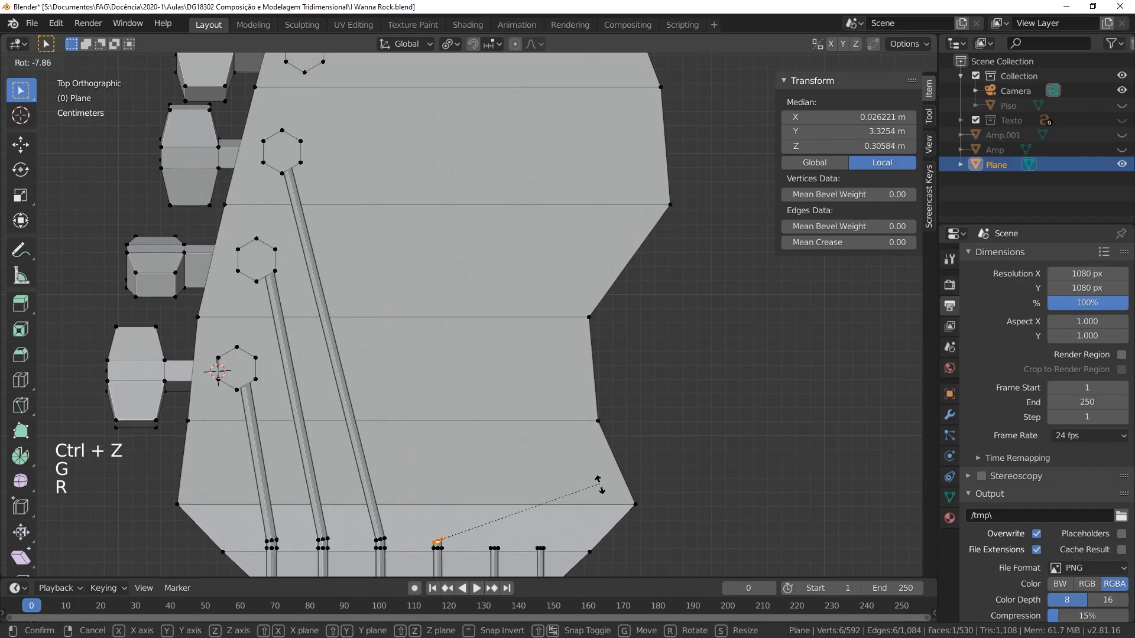
pyautogui.click(600, 490)
pyautogui.press('e')
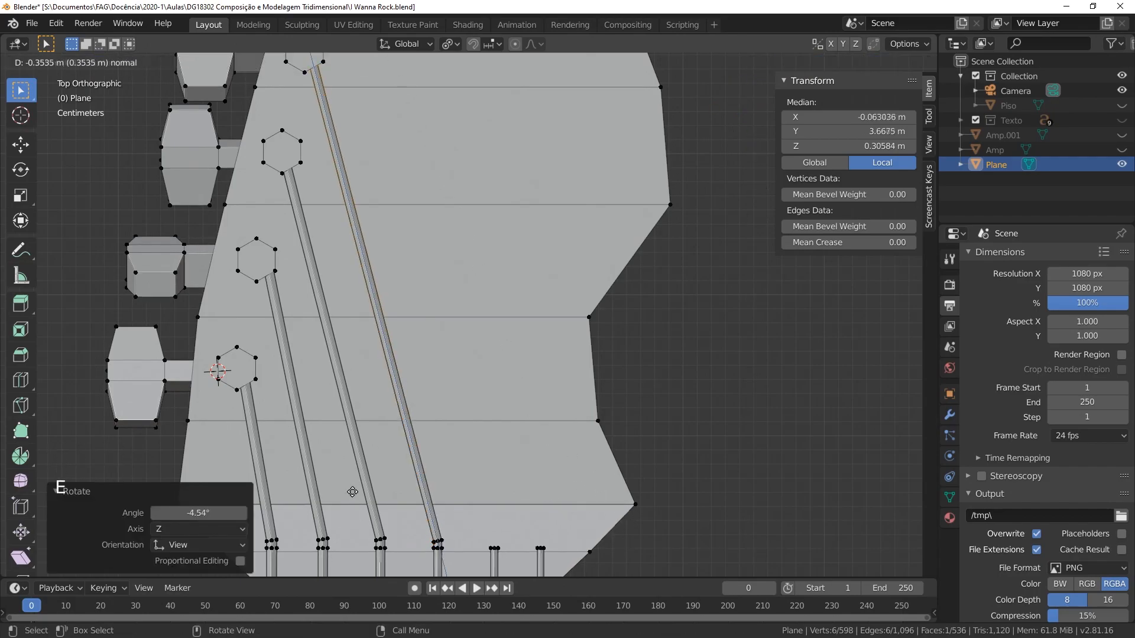
pyautogui.click(353, 492)
# Step: Select only the end loop of the fifth string at the base of the headstock
pyautogui.scroll(-2, 353, 491)
pyautogui.keyDown('shift'); pyautogui.moveTo(352, 491); pyautogui.dragTo(430, 492, button='middle'); pyautogui.keyUp('shift')
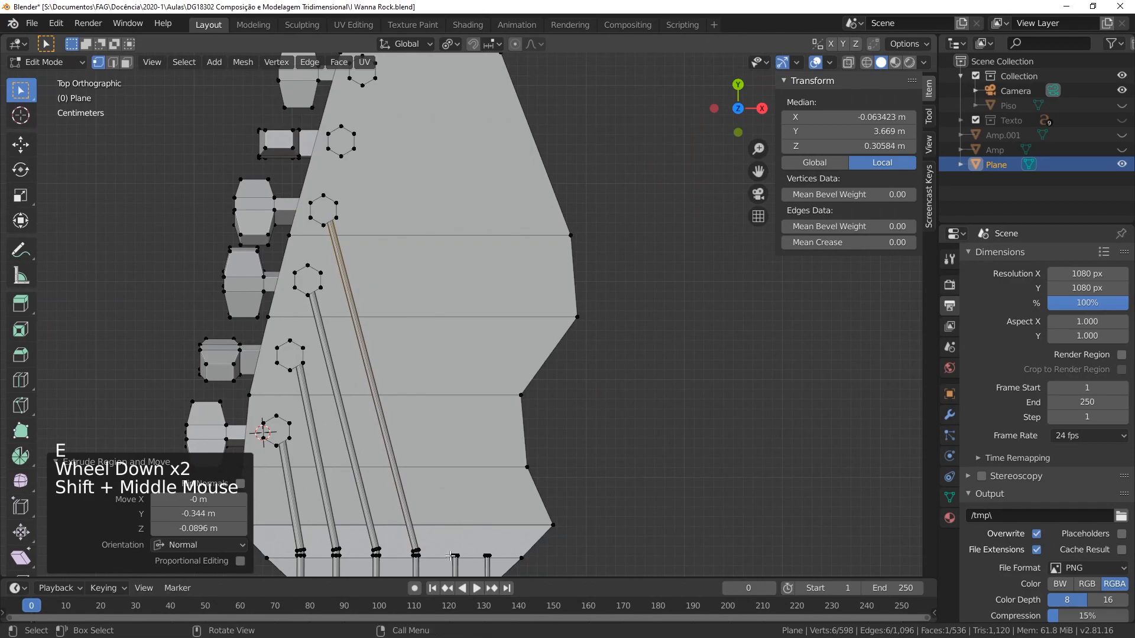
pyautogui.keyDown('alt'); pyautogui.click(572, 501); pyautogui.keyUp('alt')
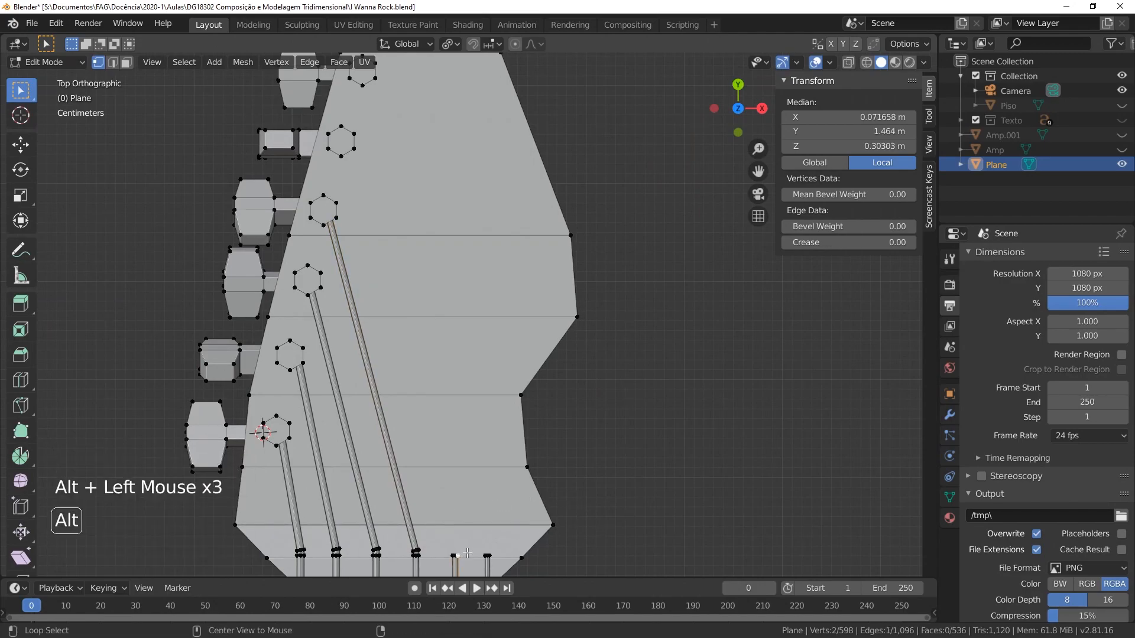
pyautogui.hotkey('alt', 'a')
pyautogui.keyDown('alt'); pyautogui.click(458, 557); pyautogui.keyUp('alt')
pyautogui.hotkey('alt', 'a')
pyautogui.click(459, 557)
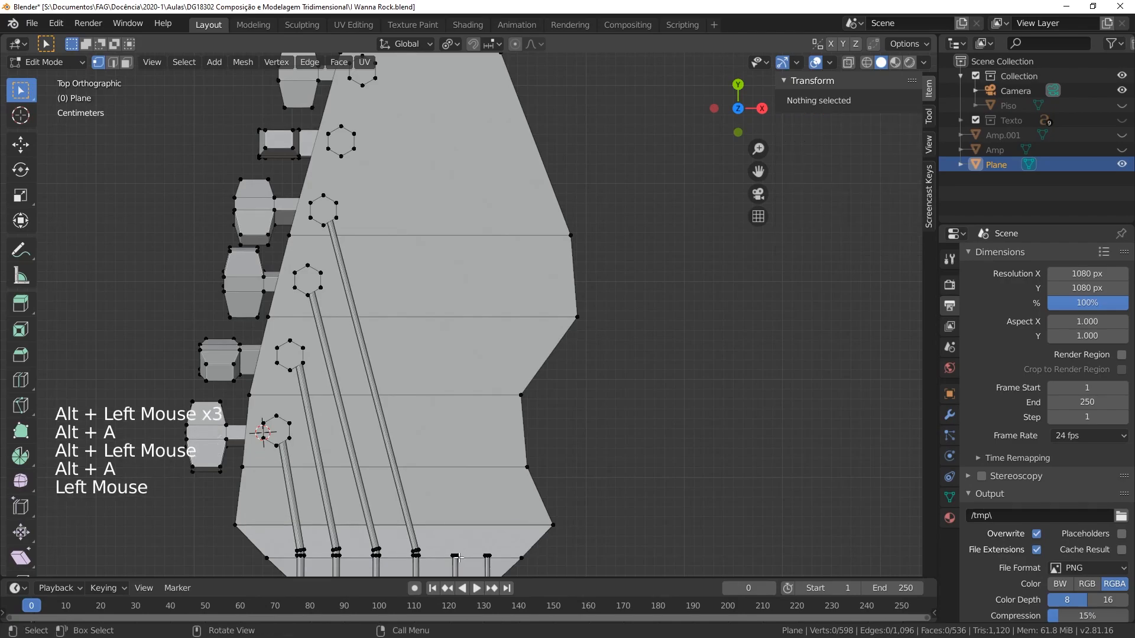
pyautogui.keyDown('alt'); pyautogui.click(459, 557); pyautogui.keyUp('alt')
pyautogui.scroll(3, 459, 557)
pyautogui.keyDown('shift'); pyautogui.moveTo(547, 219); pyautogui.dragTo(461, 233, button='middle'); pyautogui.keyUp('shift')
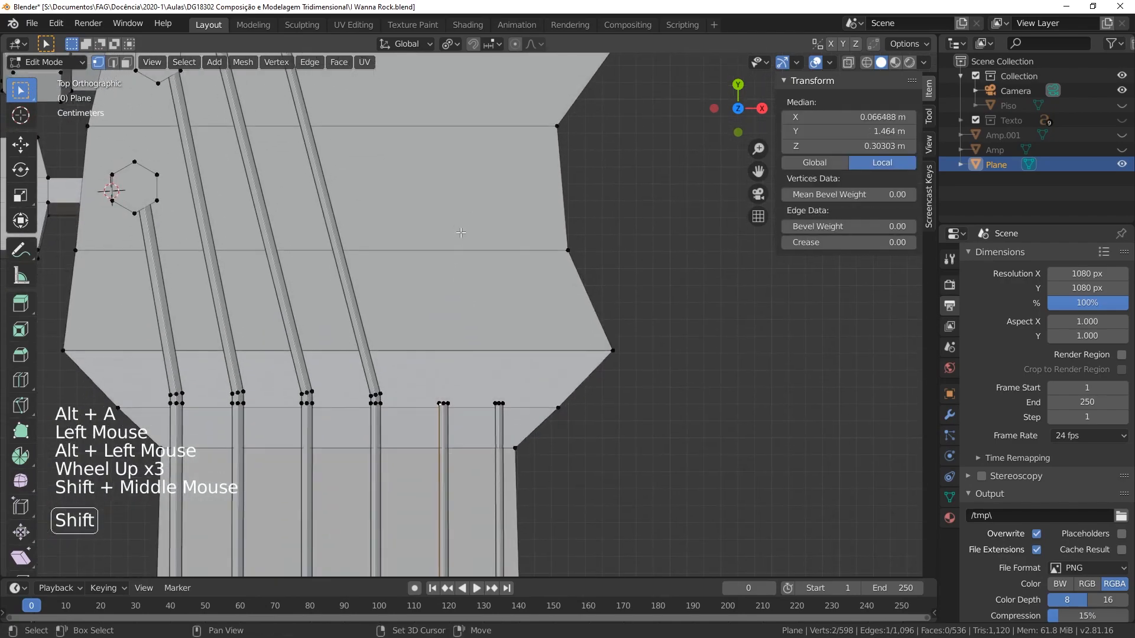
pyautogui.keyDown('alt'); pyautogui.click(436, 402); pyautogui.keyUp('alt')
pyautogui.press('g')
pyautogui.press('Escape')
# Step: Extrude the fifth string's end about 0.007 m, rotate it -15.4°, and extrude it up to the fifth peg
pyautogui.scroll(-5, 455, 390)
pyautogui.keyDown('shift'); pyautogui.moveTo(462, 301); pyautogui.dragTo(454, 390, button='middle'); pyautogui.keyUp('shift')
pyautogui.press('e')
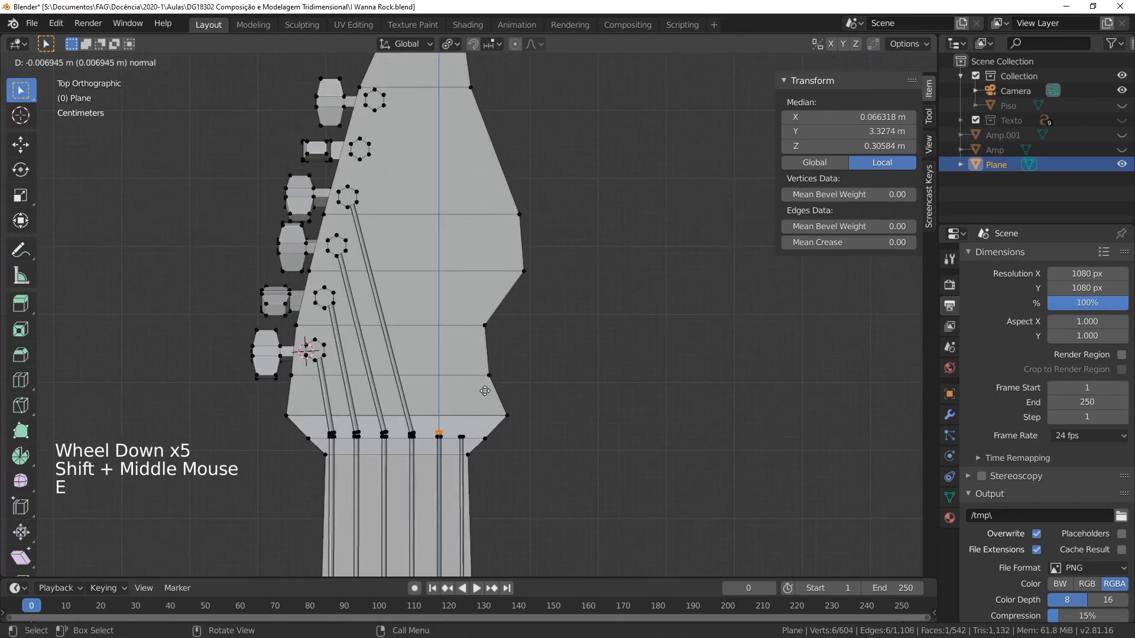
pyautogui.press('r')
pyautogui.click(519, 358)
pyautogui.press('e')
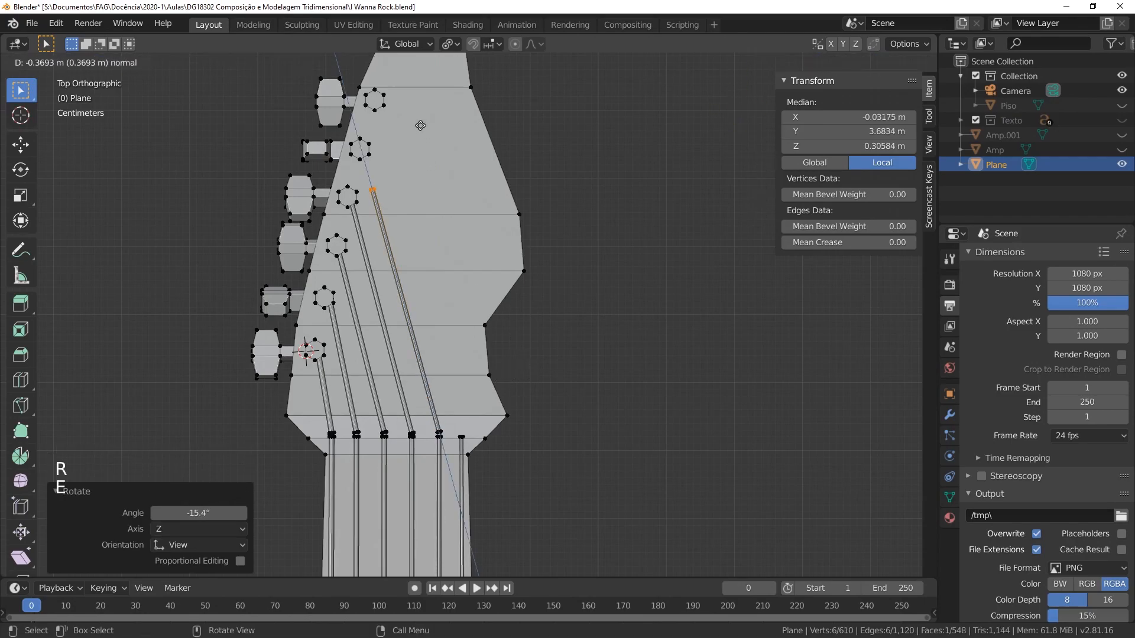
pyautogui.click(410, 83)
pyautogui.hotkey('alt', 'a')
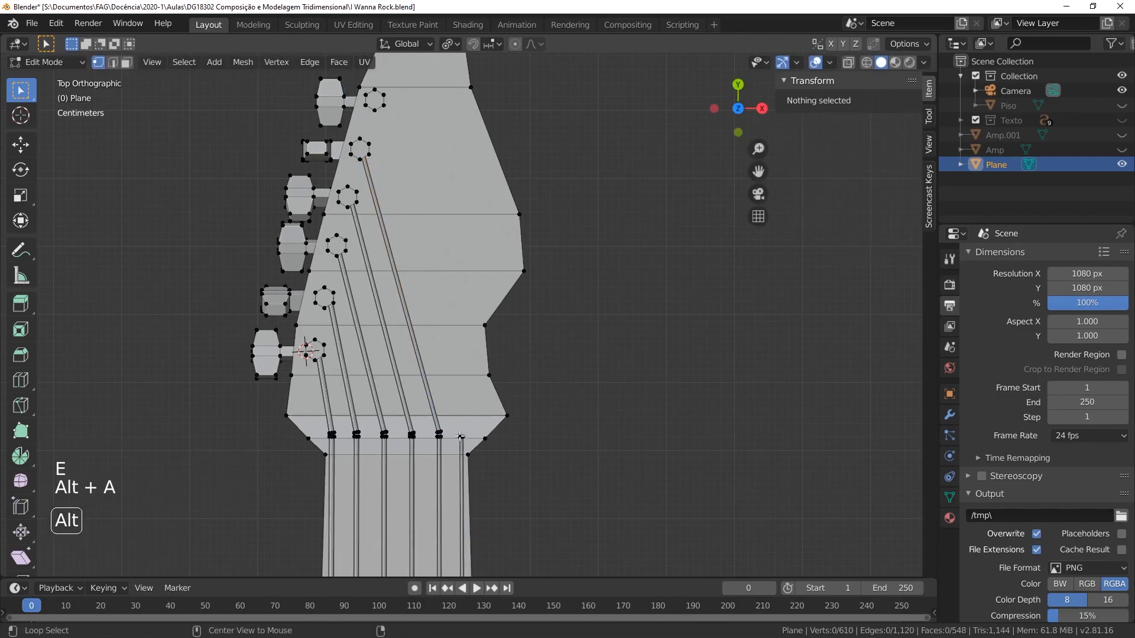
# Step: Extrude the sixth string's end about 0.006 m and rotate it toward the farthest peg
pyautogui.keyDown('alt'); pyautogui.click(461, 437); pyautogui.keyUp('alt')
pyautogui.press('e')
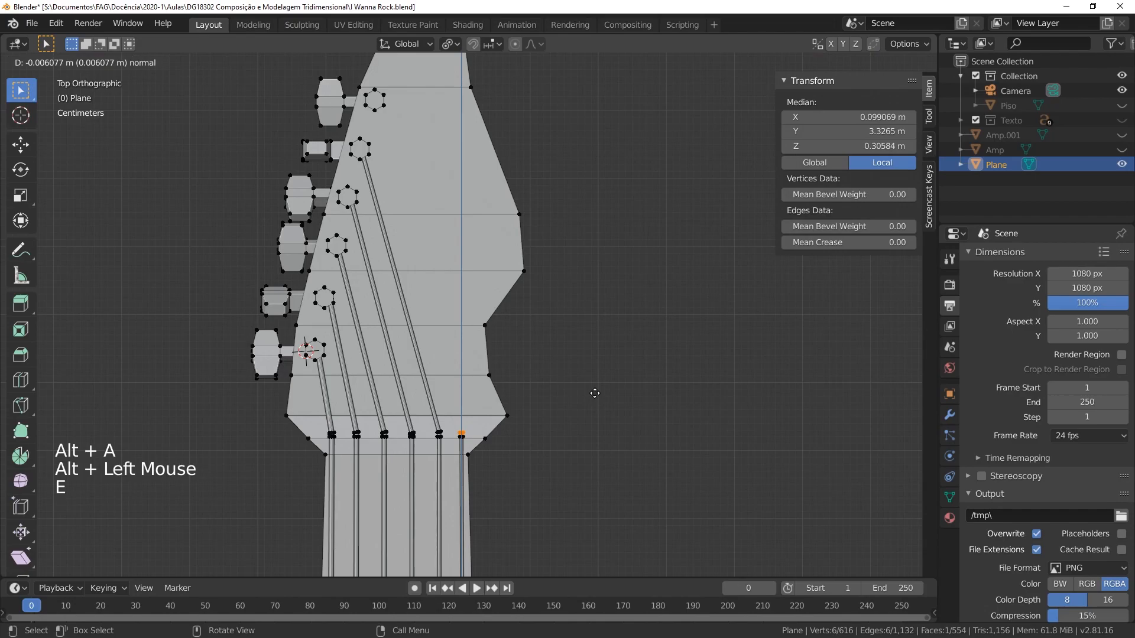
pyautogui.click(595, 393)
pyautogui.press('r')
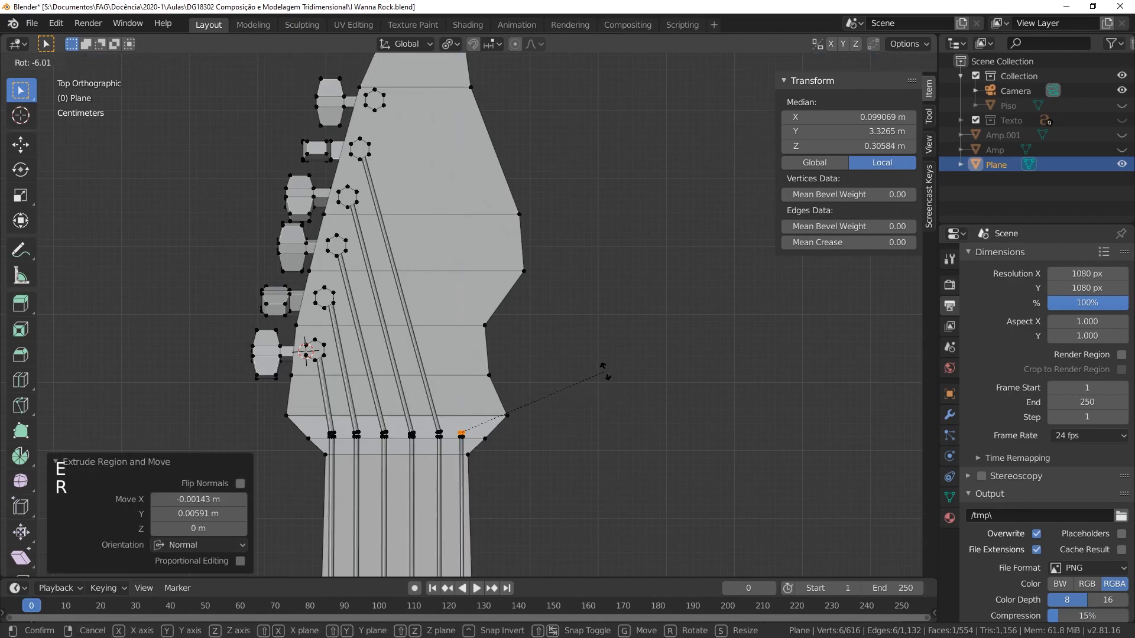
pyautogui.click(604, 370)
# Step: Extrude the sixth string's end in place, rotate it a further -6.92°, and extrude it up to the sixth peg
pyautogui.press('e')
pyautogui.click(604, 368)
pyautogui.press('r')
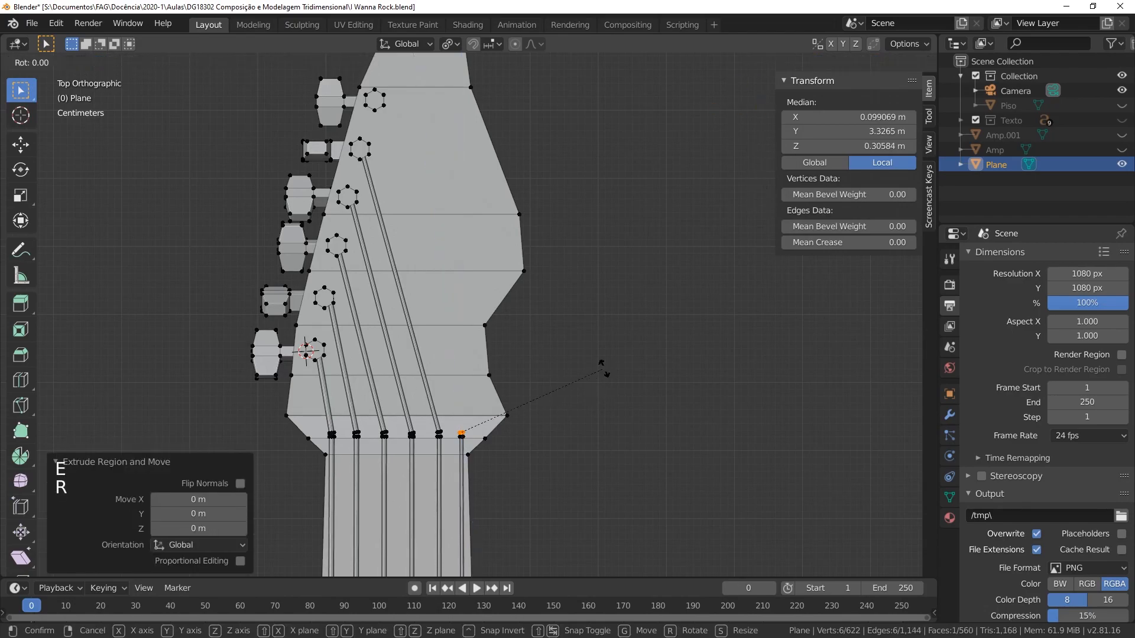
pyautogui.click(599, 349)
pyautogui.press('e')
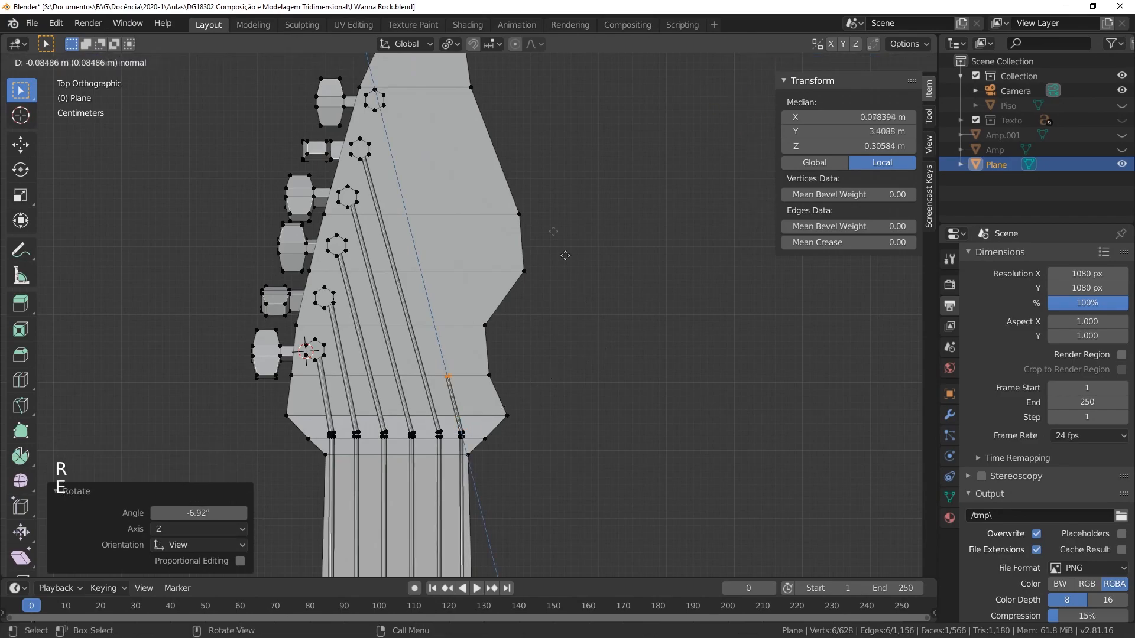
pyautogui.click(478, 553)
pyautogui.hotkey('alt', 'a')
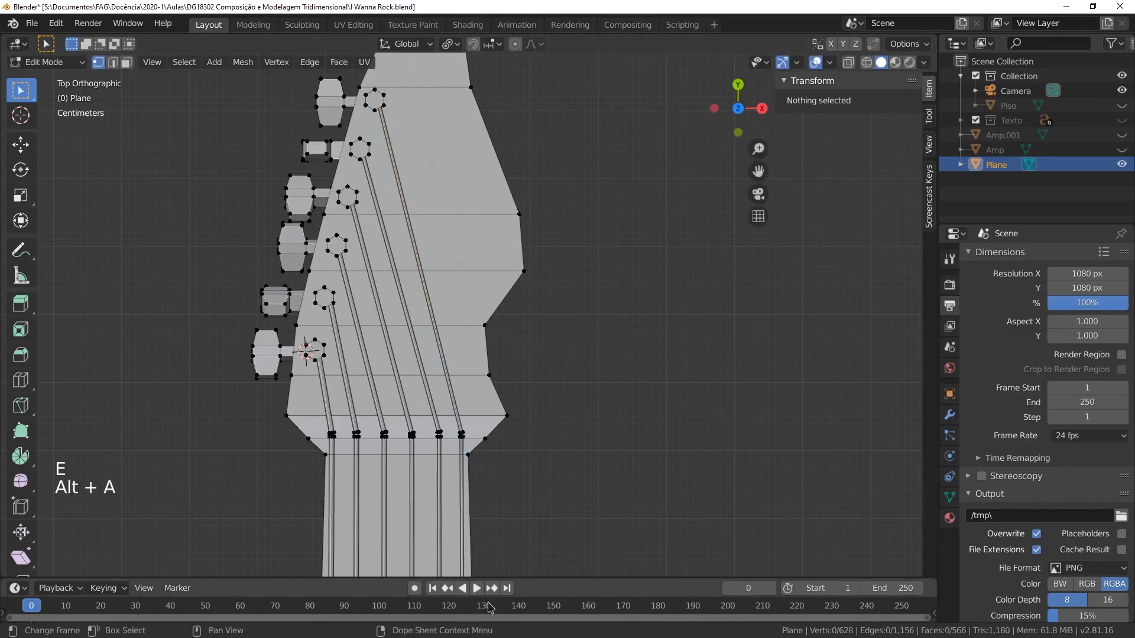
# Step: Return to Object Mode and examine the strings along the neck and headstock, then the whole guitar in perspective
pyautogui.press('Tab')
pyautogui.scroll(-3, 473, 282)
pyautogui.scroll(-2, 501, 282)
pyautogui.moveTo(481, 375); pyautogui.dragTo(468, 349, button='middle')
pyautogui.scroll(-1, 389, 418)
pyautogui.keyDown('shift'); pyautogui.moveTo(389, 417); pyautogui.dragTo(459, 314, button='middle'); pyautogui.keyUp('shift')
pyautogui.scroll(-1, 433, 408)
pyautogui.keyDown('shift'); pyautogui.moveTo(433, 408); pyautogui.dragTo(473, 294, button='middle'); pyautogui.keyUp('shift')
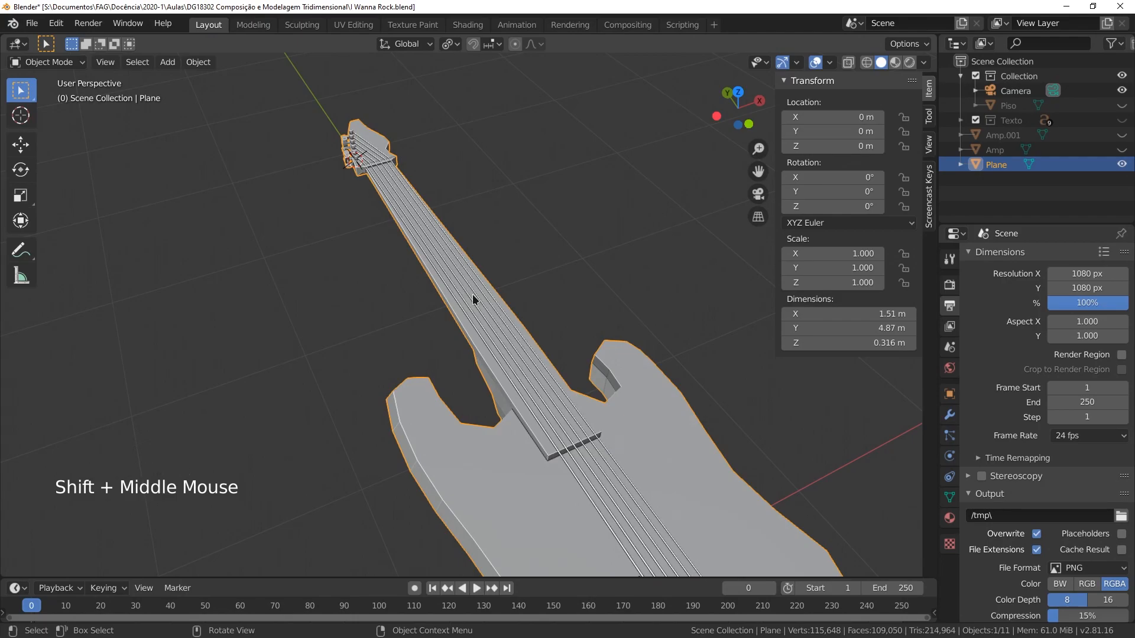
pyautogui.scroll(1, 378, 161)
pyautogui.moveTo(378, 161); pyautogui.dragTo(393, 248, button='middle')
pyautogui.press('Home')
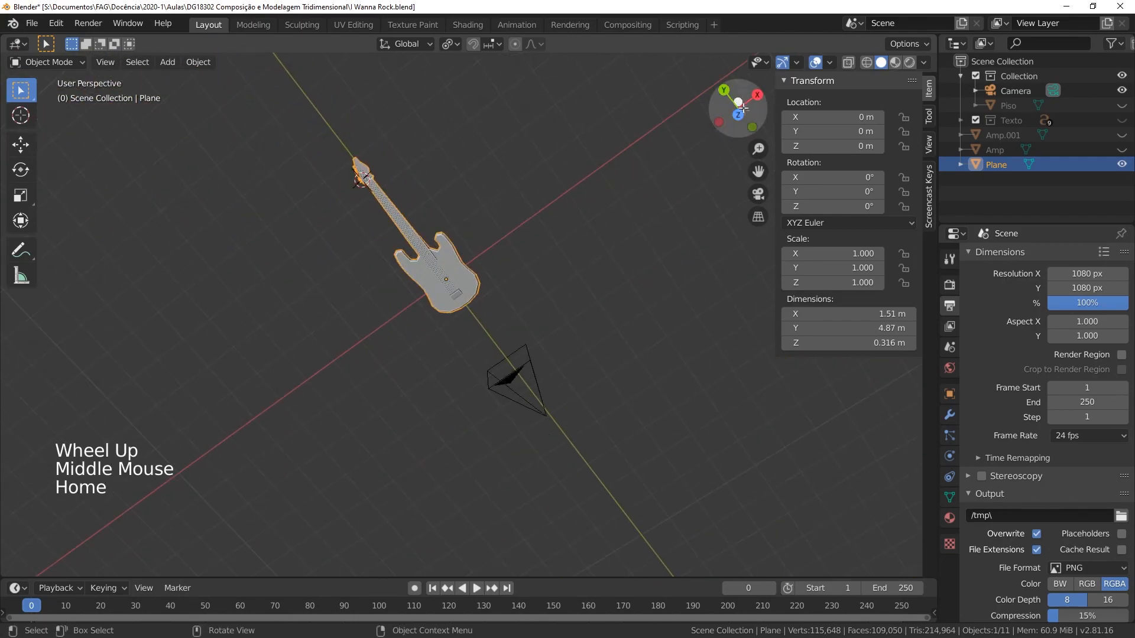
# Step: In wireframe Edit Mode from the top view, move the headstock's tip edge about 0.1 m down toward the neck
pyautogui.click(741, 106)
pyautogui.scroll(5, 336, 142)
pyautogui.keyDown('shift'); pyautogui.moveTo(355, 166); pyautogui.dragTo(550, 467, button='middle'); pyautogui.keyUp('shift')
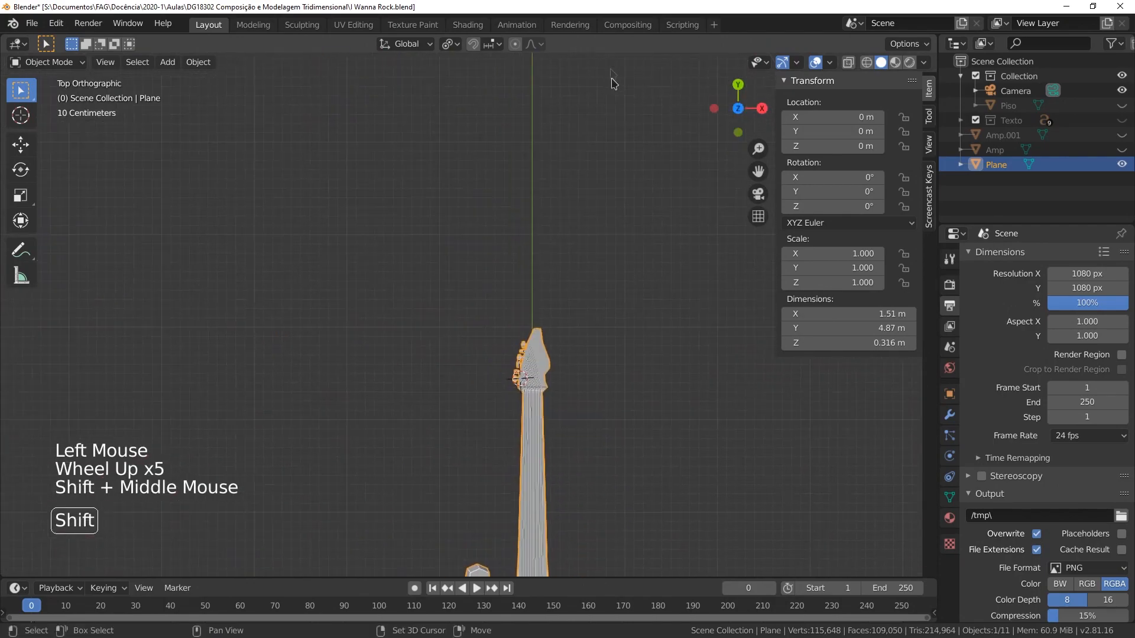
pyautogui.scroll(4, 568, 393)
pyautogui.keyDown('shift'); pyautogui.scroll(1, 567, 393); pyautogui.keyUp('shift')
pyautogui.keyDown('shift'); pyautogui.moveTo(567, 393); pyautogui.dragTo(473, 266, button='middle'); pyautogui.keyUp('shift')
pyautogui.scroll(3, 550, 237)
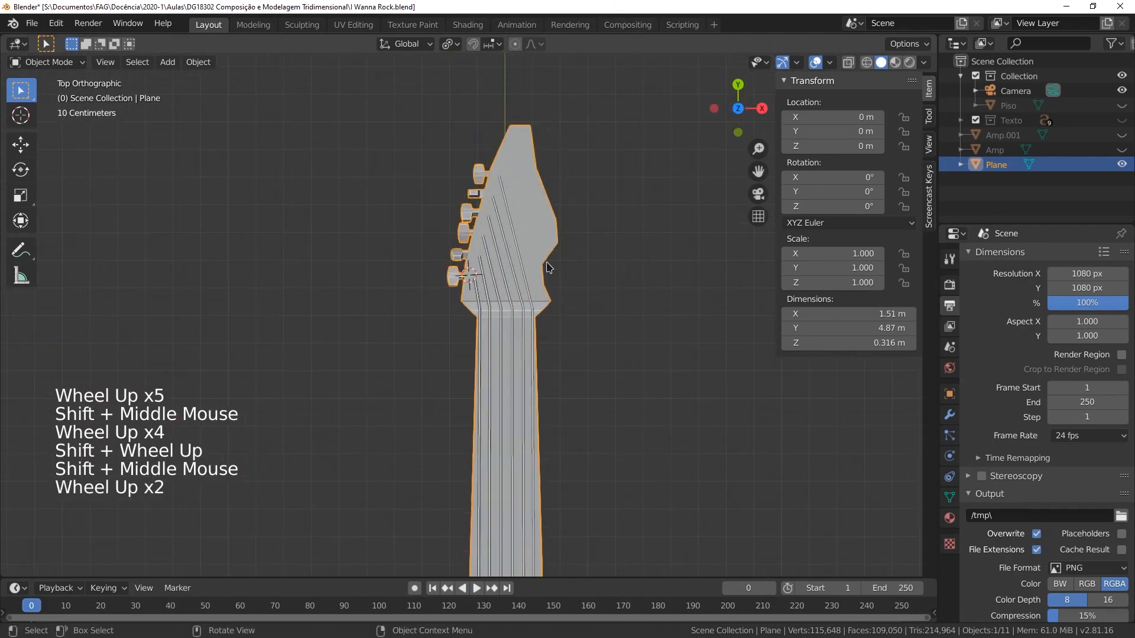
pyautogui.press('Tab')
pyautogui.scroll(1, 563, 148)
pyautogui.keyDown('shift'); pyautogui.moveTo(563, 149); pyautogui.dragTo(515, 260, button='middle'); pyautogui.keyUp('shift')
pyautogui.press('z')
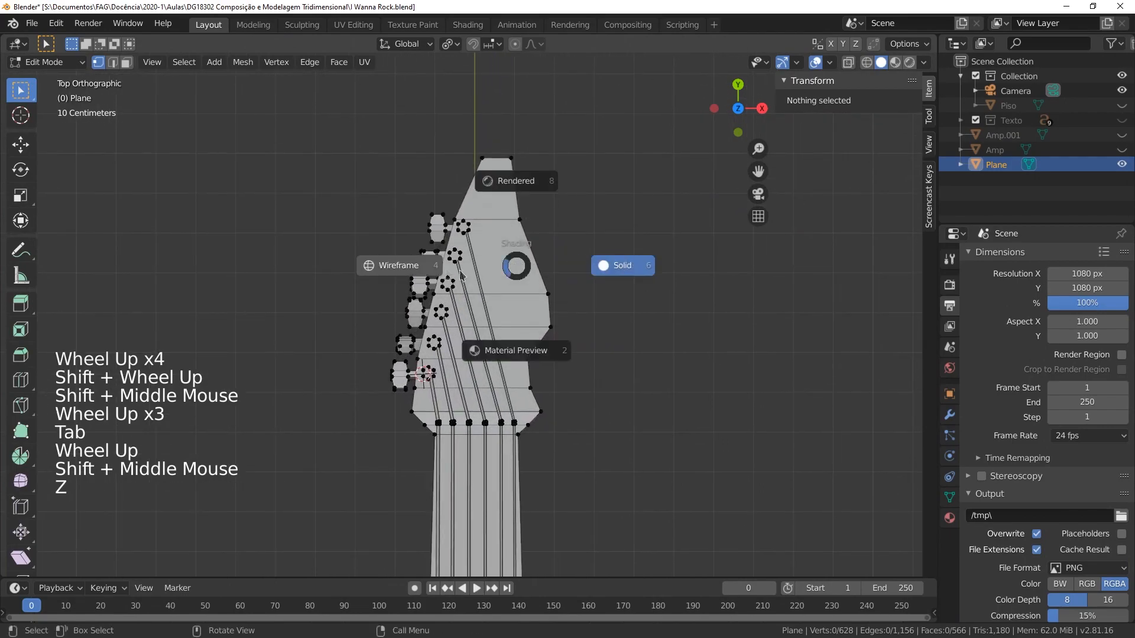
pyautogui.press('c')
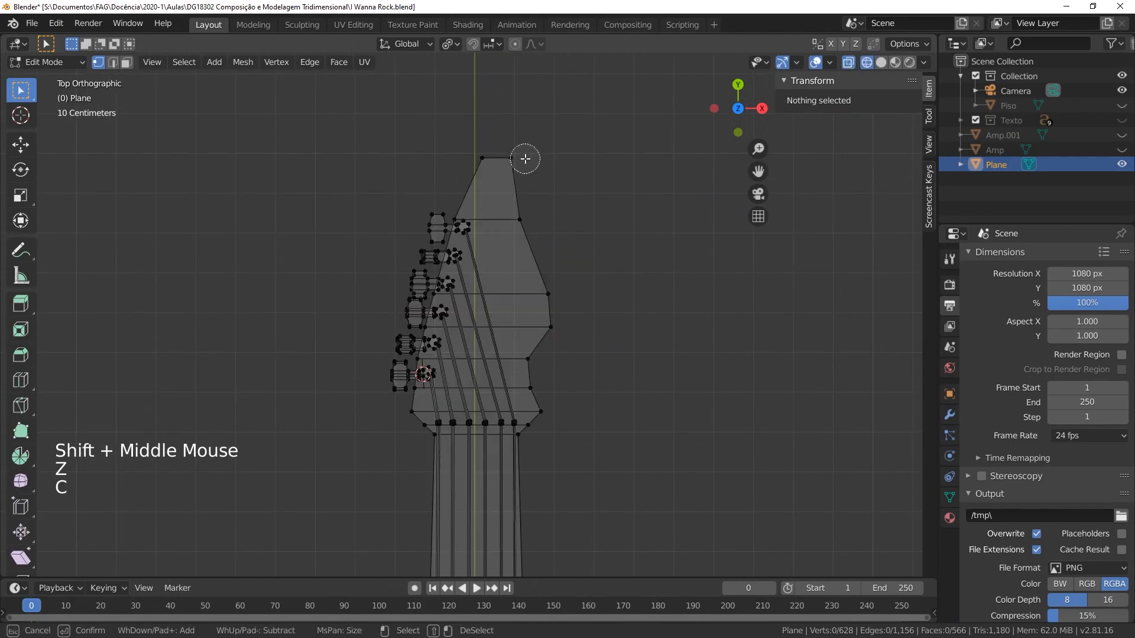
pyautogui.moveTo(524, 157); pyautogui.dragTo(480, 157)
pyautogui.press('g')
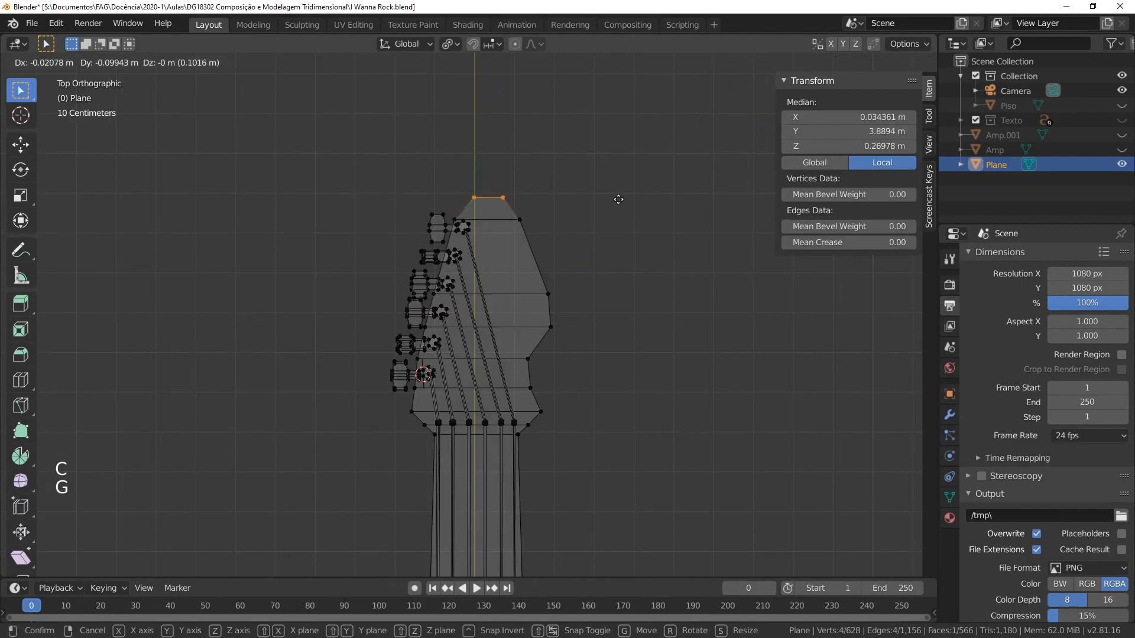
pyautogui.click(620, 199)
# Step: Move the four vertex pairs along the headstock's pegless side about 0.031 m inward along X
pyautogui.hotkey('alt', 'a')
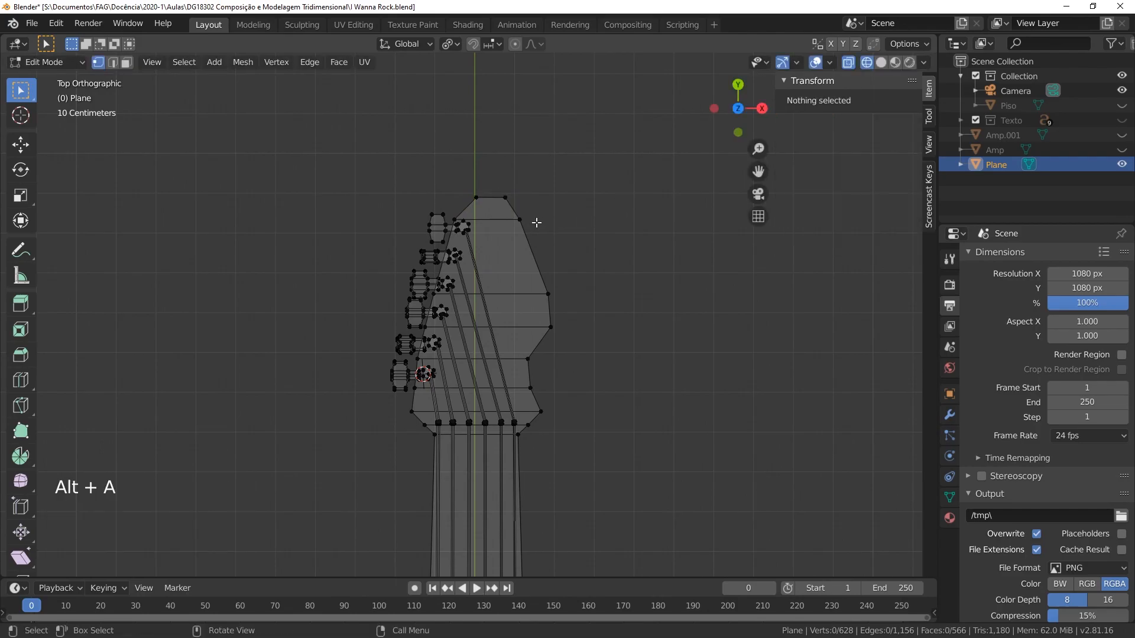
pyautogui.press('c')
pyautogui.moveTo(536, 222); pyautogui.dragTo(543, 253)
pyautogui.moveTo(542, 342); pyautogui.dragTo(531, 353)
pyautogui.rightClick(530, 353)
pyautogui.press('g')
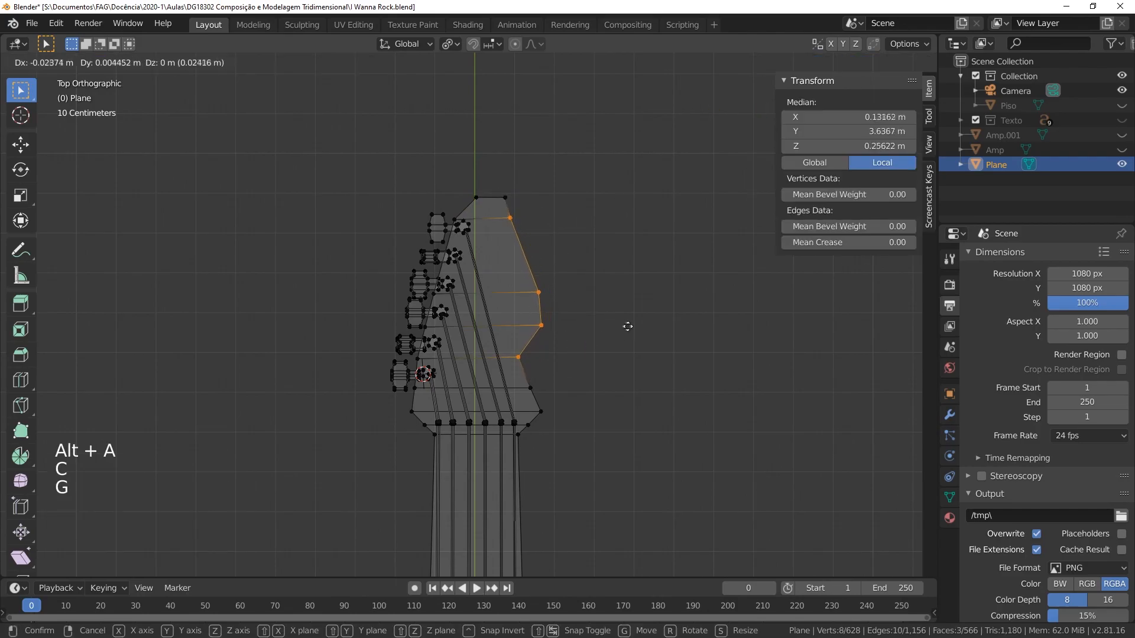
pyautogui.press('x')
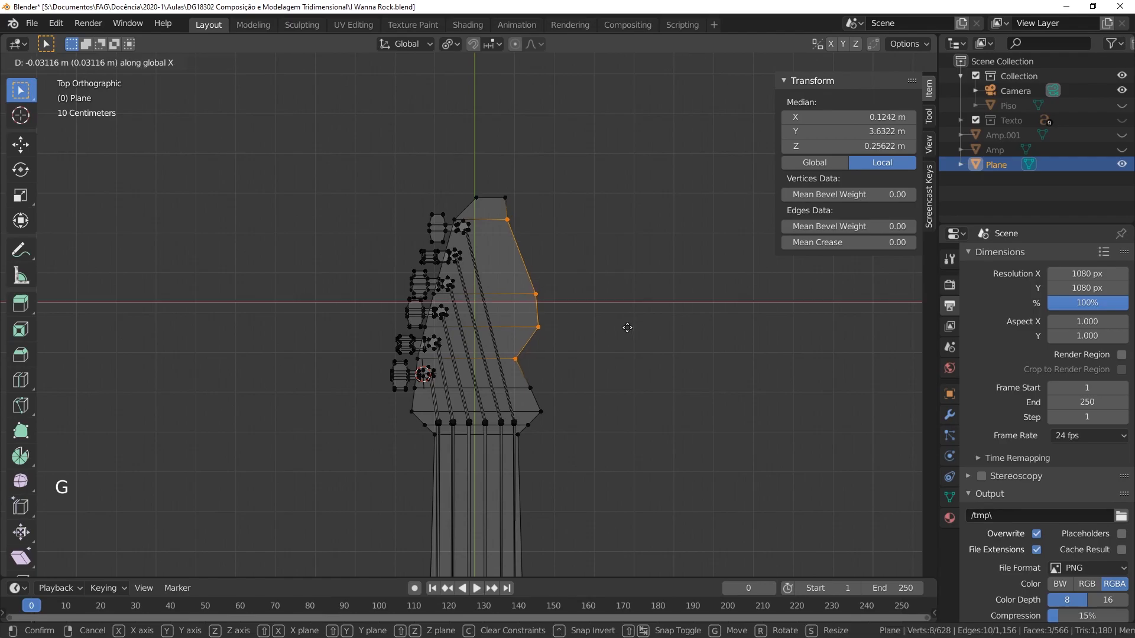
pyautogui.click(627, 328)
pyautogui.click(538, 410)
pyautogui.keyDown('shift'); pyautogui.click(532, 389); pyautogui.keyUp('shift')
pyautogui.press('c')
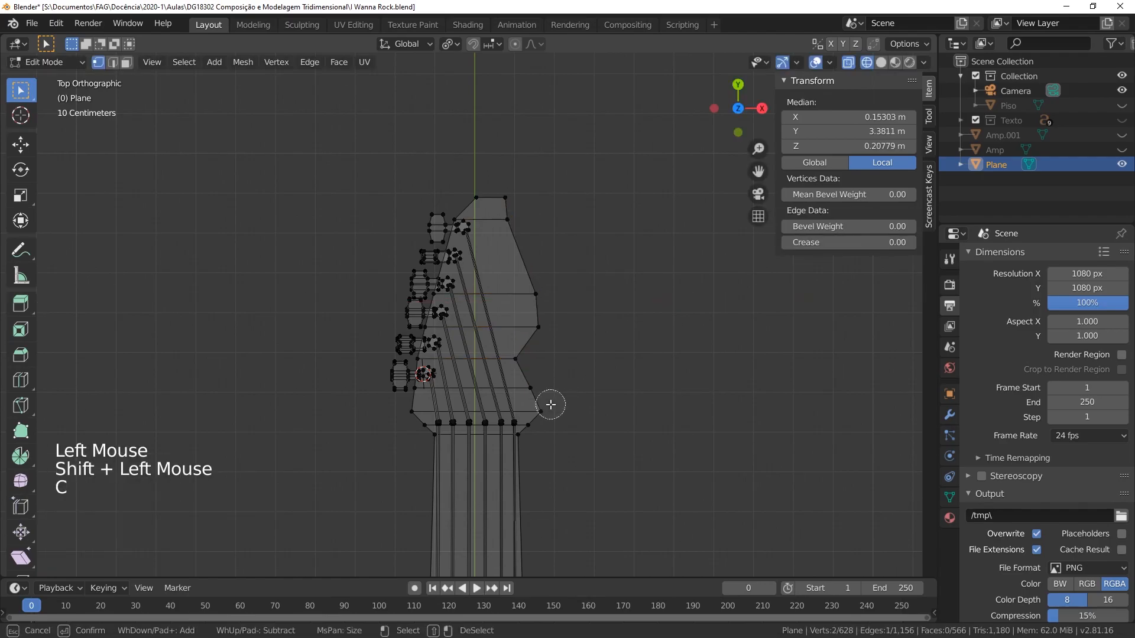
pyautogui.press('g')
pyautogui.press('x')
pyautogui.press('Escape')
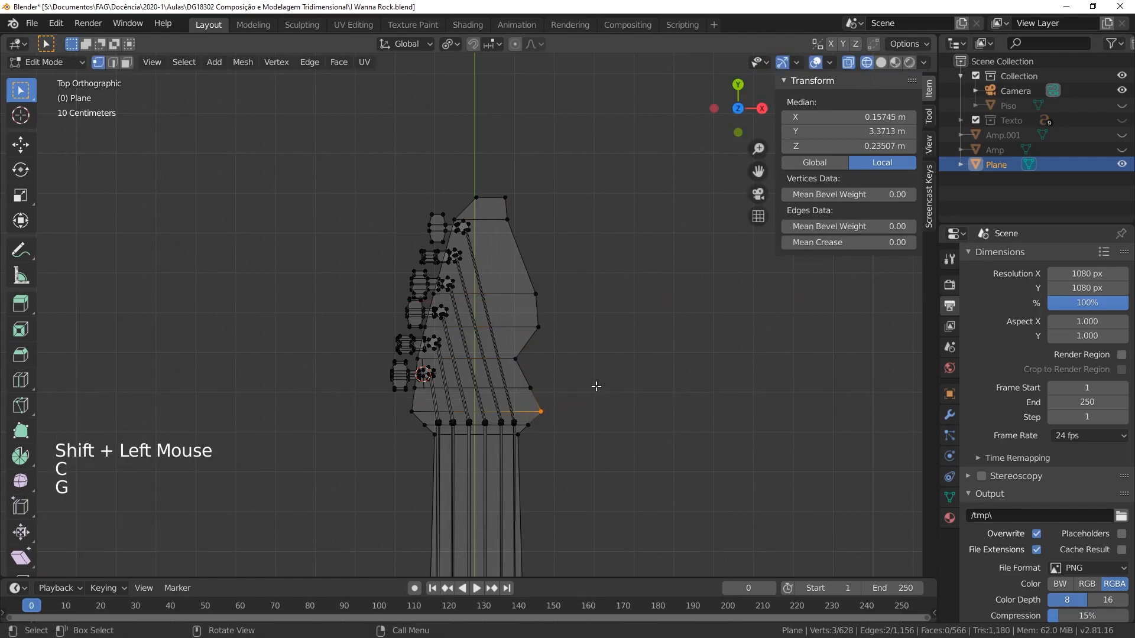
# Step: Move the outermost corner at the base of the headstock's pegless side about 0.016 m inward along X
pyautogui.hotkey('alt', 'a')
pyautogui.press('c')
pyautogui.click(544, 413)
pyautogui.rightClick(544, 413)
pyautogui.press('g')
pyautogui.press('x')
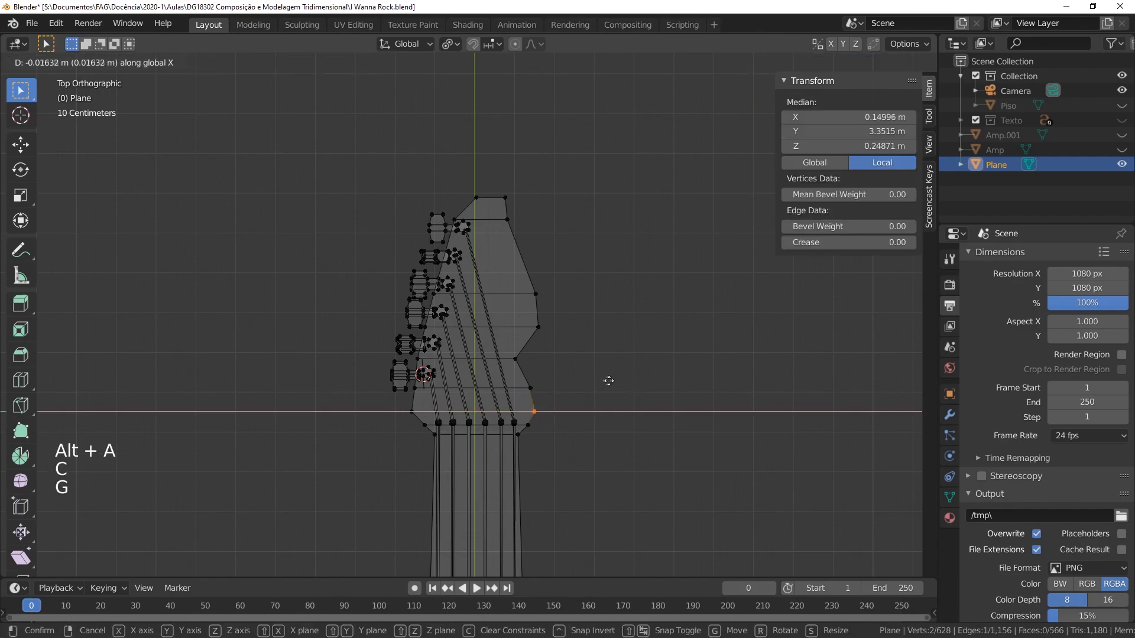
pyautogui.click(610, 382)
# Step: Reposition the notch vertices on the headstock's pegless side slightly outward to soften the contour
pyautogui.hotkey('alt', 'a')
pyautogui.press('c')
pyautogui.click(520, 360)
pyautogui.rightClick(576, 349)
pyautogui.press('g')
pyautogui.click(578, 338)
# Step: Move the two vertex pairs of the bulge on the headstock's pegless side about 0.09 m inward along X
pyautogui.hotkey('alt', 'a')
pyautogui.press('c')
pyautogui.click(548, 318)
pyautogui.click(542, 298)
pyautogui.rightClick(603, 282)
pyautogui.press('g')
pyautogui.press('x')
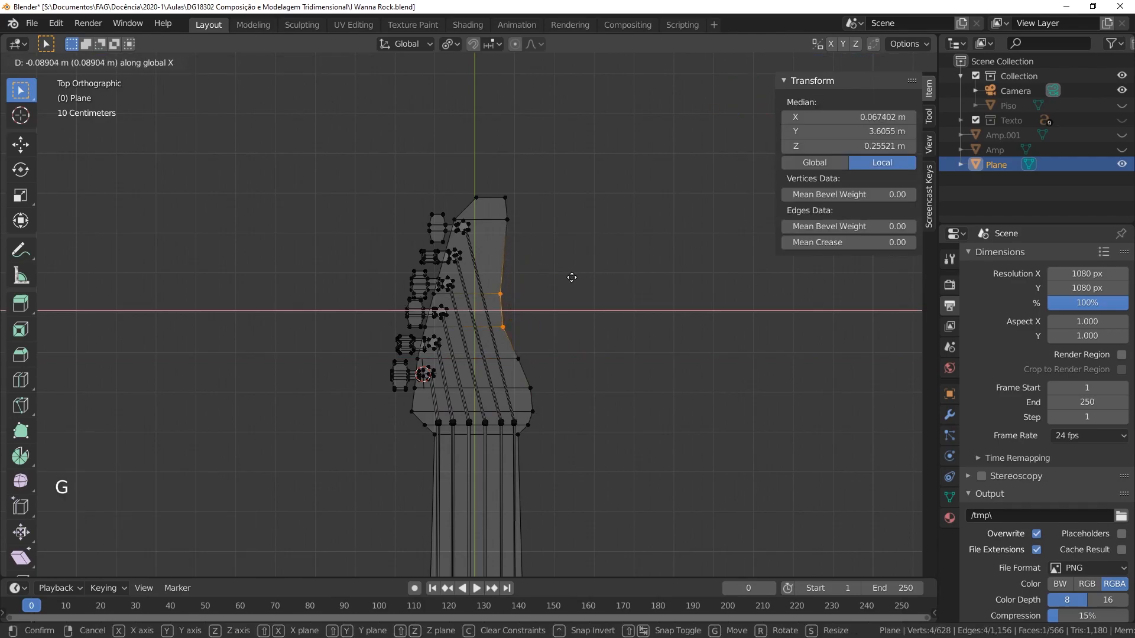
pyautogui.click(573, 277)
# Step: Nudge the upper vertices of the former bulge slightly further inward along X
pyautogui.hotkey('alt', 'a')
pyautogui.press('x')
pyautogui.press('c')
pyautogui.click(507, 294)
pyautogui.rightClick(565, 282)
pyautogui.press('g')
pyautogui.press('x')
pyautogui.click(560, 281)
# Step: Move the vertices just below the headstock's tip on the pegless side inward along X to narrow the outline
pyautogui.hotkey('alt', 'a')
pyautogui.press('c')
pyautogui.click(517, 225)
pyautogui.rightClick(560, 234)
pyautogui.press('g')
pyautogui.press('x')
pyautogui.click(547, 233)
# Step: Move the tip's pegless-side corner about 0.037 m inward along X and return to Object Mode with solid shading
pyautogui.hotkey('alt', 'a')
pyautogui.press('c')
pyautogui.click(513, 199)
pyautogui.rightClick(568, 207)
pyautogui.press('g')
pyautogui.press('x')
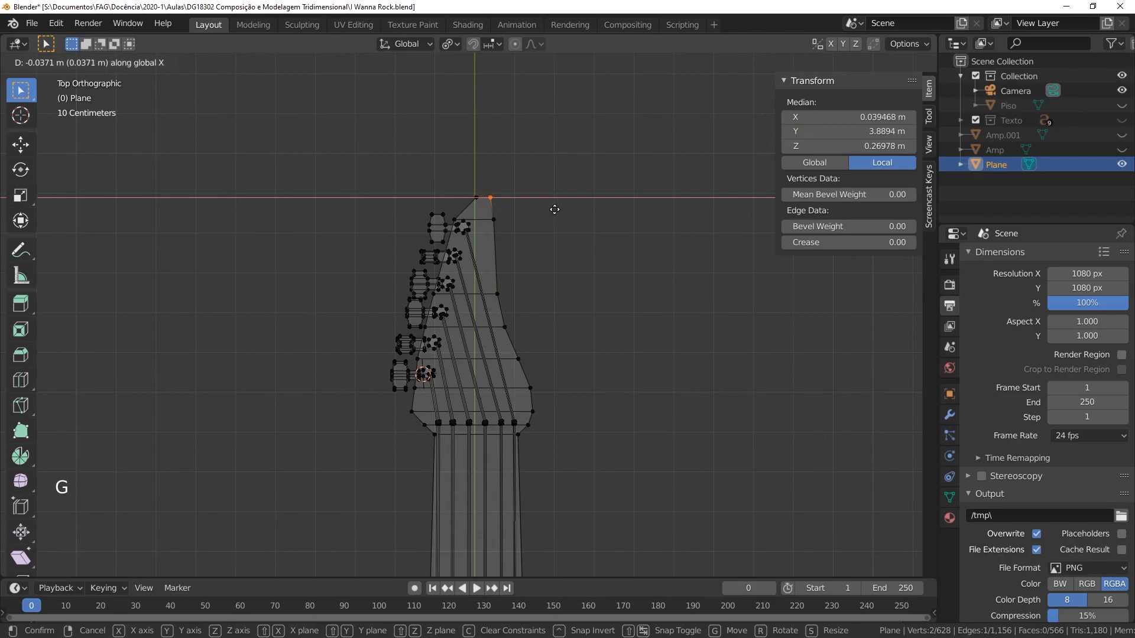
pyautogui.click(553, 210)
pyautogui.scroll(-2, 520, 319)
pyautogui.hotkey('alt', 'a')
pyautogui.press('Tab')
pyautogui.press('z')
pyautogui.click(619, 326)
# Step: In Edit Mode, duplicate four corner vertices of the bridge and shift the copy along Y toward the neck
pyautogui.scroll(-7, 619, 326)
pyautogui.moveTo(619, 326)
pyautogui.mouseDown(button='middle')
pyautogui.moveTo(534, 331)
pyautogui.moveTo(661, 431)
pyautogui.moveTo(604, 302)
pyautogui.moveTo(322, 344)
pyautogui.moveTo(420, 301)
pyautogui.moveTo(284, 326)
pyautogui.mouseUp(button='middle')
pyautogui.scroll(3, 661, 431)
pyautogui.scroll(2, 413, 308)
pyautogui.click(408, 307)
pyautogui.press('Tab')
pyautogui.click(363, 369)
pyautogui.keyDown('shift'); pyautogui.click(355, 289); pyautogui.keyUp('shift')
pyautogui.keyDown('shift'); pyautogui.click(302, 345); pyautogui.keyUp('shift')
pyautogui.keyDown('shift'); pyautogui.click(337, 279); pyautogui.keyUp('shift')
pyautogui.moveTo(414, 378); pyautogui.dragTo(525, 328, button='middle')
pyautogui.hotkey('shift', 'd')
pyautogui.rightClick(524, 328)
pyautogui.press('g')
pyautogui.press('y')
pyautogui.click(572, 330)
# Step: Extrude the copied bridge face into a thin pickup block beneath the strings
pyautogui.press('e')
pyautogui.click(596, 314)
pyautogui.moveTo(594, 314); pyautogui.dragTo(618, 349, button='middle')
# Step: Duplicate the whole pickup block along Y toward the neck and scale the copy narrower along Y
pyautogui.hotkey('alt', 'a')
pyautogui.press('l')
pyautogui.hotkey('shift', 'd')
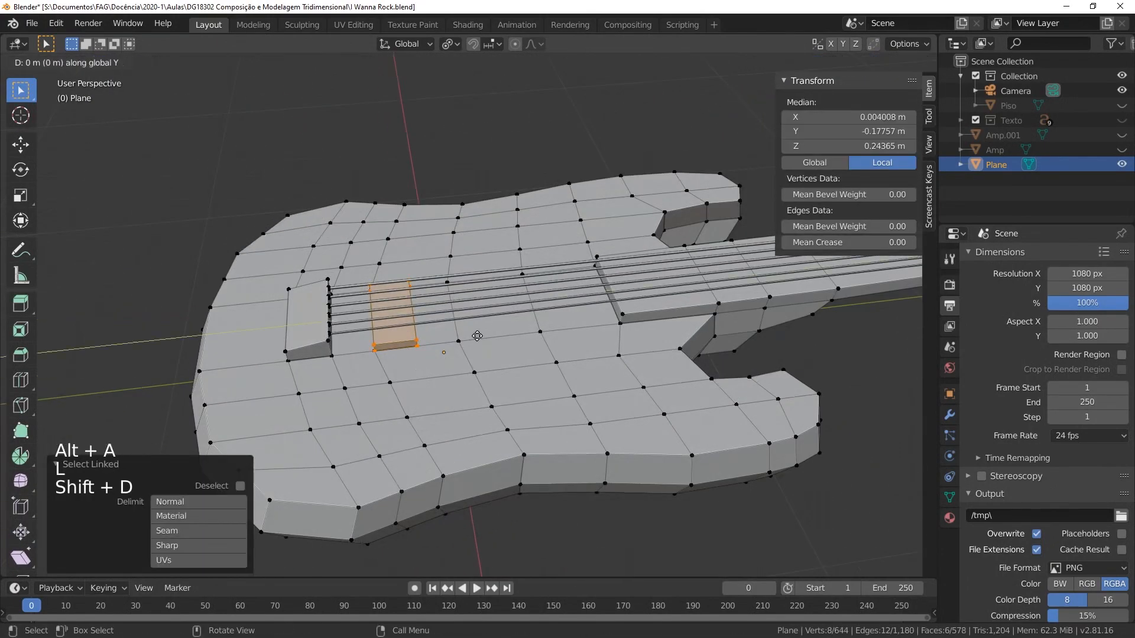
pyautogui.click(556, 329)
pyautogui.press('s')
pyautogui.press('y')
pyautogui.click(524, 322)
# Step: Duplicate the narrower pickup 0.236 m along Y toward the neck to make a third one
pyautogui.hotkey('shift', 'd')
pyautogui.press('y')
pyautogui.click(589, 318)
# Step: Place the 3D cursor on the body beside the bridge, add a six-vertex circle, scale it down and fill it
pyautogui.moveTo(588, 318); pyautogui.dragTo(481, 364, button='middle')
pyautogui.keyDown('shift'); pyautogui.moveTo(482, 364); pyautogui.dragTo(452, 398, button='middle'); pyautogui.keyUp('shift')
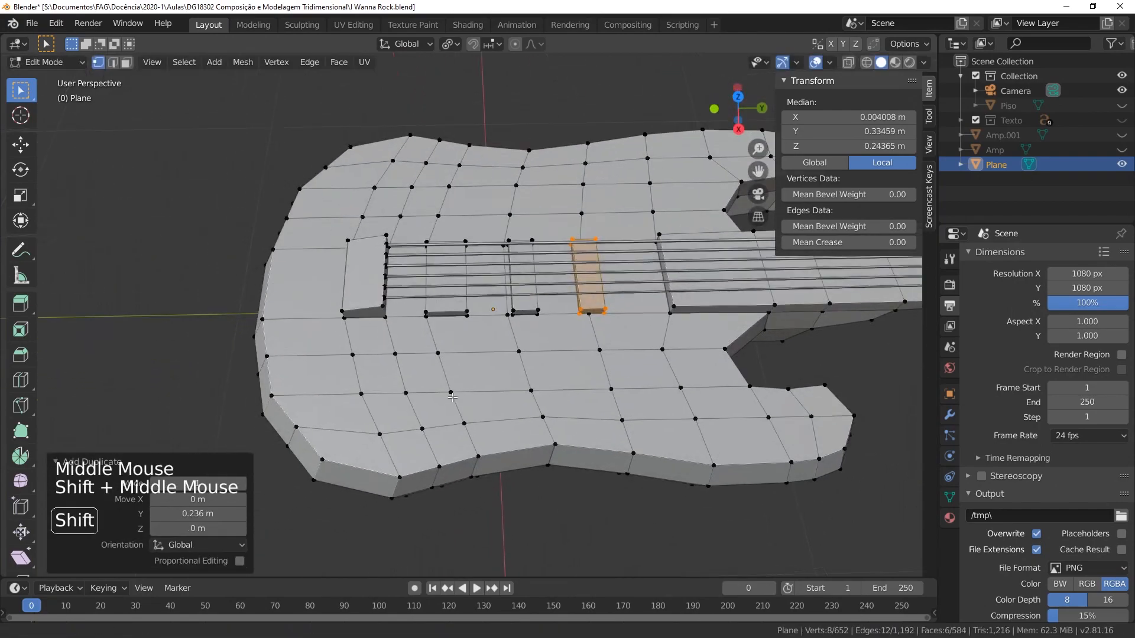
pyautogui.moveTo(429, 433); pyautogui.dragTo(355, 405, button='middle')
pyautogui.keyDown('shift'); pyautogui.rightClick(349, 402); pyautogui.keyUp('shift')
pyautogui.hotkey('shift', 'a')
pyautogui.click(495, 375)
pyautogui.press('s')
pyautogui.click(454, 387)
pyautogui.press('f')
# Step: Raise the filled hexagon along Z to the body's top surface
pyautogui.moveTo(451, 394); pyautogui.dragTo(502, 348, button='middle')
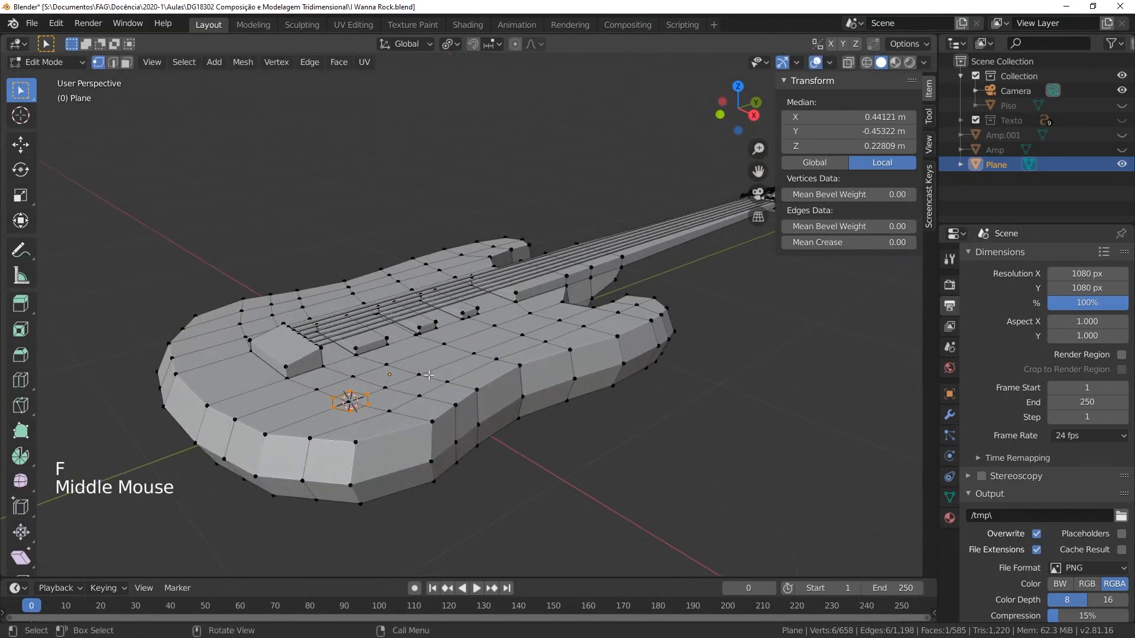
pyautogui.press('g')
pyautogui.press('z')
pyautogui.click(426, 354)
# Step: Extrude the hexagon into a low knob base, extrude it again 0.0126 m and scale that top face down
pyautogui.scroll(3, 418, 355)
pyautogui.keyDown('shift'); pyautogui.moveTo(386, 383); pyautogui.dragTo(535, 254, button='middle'); pyautogui.keyUp('shift')
pyautogui.press('e')
pyautogui.click(630, 354)
pyautogui.press('s')
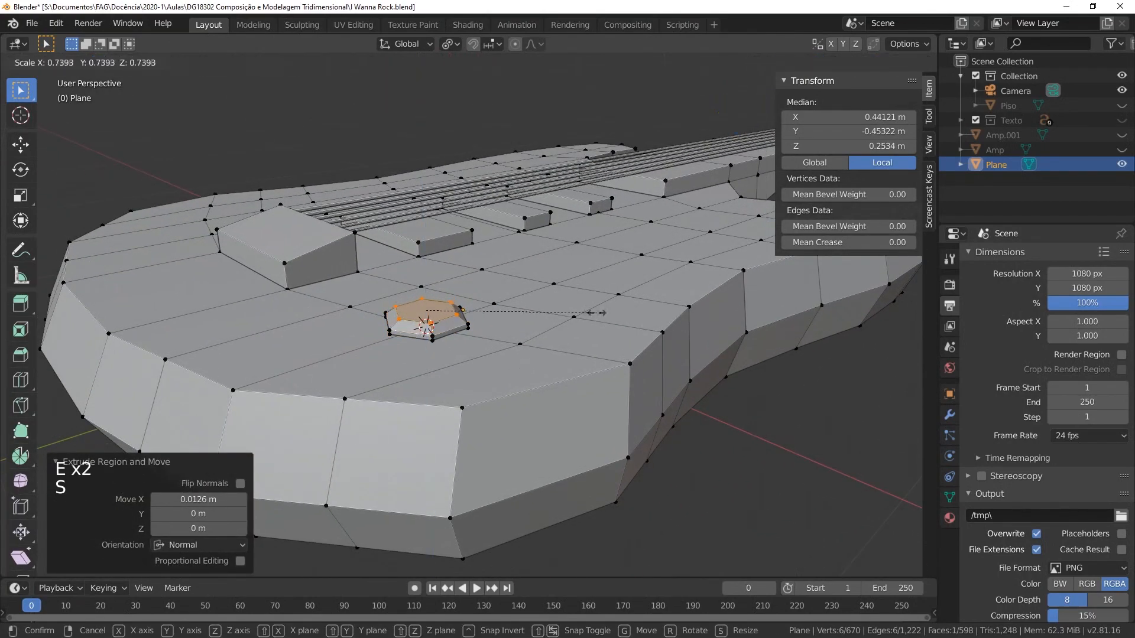
pyautogui.click(572, 314)
# Step: Extrude the knob's top face upward twice and scale the last face slightly smaller to form the cap
pyautogui.press('e')
pyautogui.click(577, 291)
pyautogui.press('e')
pyautogui.click(598, 277)
pyautogui.press('s')
pyautogui.click(592, 276)
pyautogui.hotkey('alt', 'a')
# Step: Duplicate the whole knob within the XY plane toward the pickups and rotate the copy about Z
pyautogui.moveTo(582, 279); pyautogui.dragTo(422, 387, button='middle')
pyautogui.scroll(-3, 503, 346)
pyautogui.scroll(2, 446, 325)
pyautogui.press('l')
pyautogui.hotkey('shift', 'd')
pyautogui.hotkey('shift', 'z')
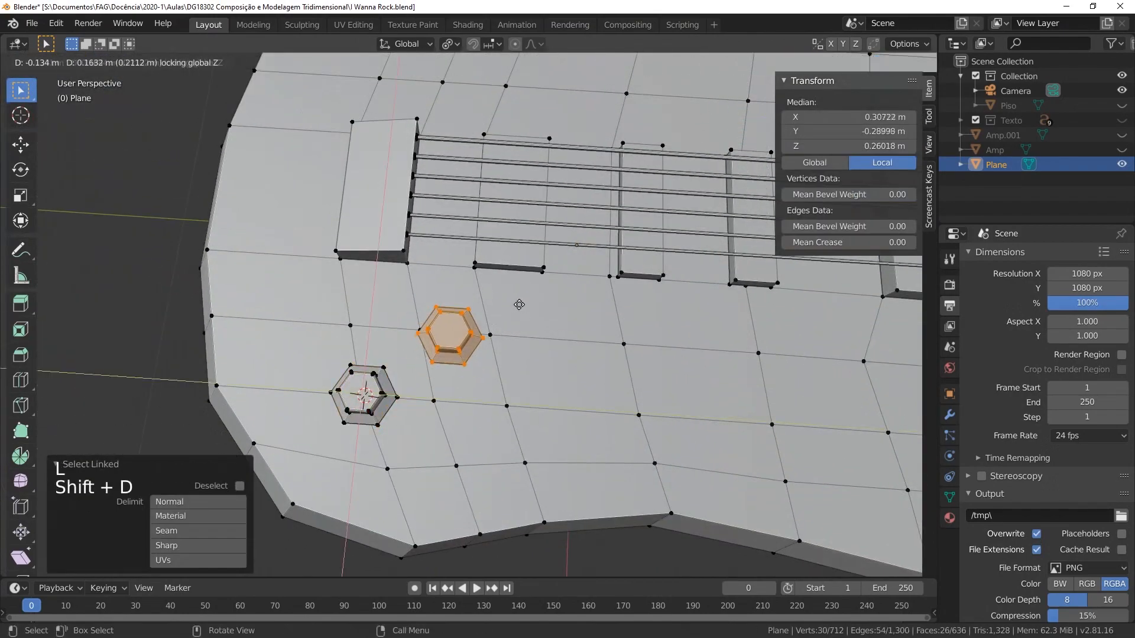
pyautogui.click(508, 303)
pyautogui.press('r')
pyautogui.press('z')
pyautogui.click(567, 399)
# Step: Duplicate the second knob by 0.18 m in X and 0.0786 m in Y, and rotate the copy about Z
pyautogui.hotkey('shift', 'd')
pyautogui.hotkey('shift', 'z')
pyautogui.click(605, 483)
pyautogui.press('r')
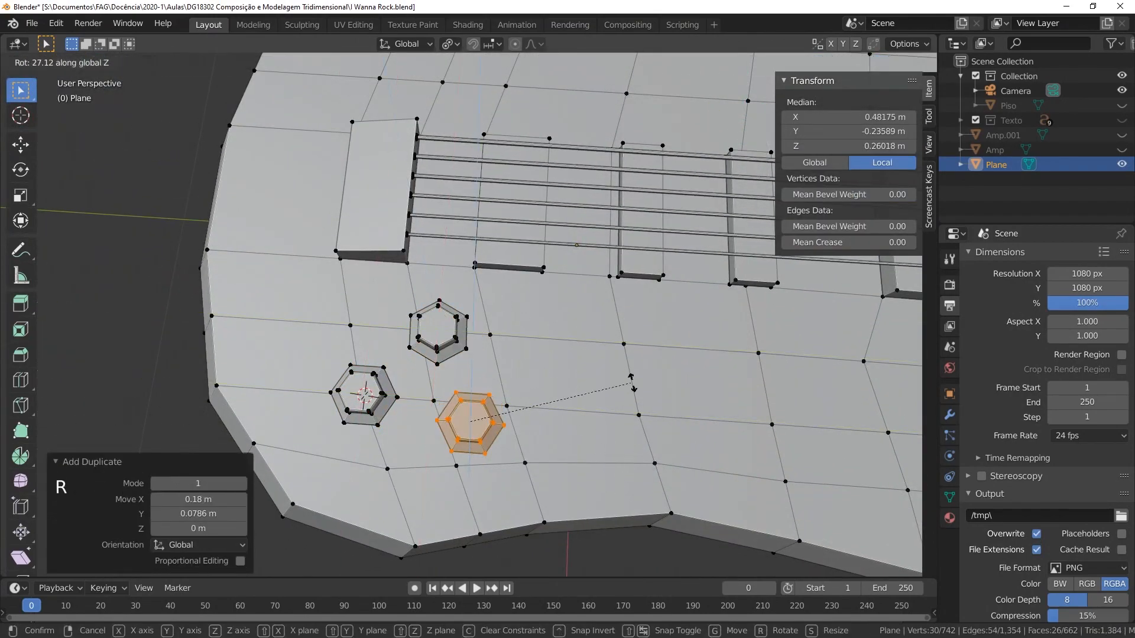
pyautogui.click(580, 306)
# Step: Return to Object Mode and examine the pickups, the knobs and the whole guitar in perspective
pyautogui.scroll(-2, 570, 313)
pyautogui.hotkey('alt', 'a')
pyautogui.moveTo(532, 349); pyautogui.dragTo(567, 319, button='middle')
pyautogui.press('Tab')
pyautogui.scroll(-3, 550, 331)
pyautogui.moveTo(490, 343); pyautogui.dragTo(446, 412, button='middle')
pyautogui.scroll(2, 347, 331)
pyautogui.moveTo(347, 332); pyautogui.dragTo(549, 331, button='middle')
pyautogui.press('Tab')
pyautogui.scroll(-4, 568, 325)
pyautogui.scroll(2, 568, 325)
pyautogui.press('Tab')
pyautogui.scroll(-2, 556, 331)
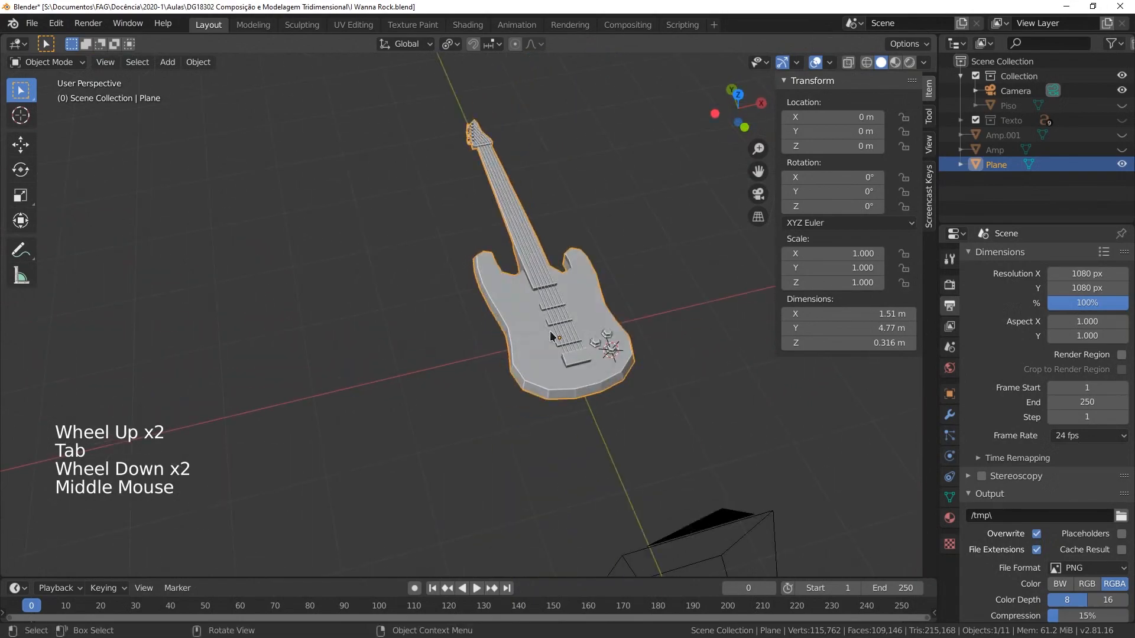
# Step: Switch to the camera view and unhide Amp.001, Amp, the Texto collection and the Piso floor
pyautogui.click(758, 198)
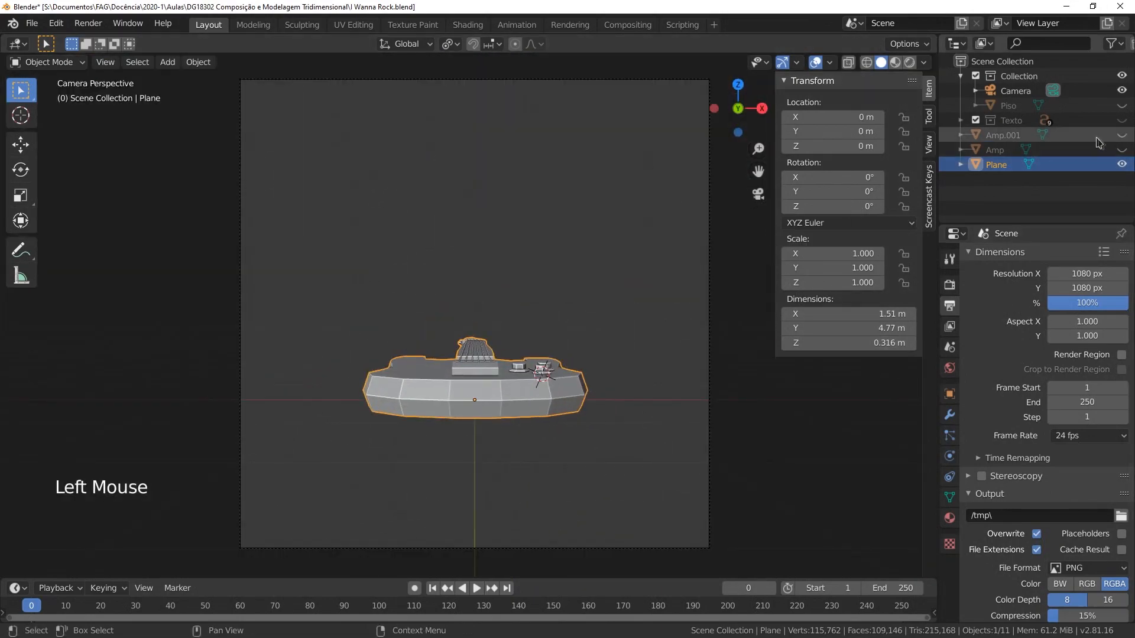
pyautogui.click(1122, 134)
pyautogui.click(1122, 150)
pyautogui.click(1122, 120)
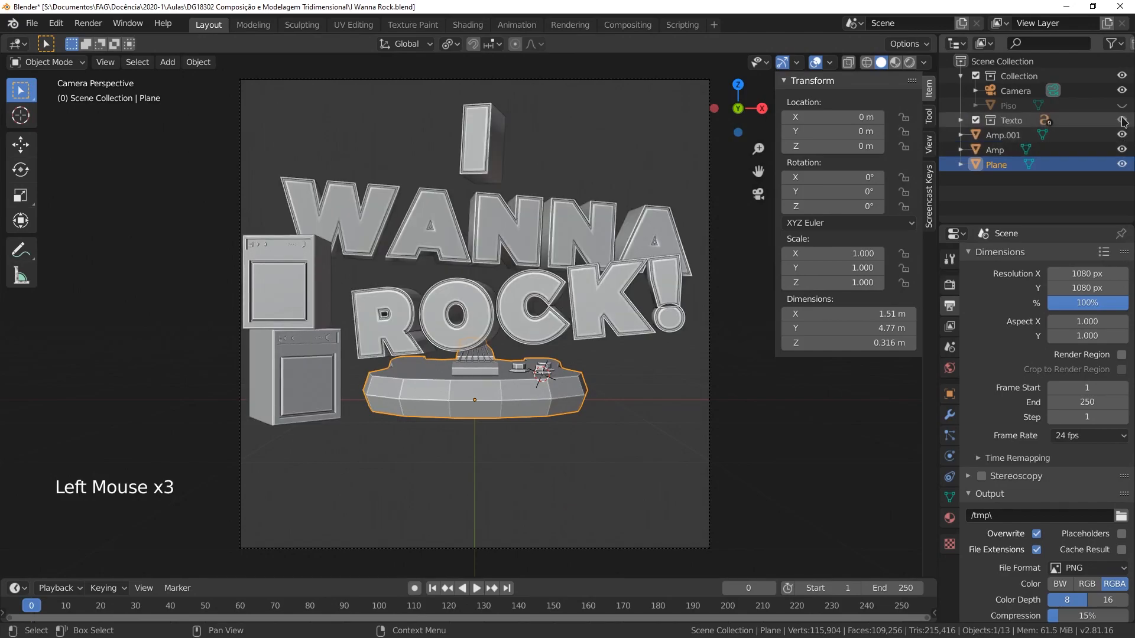
pyautogui.click(1122, 105)
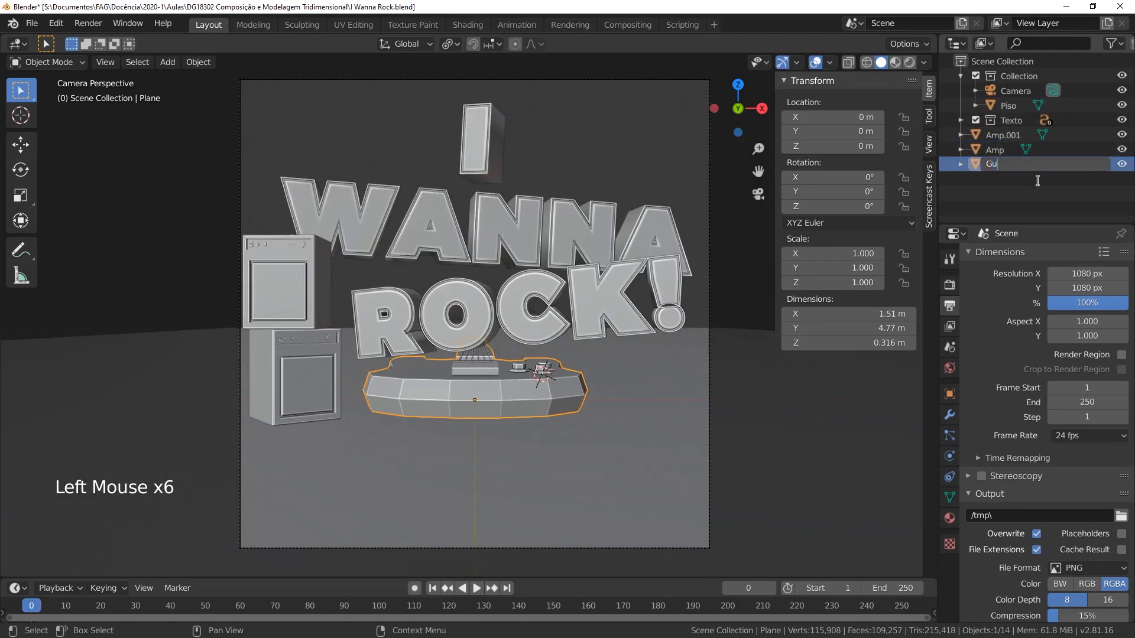
# Step: Rename the Plane object as Guitarra and save the file
pyautogui.write('ra')
pyautogui.press('Return')
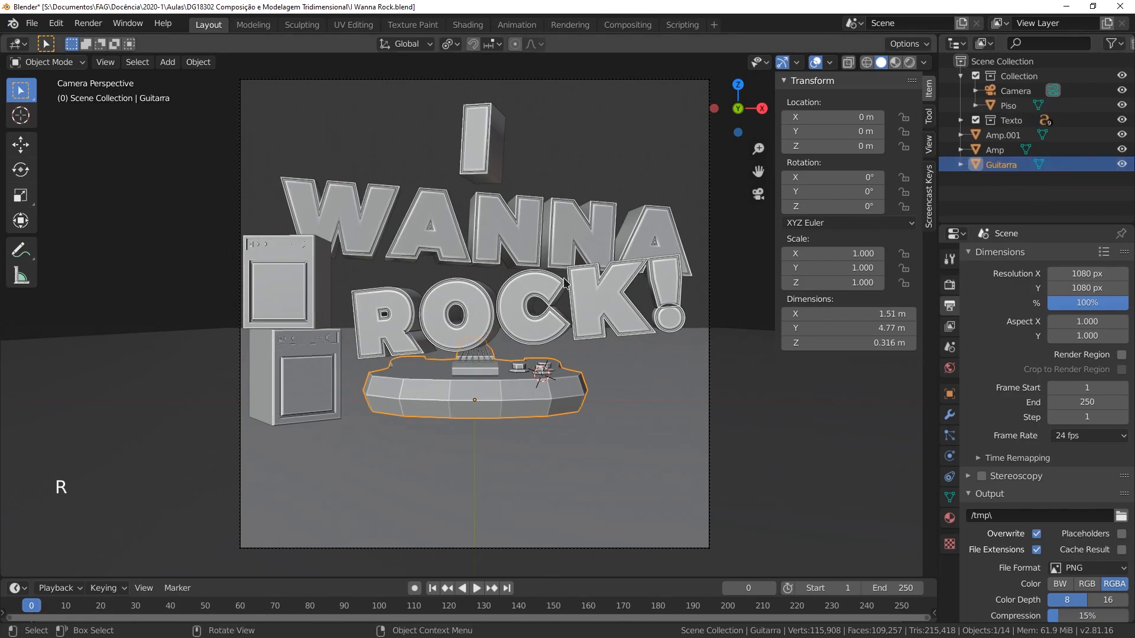
pyautogui.hotkey('ctrl', 's')
pyautogui.click(476, 406)
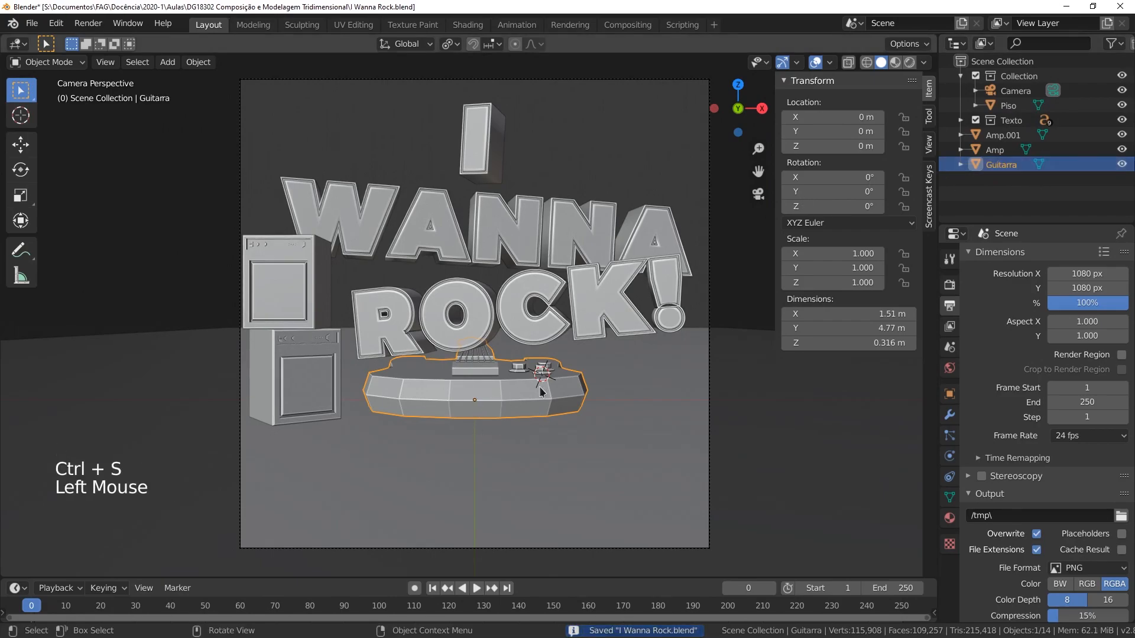
# Step: Scale the guitar uniformly by about 0.45 and stand it upright by rotating it 90° about X
pyautogui.press('s')
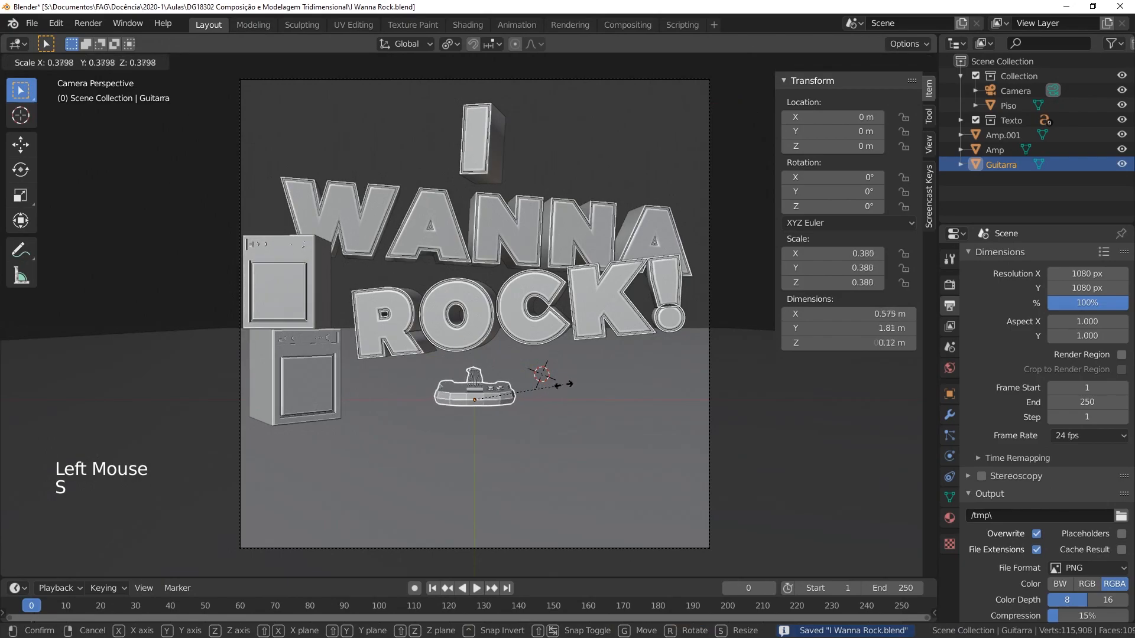
pyautogui.click(577, 381)
pyautogui.write('rx90')
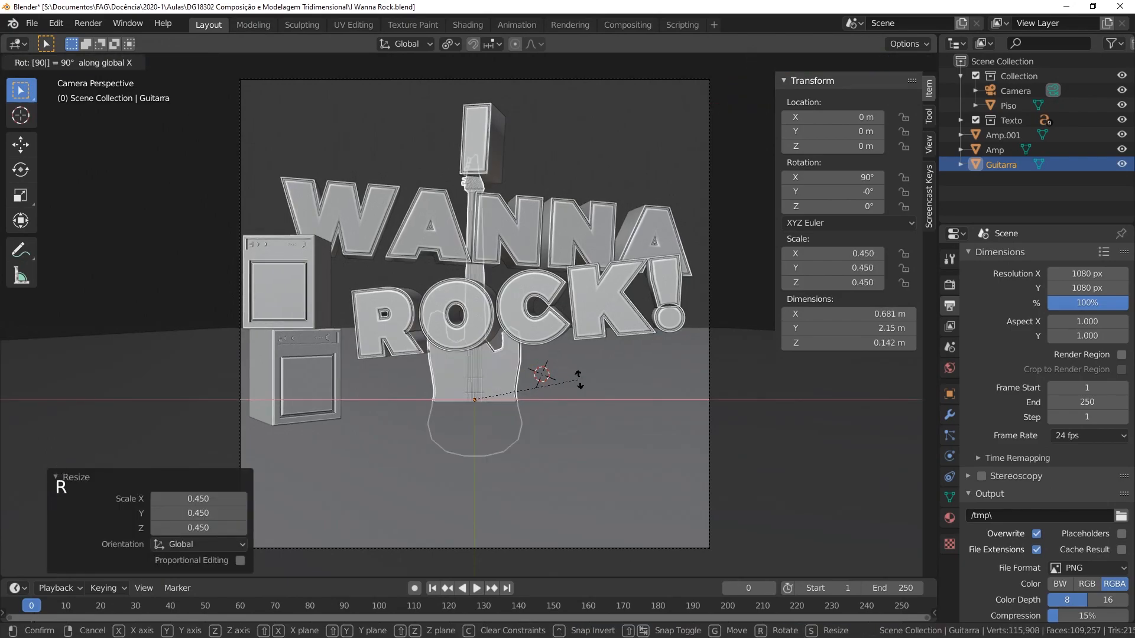
pyautogui.press('Return')
# Step: Move the guitar about 0.601 m in X and 0.399 m in Z, and bring it forward along Y to about -0.925 m
pyautogui.press('g')
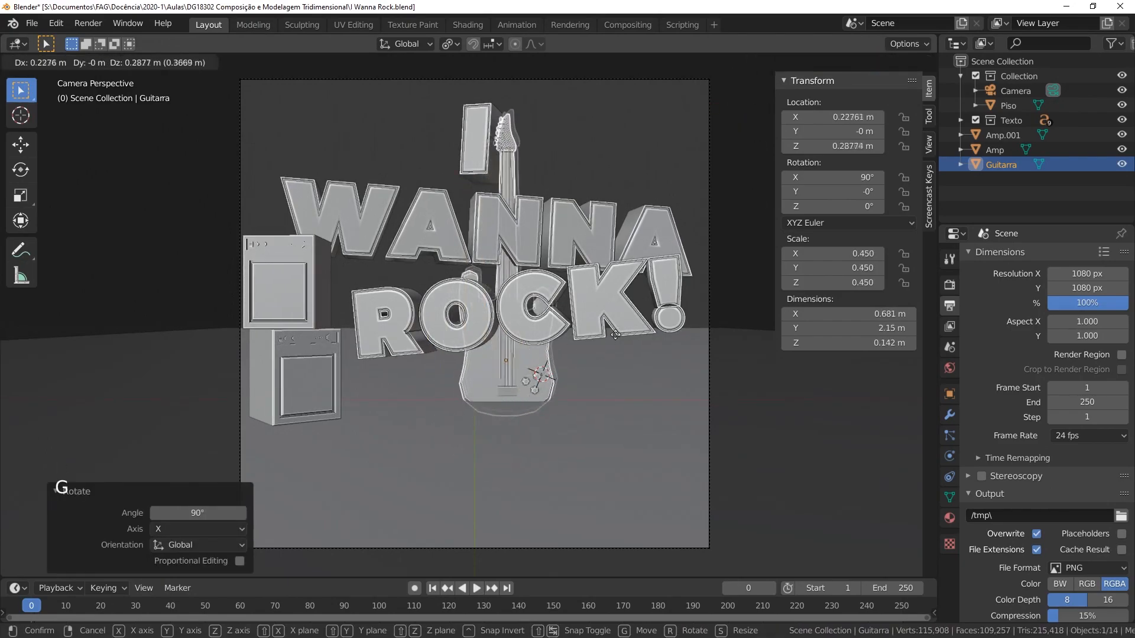
pyautogui.click(662, 324)
pyautogui.press('g')
pyautogui.press('y')
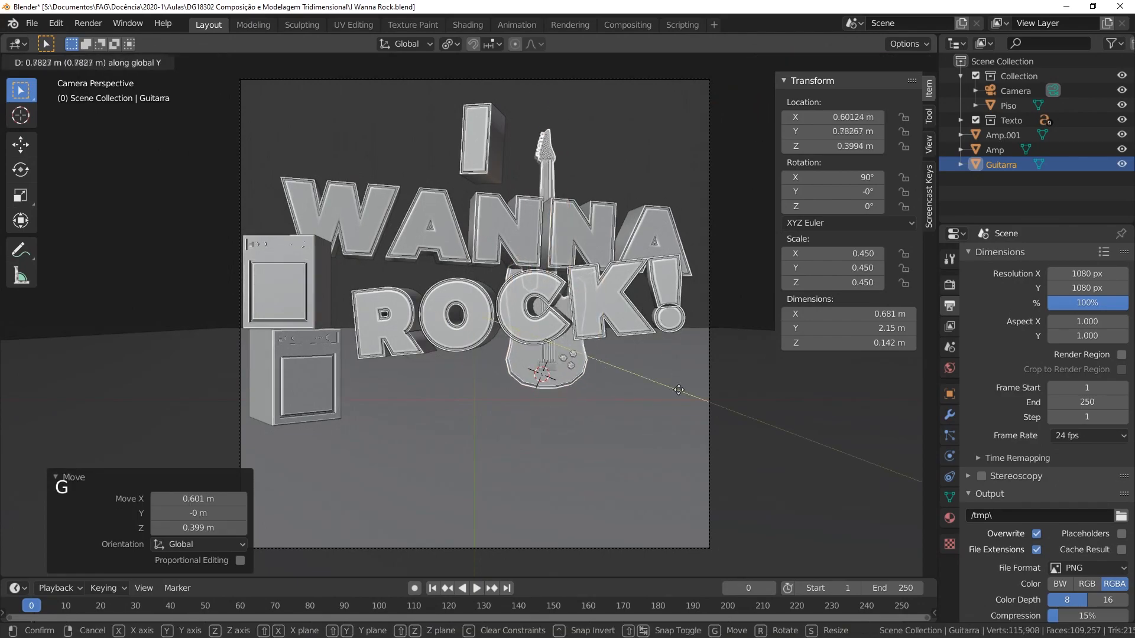
pyautogui.click(646, 258)
# Step: Scale the guitar by about 0.582 and move it about -1.34 m in X and -0.176 m in Z, in front of the amps
pyautogui.press('s')
pyautogui.click(653, 232)
pyautogui.press('g')
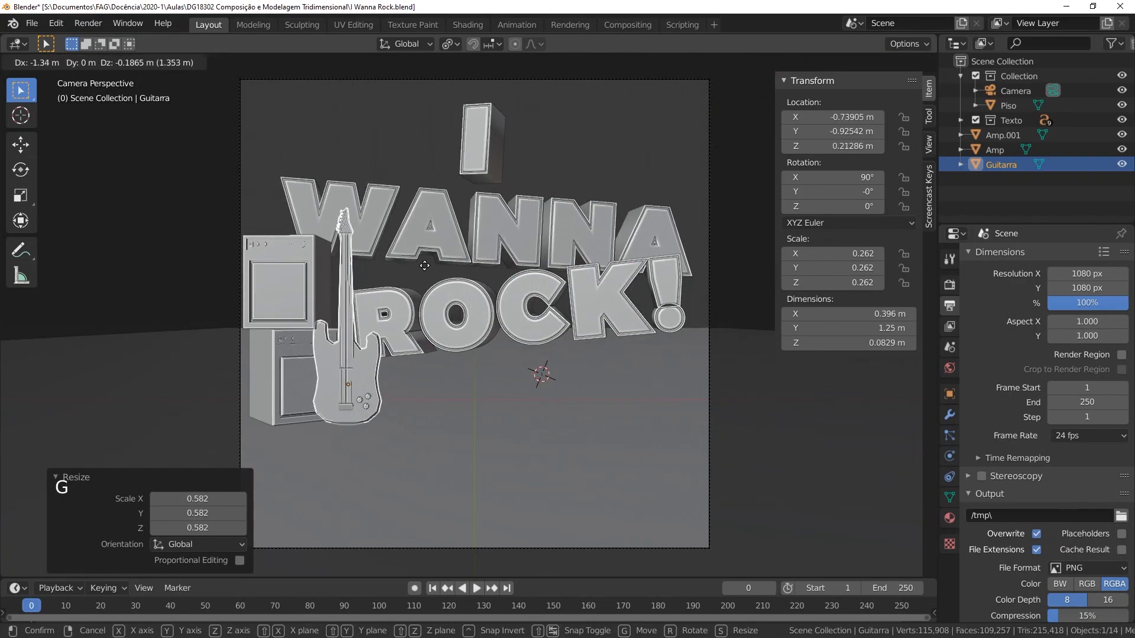
pyautogui.click(432, 272)
# Step: Move the guitar within the XY plane by about 1.56 m in X and -0.301 m in Y, and rotate it about -33.9° about Z
pyautogui.press('g')
pyautogui.hotkey('shift', 'z')
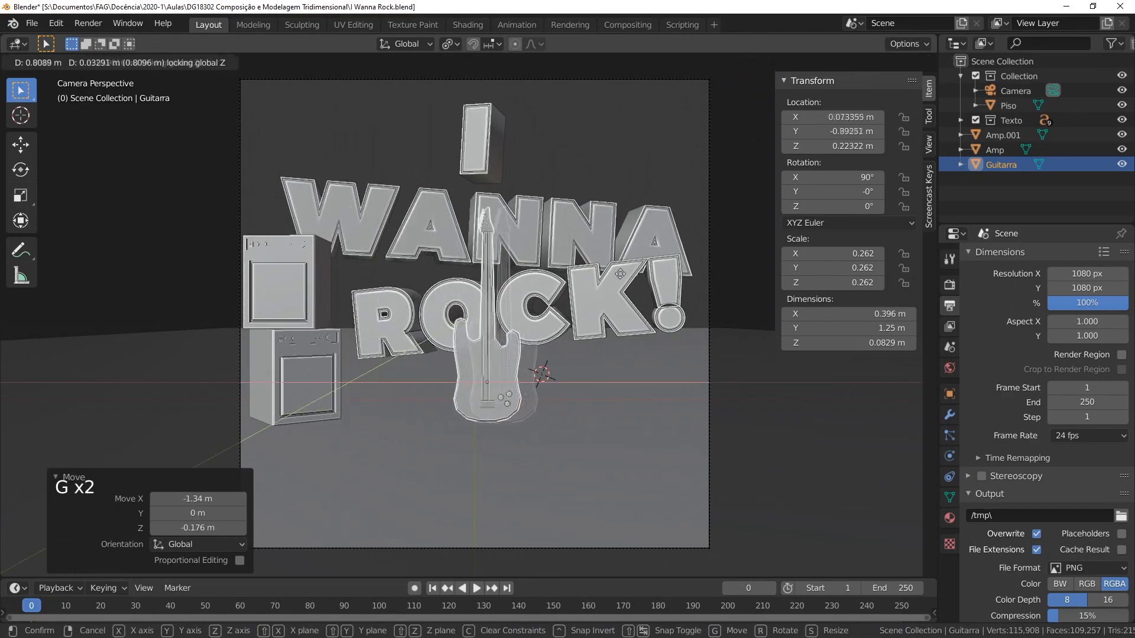
pyautogui.click(762, 304)
pyautogui.press('r')
pyautogui.press('z')
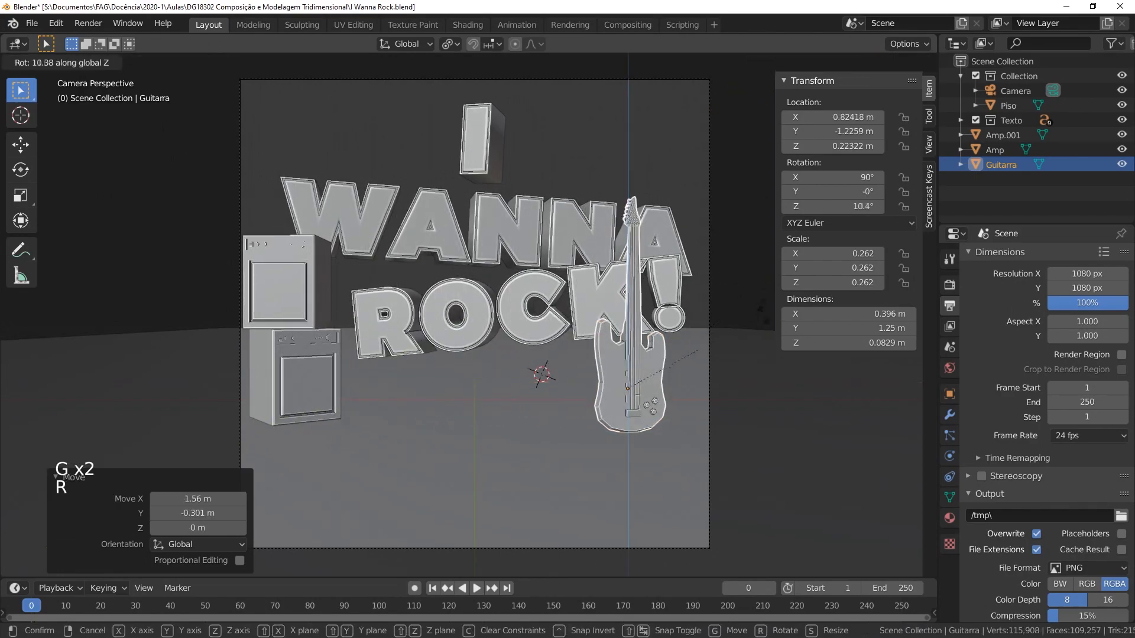
pyautogui.click(666, 261)
# Step: Tilt the guitar backward by rotating it about -18.7° around its local X axis
pyautogui.press('r')
pyautogui.press('r')
pyautogui.press('z')
pyautogui.press('z')
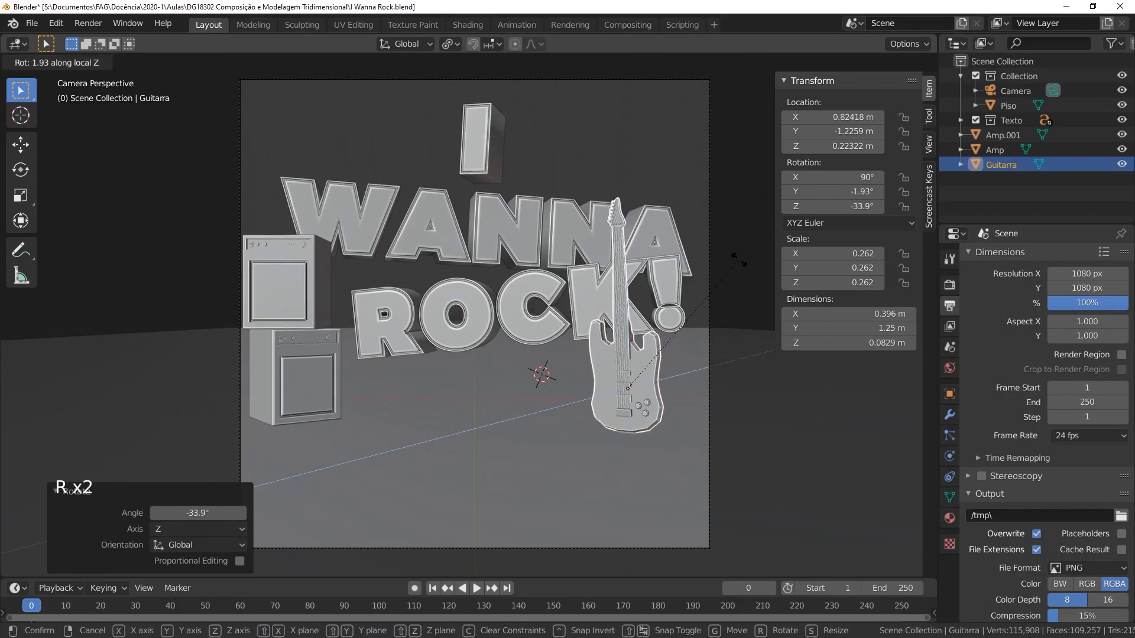
pyautogui.press('y')
pyautogui.press('y')
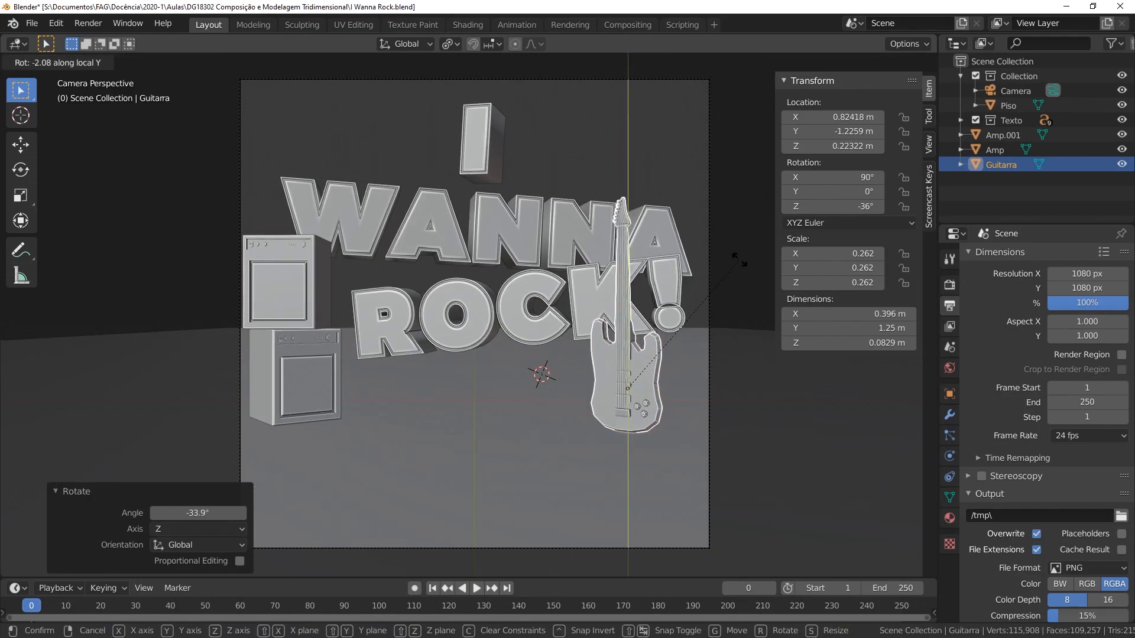
pyautogui.press('x')
pyautogui.press('x')
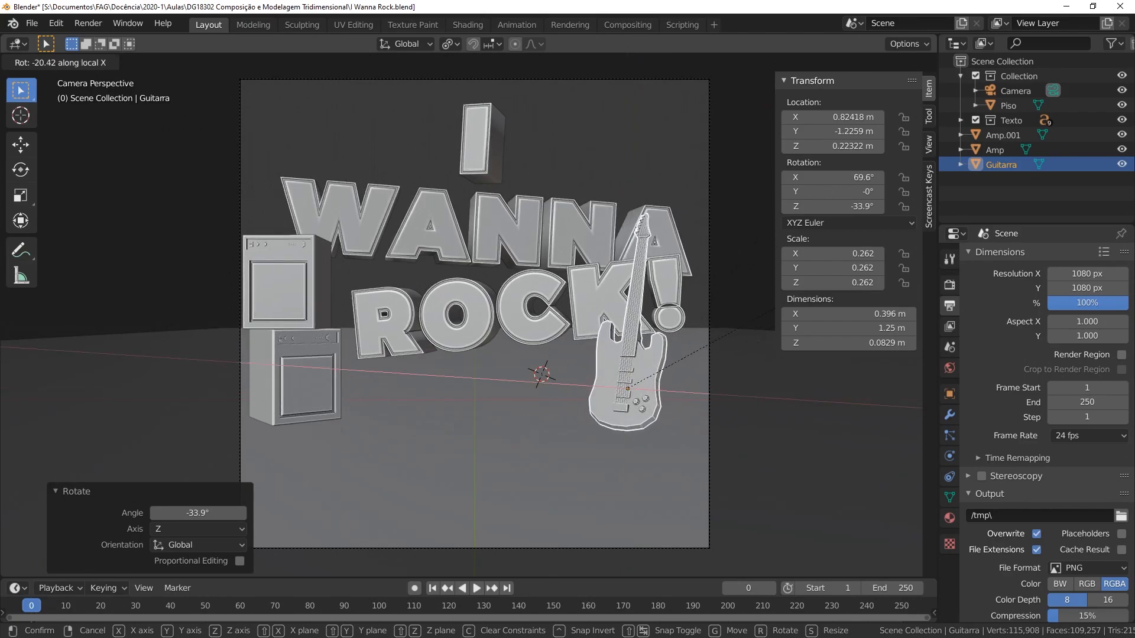
pyautogui.click(776, 306)
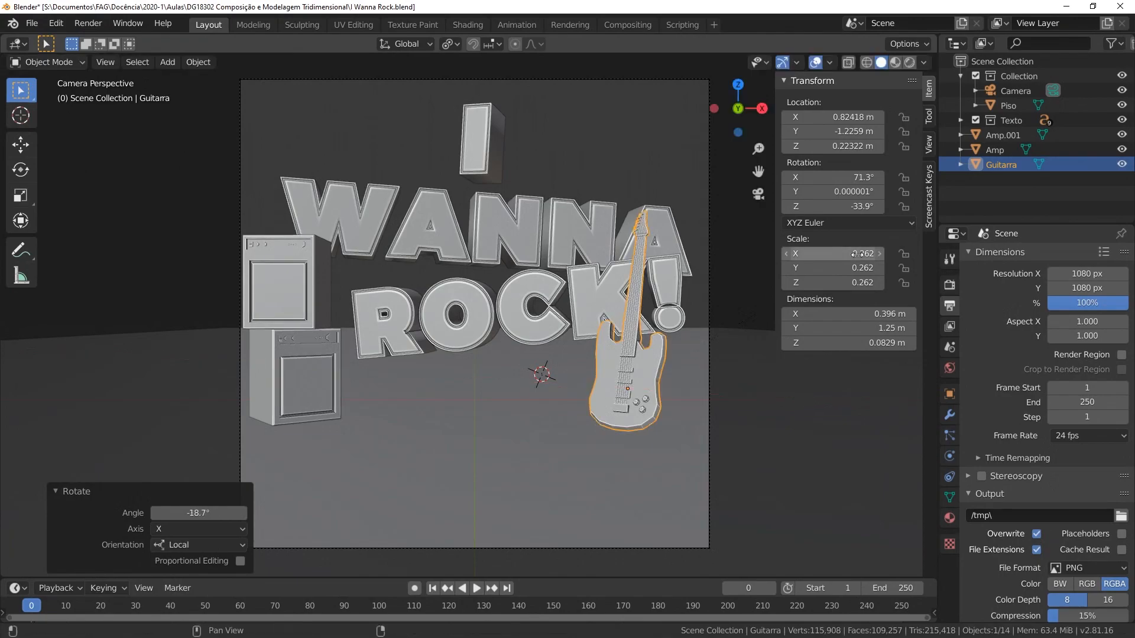
# Step: Move the guitar about 0.596 m along Y toward the lettering
pyautogui.moveTo(658, 349); pyautogui.dragTo(512, 377, button='middle')
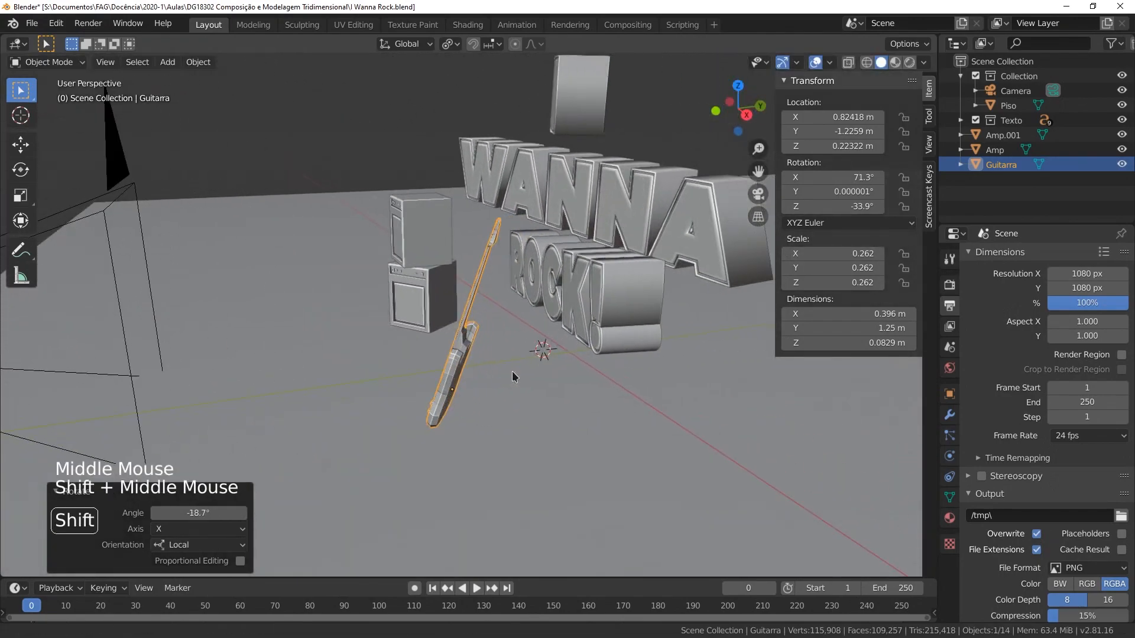
pyautogui.press('g')
pyautogui.press('y')
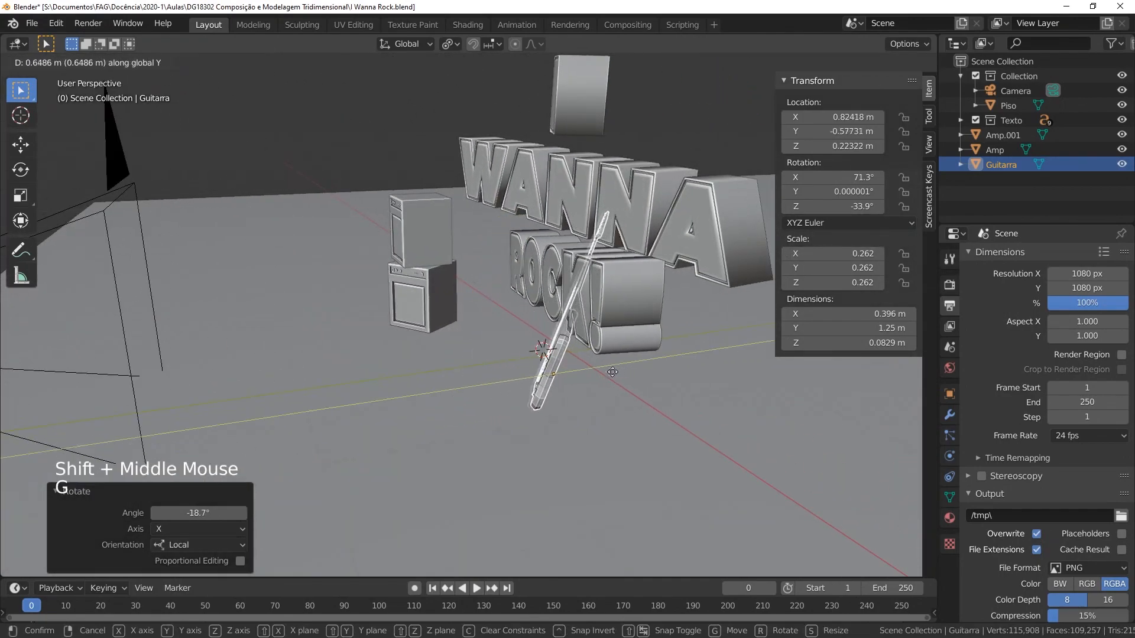
pyautogui.click(608, 373)
# Step: Move the guitar about 0.316 m in X beneath the exclamation mark and about -0.111 m in Y
pyautogui.moveTo(608, 373); pyautogui.dragTo(629, 328, button='middle')
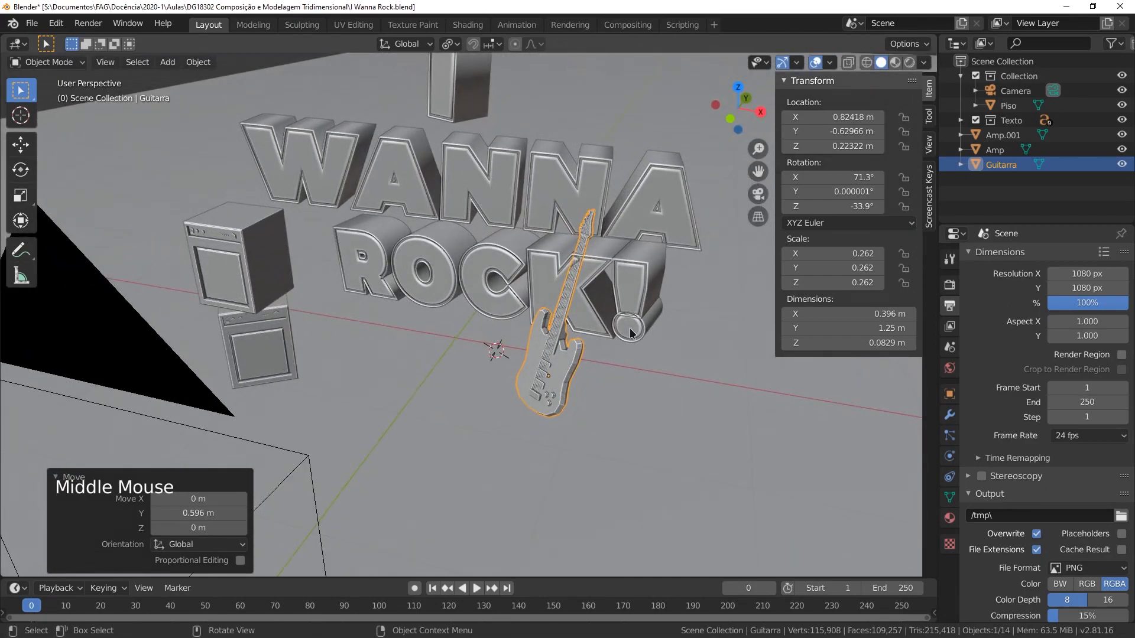
pyautogui.press('g')
pyautogui.press('x')
pyautogui.click(681, 343)
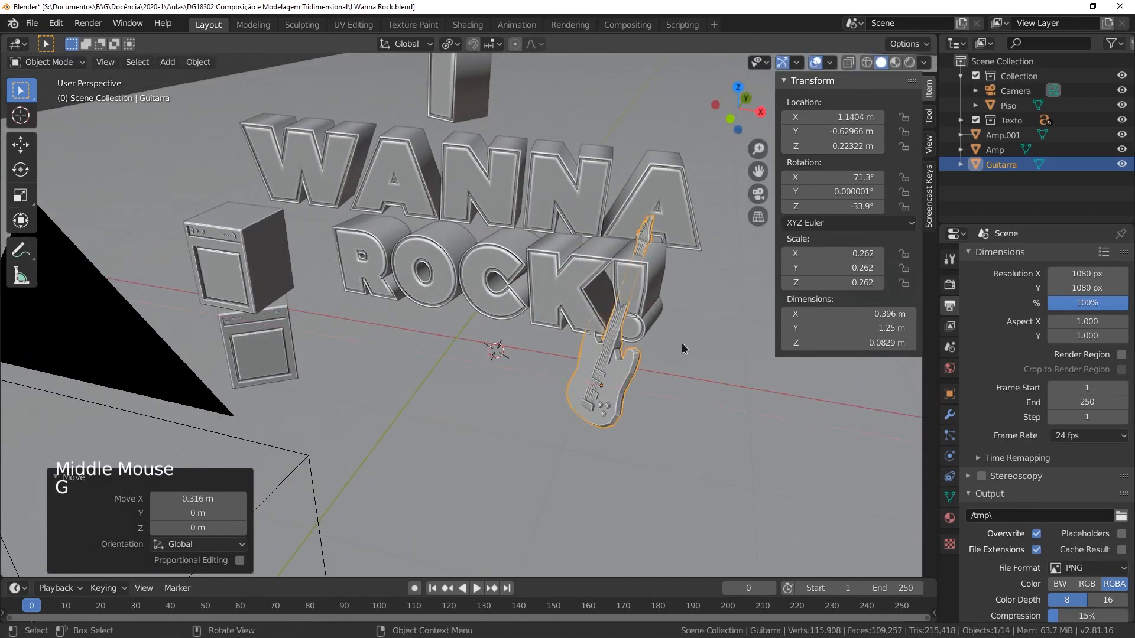
pyautogui.press('g')
pyautogui.press('y')
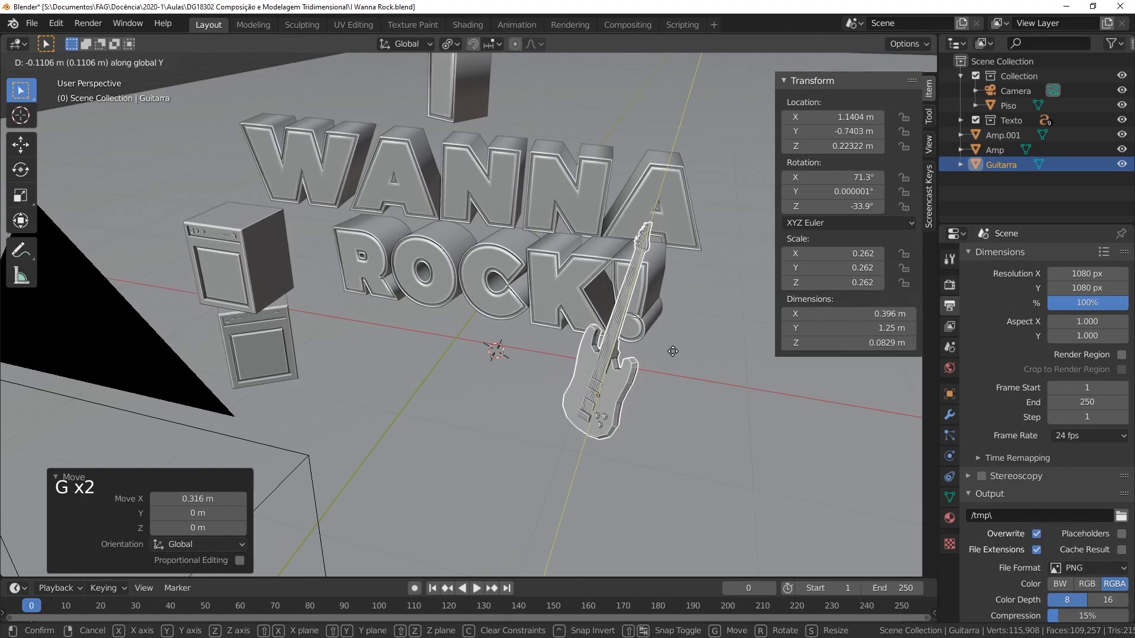
pyautogui.click(673, 351)
# Step: Nudge the guitar about -0.0026 m along Y so its neck leans against the lettering
pyautogui.scroll(2, 650, 343)
pyautogui.keyDown('shift'); pyautogui.moveTo(650, 342); pyautogui.dragTo(464, 325, button='middle'); pyautogui.keyUp('shift')
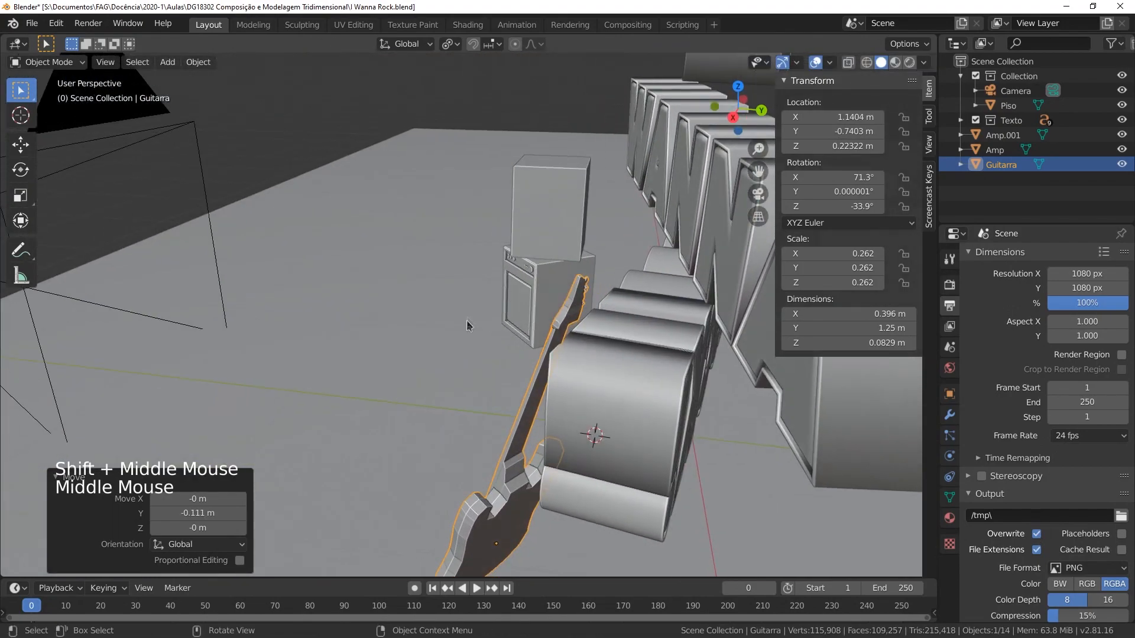
pyautogui.scroll(2, 592, 329)
pyautogui.press('g')
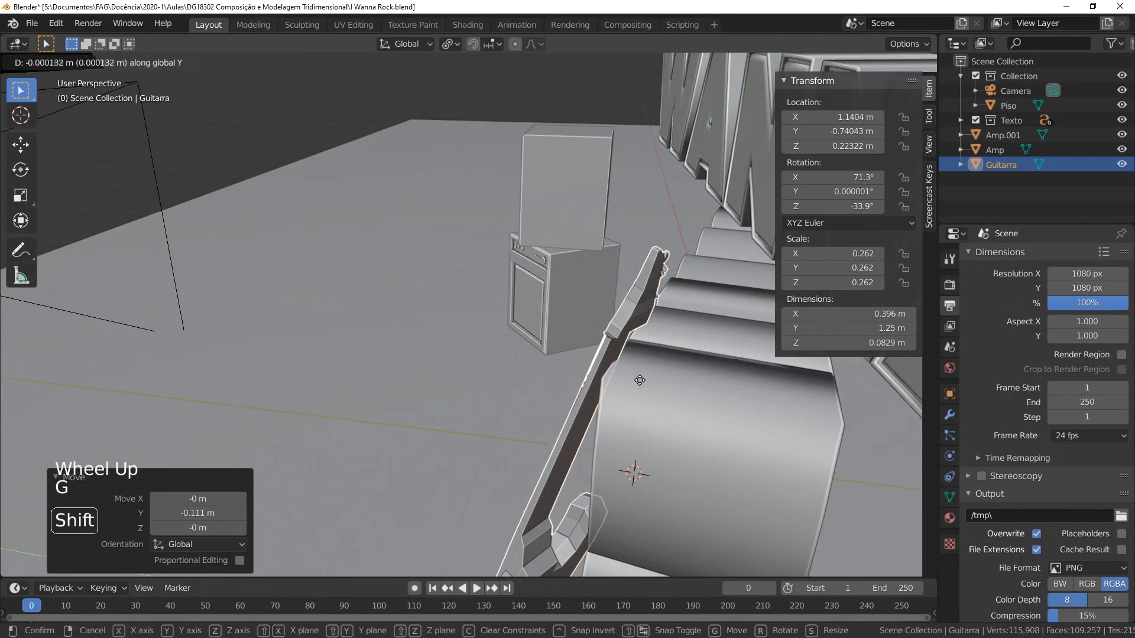
pyautogui.click(625, 385)
# Step: Lower the guitar about 0.018 m in Z toward the floor, return to the camera view and deselect everything
pyautogui.scroll(-2, 624, 385)
pyautogui.keyDown('shift'); pyautogui.moveTo(624, 384); pyautogui.dragTo(670, 282, button='middle'); pyautogui.keyUp('shift')
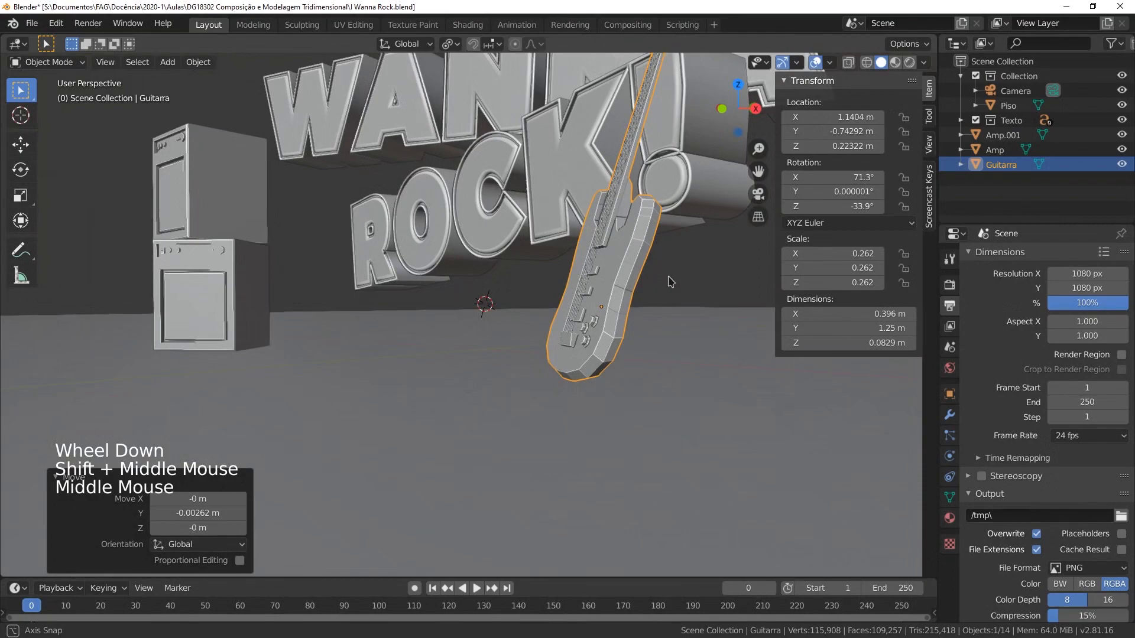
pyautogui.press('g')
pyautogui.press('z')
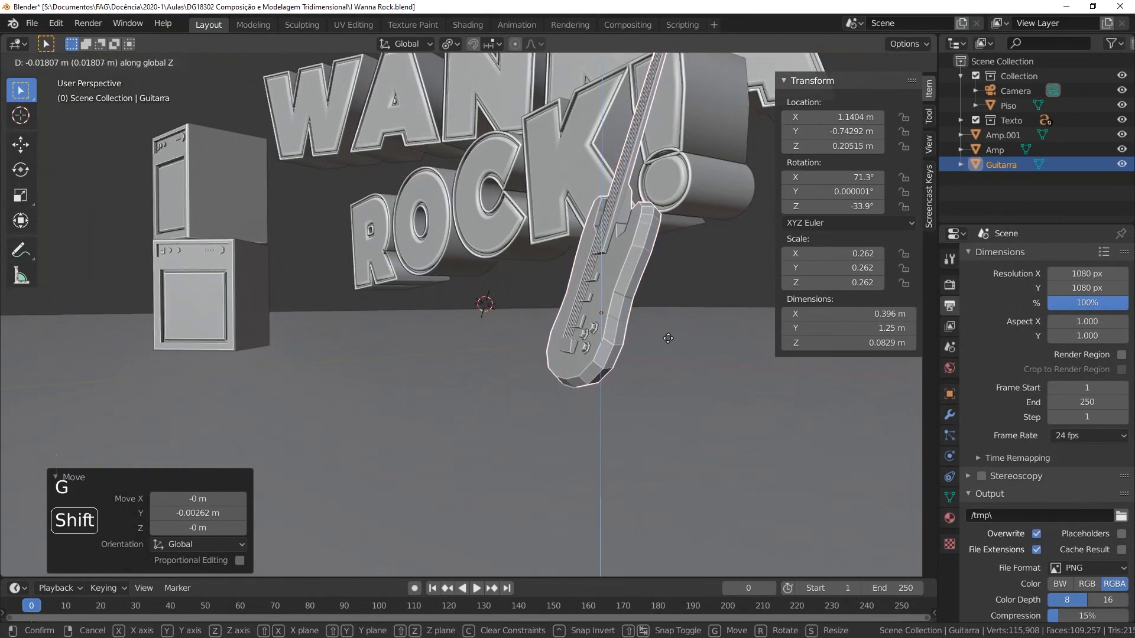
pyautogui.click(667, 338)
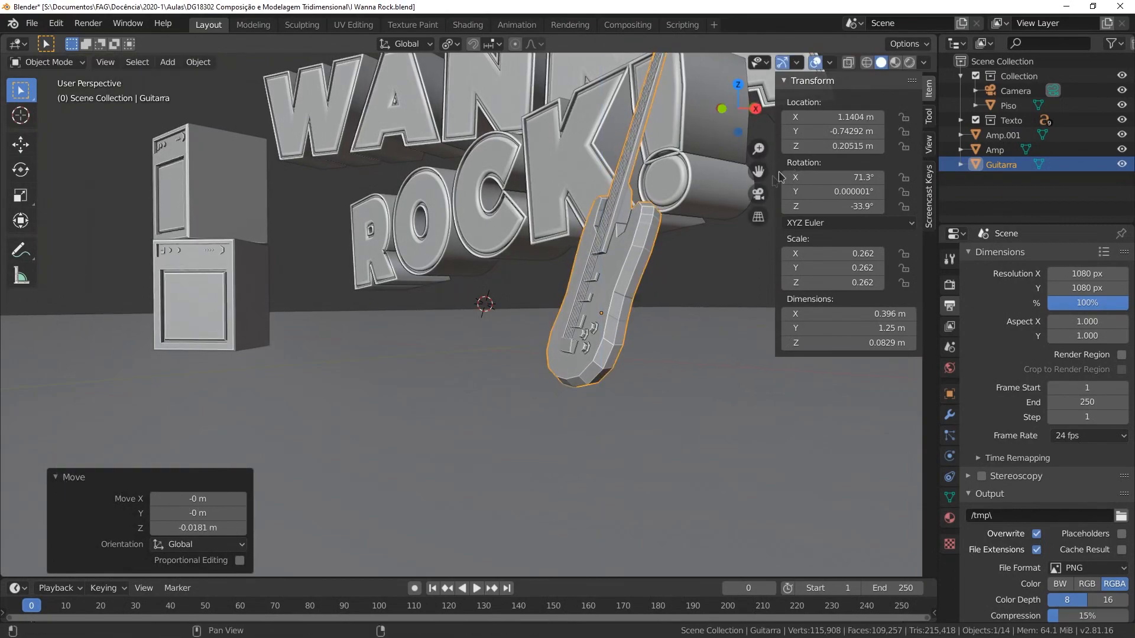
pyautogui.click(758, 194)
pyautogui.hotkey('alt', 'a')
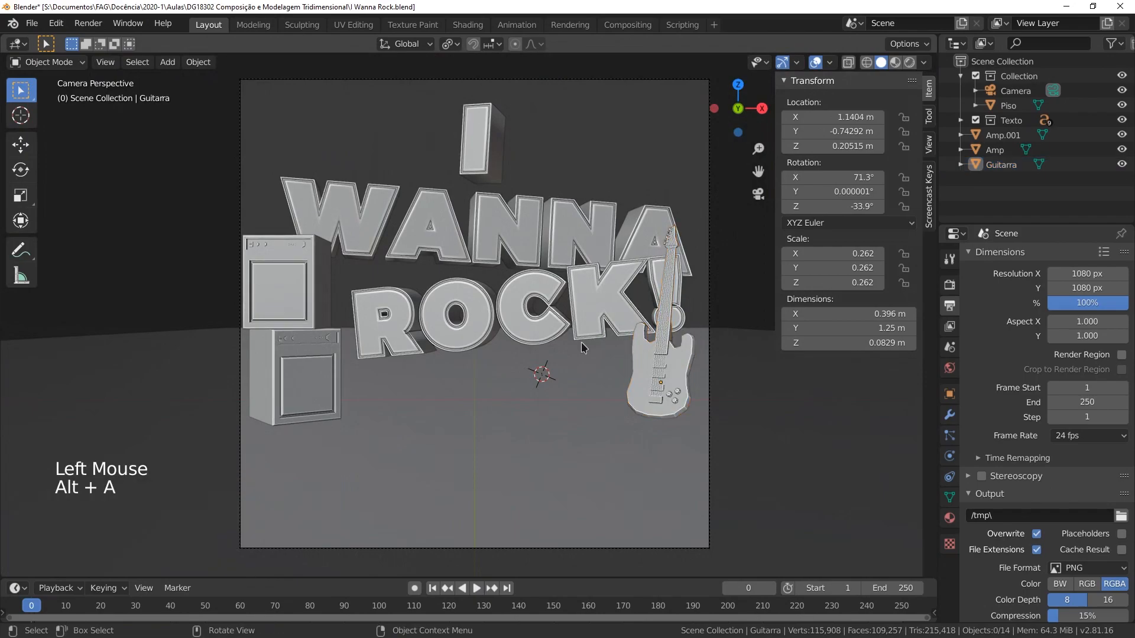
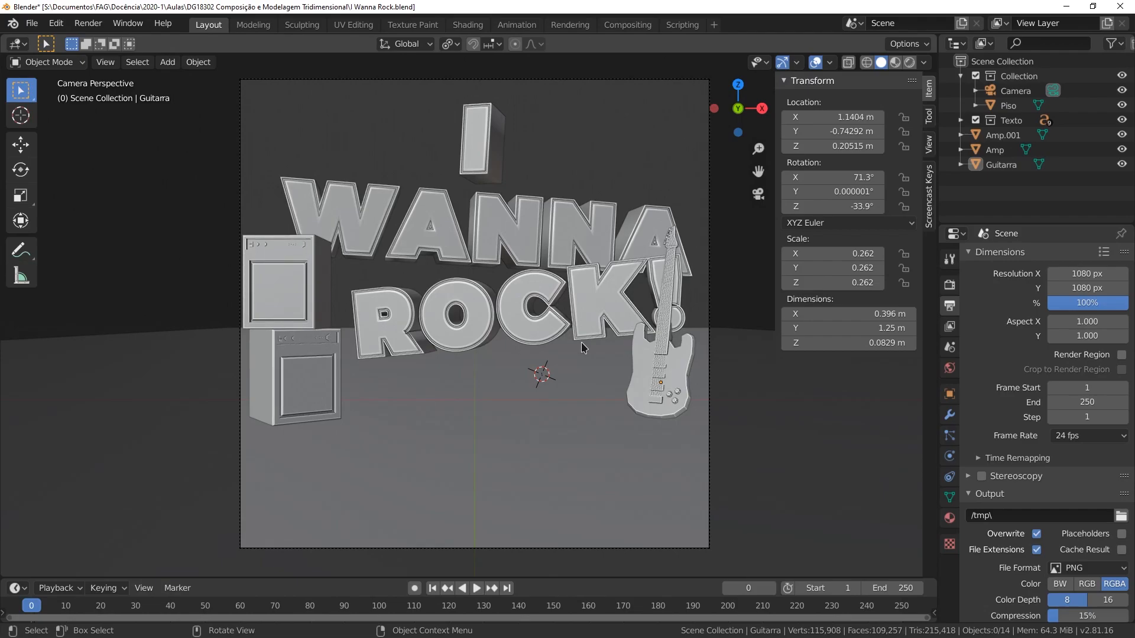
# Step: Enter Edit Mode on the Piso floor plane and select its front edge
pyautogui.moveTo(434, 384)
pyautogui.mouseDown(button='middle')
pyautogui.moveTo(421, 374)
pyautogui.moveTo(431, 370)
pyautogui.moveTo(440, 406)
pyautogui.mouseUp(button='middle')
pyautogui.scroll(-3, 440, 371)
pyautogui.click(424, 401)
pyautogui.scroll(-2, 440, 406)
pyautogui.press('Tab')
pyautogui.keyDown('alt'); pyautogui.click(646, 502); pyautogui.keyUp('alt')
pyautogui.keyDown('alt'); pyautogui.click(646, 501); pyautogui.keyUp('alt')
pyautogui.hotkey('alt', 'a')
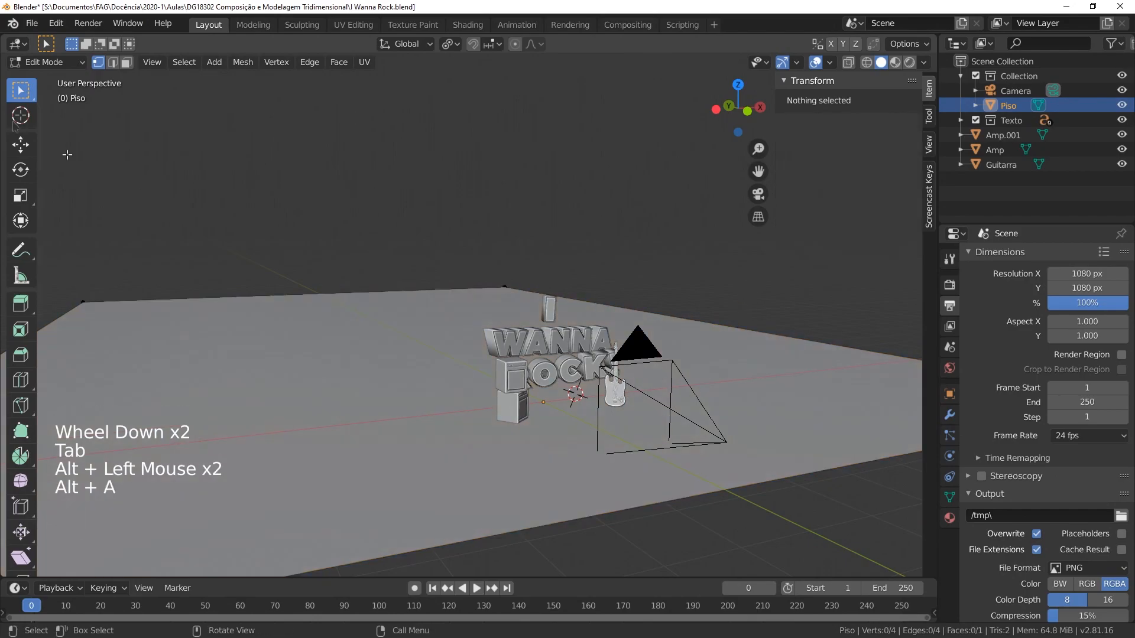
pyautogui.scroll(-2, 554, 309)
pyautogui.click(659, 418)
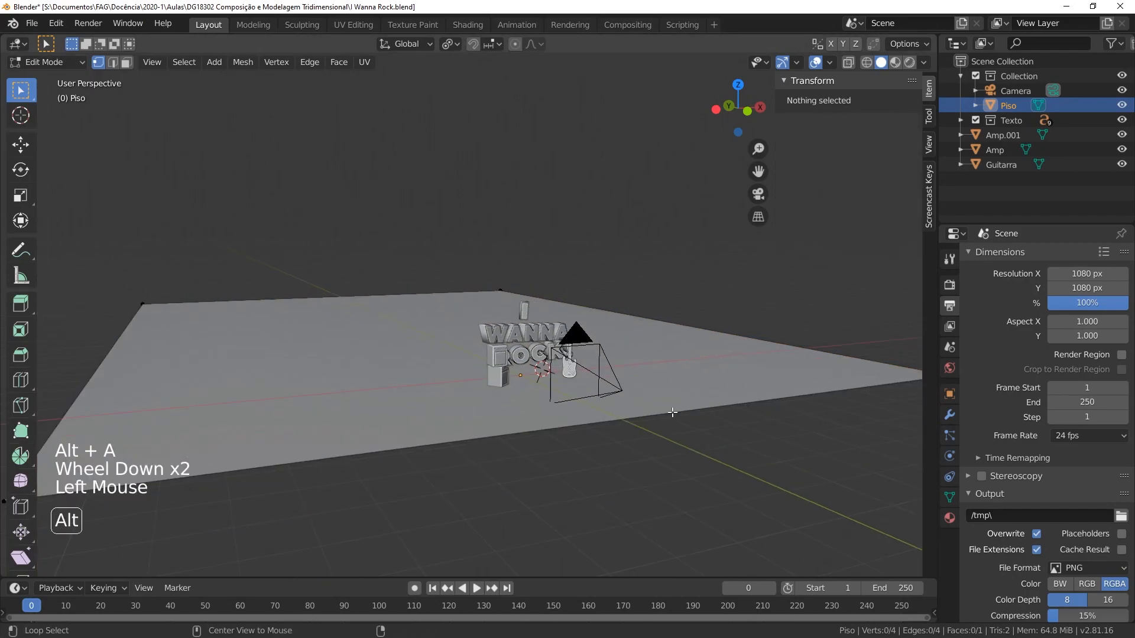
pyautogui.keyDown('alt'); pyautogui.click(672, 412); pyautogui.keyUp('alt')
pyautogui.click(759, 201)
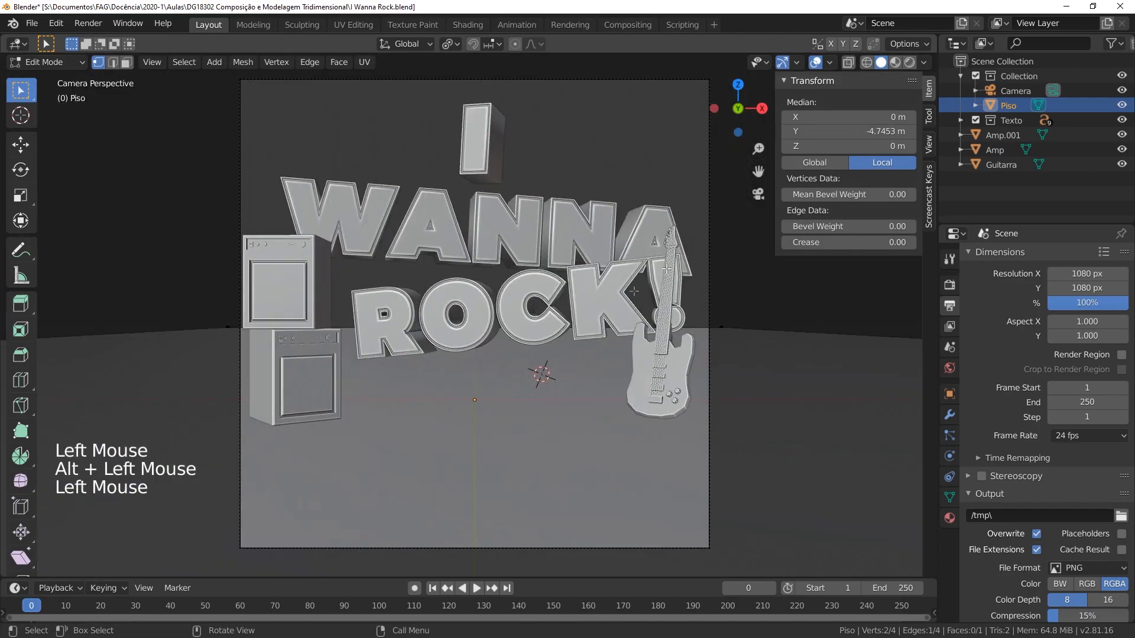
pyautogui.press('g')
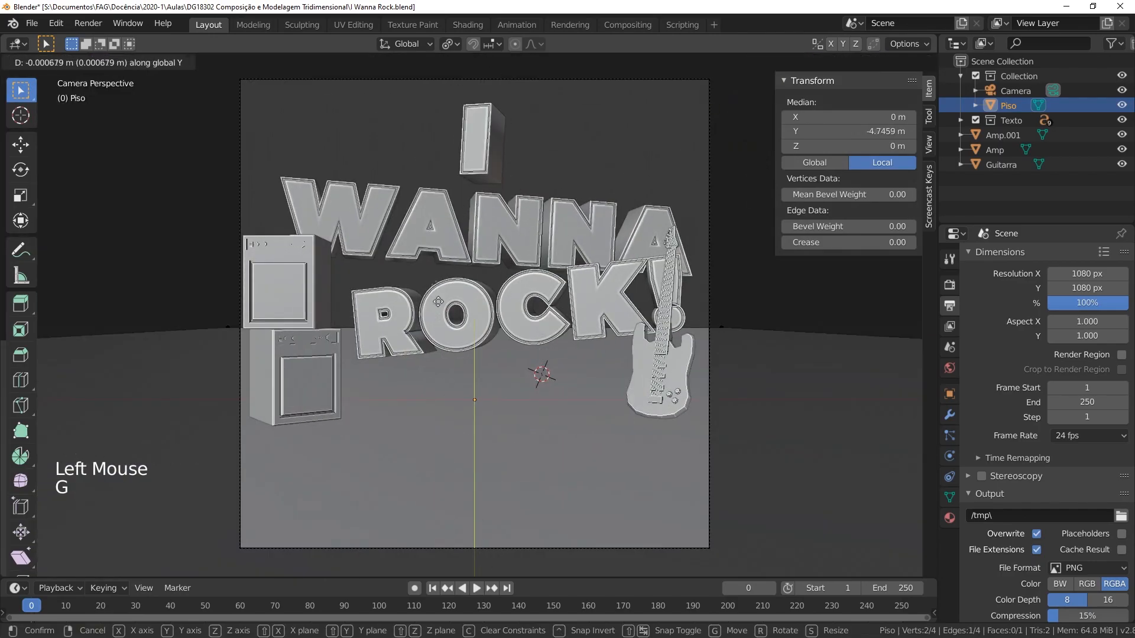
pyautogui.rightClick(510, 510)
pyautogui.scroll(-6, 525, 321)
pyautogui.scroll(2, 524, 321)
pyautogui.scroll(5, 524, 320)
pyautogui.moveTo(524, 321); pyautogui.dragTo(552, 389, button='middle')
pyautogui.scroll(-4, 552, 389)
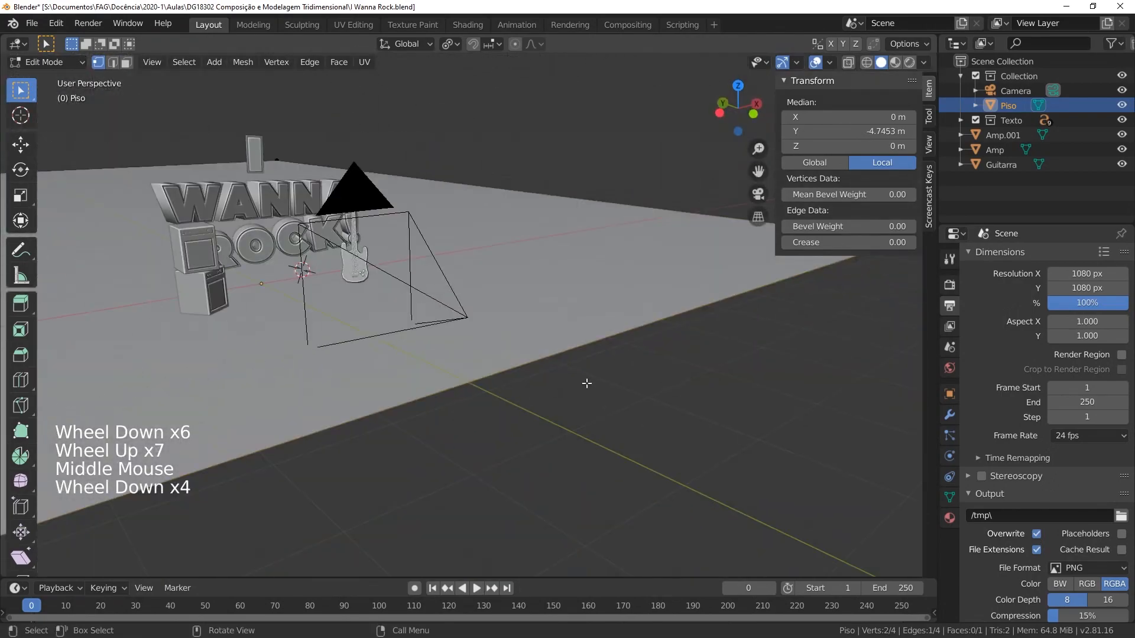
# Step: Move the floor's front edge about 3.317 m along Y toward the lettering
pyautogui.keyDown('alt'); pyautogui.click(659, 380); pyautogui.keyUp('alt')
pyautogui.keyDown('alt'); pyautogui.click(615, 349); pyautogui.keyUp('alt')
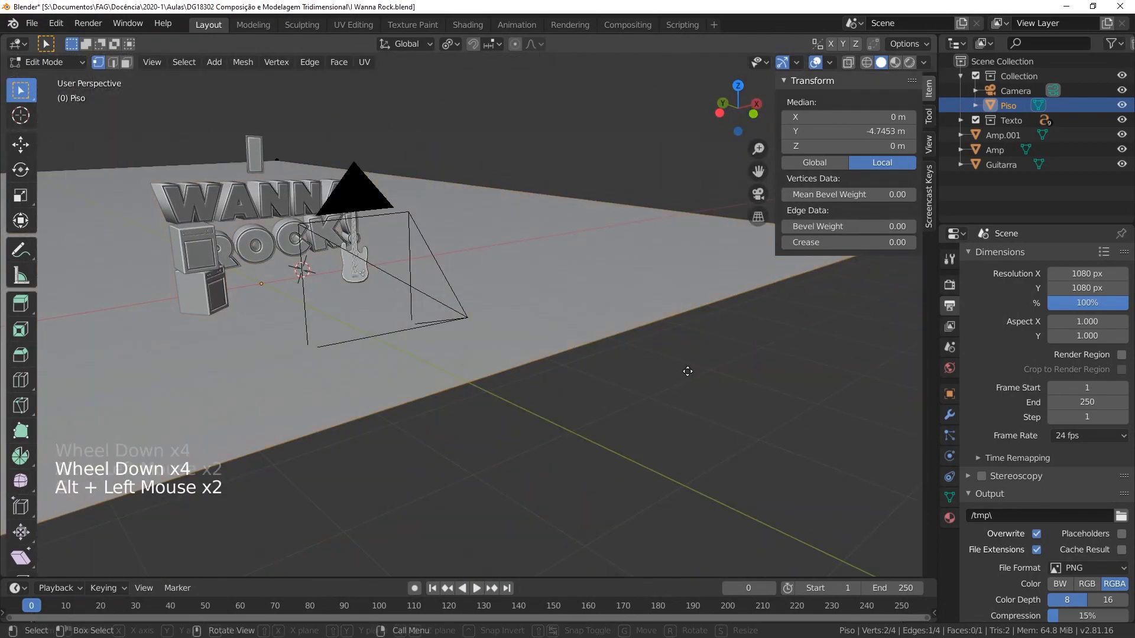
pyautogui.press('g')
pyautogui.press('y')
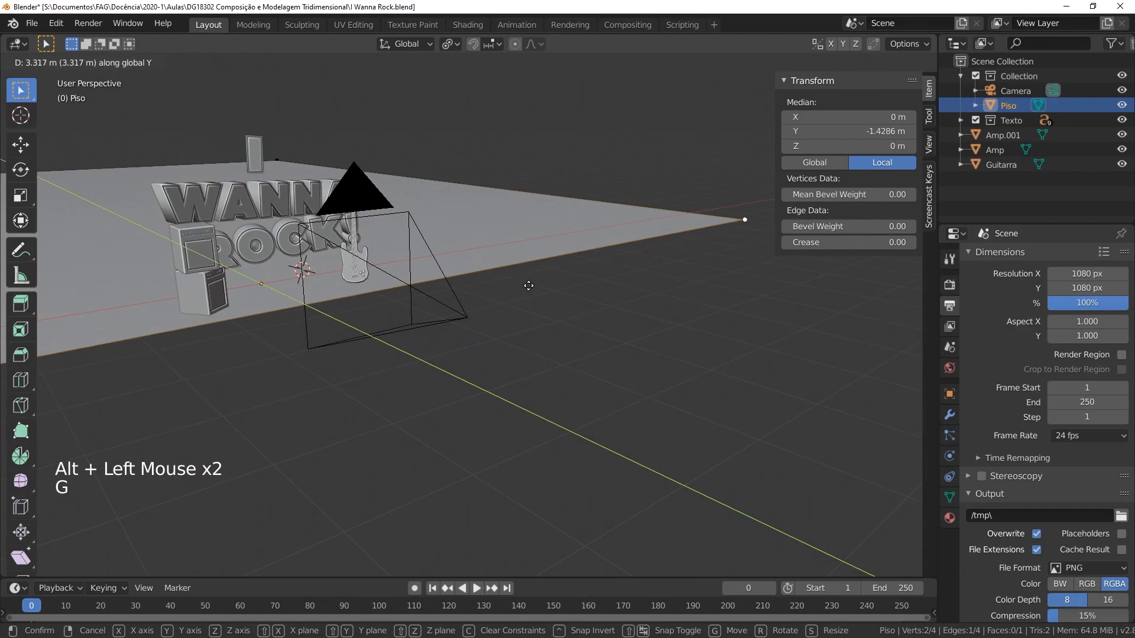
pyautogui.click(529, 286)
pyautogui.press('Left')
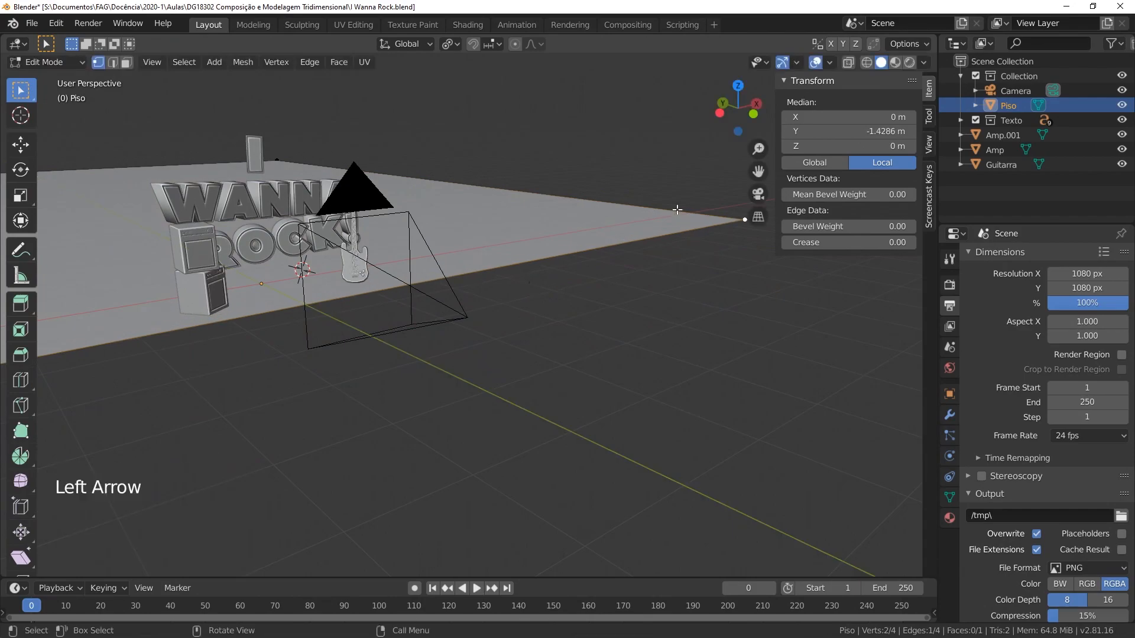
# Step: In the camera view, shift the floor's front edge about -0.255 m along Y
pyautogui.click(757, 195)
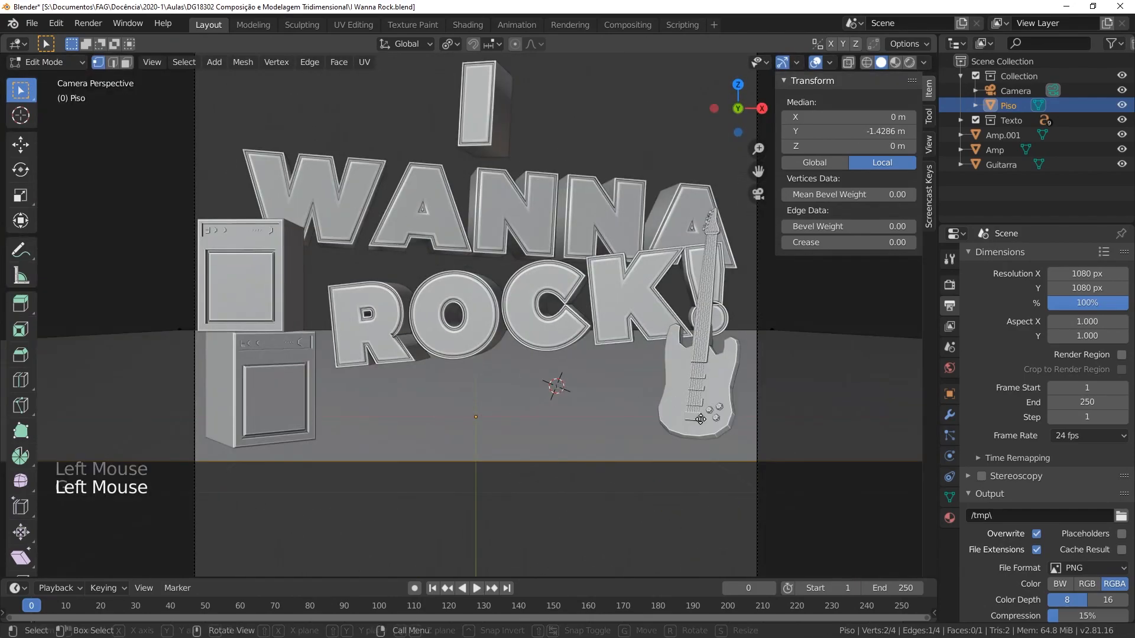
pyautogui.press('g')
pyautogui.press('y')
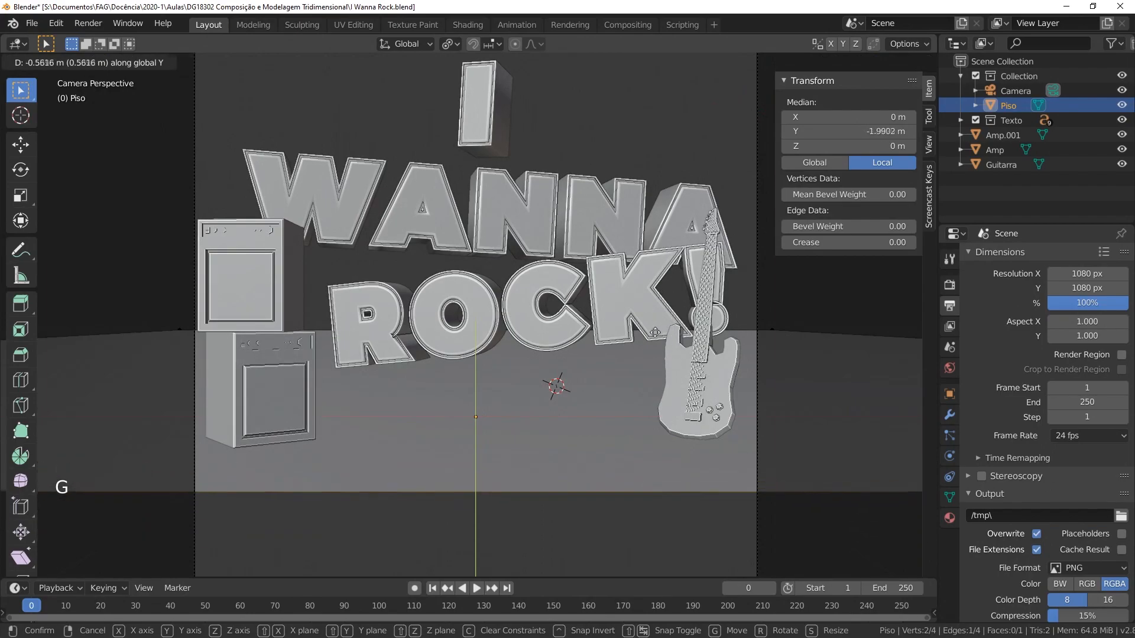
pyautogui.click(686, 379)
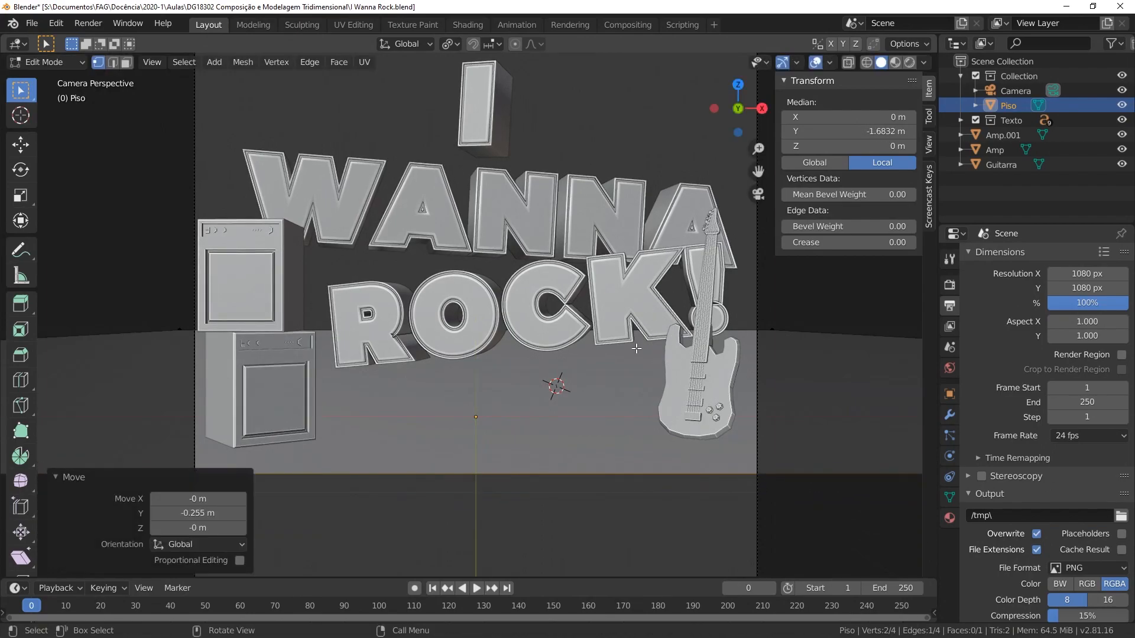
# Step: Extrude the floor's front edge about 0.618 m downward, then lower the new bottom edge another 0.206 m in Z
pyautogui.press('e')
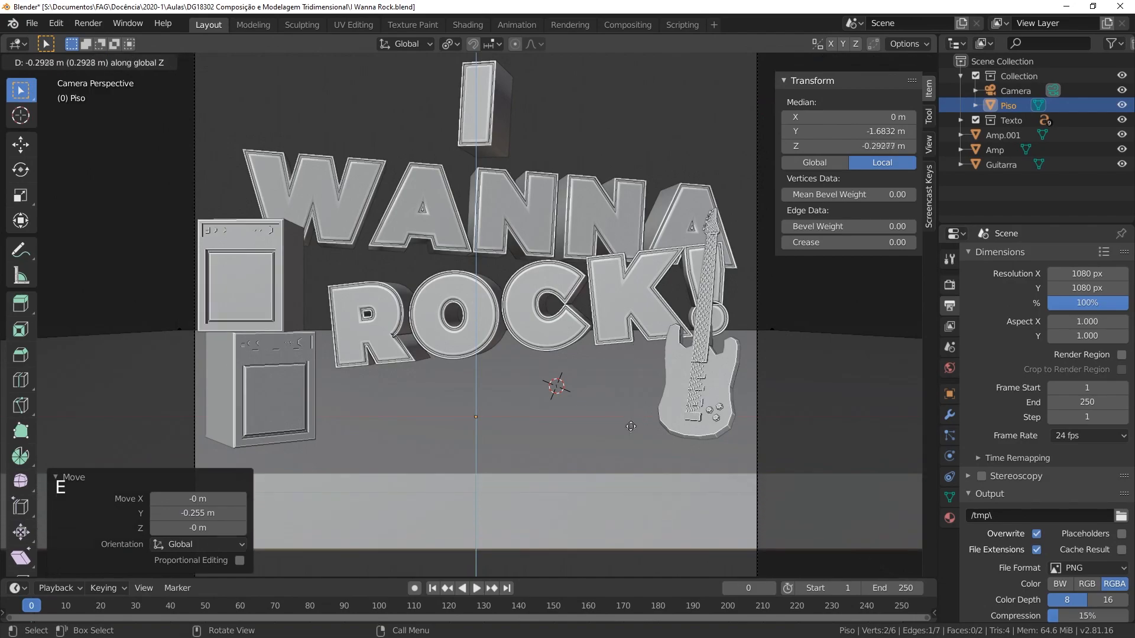
pyautogui.click(629, 506)
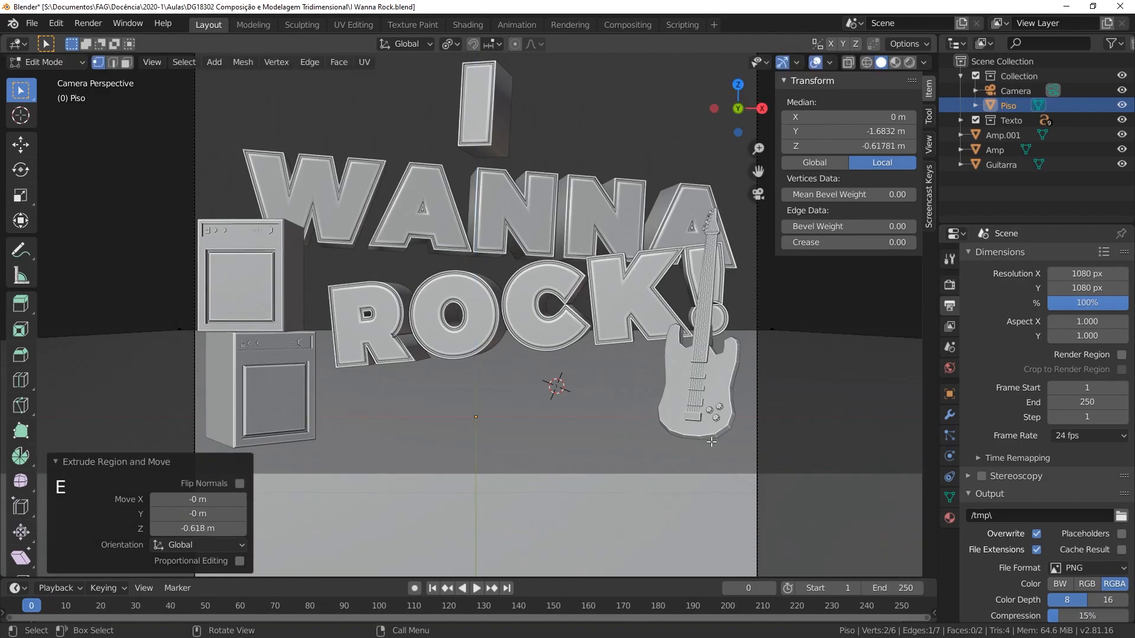
pyautogui.moveTo(680, 422); pyautogui.dragTo(460, 388, button='middle')
pyautogui.scroll(-2, 571, 481)
pyautogui.scroll(-1, 570, 481)
pyautogui.press('g')
pyautogui.click(469, 426)
# Step: Add a loop cut along the floor's front edge at factor 0.984 and extrude the narrow front strip upward as a lip
pyautogui.hotkey('ctrl', 'r')
pyautogui.click(494, 226)
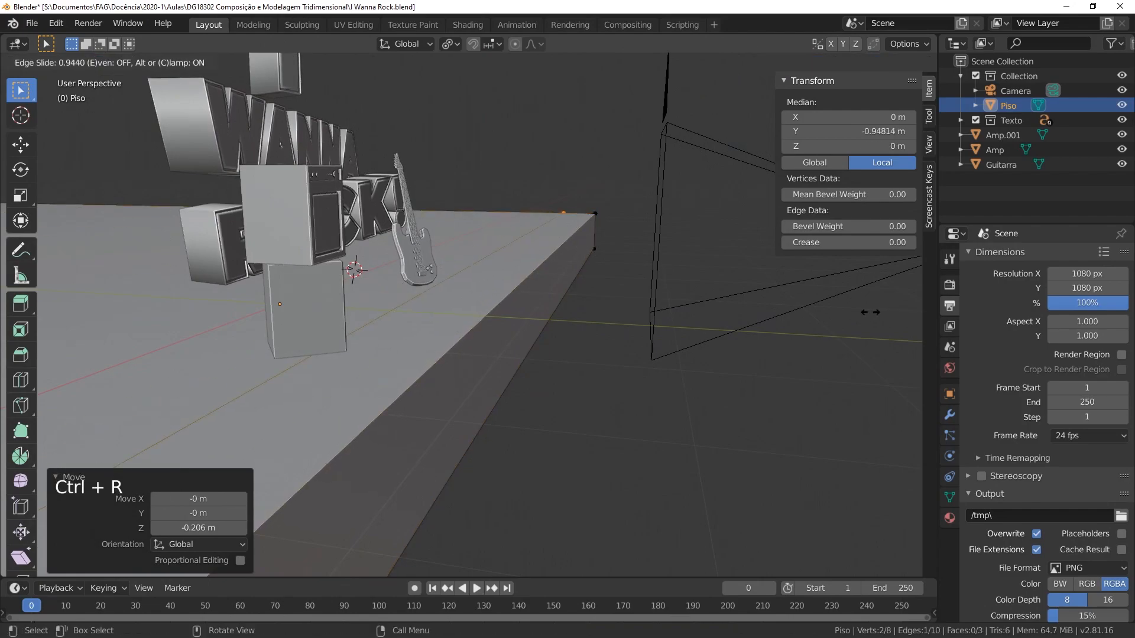
pyautogui.click(886, 313)
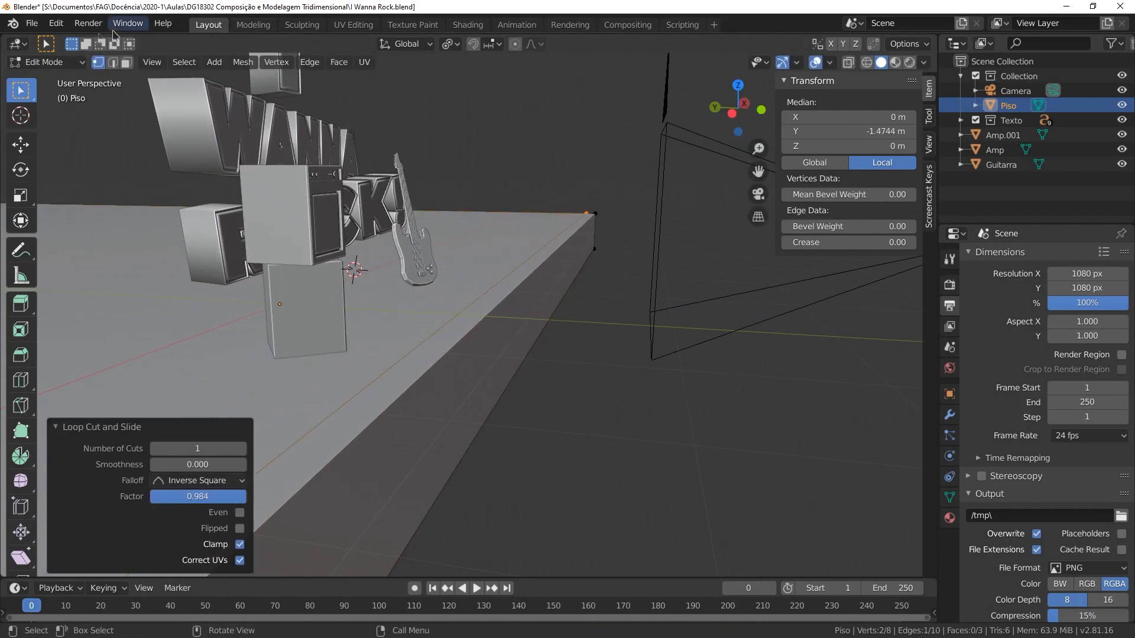
pyautogui.click(127, 62)
pyautogui.click(483, 312)
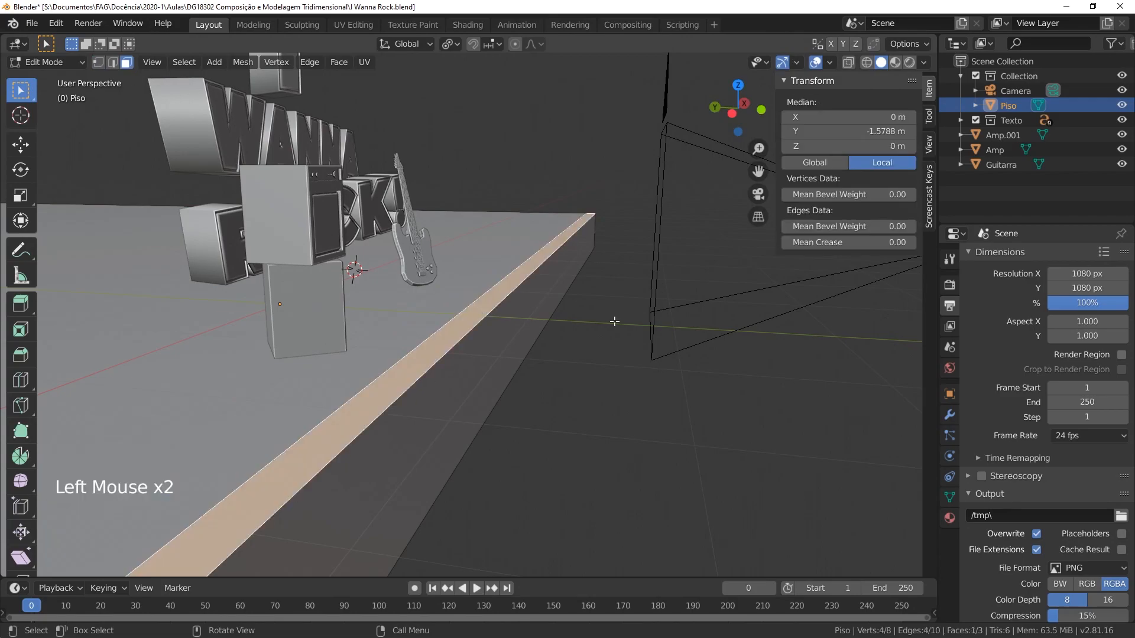
pyautogui.press('e')
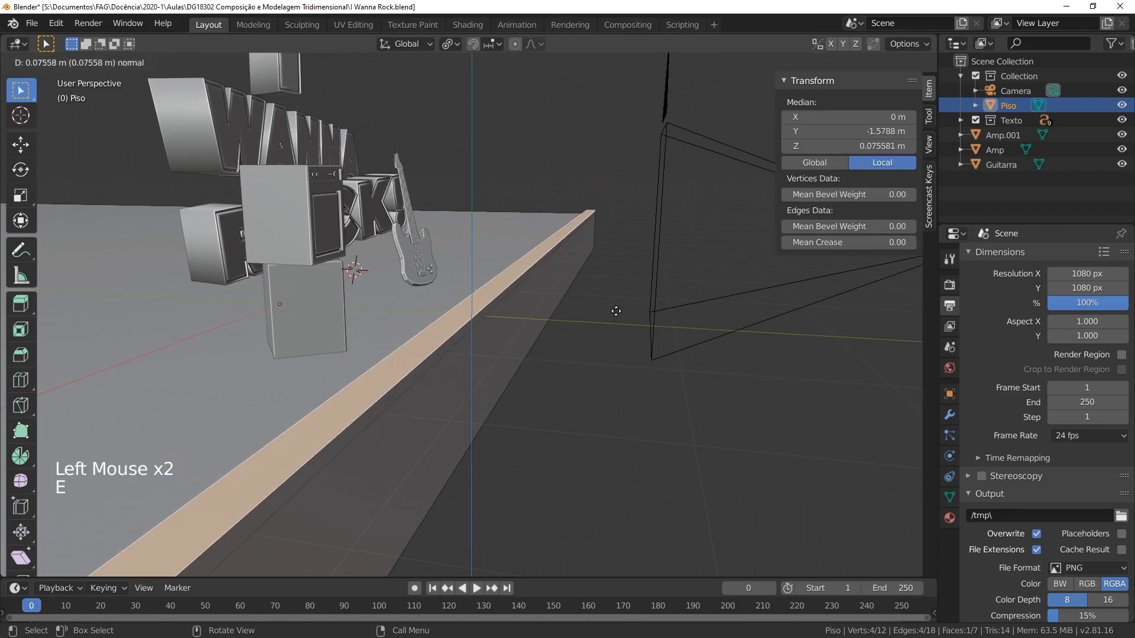
pyautogui.click(595, 322)
# Step: Extrude the stage's vertical front face outward about 0.0635 m
pyautogui.keyDown('alt'); pyautogui.click(463, 355); pyautogui.keyUp('alt')
pyautogui.click(506, 362)
pyautogui.press('e')
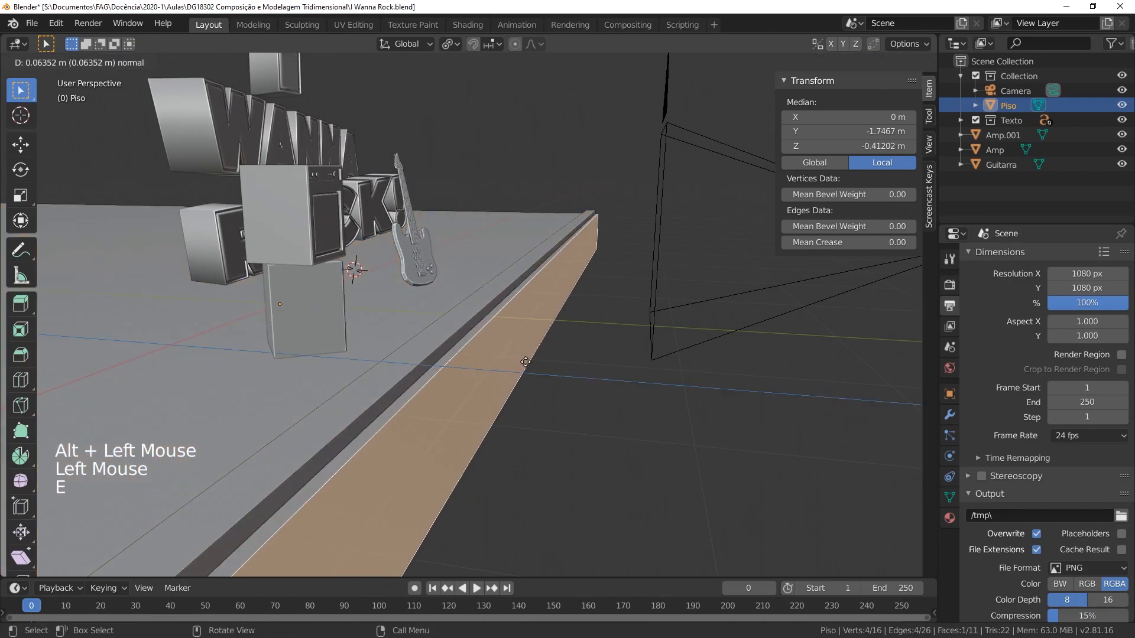
pyautogui.click(526, 362)
# Step: Try to bevel the front face of the raised lip and inspect the stage edge
pyautogui.click(758, 194)
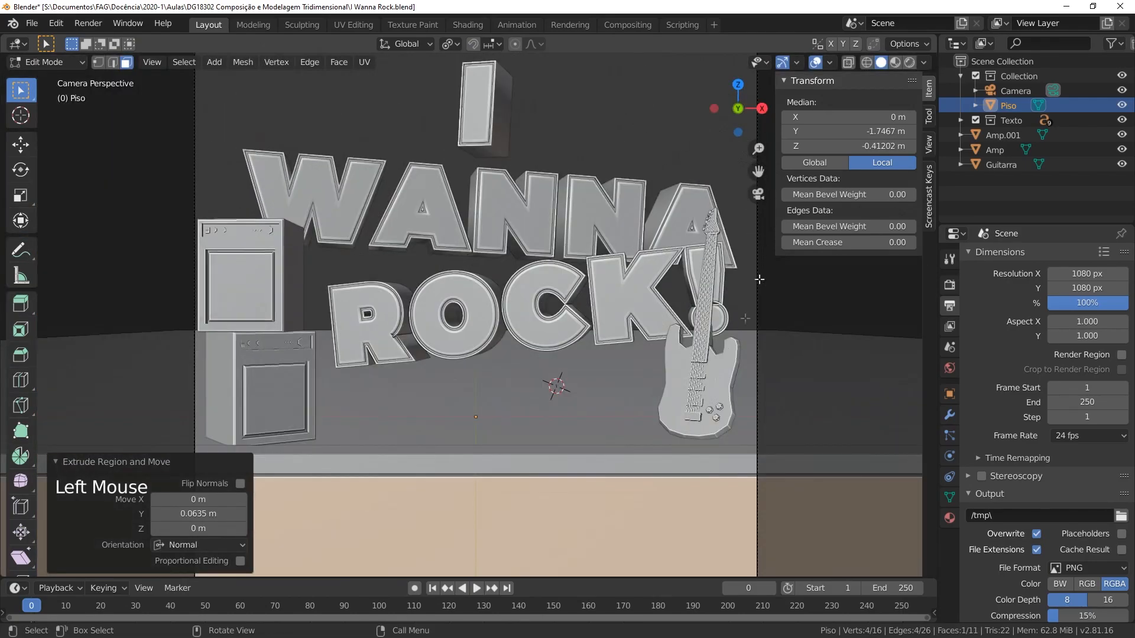
pyautogui.hotkey('alt', 'a')
pyautogui.click(572, 506)
pyautogui.press('g')
pyautogui.click(529, 452)
pyautogui.hotkey('ctrl', 'b')
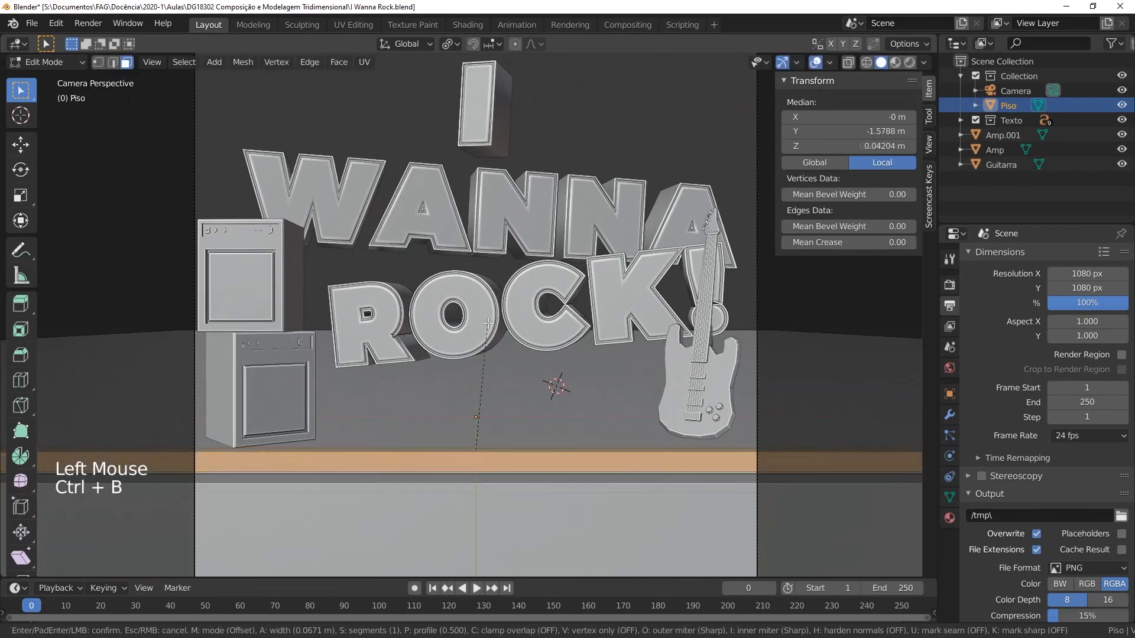
pyautogui.click(438, 450)
pyautogui.hotkey('alt', 'a')
pyautogui.moveTo(422, 452); pyautogui.dragTo(562, 414, button='middle')
pyautogui.click(758, 194)
pyautogui.moveTo(414, 314); pyautogui.dragTo(474, 319, button='middle')
# Step: Undo the bevel, both face extrusions and the loop cut on the floor
pyautogui.hotkey('ctrl', 'z')
pyautogui.hotkey('ctrl', 'z')
pyautogui.hotkey('ctrl', 'z')
pyautogui.hotkey('ctrl', 'z')
pyautogui.hotkey('ctrl', 'z')
pyautogui.hotkey('ctrl', 'z')
pyautogui.hotkey('ctrl', 'z')
pyautogui.hotkey('ctrl', 'z')
pyautogui.hotkey('ctrl', 'z')
pyautogui.hotkey('ctrl', 'z')
pyautogui.hotkey('ctrl', 'z')
pyautogui.hotkey('ctrl', 'z')
pyautogui.hotkey('ctrl', 'z')
pyautogui.hotkey('ctrl', 'z')
pyautogui.hotkey('ctrl', 'z')
pyautogui.hotkey('ctrl', 'z')
pyautogui.hotkey('ctrl', 'z')
pyautogui.hotkey('ctrl', 'z')
pyautogui.hotkey('ctrl', 'z')
pyautogui.hotkey('ctrl', 'z')
pyautogui.moveTo(439, 446); pyautogui.dragTo(502, 458, button='middle')
pyautogui.hotkey('ctrl', 'z')
# Step: Leave Edit Mode, place the 3D cursor near the stage's front edge and add a plane there
pyautogui.press('Tab')
pyautogui.keyDown('shift'); pyautogui.rightClick(439, 446); pyautogui.keyUp('shift')
pyautogui.hotkey('shift', 'a')
pyautogui.click(569, 352)
# Step: In Edit Mode, scale the new plane down overall and along Y and X, and reposition it along Y
pyautogui.press('Tab')
pyautogui.press('s')
pyautogui.click(655, 439)
pyautogui.press('s')
pyautogui.press('y')
pyautogui.click(540, 421)
pyautogui.press('s')
pyautogui.press('x')
pyautogui.click(557, 420)
pyautogui.press('g')
pyautogui.press('y')
pyautogui.click(548, 419)
# Step: Extrude the small plane upward and move one of its top edges in Z to form a sloped block
pyautogui.press('e')
pyautogui.click(546, 407)
pyautogui.click(347, 453)
pyautogui.keyDown('shift'); pyautogui.click(430, 408); pyautogui.keyUp('shift')
pyautogui.press('g')
pyautogui.press('z')
pyautogui.click(521, 385)
pyautogui.press('Tab')
# Step: Scale the sloped block to about 0.66 along X and reduce it along Y
pyautogui.moveTo(522, 385); pyautogui.dragTo(445, 398, button='middle')
pyautogui.press('s')
pyautogui.rightClick(626, 388)
pyautogui.press('s')
pyautogui.press('x')
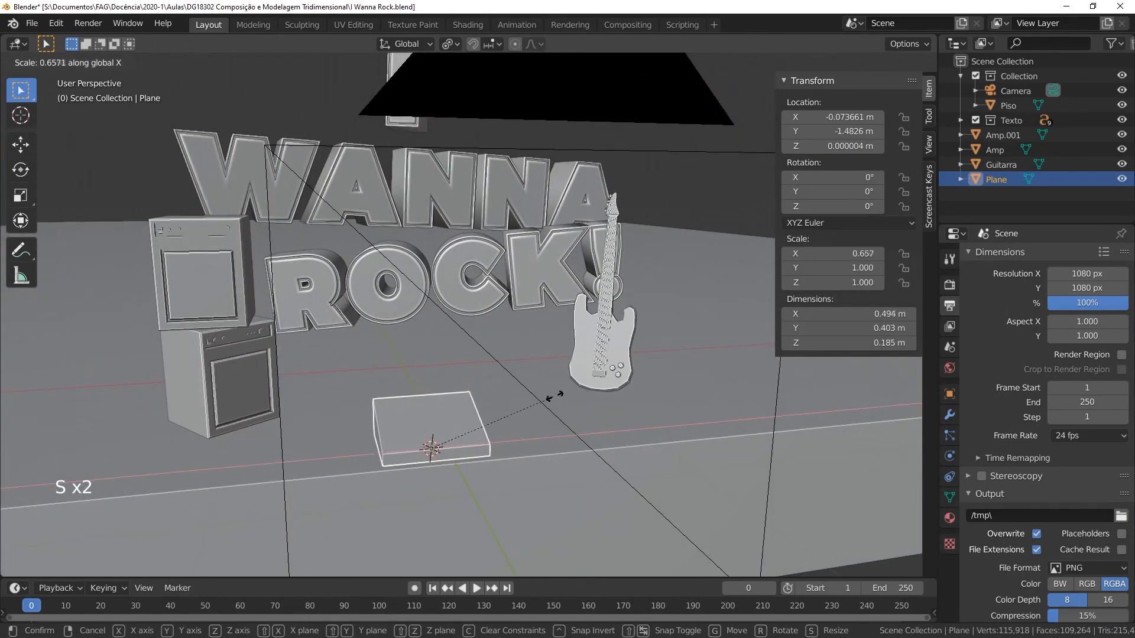
pyautogui.click(555, 394)
pyautogui.press('s')
pyautogui.press('y')
pyautogui.click(590, 402)
# Step: Shrink the sloped block uniformly to a Z scale of 0.440 and place it at about X -0.643 m, Y -1.57 m
pyautogui.click(757, 194)
pyautogui.press('s')
pyautogui.click(591, 408)
pyautogui.press('g')
pyautogui.hotkey('shift', 'z')
pyautogui.click(450, 399)
pyautogui.press('s')
pyautogui.click(443, 398)
pyautogui.press('g')
pyautogui.click(455, 409)
# Step: Make a linked duplicate of the sloped block about 1.35 m along X
pyautogui.hotkey('alt', 'd')
pyautogui.press('x')
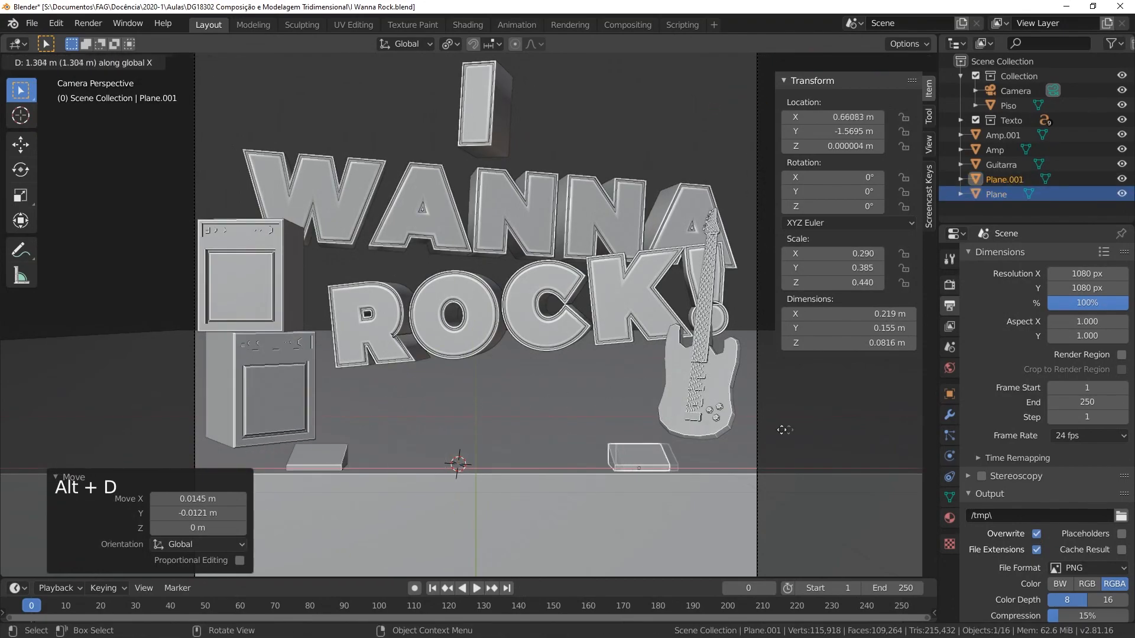
pyautogui.click(825, 482)
# Step: Duplicate the vertical front face of the Piso floor and separate the copy into its own object
pyautogui.moveTo(548, 525); pyautogui.dragTo(609, 511, button='middle')
pyautogui.scroll(-1, 550, 520)
pyautogui.keyDown('shift'); pyautogui.moveTo(529, 526); pyautogui.dragTo(505, 416, button='middle'); pyautogui.keyUp('shift')
pyautogui.scroll(-1, 505, 417)
pyautogui.moveTo(506, 379); pyautogui.dragTo(413, 416, button='middle')
pyautogui.scroll(-2, 413, 417)
pyautogui.scroll(2, 462, 364)
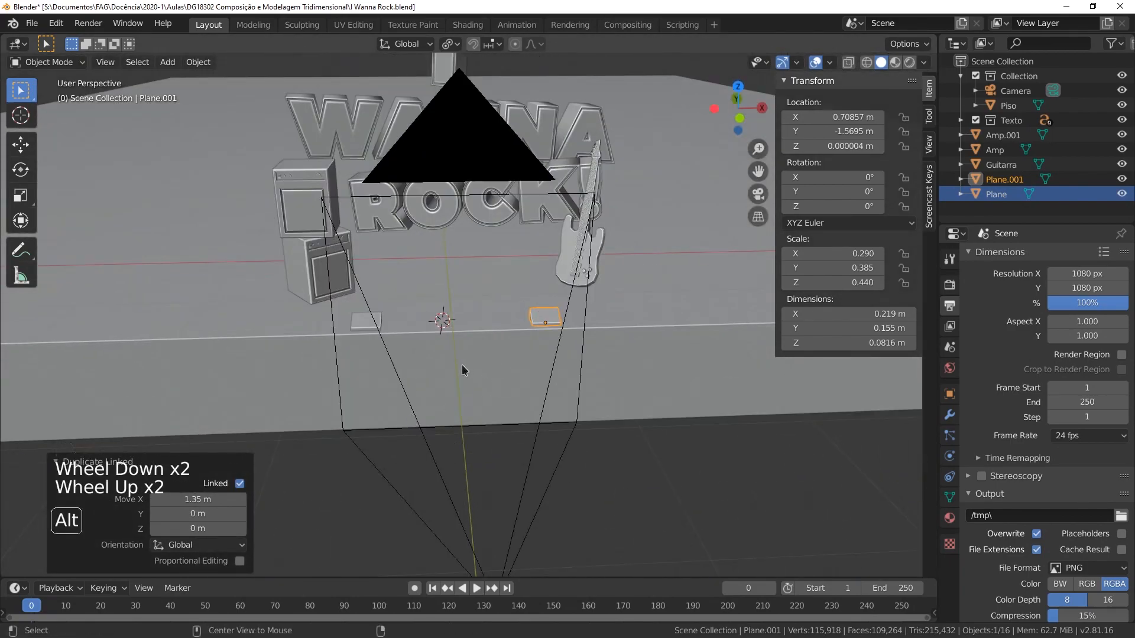
pyautogui.keyDown('alt'); pyautogui.click(462, 365); pyautogui.keyUp('alt')
pyautogui.press('Tab')
pyautogui.keyDown('alt'); pyautogui.click(462, 365); pyautogui.keyUp('alt')
pyautogui.click(503, 387)
pyautogui.hotkey('shift', 'd')
pyautogui.press('p')
pyautogui.click(530, 432)
pyautogui.press('Tab')
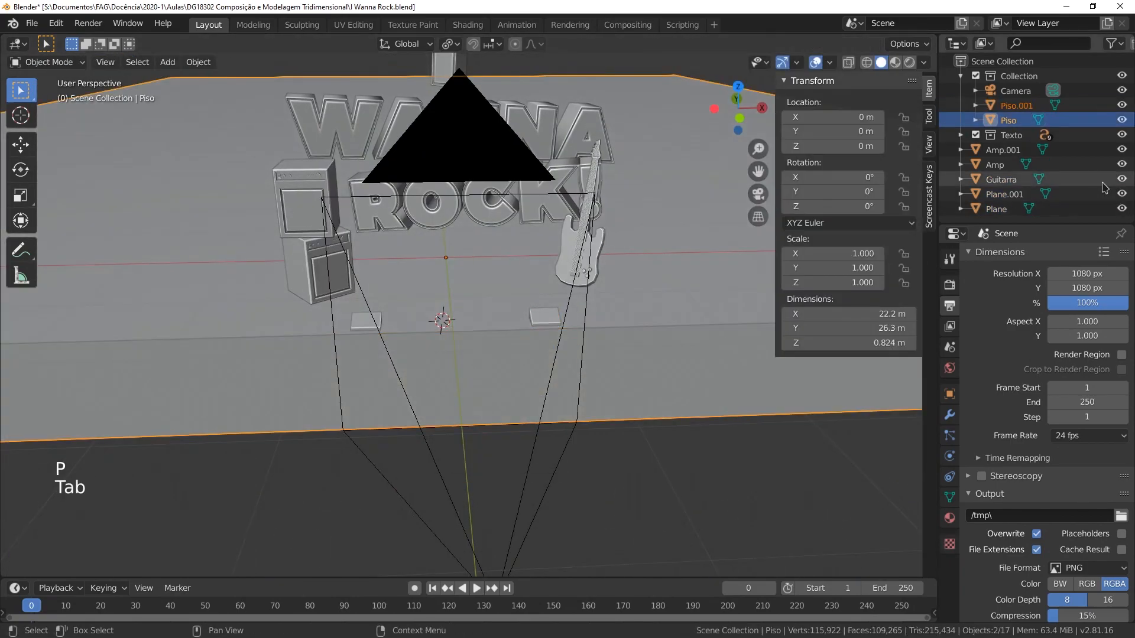
# Step: Rename both sloped block objects, Plane and Plane.001, as Retorno
pyautogui.click(996, 209)
pyautogui.doubleClick(995, 209)
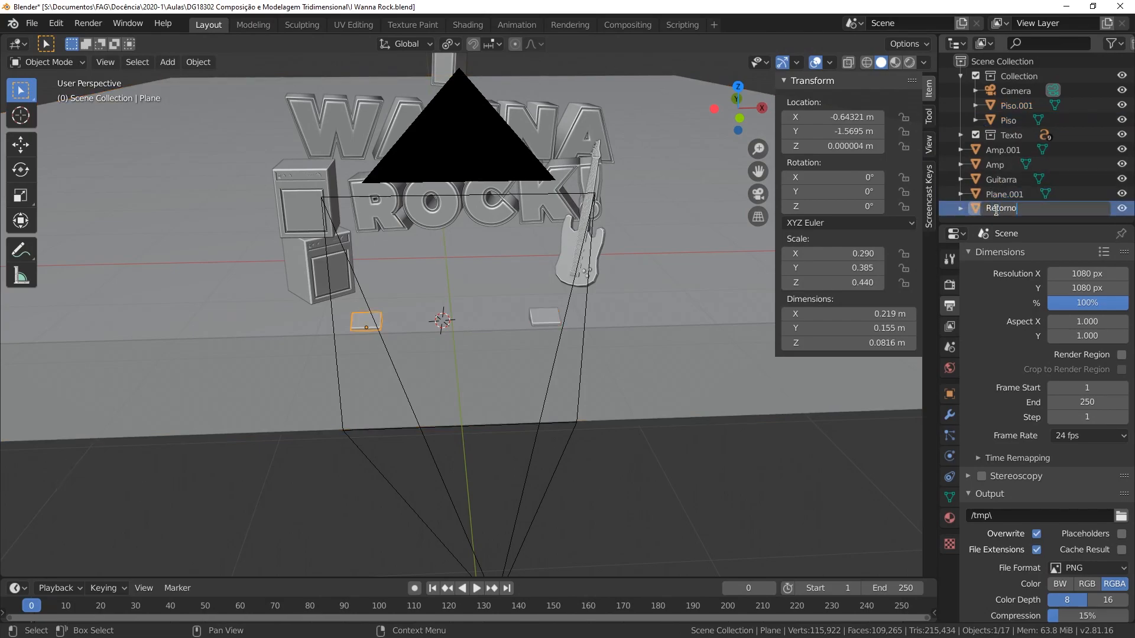
pyautogui.press('Return')
pyautogui.click(1004, 195)
pyautogui.doubleClick(1005, 195)
pyautogui.write('Retorno')
pyautogui.press('Return')
# Step: Move the separated front face object out of Collection and rename it Grade
pyautogui.click(461, 390)
pyautogui.moveTo(1012, 106); pyautogui.dragTo(1002, 185)
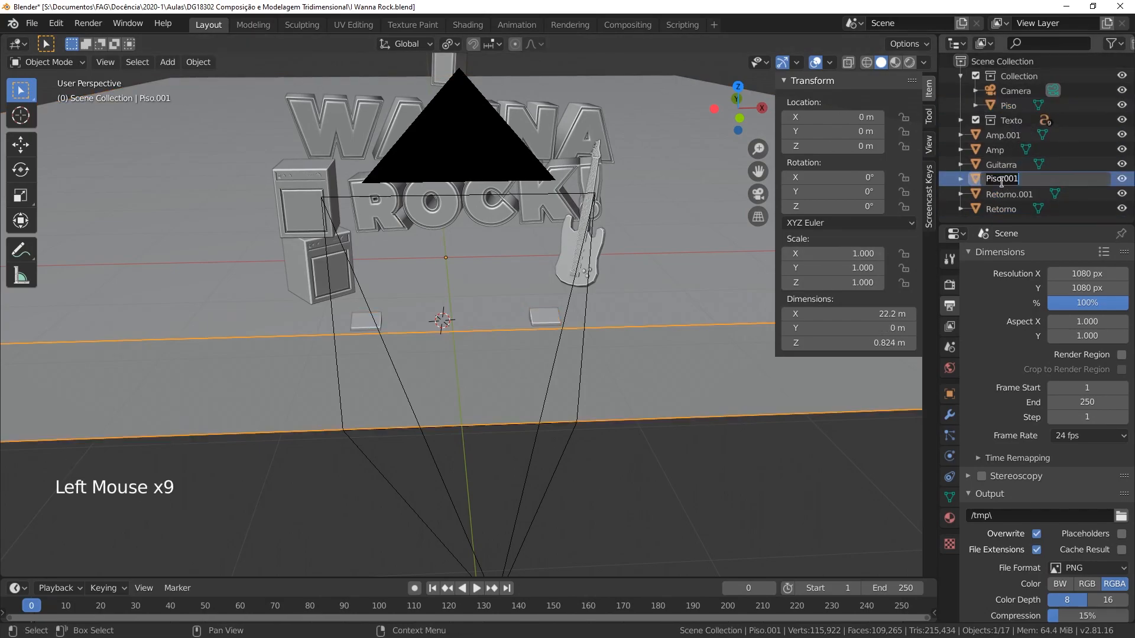
pyautogui.doubleClick(1002, 183)
pyautogui.write('Grade')
pyautogui.press('Return')
# Step: Scale the Grade face along X by about 0.147, then by about 0.731 to fit the camera view
pyautogui.press('Tab')
pyautogui.scroll(-7, 804, 294)
pyautogui.press('a')
pyautogui.press('s')
pyautogui.press('x')
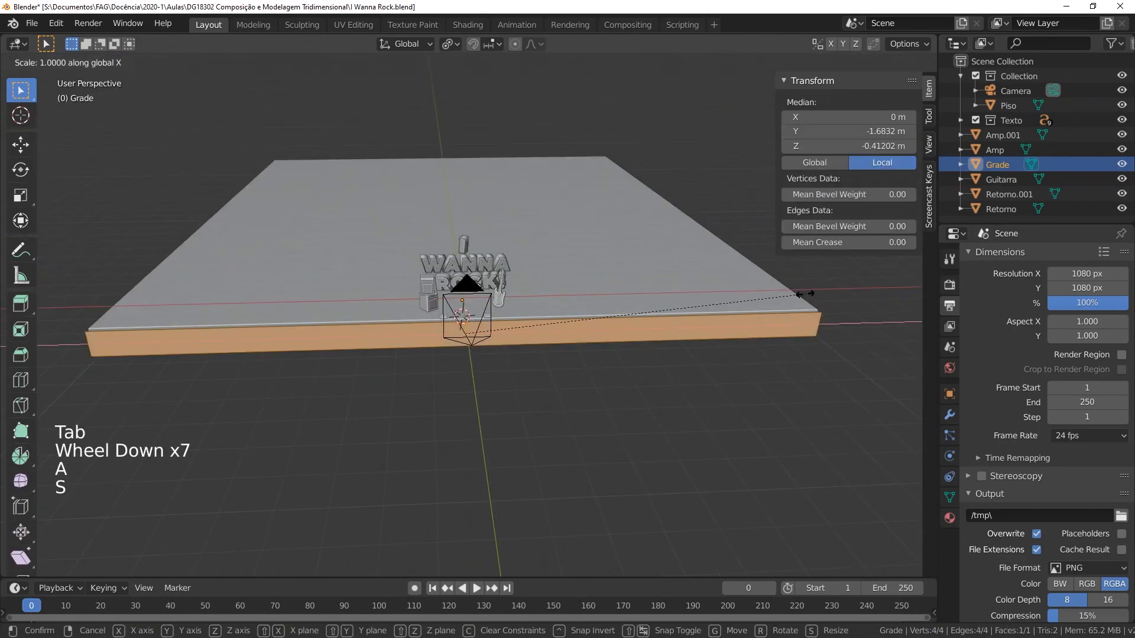
pyautogui.click(517, 338)
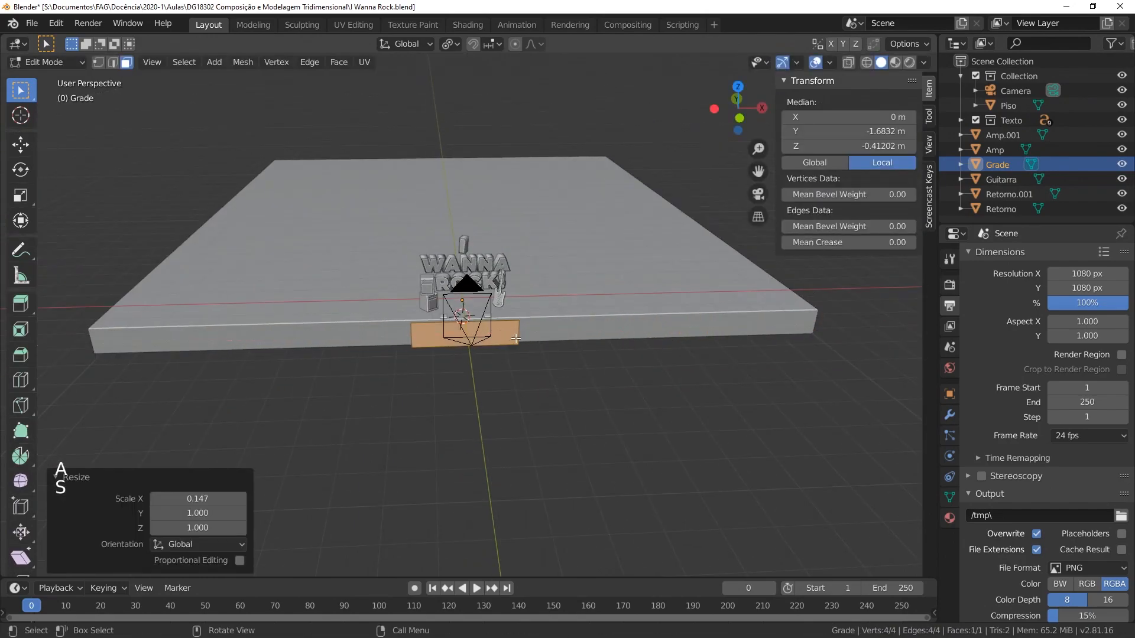
pyautogui.click(757, 215)
pyautogui.press('s')
pyautogui.press('x')
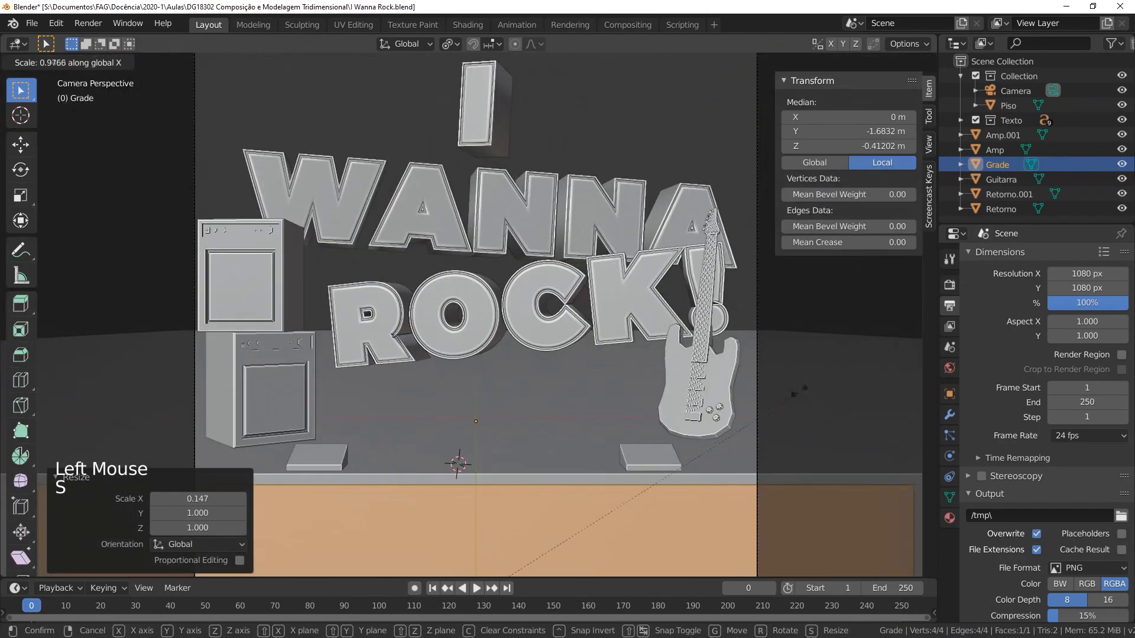
pyautogui.click(674, 433)
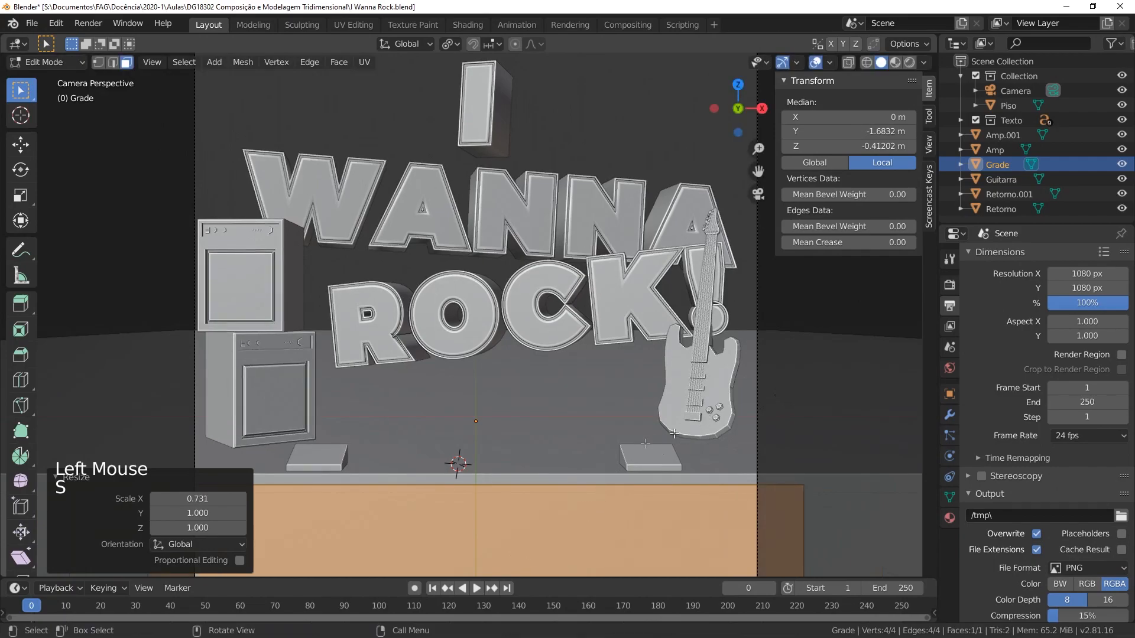
# Step: Try extruding the Grade face about 0.072 m forward from the stage front
pyautogui.click(213, 479)
pyautogui.moveTo(308, 473); pyautogui.dragTo(482, 412, button='middle')
pyautogui.press('e')
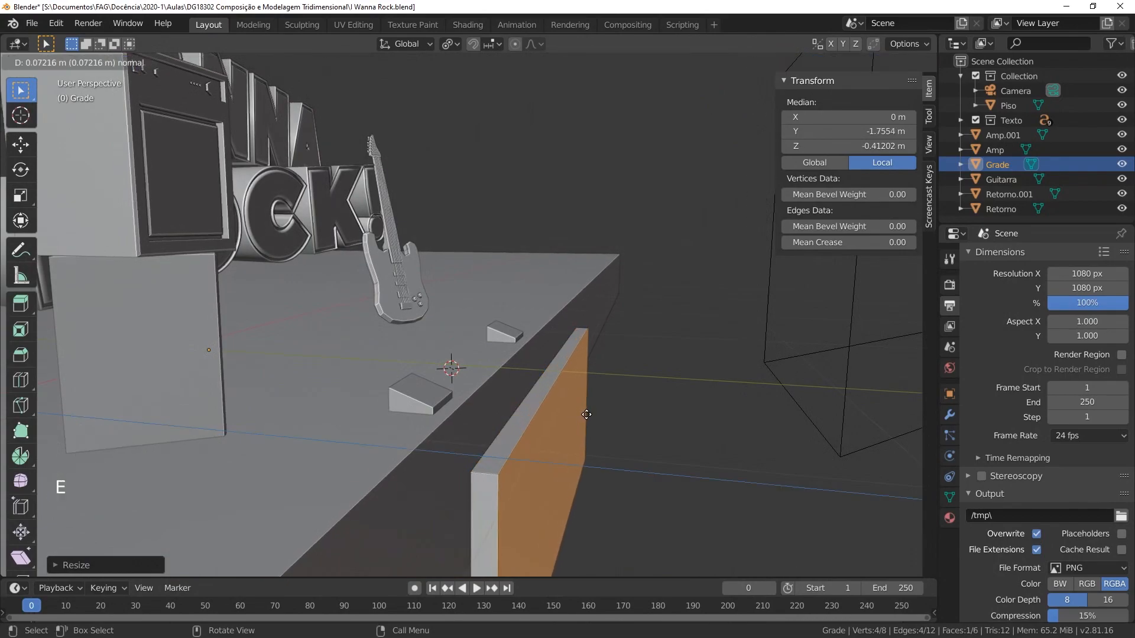
pyautogui.click(587, 413)
pyautogui.hotkey('ctrl', 'z')
# Step: Divide the Grade face with 29 evenly spaced vertical loop cuts
pyautogui.moveTo(588, 413); pyautogui.dragTo(430, 448, button='middle')
pyautogui.hotkey('shift', 'r')
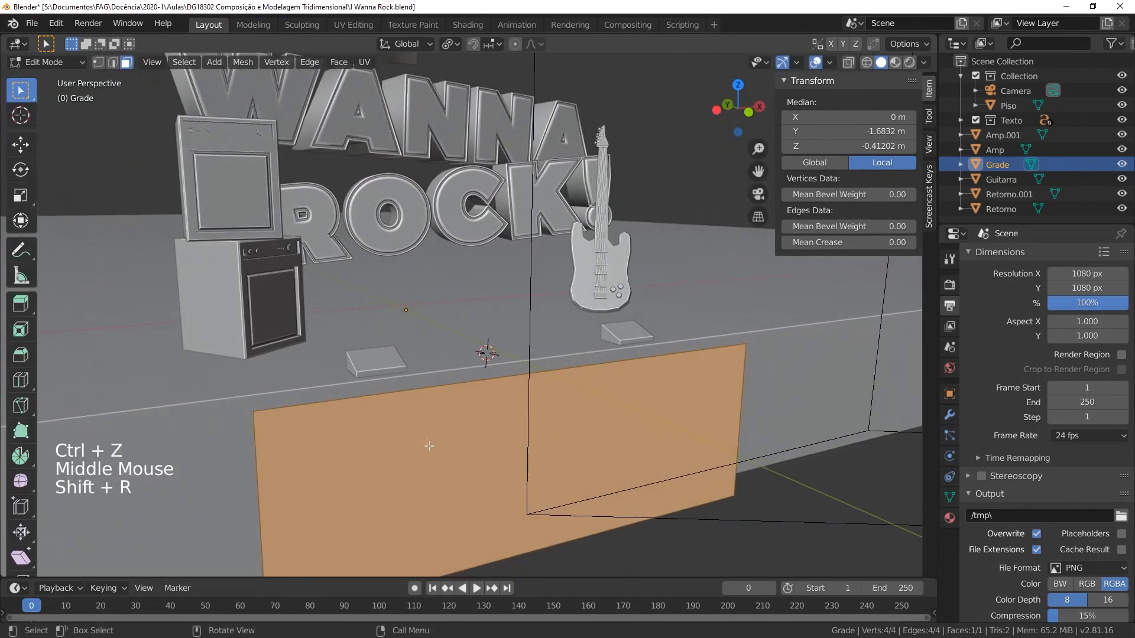
pyautogui.scroll(3, 417, 396)
pyautogui.scroll(-3, 419, 403)
pyautogui.hotkey('ctrl', 'r')
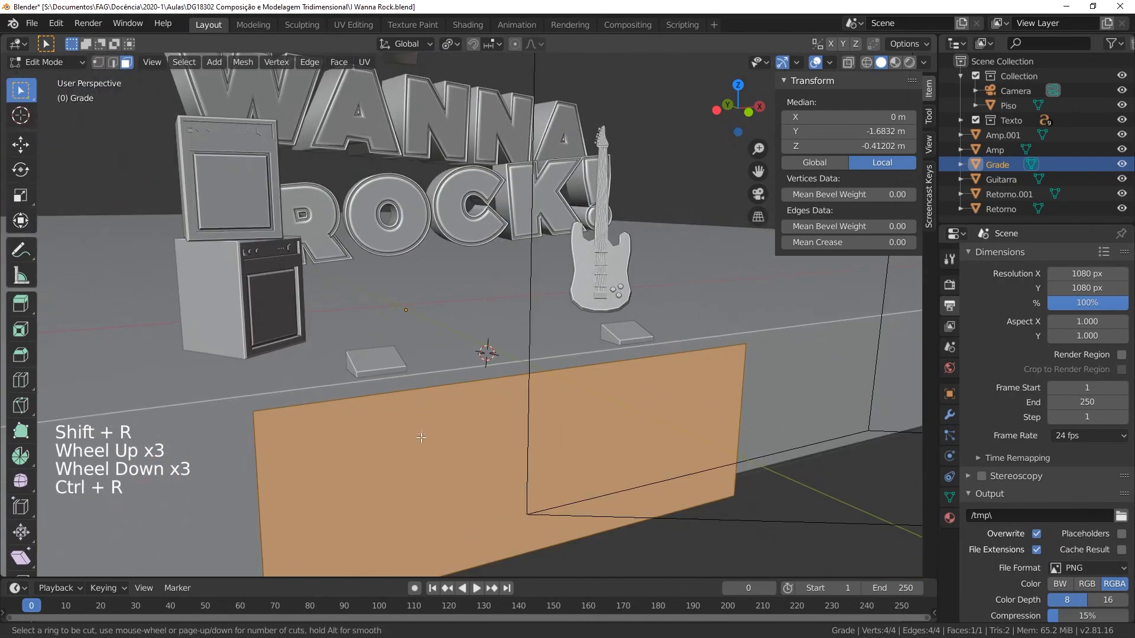
pyautogui.scroll(20, 538, 384)
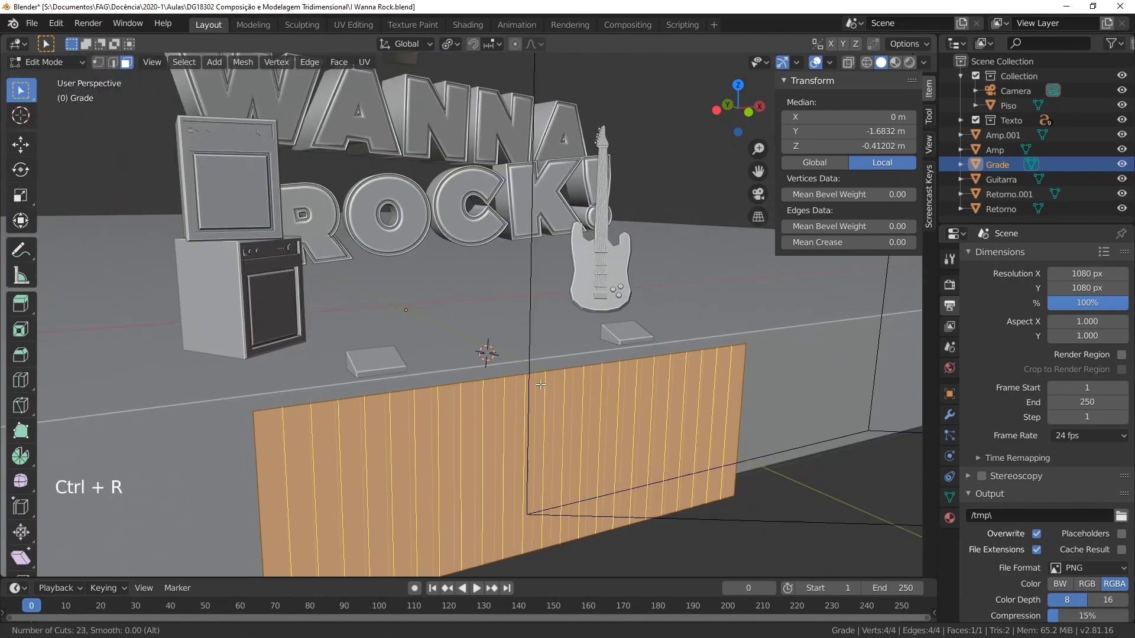
pyautogui.scroll(2, 540, 385)
pyautogui.scroll(3, 540, 385)
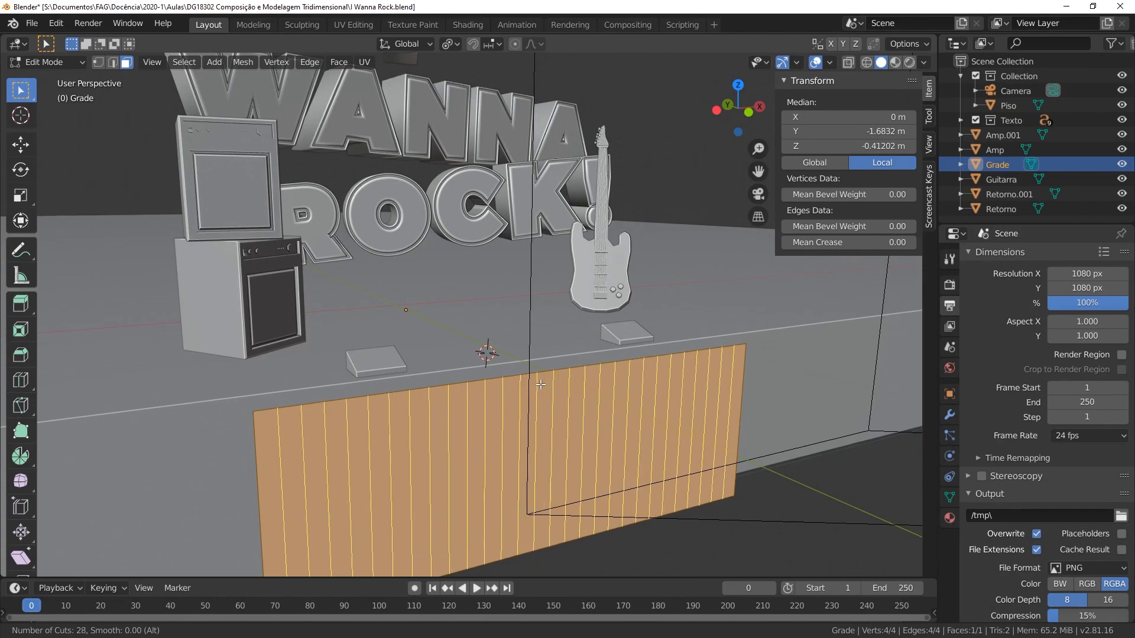
pyautogui.click(540, 385)
pyautogui.rightClick(541, 385)
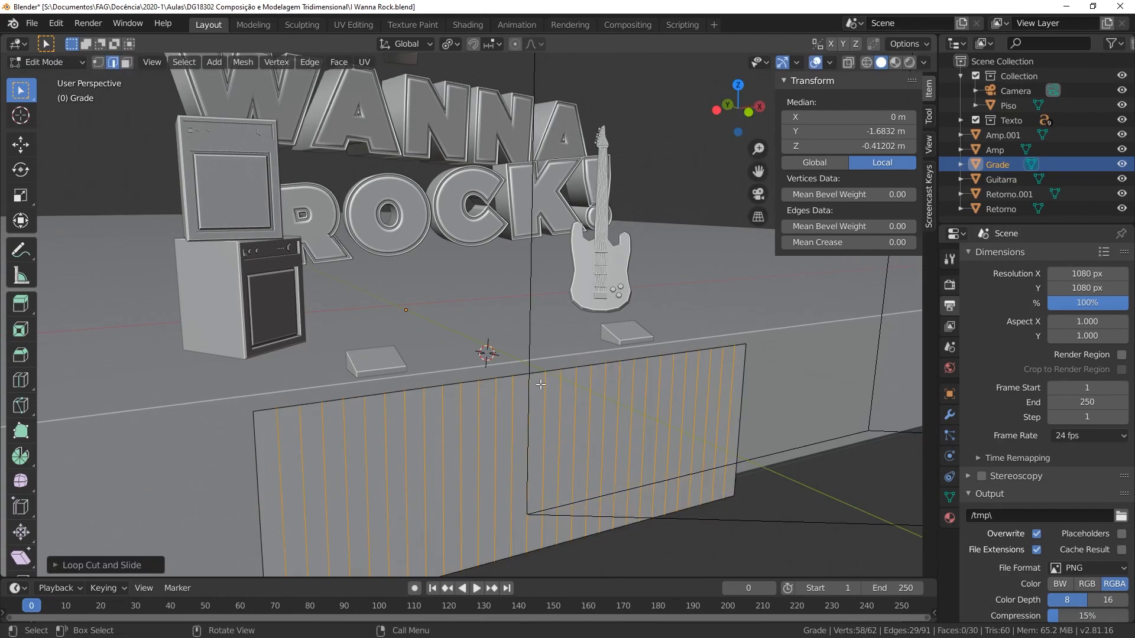
# Step: Inset all the Grade faces together by about 0.038 m to form a surrounding frame
pyautogui.press('a')
pyautogui.press('i')
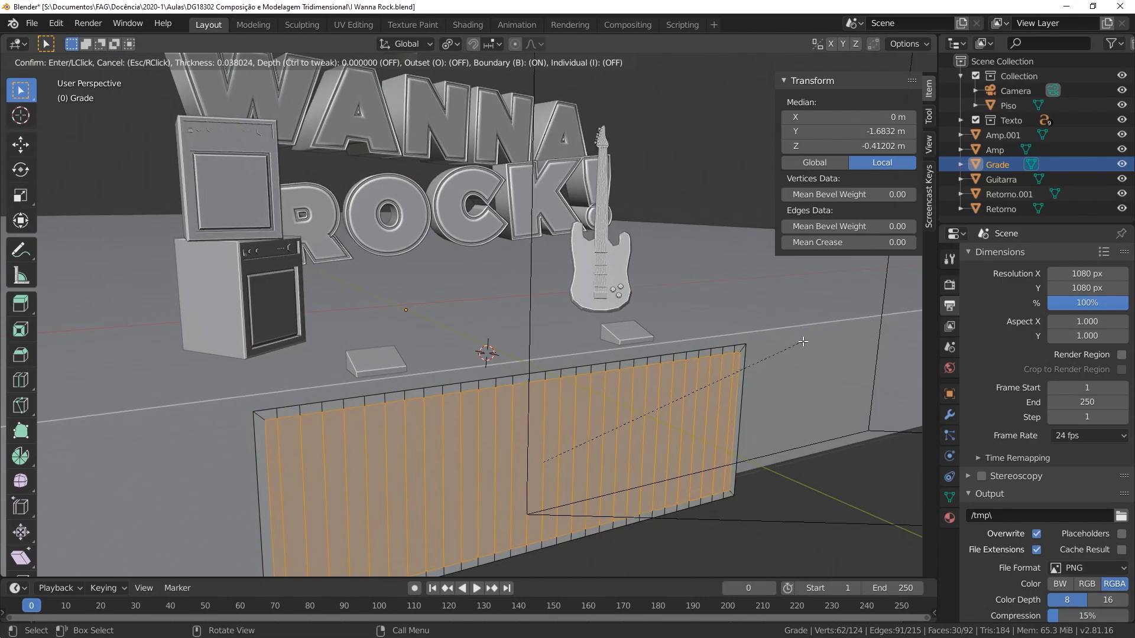
pyautogui.click(802, 342)
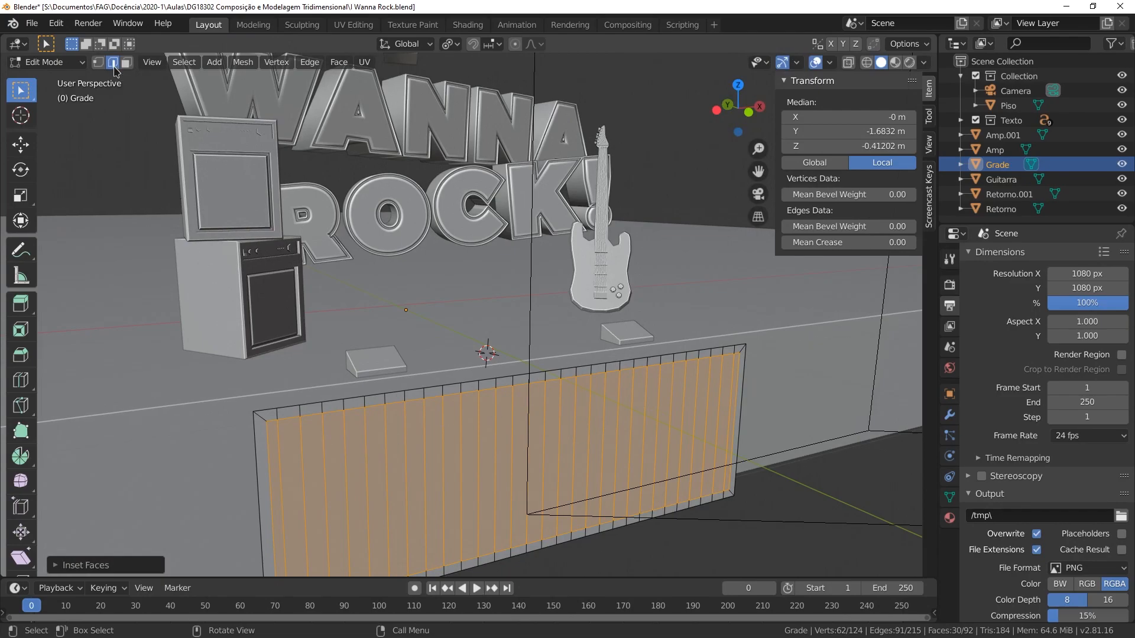
# Step: Select the vertical edges inside the Grade frame and apply Checker Deselect to leave every second one selected
pyautogui.hotkey('alt', 'a')
pyautogui.press('c')
pyautogui.moveTo(295, 461); pyautogui.dragTo(710, 408)
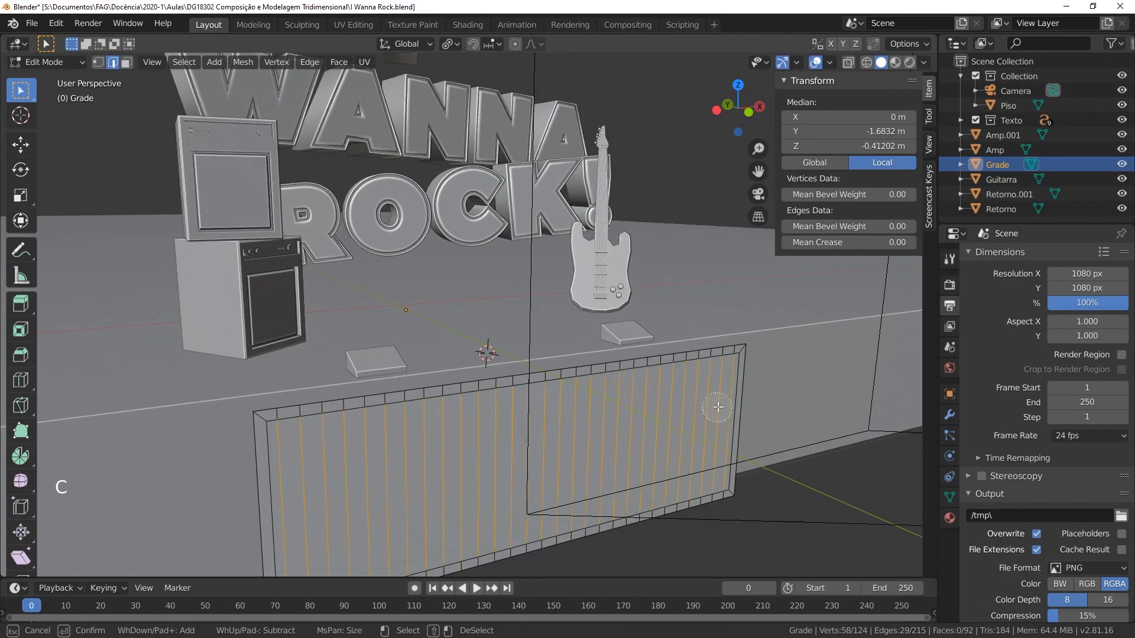
pyautogui.rightClick(718, 406)
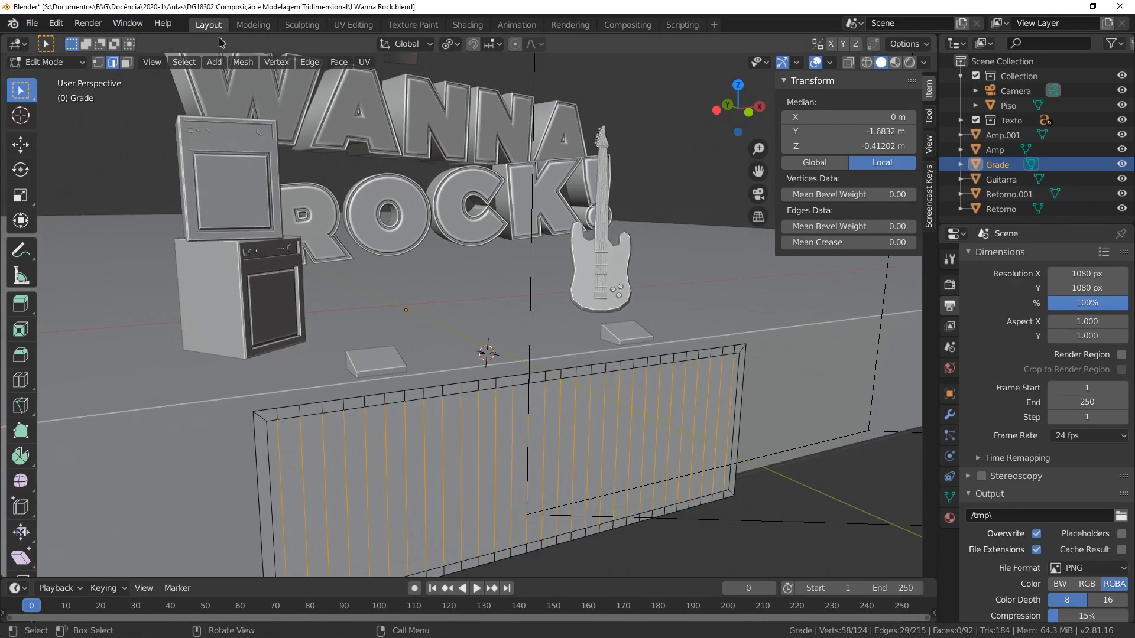
pyautogui.click(190, 67)
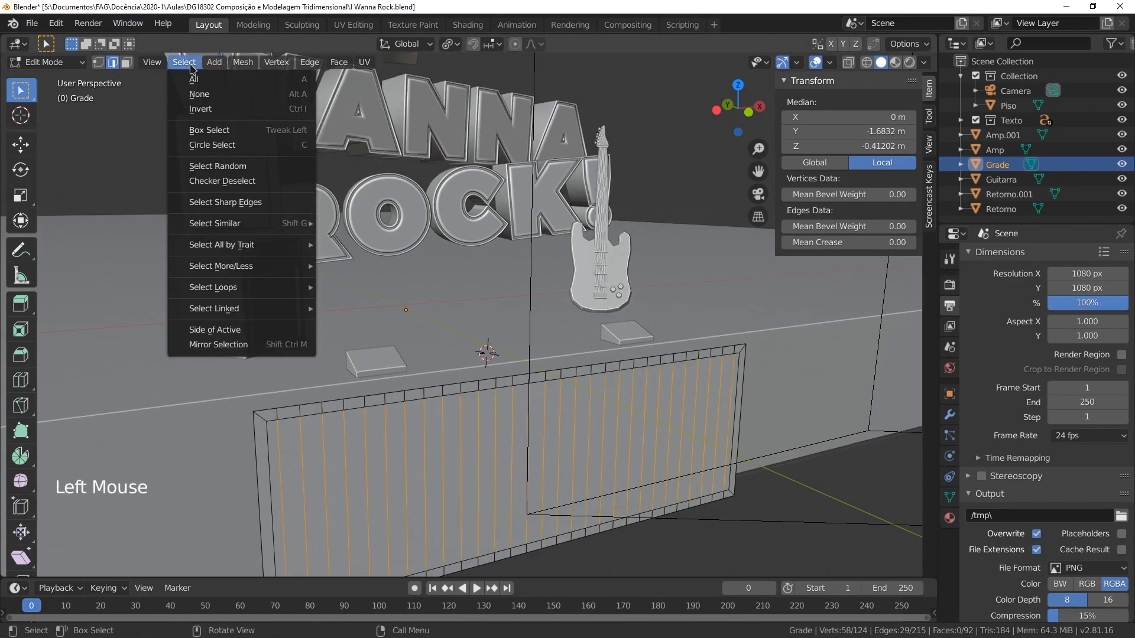
pyautogui.click(237, 181)
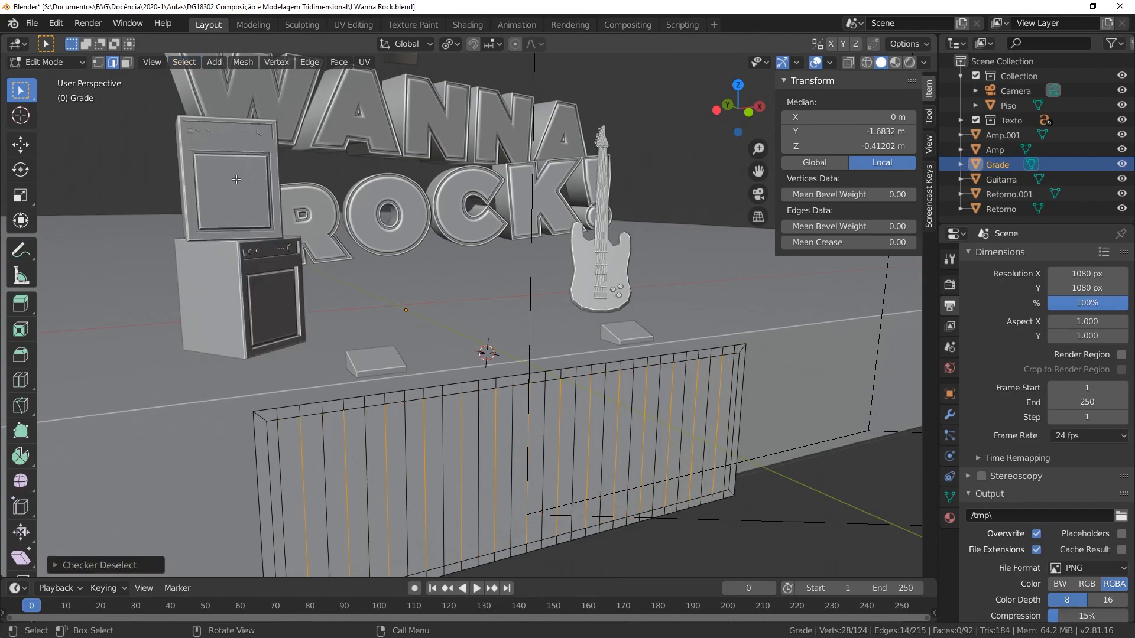
# Step: Bevel the selected alternating vertical edges by about 0.026 m with one segment to form the grille bars
pyautogui.moveTo(626, 424)
pyautogui.mouseDown(button='middle')
pyautogui.moveTo(630, 473)
pyautogui.moveTo(637, 418)
pyautogui.moveTo(625, 420)
pyautogui.mouseUp(button='middle')
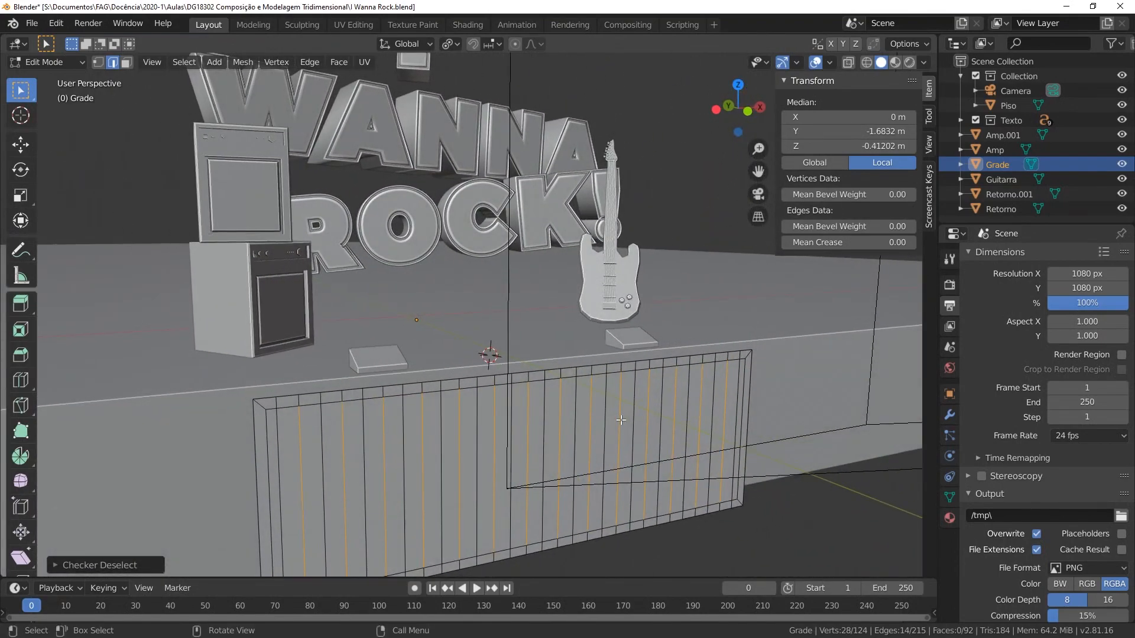
pyautogui.hotkey('ctrl', 'b')
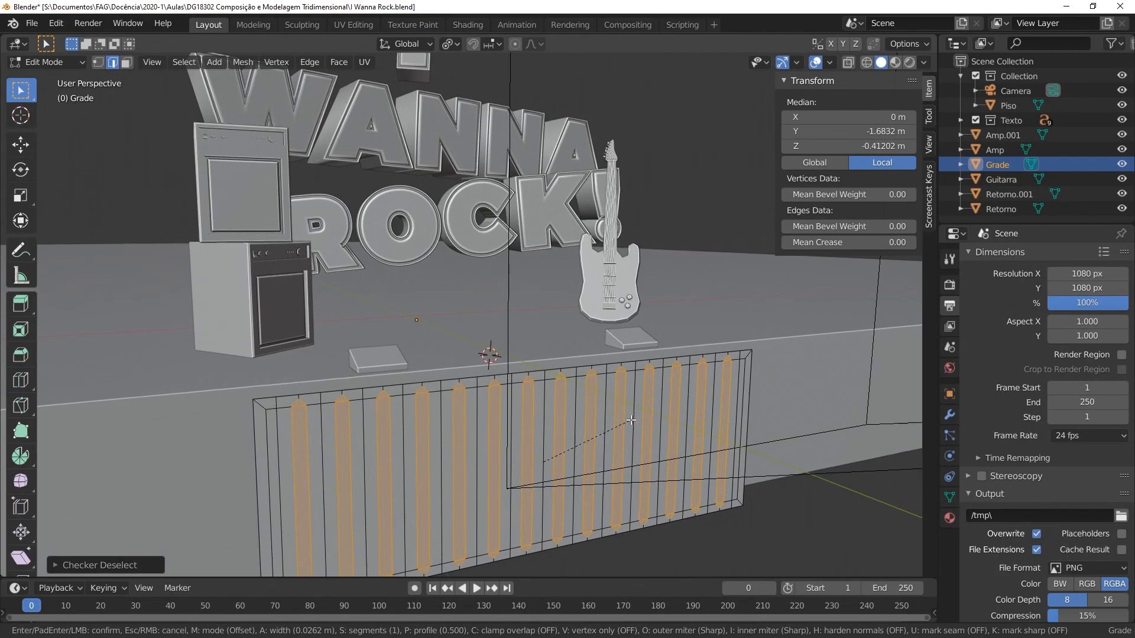
pyautogui.click(632, 420)
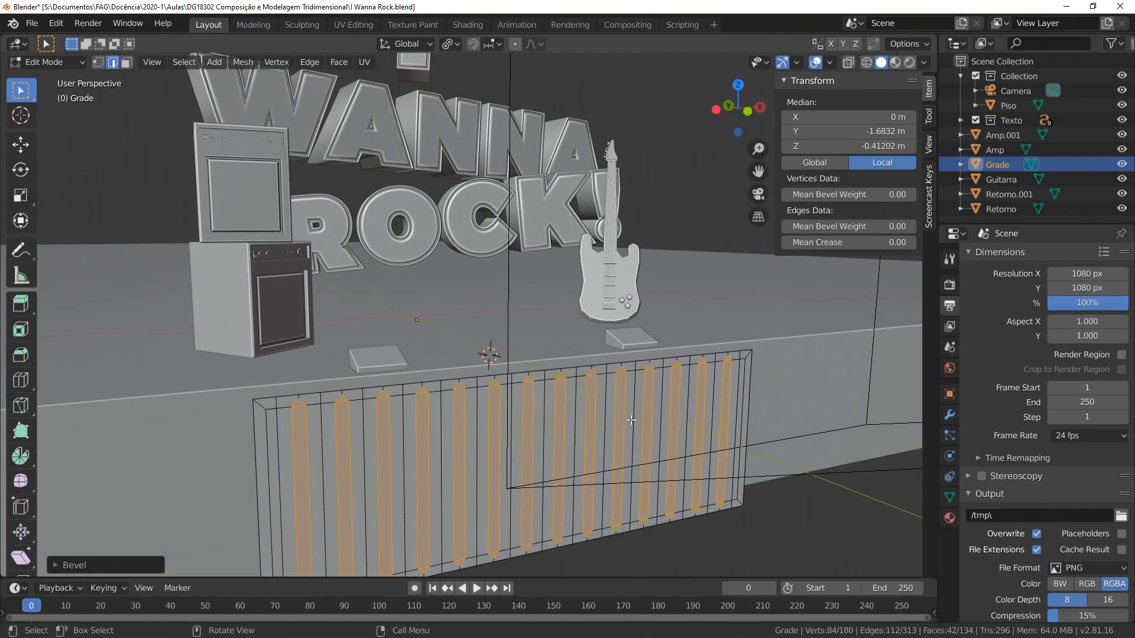
# Step: Select the 15 vertical edges midway between the bars and delete them to open the gaps of the grille
pyautogui.hotkey('alt', 'a')
pyautogui.click(316, 426)
pyautogui.keyDown('shift'); pyautogui.click(354, 424); pyautogui.keyUp('shift')
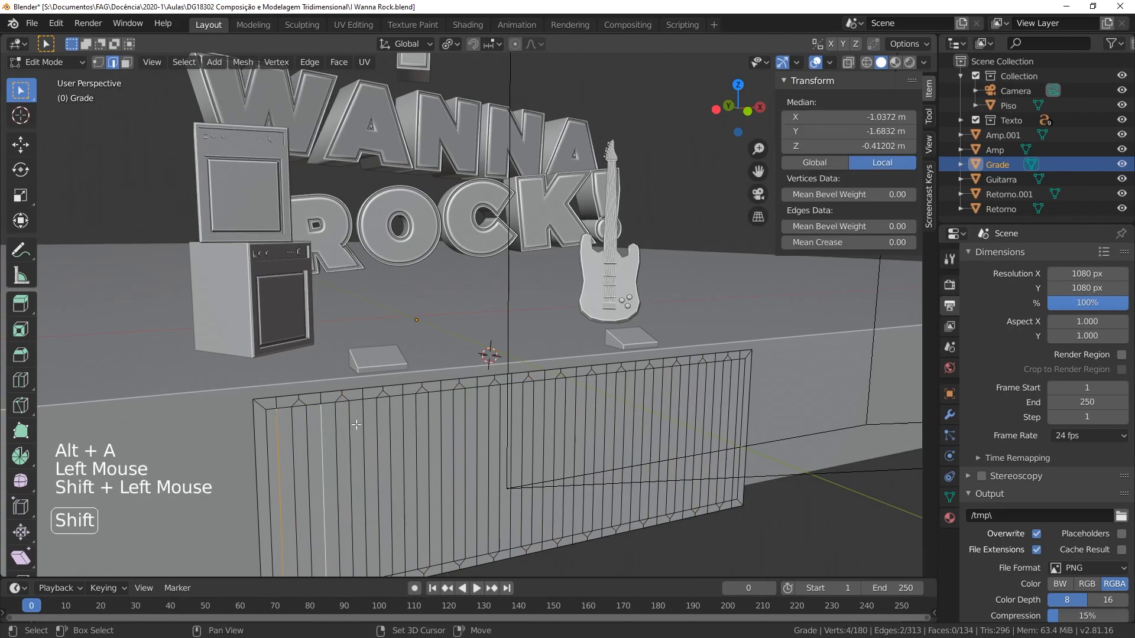
pyautogui.keyDown('shift'); pyautogui.click(444, 412); pyautogui.keyUp('shift')
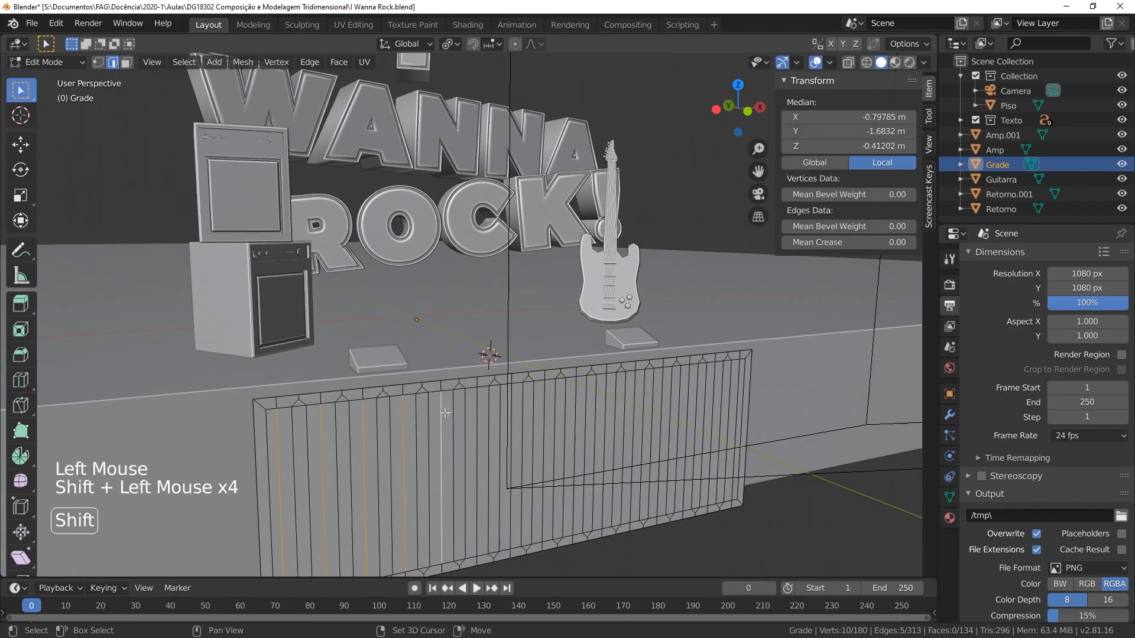
pyautogui.keyDown('shift'); pyautogui.click(480, 407); pyautogui.keyUp('shift')
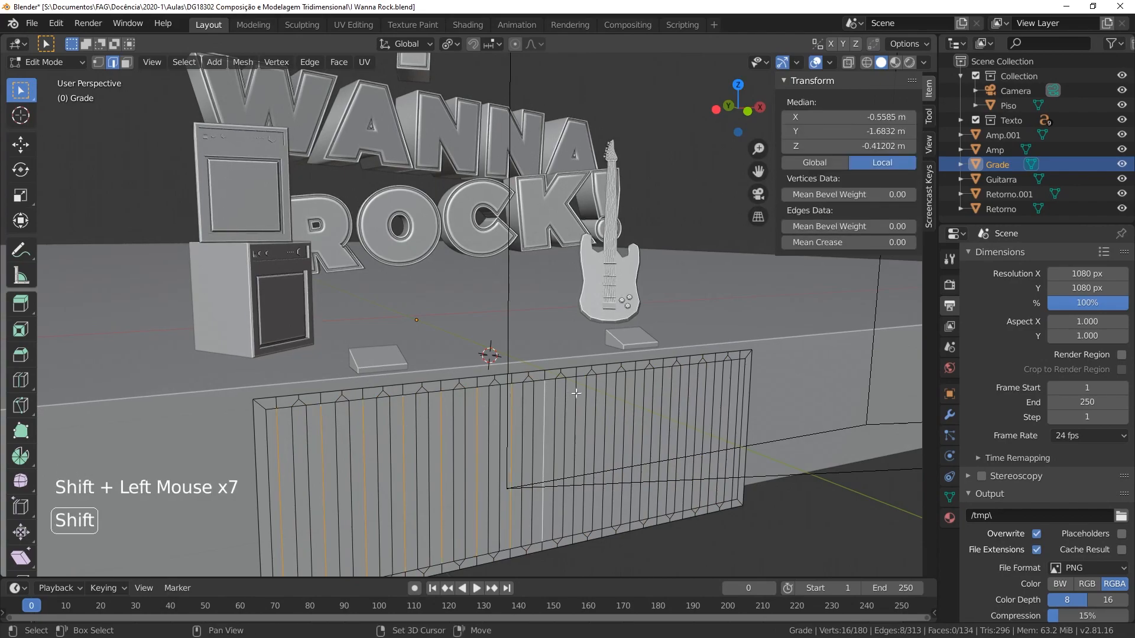
pyautogui.keyDown('shift'); pyautogui.click(604, 390); pyautogui.keyUp('shift')
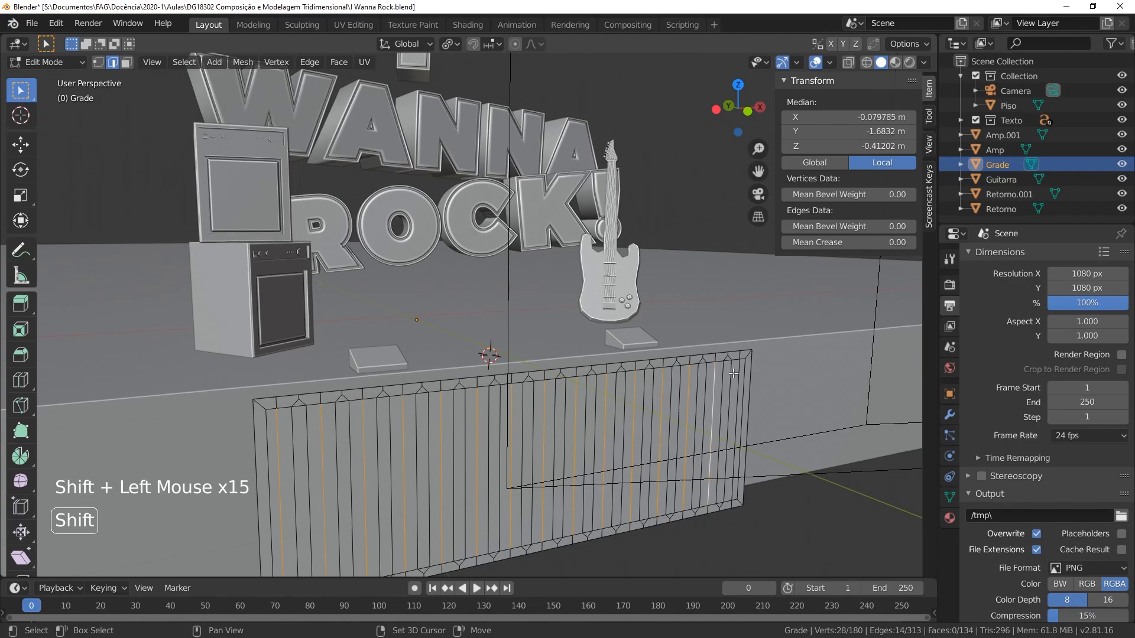
pyautogui.keyDown('shift'); pyautogui.click(735, 374); pyautogui.keyUp('shift')
pyautogui.press('x')
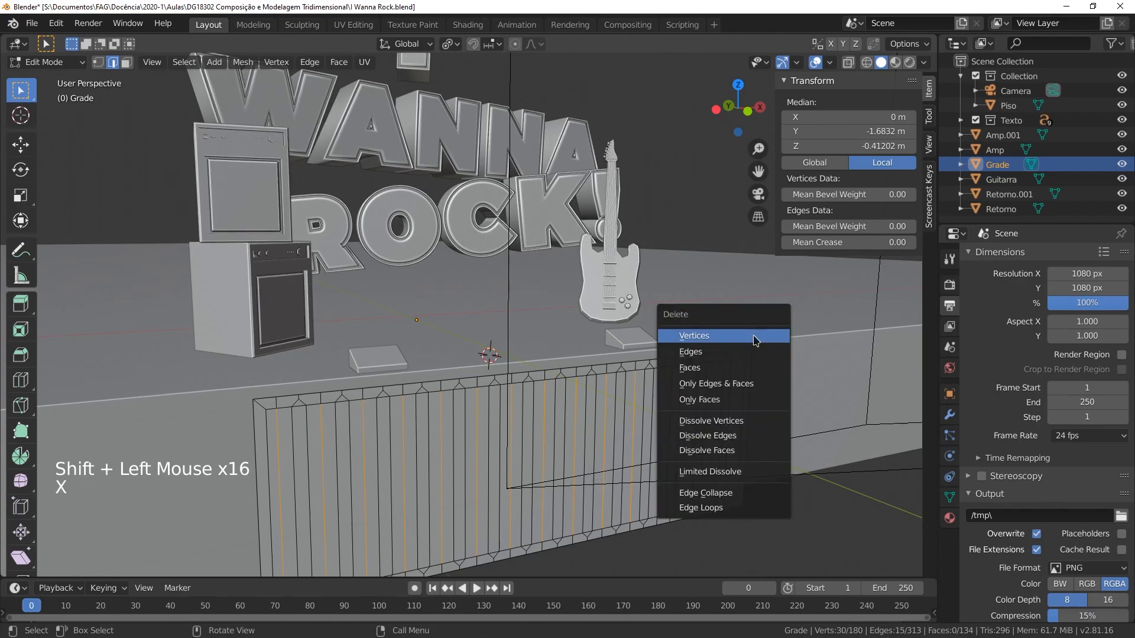
pyautogui.click(746, 352)
# Step: Extrude the whole grille about 0.059 m to give its frame and bars thickness
pyautogui.moveTo(446, 387); pyautogui.dragTo(538, 391, button='middle')
pyautogui.press('Tab')
pyautogui.press('Tab')
pyautogui.press('a')
pyautogui.press('e')
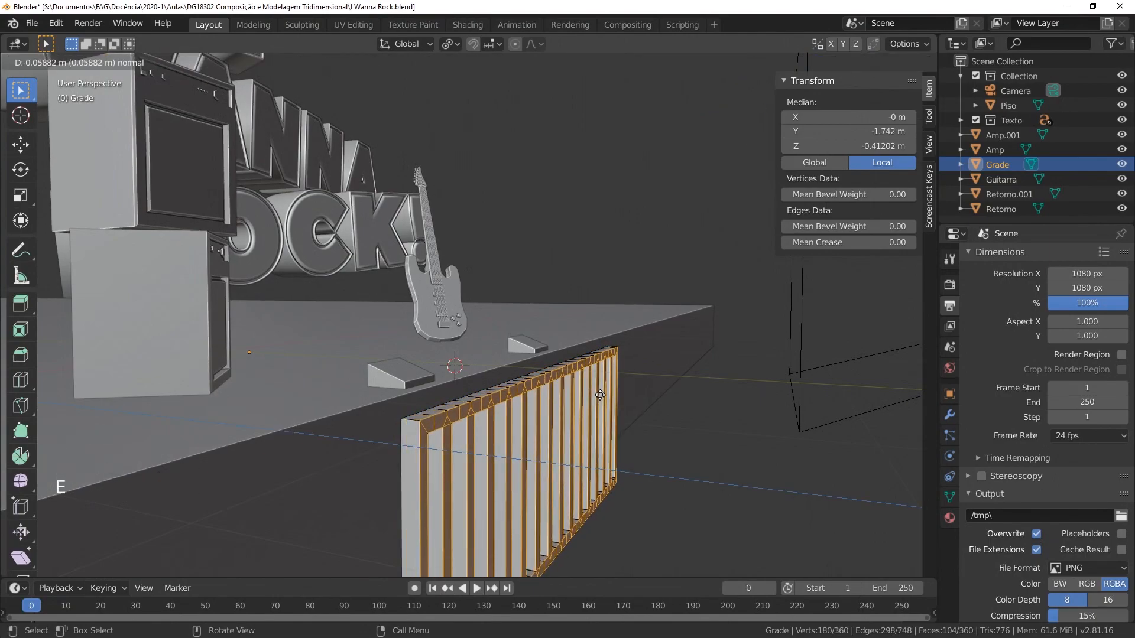
pyautogui.click(600, 395)
pyautogui.moveTo(420, 429); pyautogui.dragTo(397, 420, button='middle')
pyautogui.hotkey('alt', 'a')
pyautogui.press('Tab')
pyautogui.moveTo(455, 393); pyautogui.dragTo(514, 379, button='middle')
# Step: Add a Bevel modifier to Grade with a width of 0.005 m and 2 segments
pyautogui.click(949, 415)
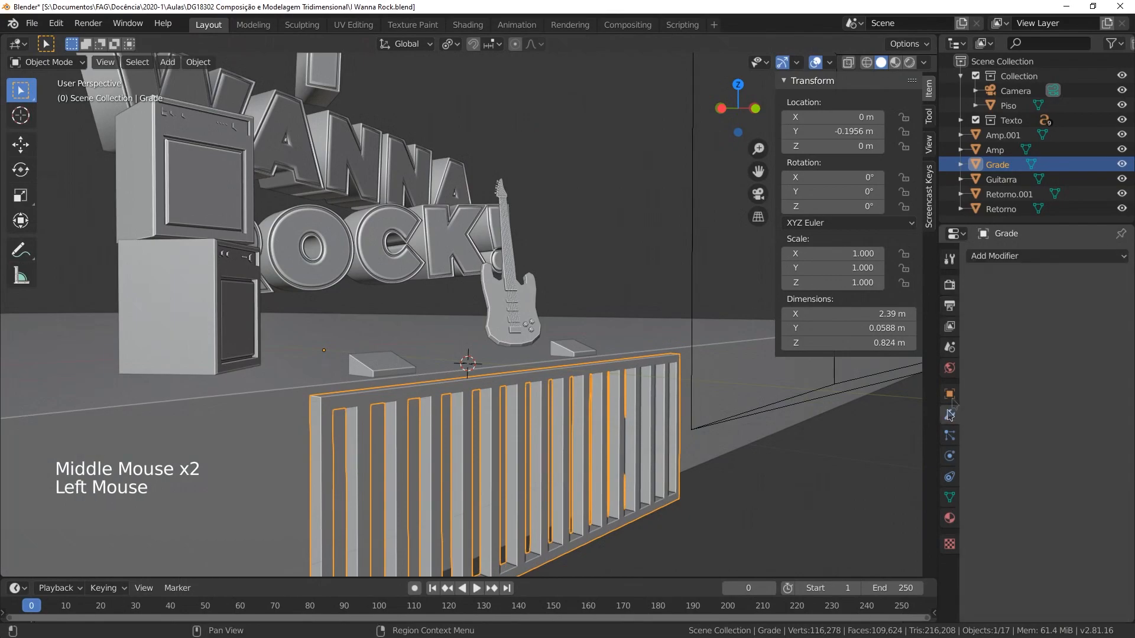
pyautogui.click(1004, 256)
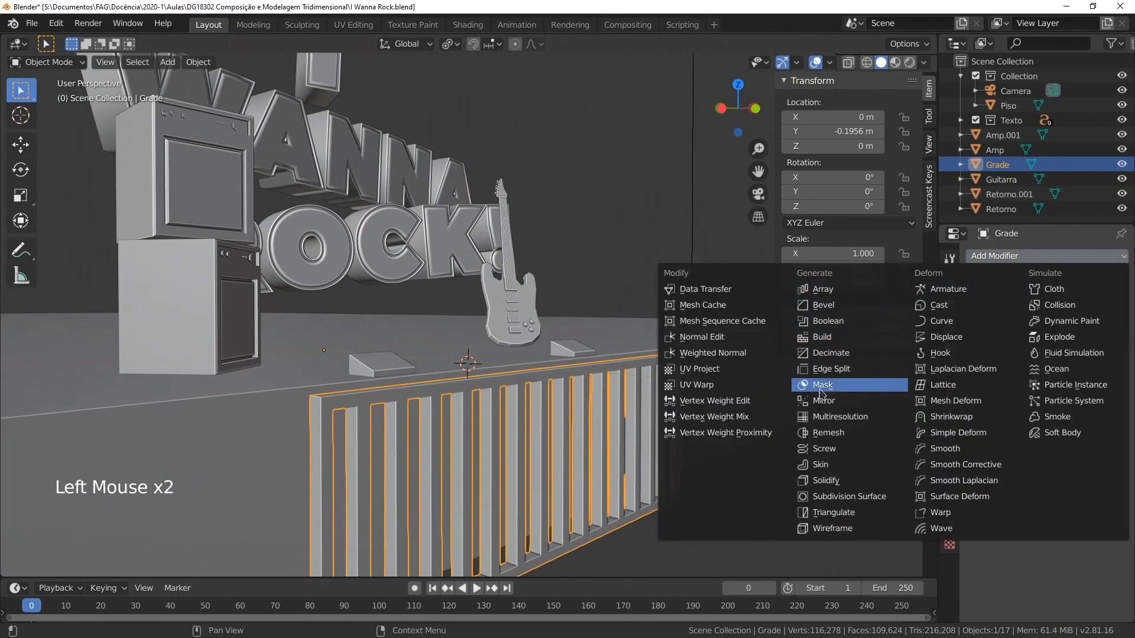
pyautogui.click(823, 305)
pyautogui.scroll(1, 346, 454)
pyautogui.scroll(1, 345, 454)
pyautogui.keyDown('shift'); pyautogui.moveTo(354, 456); pyautogui.dragTo(435, 414, button='middle'); pyautogui.keyUp('shift')
pyautogui.keyDown('shift'); pyautogui.moveTo(999, 314); pyautogui.dragTo(930, 314); pyautogui.keyUp('shift')
pyautogui.click(1039, 336)
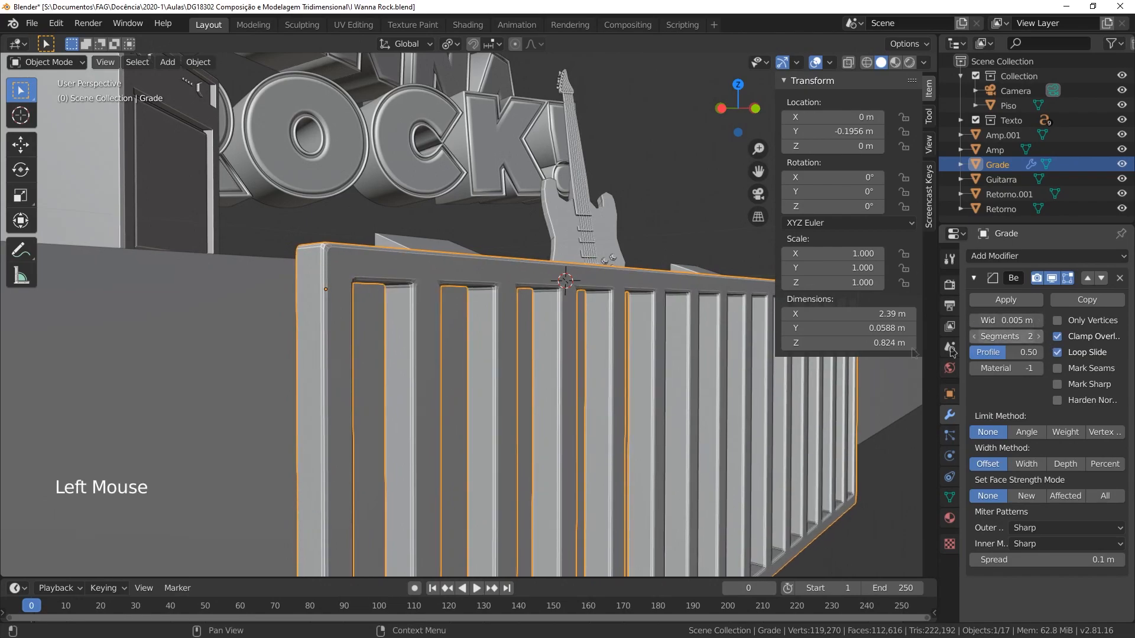
pyautogui.rightClick(328, 265)
pyautogui.click(376, 259)
pyautogui.moveTo(376, 258)
pyautogui.mouseDown(button='middle')
pyautogui.moveTo(407, 271)
pyautogui.moveTo(375, 283)
pyautogui.moveTo(396, 288)
pyautogui.moveTo(373, 297)
pyautogui.mouseUp(button='middle')
pyautogui.hotkey('ctrl', 'z')
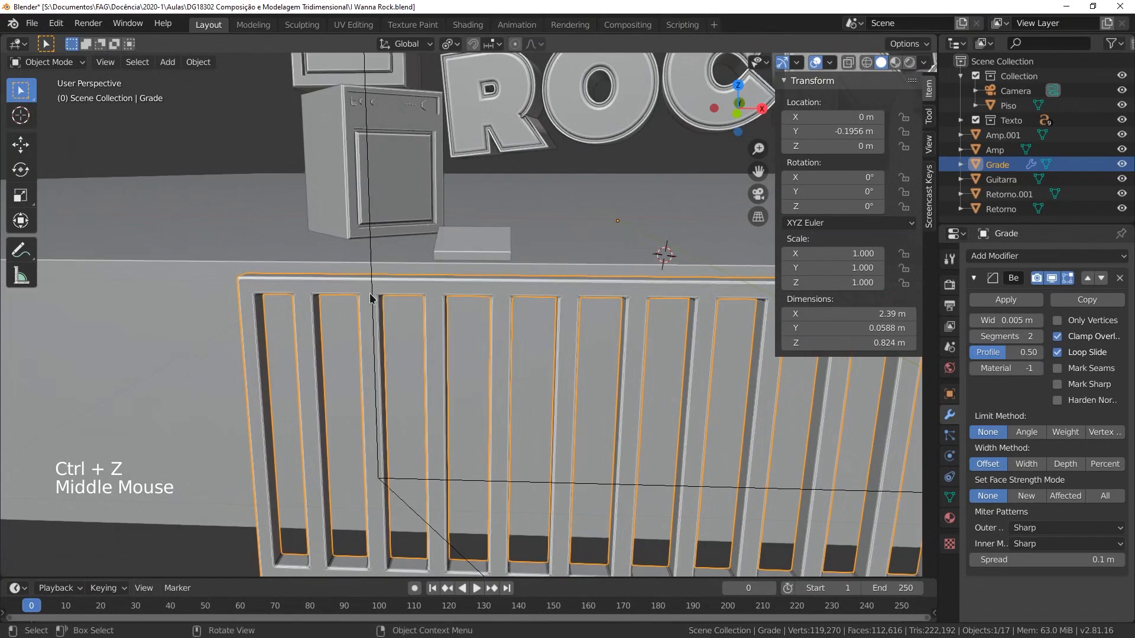
# Step: Add a six-sided mesh circle at the 3D cursor near the front of the stage
pyautogui.hotkey('alt', 'a')
pyautogui.click(758, 194)
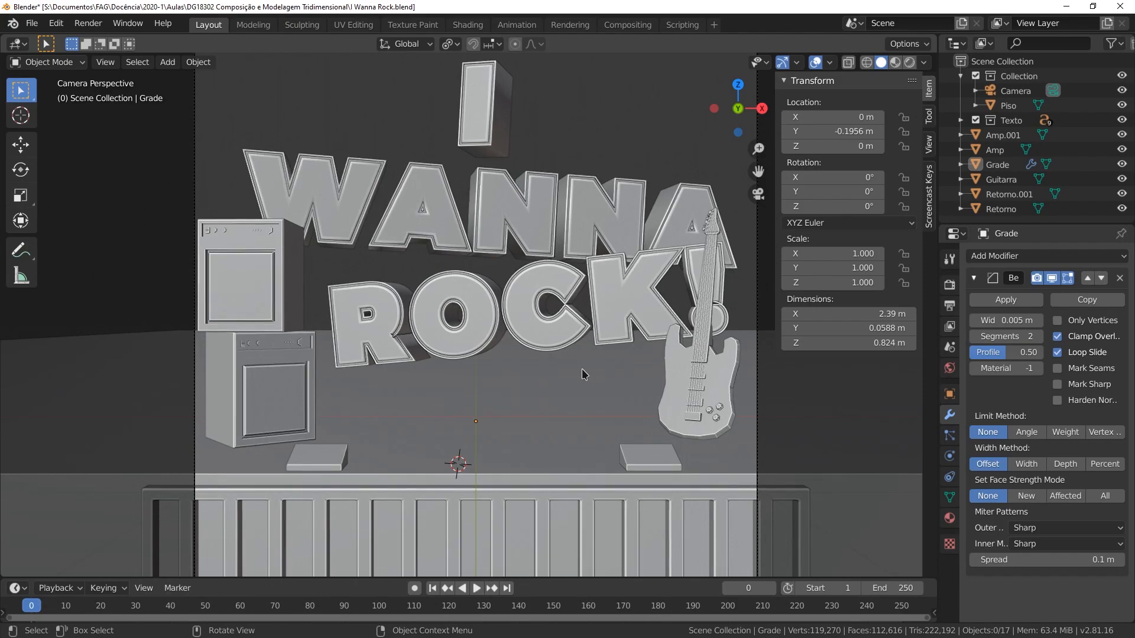
pyautogui.scroll(-2, 427, 390)
pyautogui.moveTo(582, 369); pyautogui.dragTo(489, 338, button='middle')
pyautogui.hotkey('shift', 'a')
pyautogui.moveTo(489, 338)
pyautogui.click(576, 358)
pyautogui.scroll(1, 489, 426)
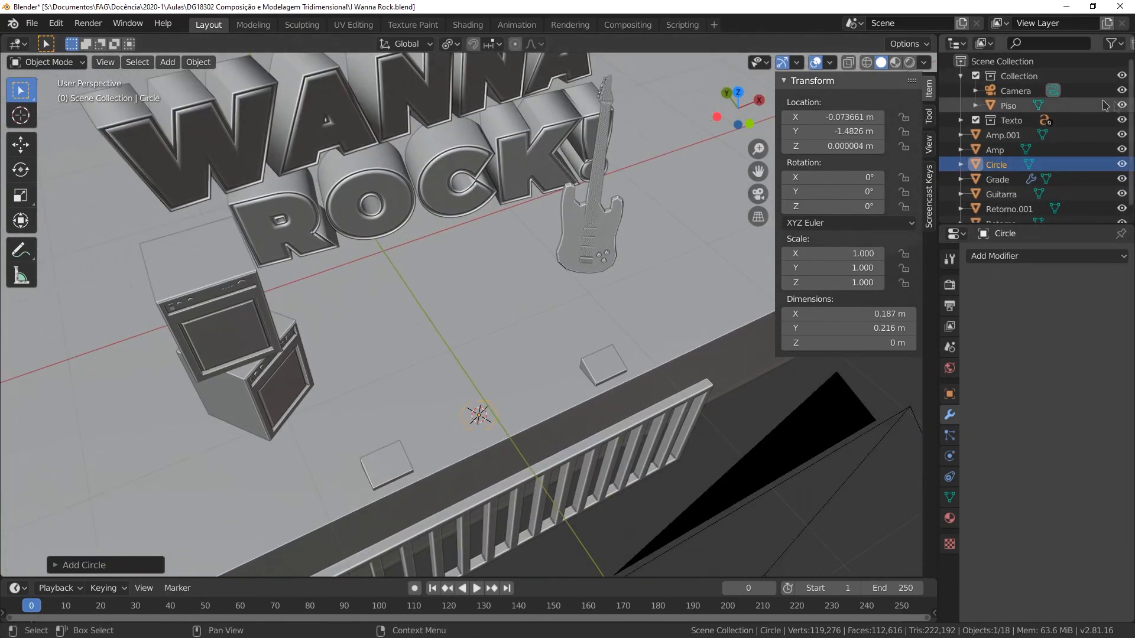
# Step: Hide Piso, Texto and all the other stage models, and rename the new circle Canhao-de-luz
pyautogui.click(1122, 105)
pyautogui.click(975, 120)
pyautogui.moveTo(1121, 135); pyautogui.dragTo(1122, 151)
pyautogui.moveTo(1121, 179); pyautogui.dragTo(1122, 221)
pyautogui.doubleClick(996, 168)
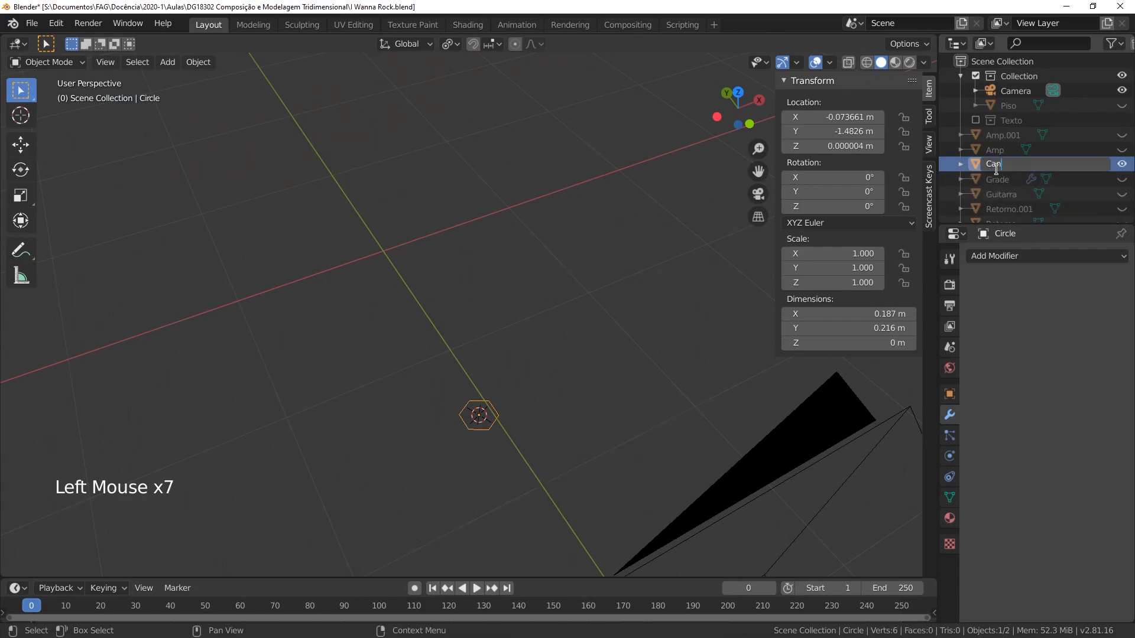
pyautogui.write('Canhao-de-luz')
pyautogui.press('Return')
# Step: Fill the hexagon, extrude it about 0.034 m upward and enlarge the extruded face to flare the base
pyautogui.press('Tab')
pyautogui.press('f')
pyautogui.moveTo(497, 437); pyautogui.dragTo(542, 418, button='middle')
pyautogui.scroll(3, 547, 363)
pyautogui.press('e')
pyautogui.click(556, 406)
pyautogui.press('s')
pyautogui.click(607, 391)
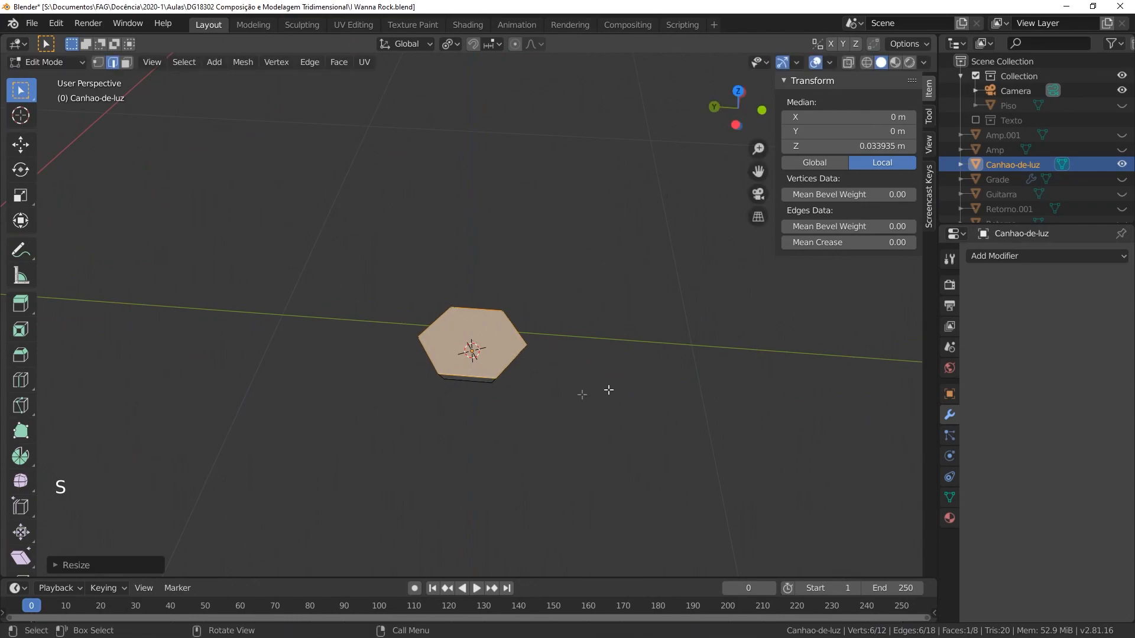
# Step: Extrude the flared hexagon's upper face about 0.167 m upward to form the straight spotlight body
pyautogui.moveTo(608, 391); pyautogui.dragTo(594, 350, button='middle')
pyautogui.press('e')
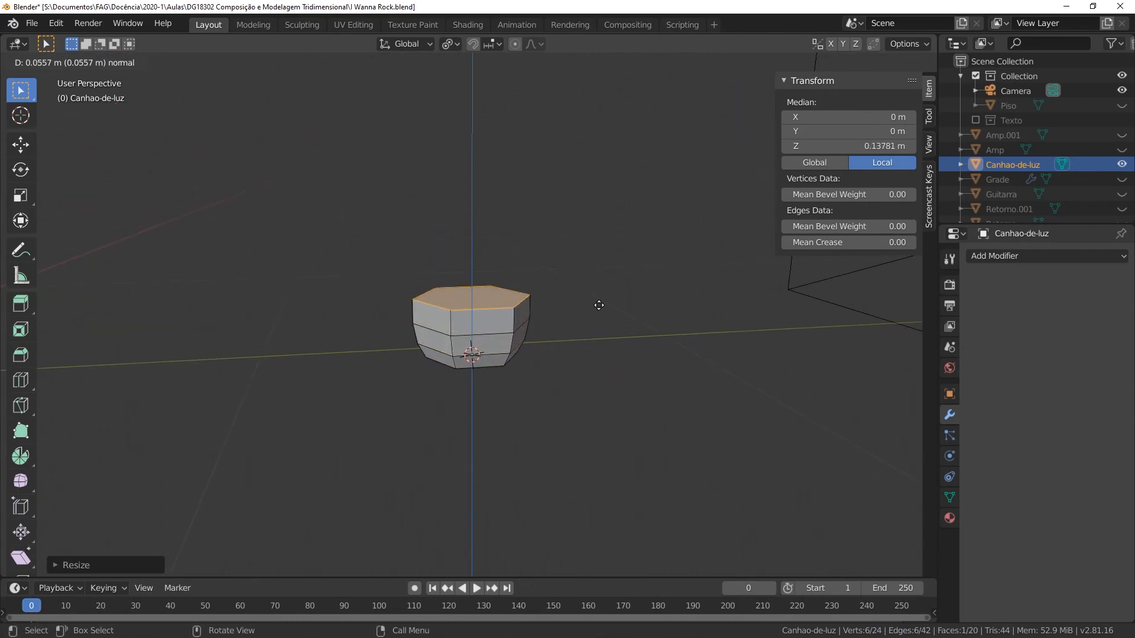
pyautogui.click(604, 254)
# Step: Inset and recess the spotlight's upper face to form a rim, scale it and inset it again for an inner groove
pyautogui.moveTo(604, 255); pyautogui.dragTo(709, 187, button='middle')
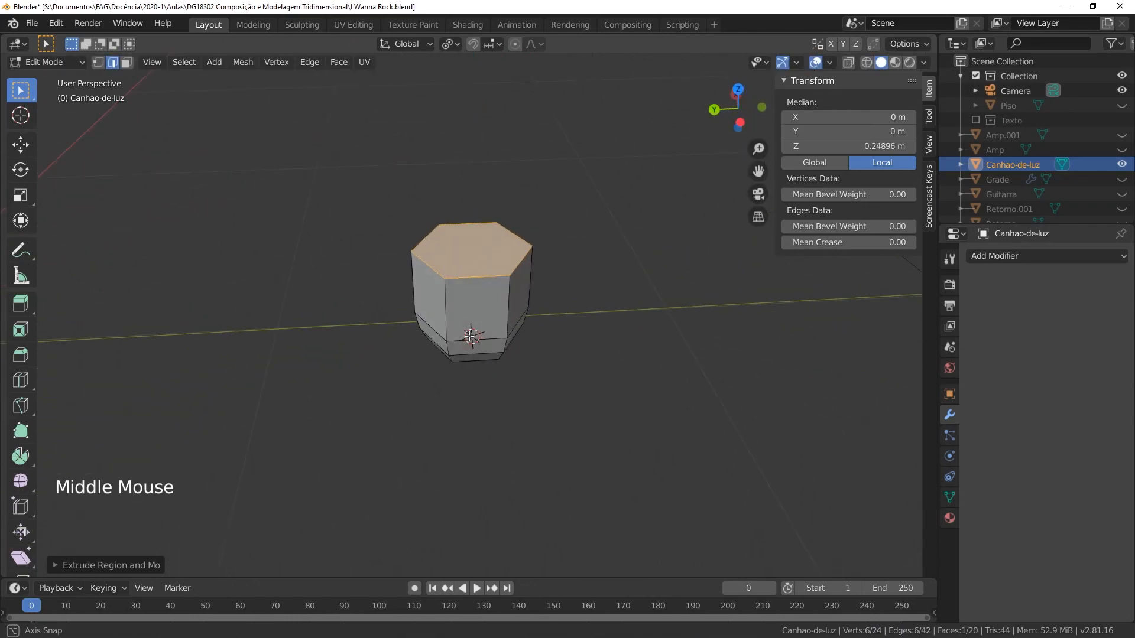
pyautogui.press('i')
pyautogui.click(699, 184)
pyautogui.press('e')
pyautogui.click(696, 193)
pyautogui.press('s')
pyautogui.click(689, 190)
pyautogui.press('i')
pyautogui.click(682, 190)
pyautogui.press('e')
pyautogui.click(682, 188)
# Step: Extrude and shrink the recessed inner face in two stages to form a faceted, domed lens
pyautogui.scroll(3, 461, 241)
pyautogui.scroll(-2, 459, 243)
pyautogui.keyDown('shift'); pyautogui.moveTo(448, 311); pyautogui.dragTo(441, 400, button='middle'); pyautogui.keyUp('shift')
pyautogui.press('e')
pyautogui.click(745, 326)
pyautogui.press('s')
pyautogui.click(681, 336)
pyautogui.press('e')
pyautogui.click(701, 328)
pyautogui.press('s')
pyautogui.click(582, 307)
# Step: Switch to face selection and select the spotlight's rim face on the negative X side
pyautogui.moveTo(378, 326)
pyautogui.mouseDown(button='middle')
pyautogui.moveTo(312, 289)
pyautogui.moveTo(353, 360)
pyautogui.moveTo(337, 288)
pyautogui.moveTo(366, 319)
pyautogui.mouseUp(button='middle')
pyautogui.click(337, 289)
pyautogui.keyDown('shift'); pyautogui.click(126, 62); pyautogui.keyUp('shift')
pyautogui.hotkey('alt', 'a')
pyautogui.click(126, 62)
pyautogui.click(349, 290)
# Step: Try extruding the selected rim face into a flap, shifting it outward along X and scaling its end along Y and X
pyautogui.press('e')
pyautogui.click(677, 286)
pyautogui.press('g')
pyautogui.press('x')
pyautogui.click(576, 283)
pyautogui.moveTo(577, 284); pyautogui.dragTo(591, 205, button='middle')
pyautogui.press('s')
pyautogui.press('y')
pyautogui.click(477, 210)
pyautogui.moveTo(477, 210); pyautogui.dragTo(437, 319, button='middle')
pyautogui.press('s')
pyautogui.press('x')
pyautogui.click(346, 222)
pyautogui.keyDown('shift'); pyautogui.moveTo(437, 319); pyautogui.dragTo(322, 263, button='middle'); pyautogui.keyUp('shift')
# Step: Try scaling two end vertices of the flap along Y to reshape its tip
pyautogui.click(98, 62)
pyautogui.click(394, 333)
pyautogui.keyDown('shift'); pyautogui.click(504, 334); pyautogui.keyUp('shift')
pyautogui.press('s')
pyautogui.press('y')
pyautogui.click(636, 347)
# Step: Try selecting the corner vertices of the rim segment opposite the flap
pyautogui.moveTo(473, 307); pyautogui.dragTo(284, 272, button='middle')
pyautogui.keyDown('shift'); pyautogui.moveTo(532, 438); pyautogui.dragTo(289, 305, button='middle'); pyautogui.keyUp('shift')
pyautogui.click(448, 356)
pyautogui.keyDown('shift'); pyautogui.click(336, 443); pyautogui.keyUp('shift')
pyautogui.keyDown('shift'); pyautogui.click(341, 479); pyautogui.keyUp('shift')
pyautogui.keyDown('shift'); pyautogui.click(480, 366); pyautogui.keyUp('shift')
pyautogui.moveTo(224, 501); pyautogui.dragTo(257, 487, button='middle')
pyautogui.keyDown('shift'); pyautogui.moveTo(257, 486); pyautogui.dragTo(414, 397, button='middle'); pyautogui.keyUp('shift')
# Step: Undo the single flap's vertex selections, scaling, move and extrusion, back to the selected rim face
pyautogui.hotkey('ctrl', 'z')
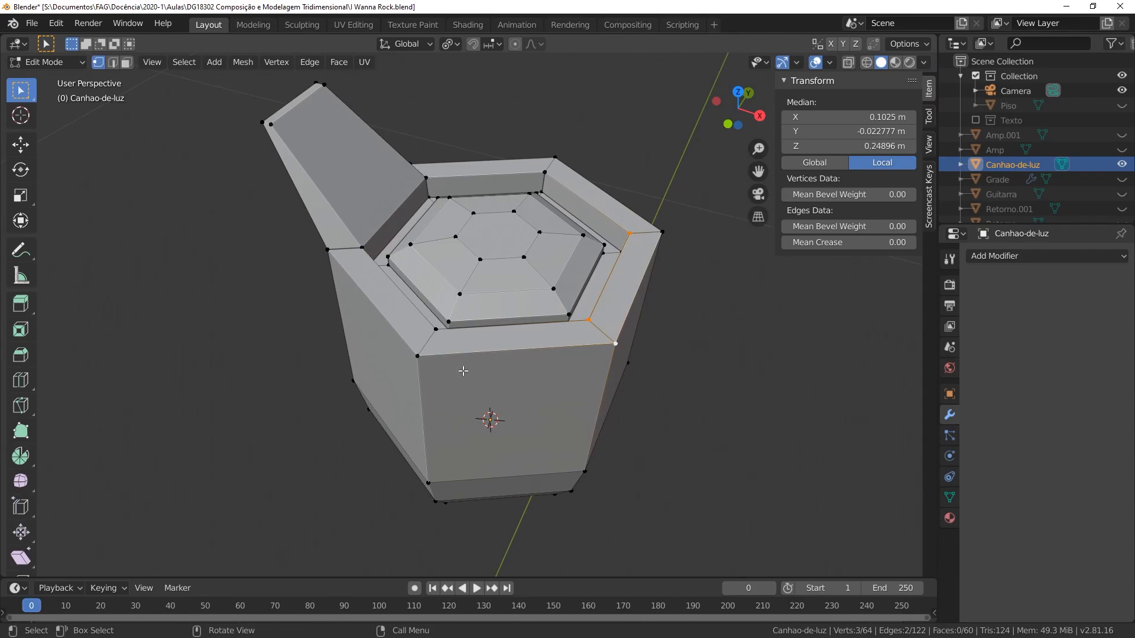
pyautogui.hotkey('ctrl', 'z')
pyautogui.hotkey('ctrl', 'z')
pyautogui.hotkey('ctrl', 'z')
pyautogui.hotkey('ctrl', 'z')
pyautogui.hotkey('ctrl', 'z')
pyautogui.hotkey('ctrl', 'z')
pyautogui.hotkey('ctrl', 'z')
pyautogui.hotkey('ctrl', 'z')
pyautogui.hotkey('ctrl', 'z')
pyautogui.hotkey('ctrl', 'z')
pyautogui.hotkey('ctrl', 'z')
pyautogui.hotkey('ctrl', 'z')
pyautogui.hotkey('ctrl', 'z')
pyautogui.hotkey('ctrl', 'z')
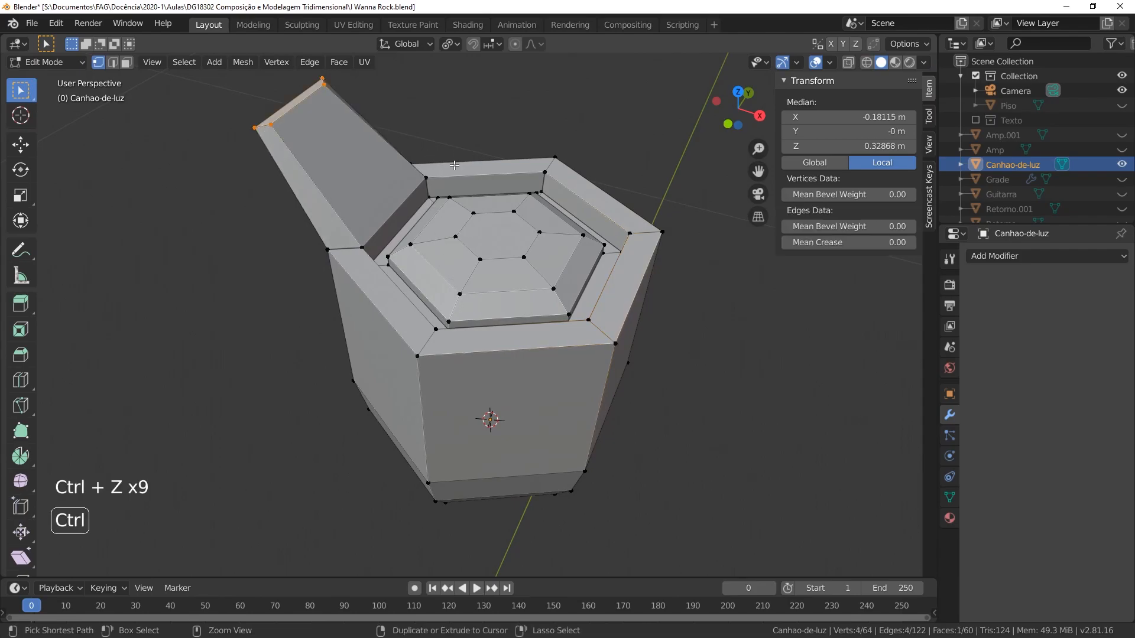
pyautogui.hotkey('ctrl', 'z')
pyautogui.hotkey('ctrl', 'z')
pyautogui.hotkey('ctrl', 'z')
pyautogui.hotkey('ctrl', 'z')
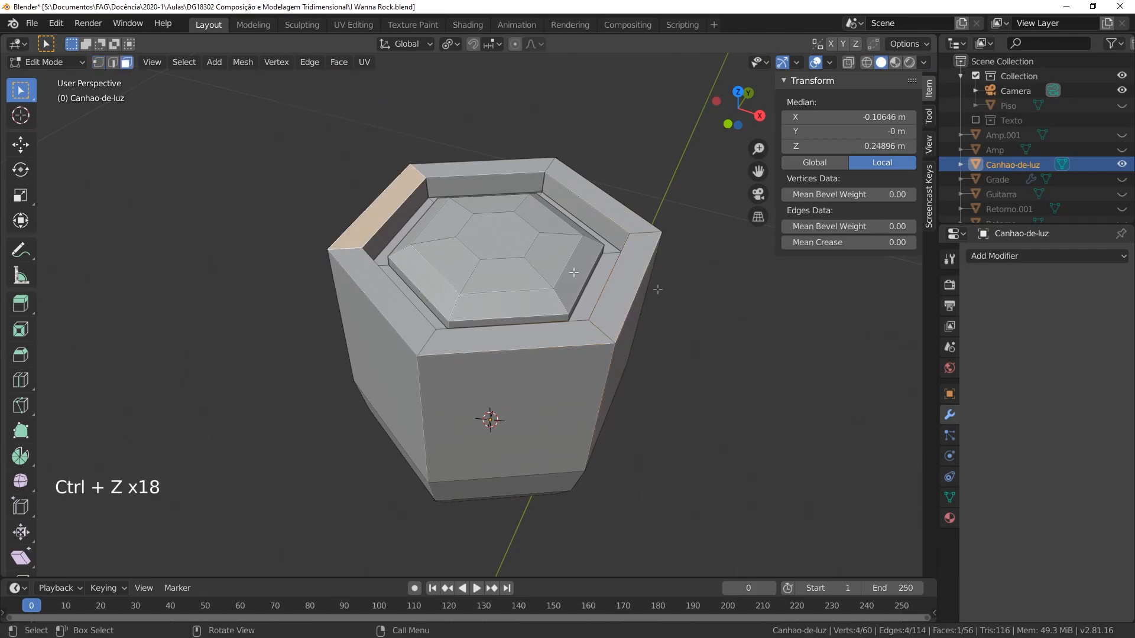
# Step: Add the opposite rim face to the selection and extrude both faces about 0.089 m into a pair of flaps
pyautogui.keyDown('shift'); pyautogui.click(628, 263); pyautogui.keyUp('shift')
pyautogui.moveTo(656, 322); pyautogui.dragTo(689, 423, button='middle')
pyautogui.press('e')
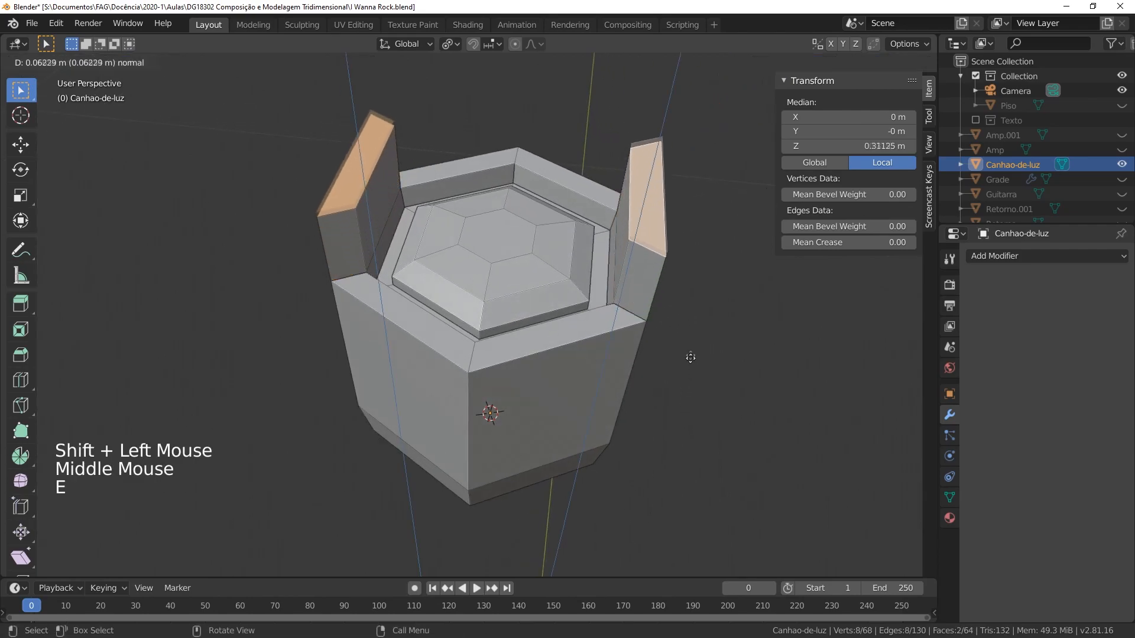
pyautogui.click(687, 346)
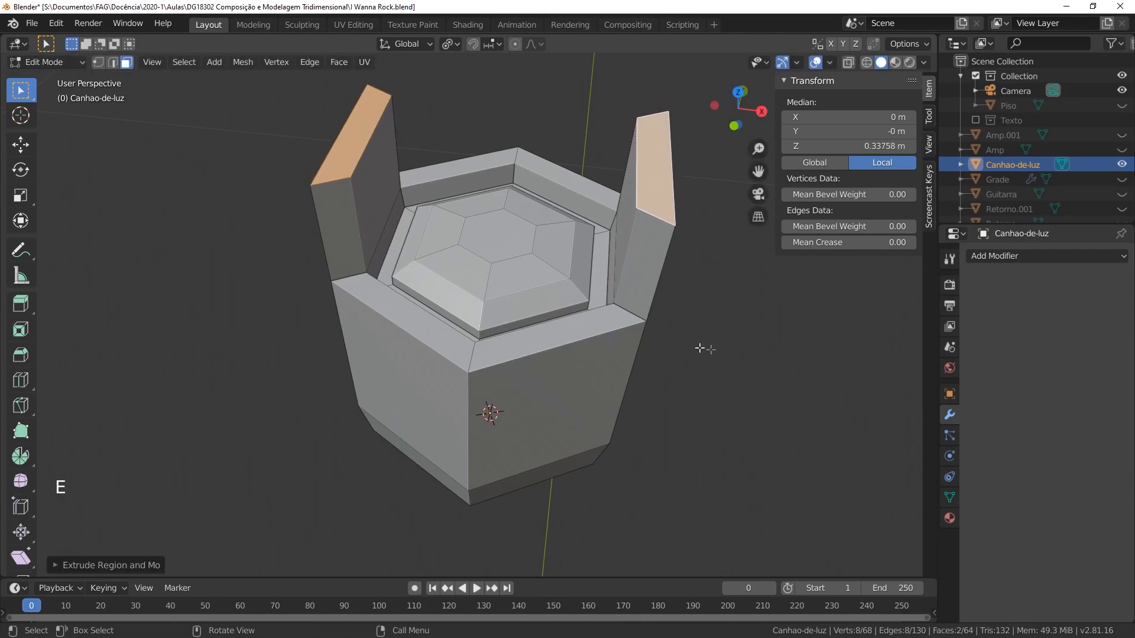
# Step: Set the pivot point to Median Point and spread the two flap ends outward along X by a factor of about 1.5
pyautogui.press('s')
pyautogui.press('x')
pyautogui.rightClick(715, 332)
pyautogui.click(456, 45)
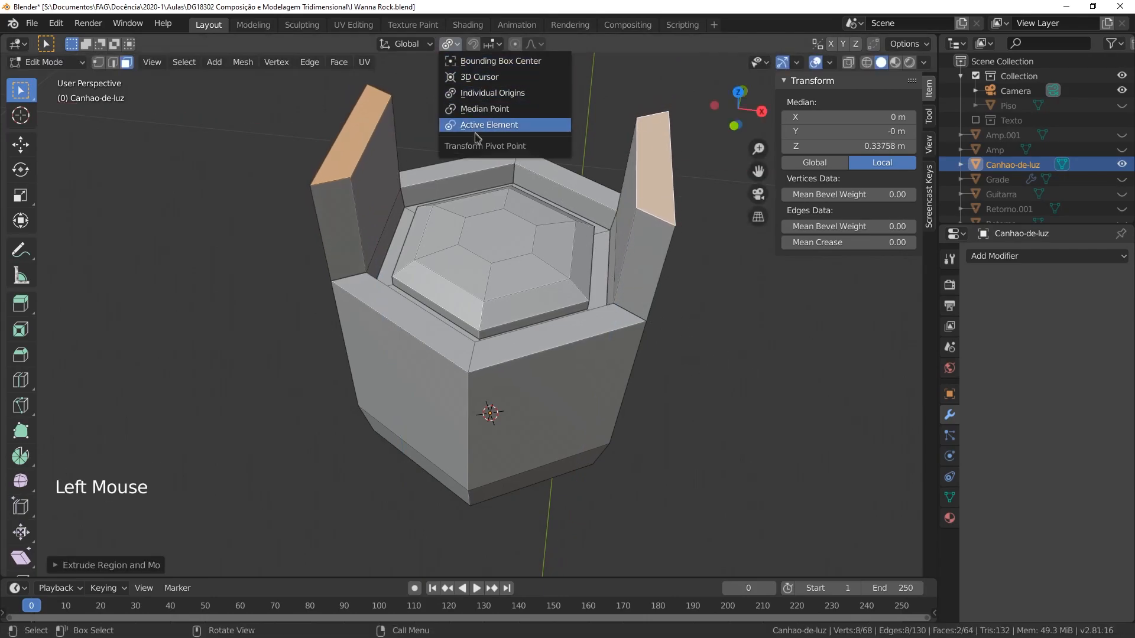
pyautogui.click(530, 113)
pyautogui.press('s')
pyautogui.press('x')
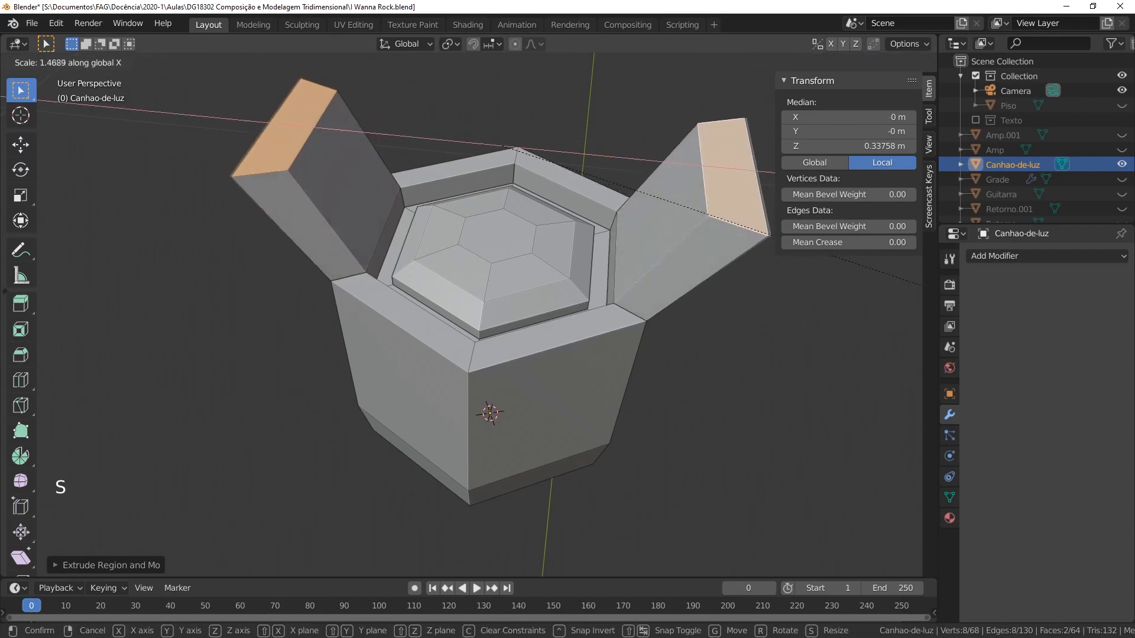
pyautogui.click(45, 303)
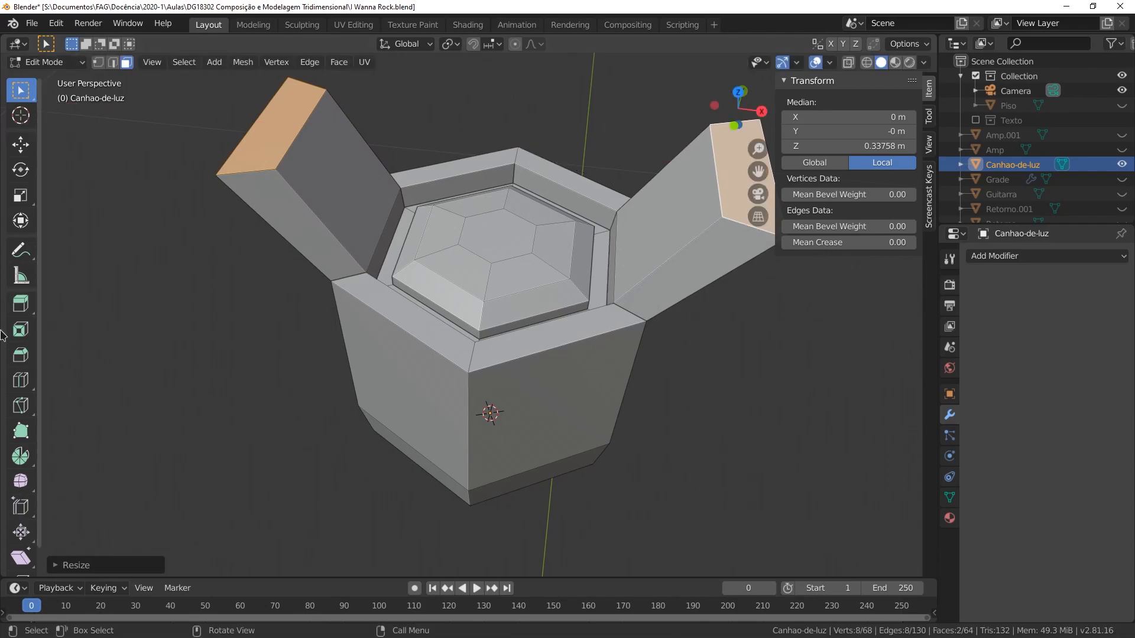
# Step: Set the pivot point to Individual Origins and scale the two flap end faces to about 0.64 along X and 0.78 along Y
pyautogui.click(450, 44)
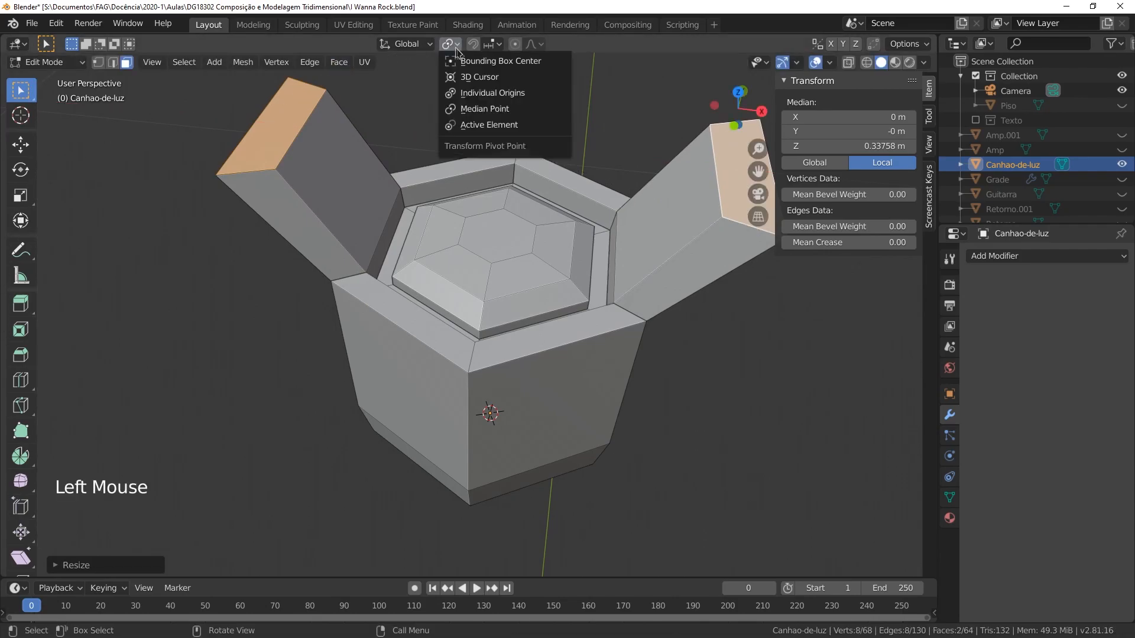
pyautogui.click(484, 97)
pyautogui.press('s')
pyautogui.press('x')
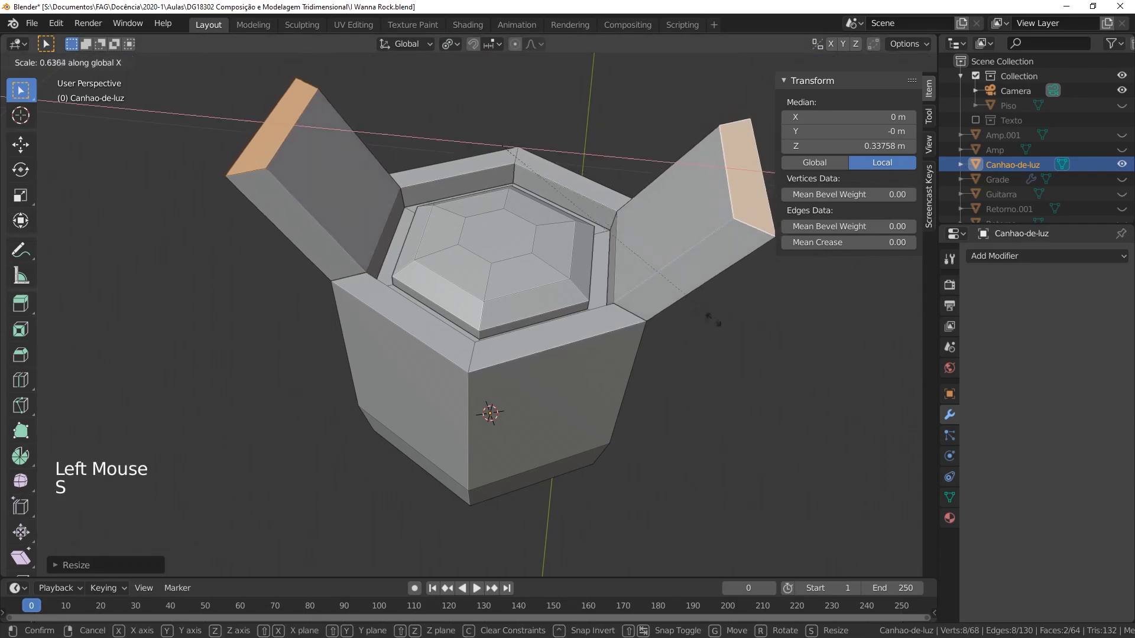
pyautogui.press('s')
pyautogui.press('y')
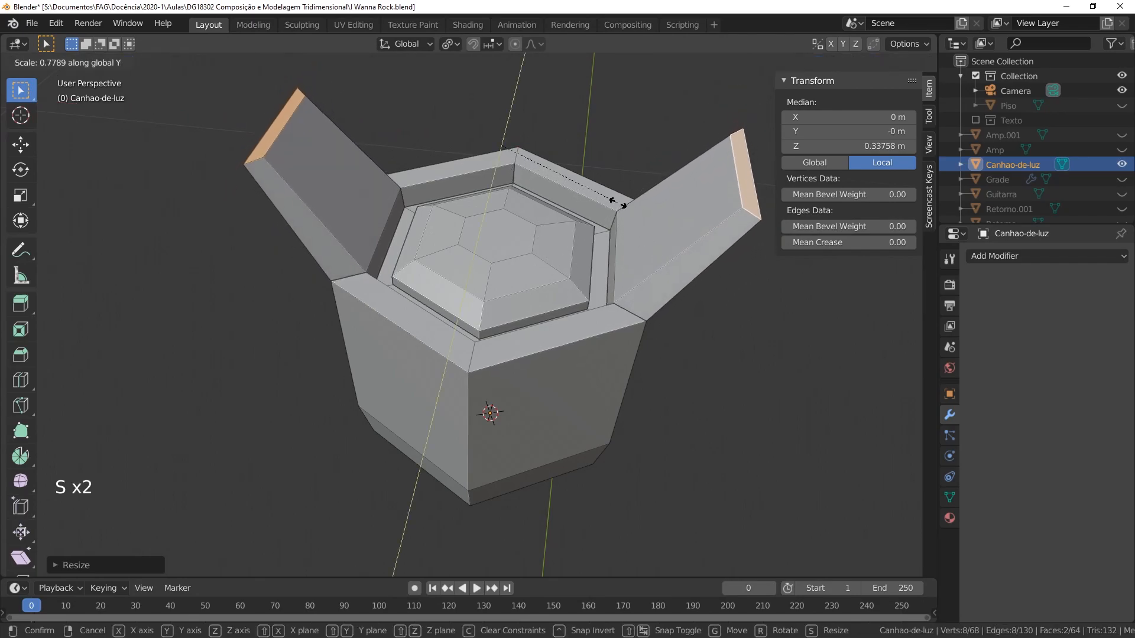
pyautogui.click(623, 207)
# Step: Select the outer corner vertices at both flap ends and scale them along Y to about 0.8
pyautogui.moveTo(624, 207); pyautogui.dragTo(449, 278, button='middle')
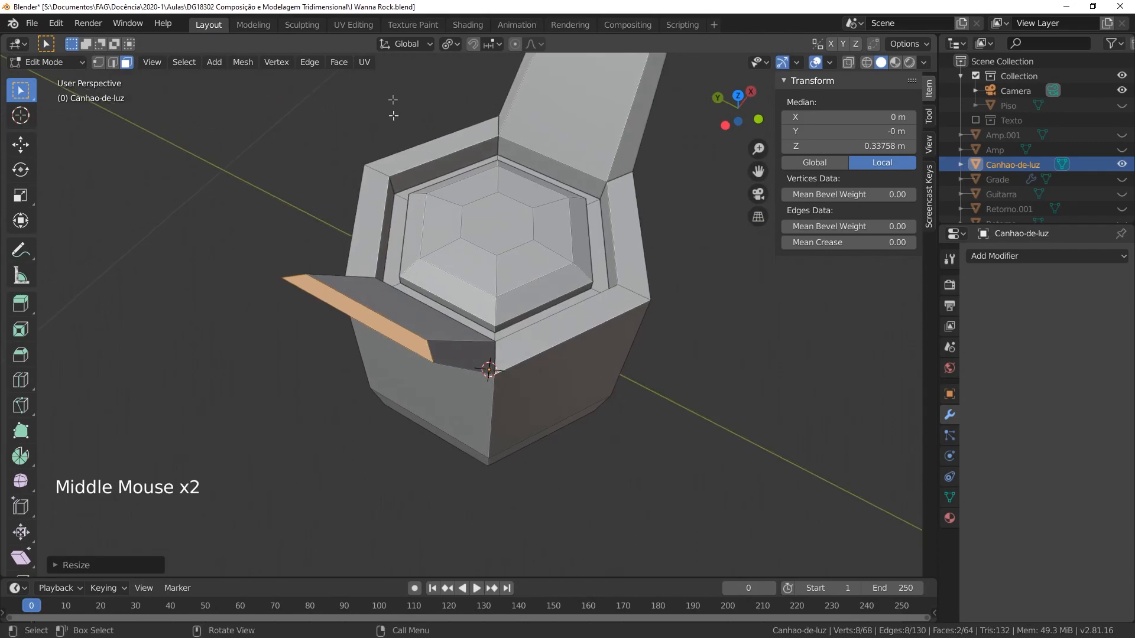
pyautogui.click(279, 284)
pyautogui.click(279, 285)
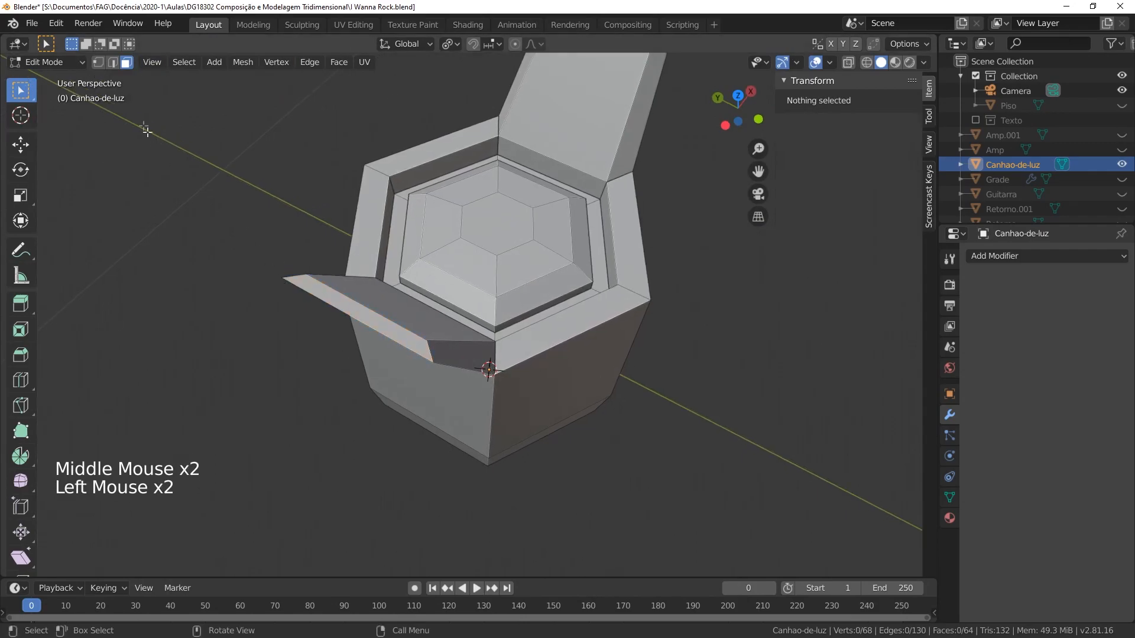
pyautogui.click(281, 277)
pyautogui.keyDown('shift'); pyautogui.click(433, 363); pyautogui.keyUp('shift')
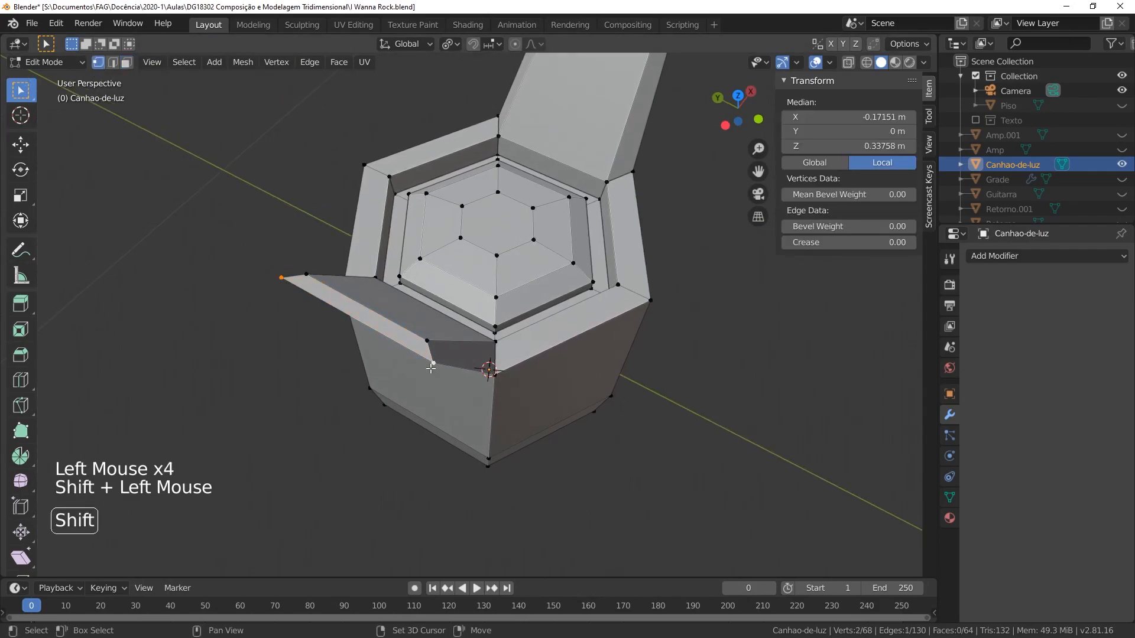
pyautogui.scroll(-1, 433, 363)
pyautogui.keyDown('shift'); pyautogui.moveTo(542, 255); pyautogui.dragTo(501, 252, button='middle'); pyautogui.keyUp('shift')
pyautogui.keyDown('shift'); pyautogui.click(475, 230); pyautogui.keyUp('shift')
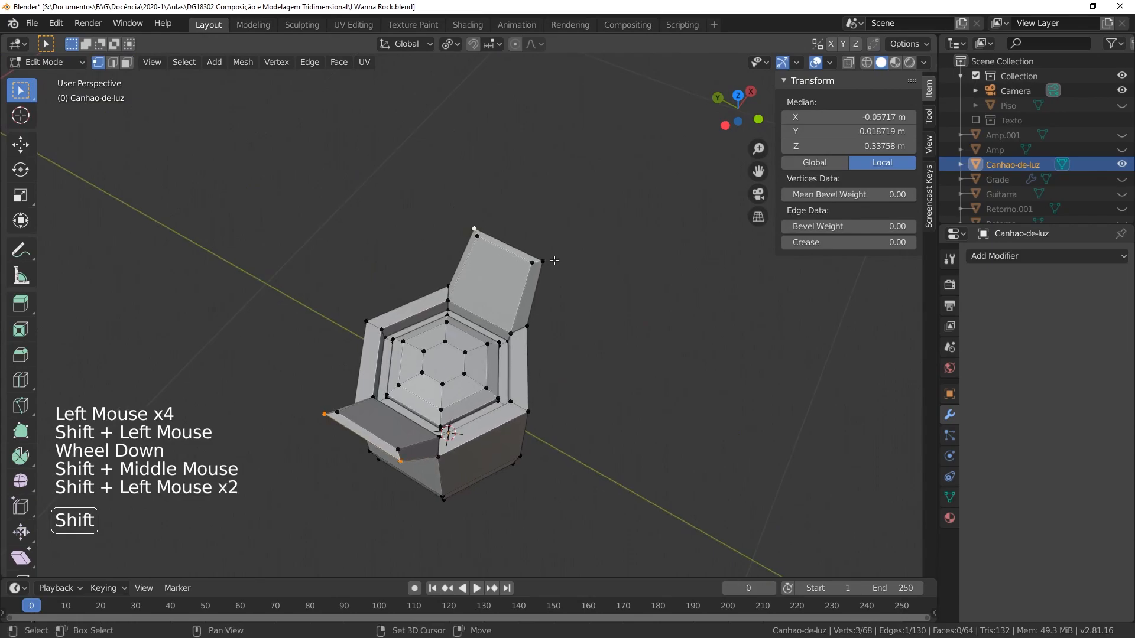
pyautogui.press('s')
pyautogui.press('y')
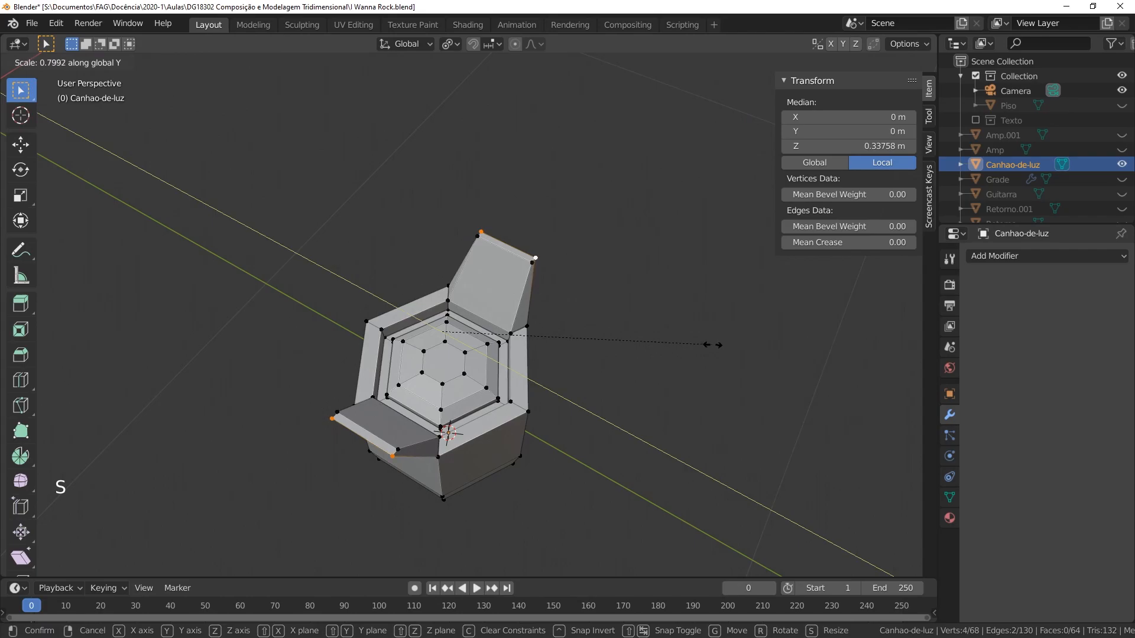
pyautogui.click(712, 345)
pyautogui.moveTo(712, 344); pyautogui.dragTo(444, 298, button='middle')
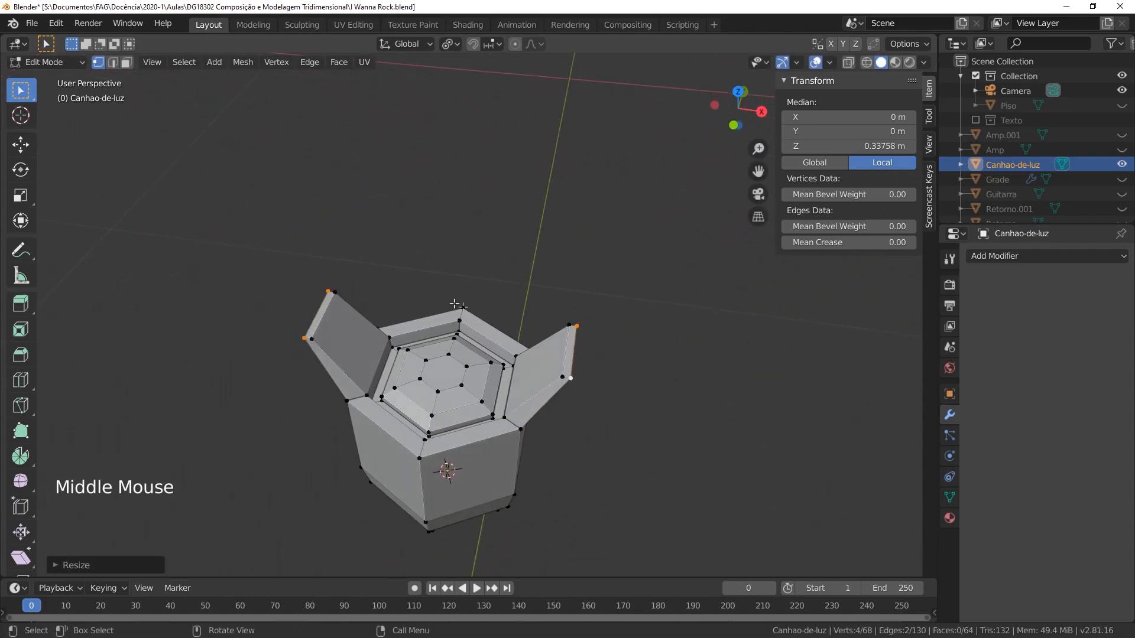
# Step: Select the three lowest edge loops of the spotlight body, scale them to about 0.83, and leave Edit Mode
pyautogui.hotkey('alt', 'a')
pyautogui.scroll(-2, 533, 355)
pyautogui.moveTo(492, 353); pyautogui.dragTo(453, 421, button='middle')
pyautogui.press('Tab')
pyautogui.press('Tab')
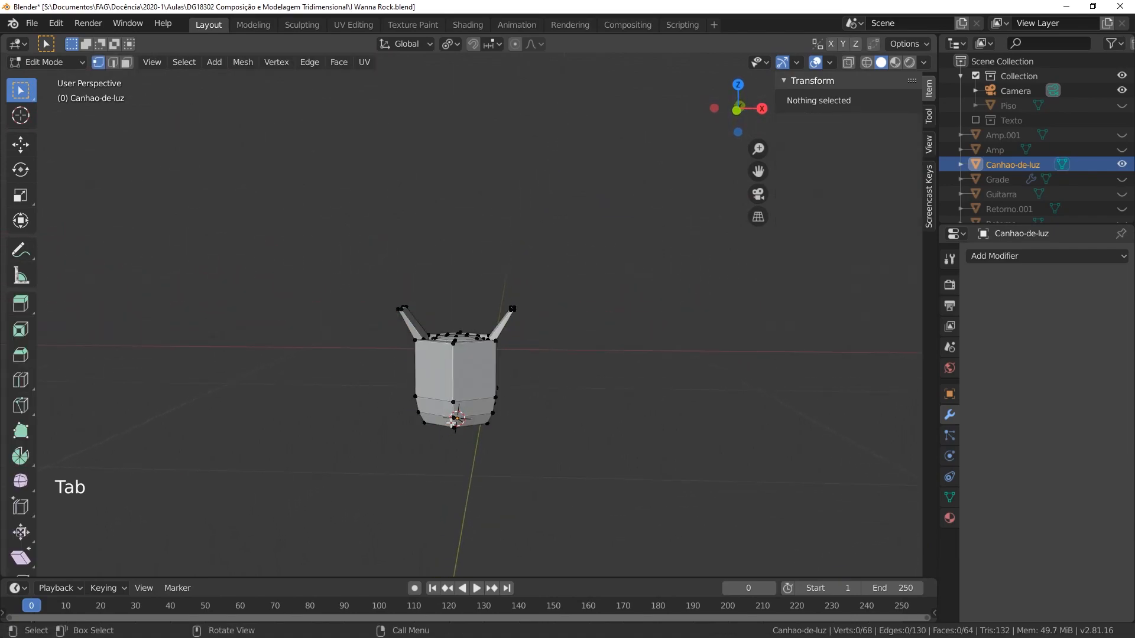
pyautogui.keyDown('alt'); pyautogui.click(477, 393); pyautogui.keyUp('alt')
pyautogui.keyDown('alt'); pyautogui.keyDown('shift'); pyautogui.click(478, 399); pyautogui.keyUp('shift'); pyautogui.keyUp('alt')
pyautogui.keyDown('alt'); pyautogui.keyDown('shift'); pyautogui.click(478, 401); pyautogui.keyUp('shift'); pyautogui.keyUp('alt')
pyautogui.keyDown('alt'); pyautogui.keyDown('shift'); pyautogui.click(480, 415); pyautogui.keyUp('shift'); pyautogui.keyUp('alt')
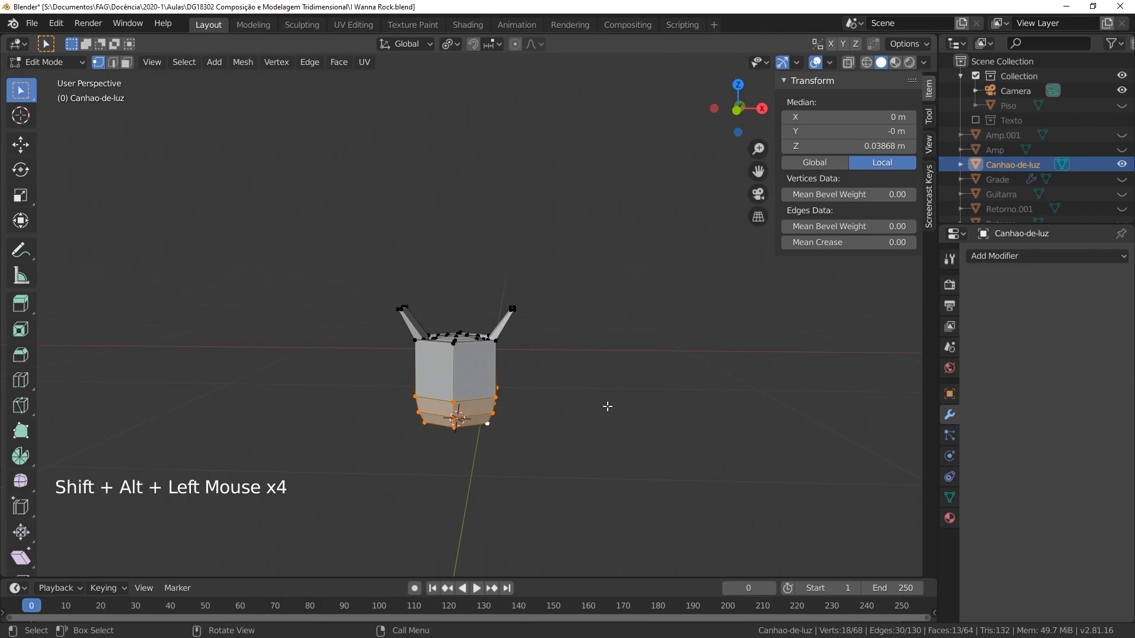
pyautogui.press('s')
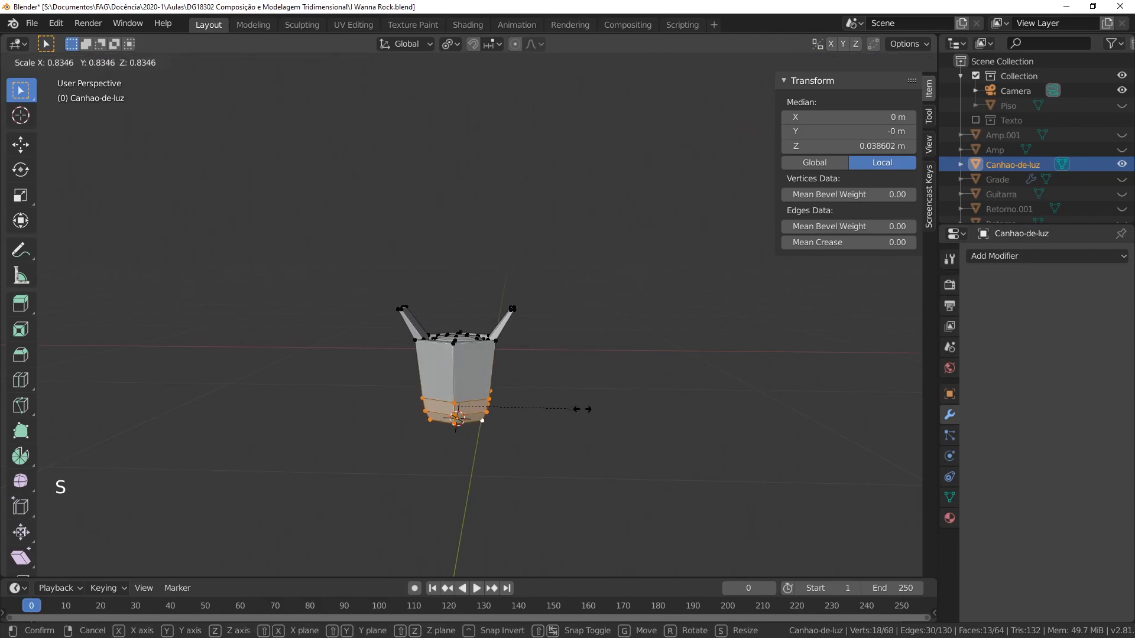
pyautogui.click(579, 406)
pyautogui.moveTo(437, 402)
pyautogui.mouseDown(button='middle')
pyautogui.moveTo(452, 397)
pyautogui.moveTo(432, 408)
pyautogui.mouseUp(button='middle')
pyautogui.press('Tab')
# Step: Return to the camera view and unhide the Amp, Grade, Guitarra and Retorno objects
pyautogui.scroll(-2, 495, 419)
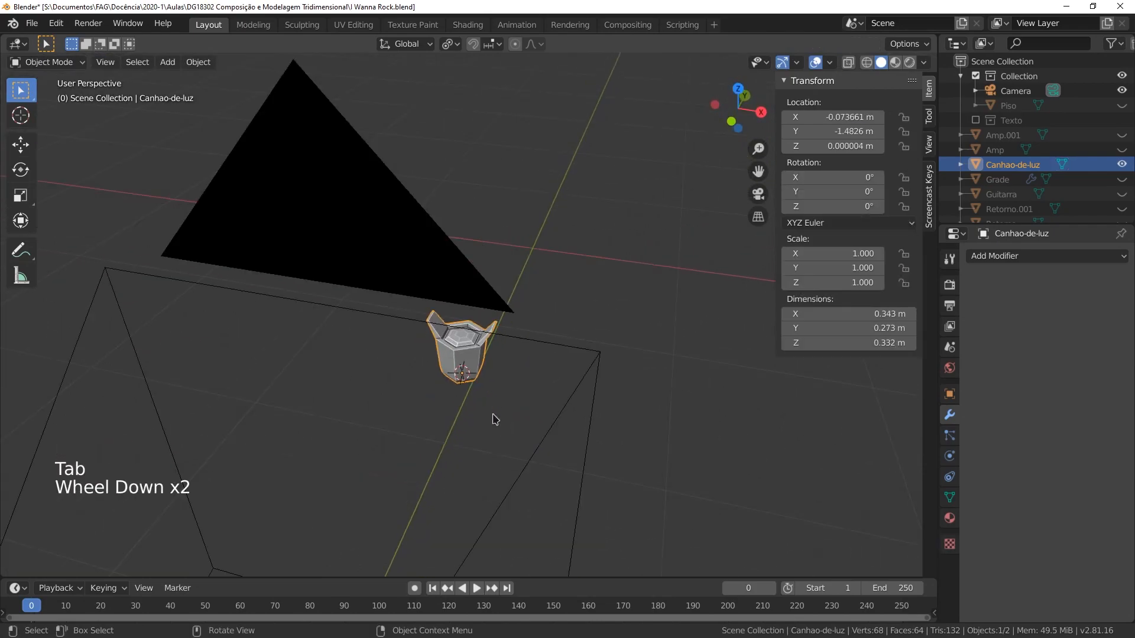
pyautogui.click(759, 194)
pyautogui.moveTo(1121, 135); pyautogui.dragTo(1121, 150)
pyautogui.click(1121, 193)
pyautogui.scroll(-1, 1121, 195)
pyautogui.moveTo(1121, 194); pyautogui.dragTo(1121, 210)
# Step: Select the Amp, Grade, Guitarra and Retorno objects together, leaving out Canhao-de-luz
pyautogui.click(1003, 122)
pyautogui.keyDown('ctrl'); pyautogui.click(997, 137); pyautogui.keyUp('ctrl')
pyautogui.keyDown('ctrl'); pyautogui.click(998, 166); pyautogui.keyUp('ctrl')
pyautogui.keyDown('ctrl'); pyautogui.click(999, 182); pyautogui.keyUp('ctrl')
pyautogui.keyDown('ctrl'); pyautogui.click(1000, 195); pyautogui.keyUp('ctrl')
pyautogui.keyDown('ctrl'); pyautogui.click(1001, 210); pyautogui.keyUp('ctrl')
pyautogui.rightClick(1001, 210)
pyautogui.click(1055, 284)
# Step: Create a new collection in the scene and name it Palco
pyautogui.rightClick(948, 95)
pyautogui.click(953, 137)
pyautogui.rightClick(957, 221)
pyautogui.click(955, 225)
pyautogui.doubleClick(1015, 122)
pyautogui.write('Palco')
# Step: Put both amps, Grade, Guitarra and both Retorno objects into the Palco collection, collapse it, and enable the Texto collection
pyautogui.click(1012, 137)
pyautogui.scroll(-2, 1011, 138)
pyautogui.keyDown('shift'); pyautogui.click(1007, 210); pyautogui.keyUp('shift')
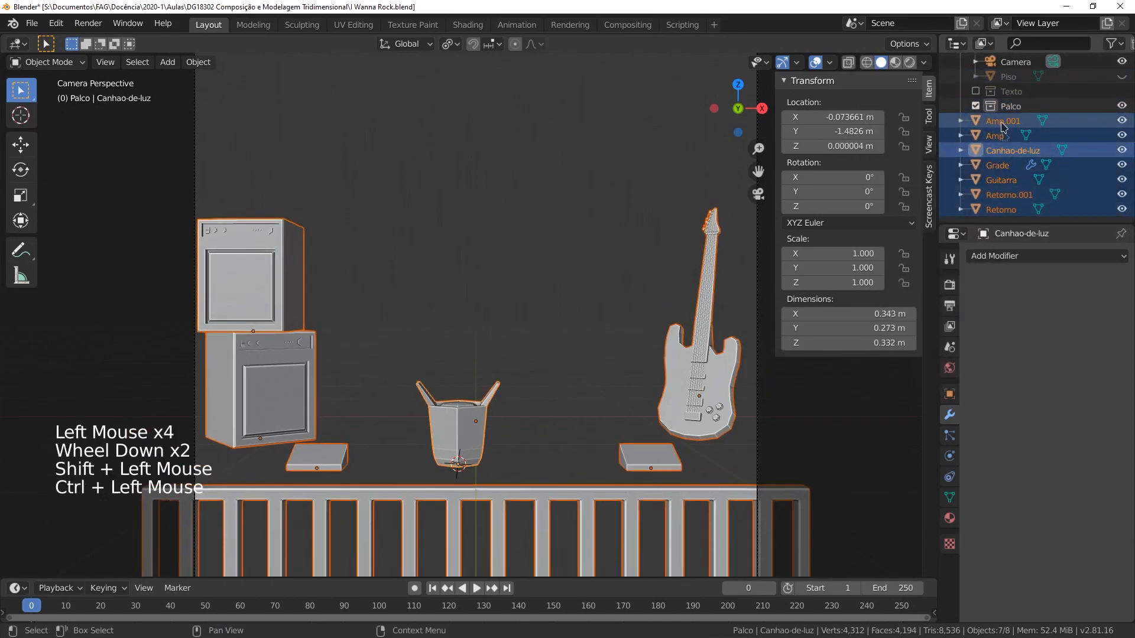
pyautogui.keyDown('ctrl'); pyautogui.click(1005, 151); pyautogui.keyUp('ctrl')
pyautogui.moveTo(1000, 136); pyautogui.dragTo(1010, 107)
pyautogui.click(1011, 106)
pyautogui.click(961, 105)
pyautogui.click(976, 120)
# Step: Move Canhao-de-luz above the amps to about X -1.07 m, Z 1.58 m and rotate it to about Y 109°, Z -29.8°
pyautogui.click(1012, 150)
pyautogui.press('g')
pyautogui.click(678, 516)
pyautogui.press('r')
pyautogui.click(408, 343)
pyautogui.press('g')
pyautogui.press('r')
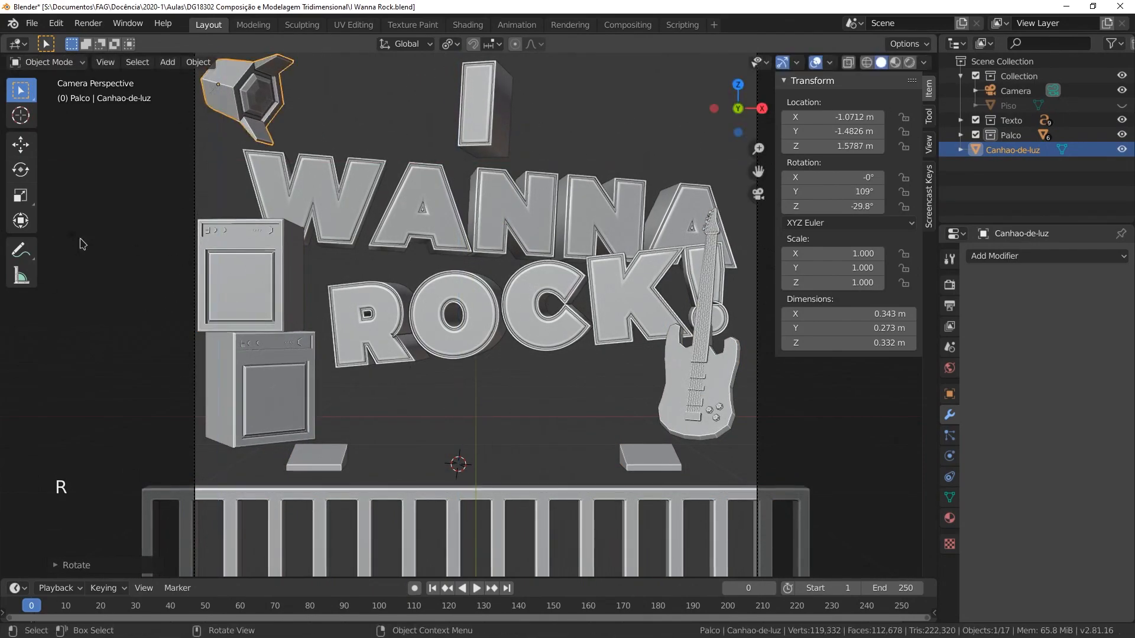
# Step: Turn the spotlight about its local Y axis and shift it to about X -1.13 m, Z 1.68 m
pyautogui.press('r')
pyautogui.press('y')
pyautogui.press('y')
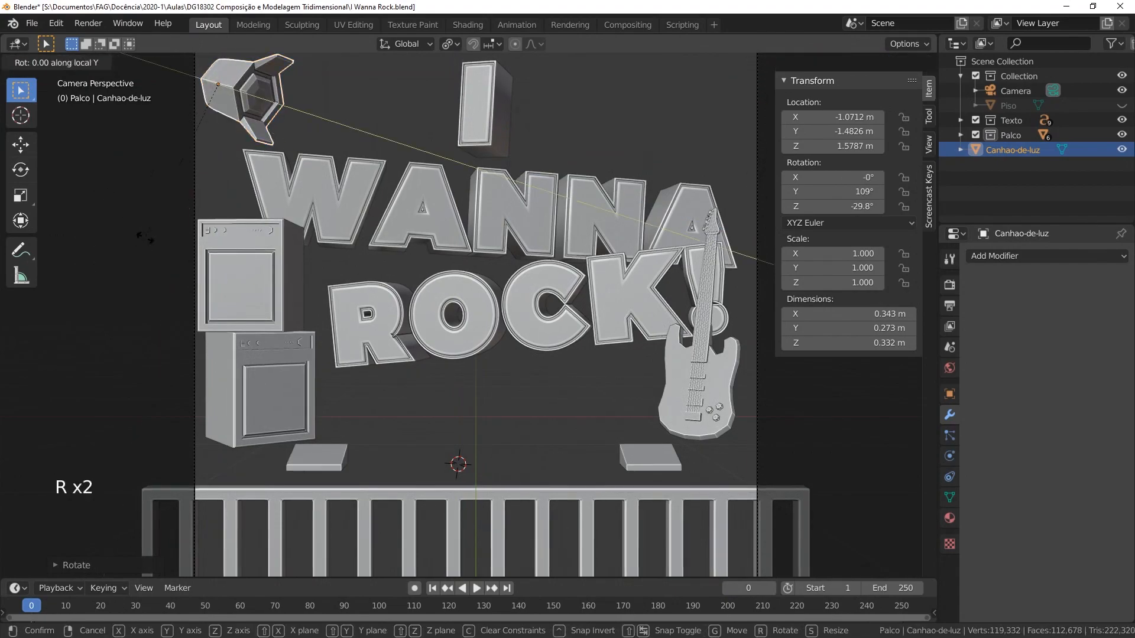
pyautogui.click(134, 174)
pyautogui.press('g')
pyautogui.click(195, 203)
pyautogui.press('r')
pyautogui.press('y')
pyautogui.press('y')
pyautogui.click(415, 303)
# Step: Move the spotlight back along Y to about 0.55 m and reposition it at about X -1.87 m, Z 2.34 m
pyautogui.moveTo(416, 302); pyautogui.dragTo(472, 266, button='middle')
pyautogui.scroll(-2, 538, 246)
pyautogui.moveTo(473, 266); pyautogui.dragTo(296, 283, button='middle')
pyautogui.press('g')
pyautogui.press('g')
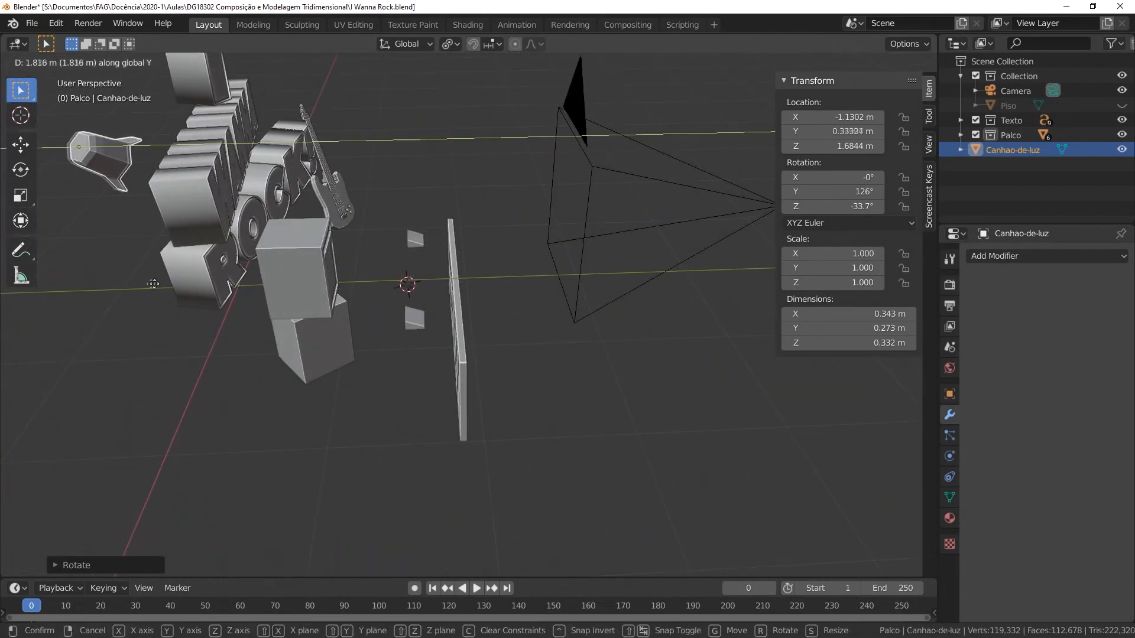
pyautogui.click(88, 248)
pyautogui.click(758, 194)
pyautogui.click(414, 186)
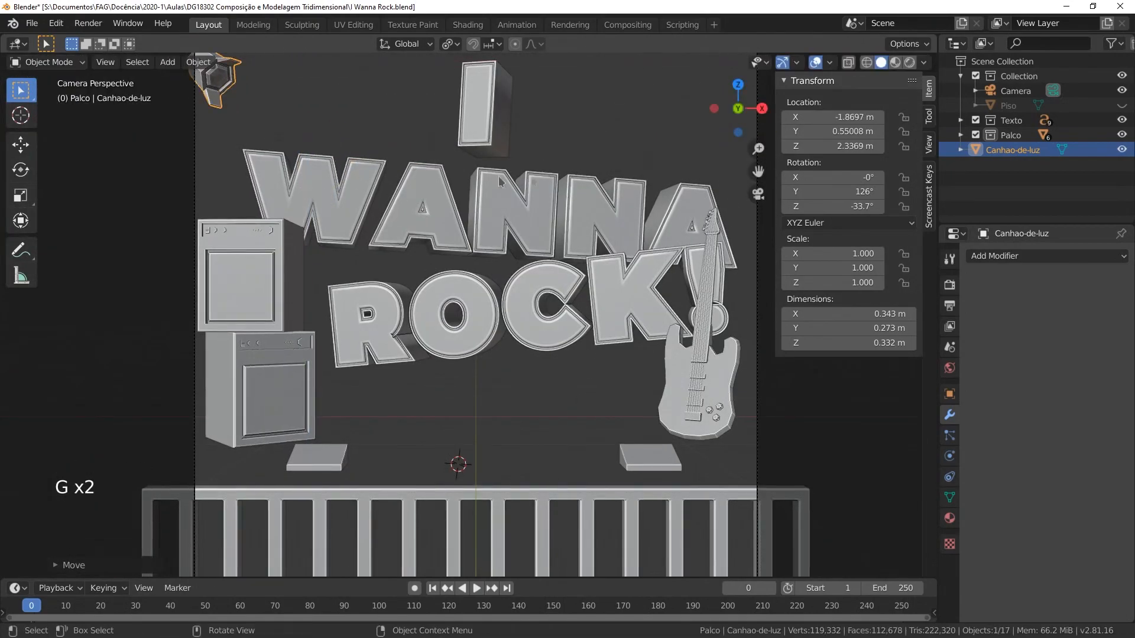
# Step: Make a linked duplicate of the spotlight, rotate it about Z to -135° and place it at about X 1.85 m
pyautogui.hotkey('shift', 'd')
pyautogui.hotkey('ctrl', 'z')
pyautogui.hotkey('alt', 'd')
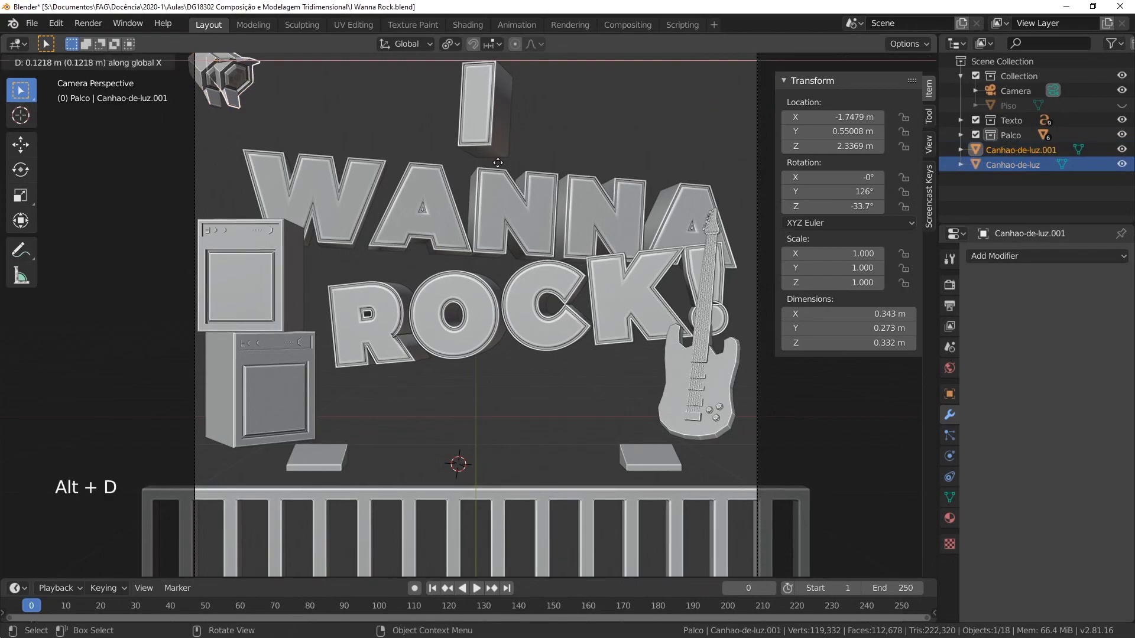
pyautogui.click(94, 172)
pyautogui.press('r')
pyautogui.press('z')
pyautogui.press('Return')
pyautogui.press('g')
pyautogui.press('x')
pyautogui.click(830, 248)
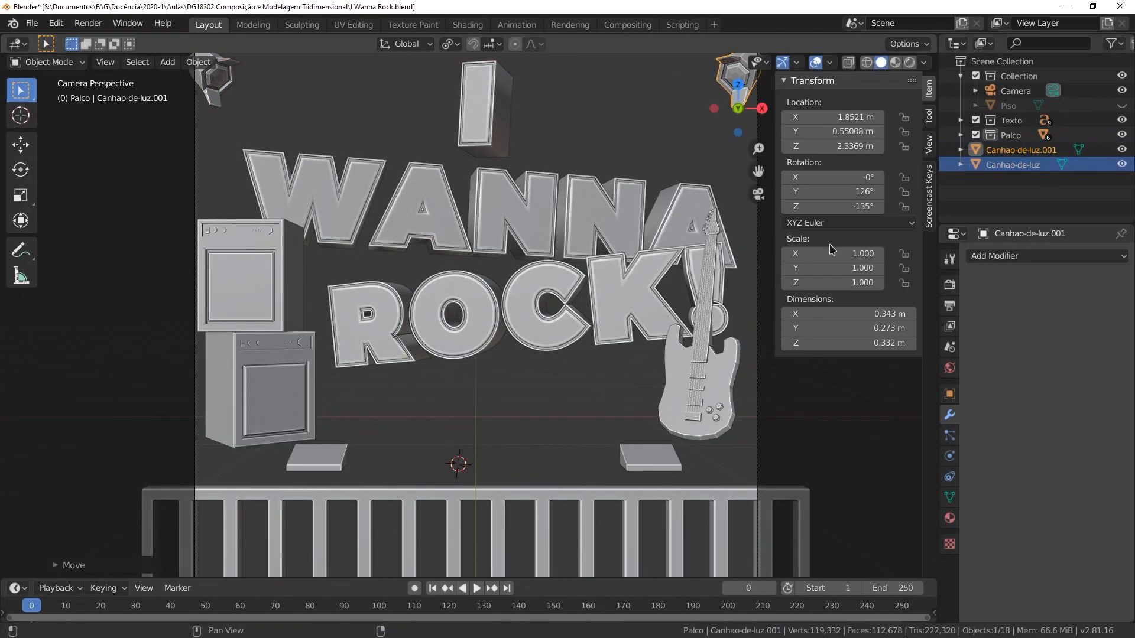
# Step: Unhide the Piso floor and save the file
pyautogui.click(1121, 105)
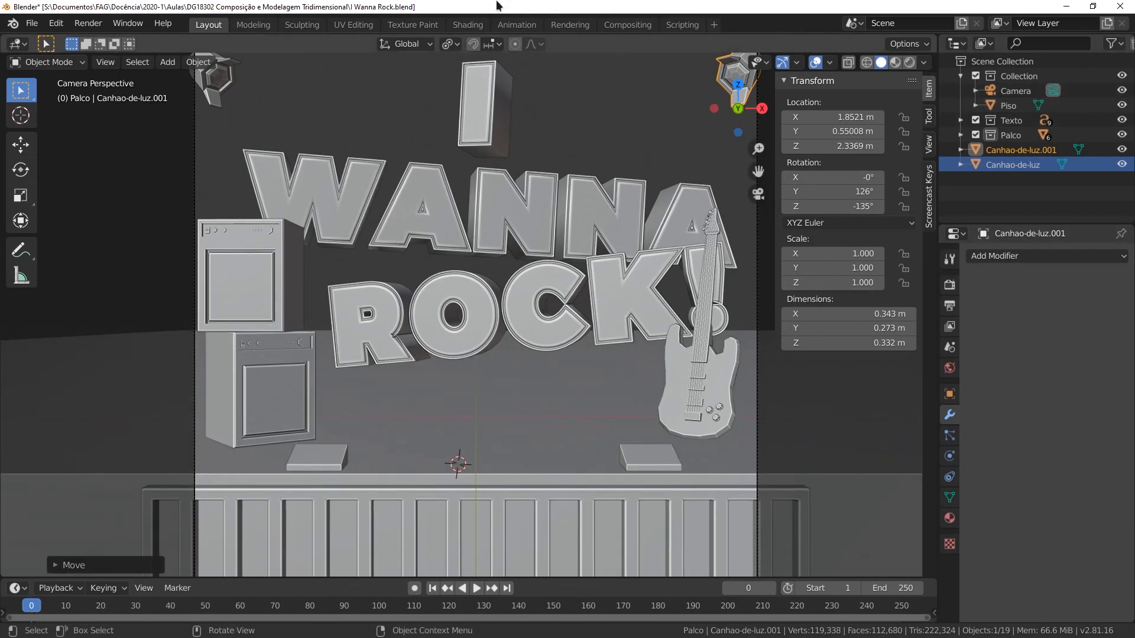
pyautogui.hotkey('ctrl', 's')
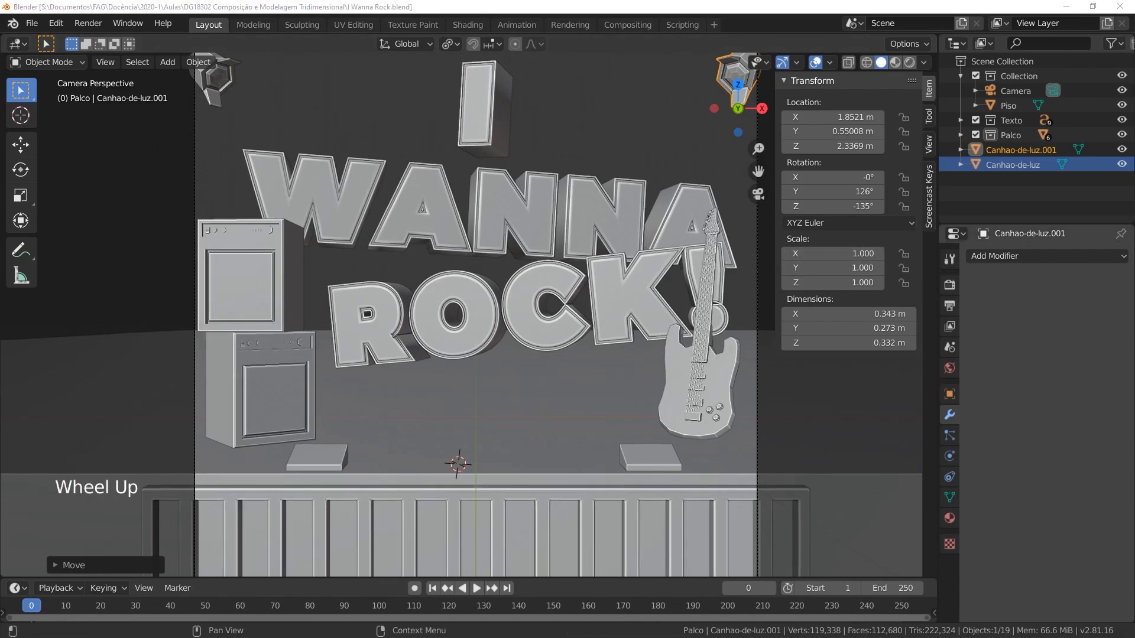
# Step: Raise each of the two spotlights about 0.12 m along Z
pyautogui.scroll(-1, 271, 102)
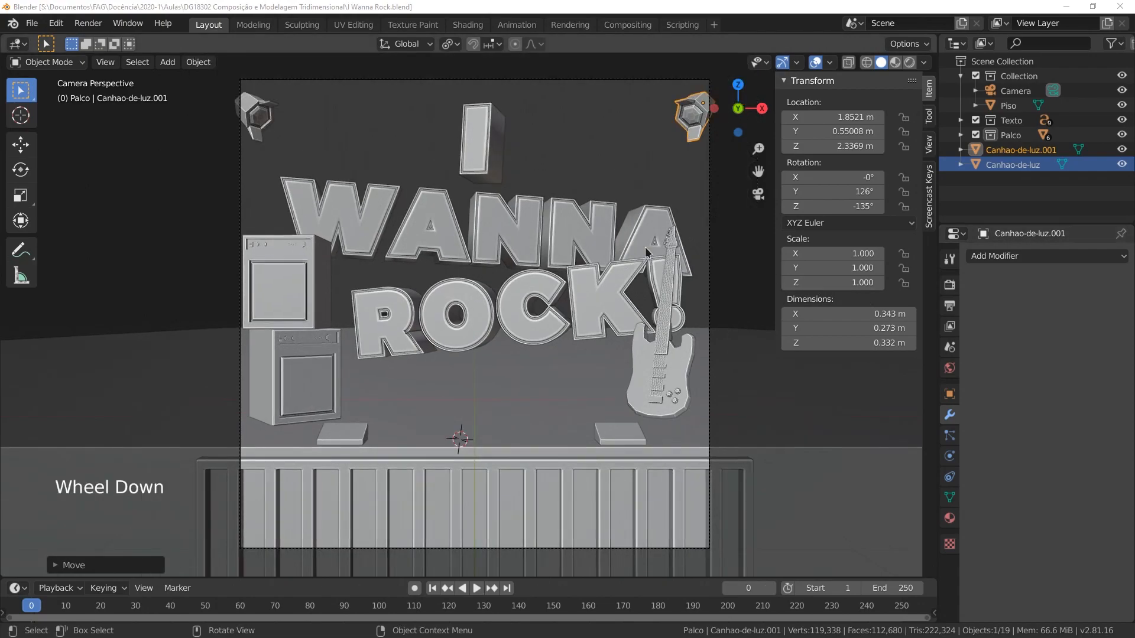
pyautogui.click(269, 104)
pyautogui.press('g')
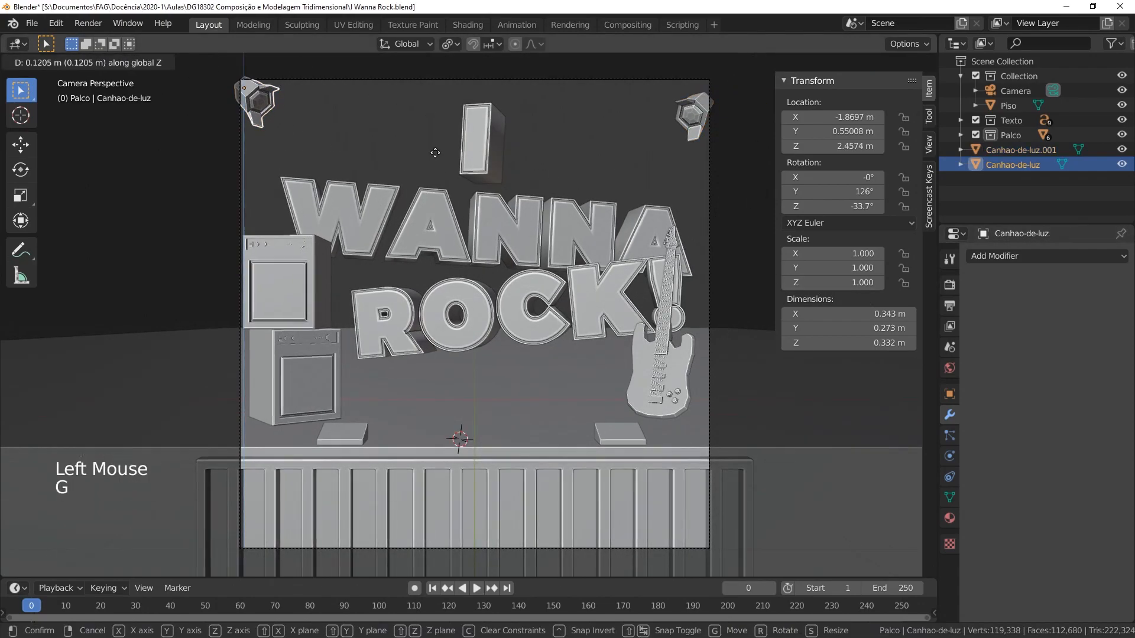
pyautogui.click(454, 157)
pyautogui.click(693, 129)
pyautogui.press('g')
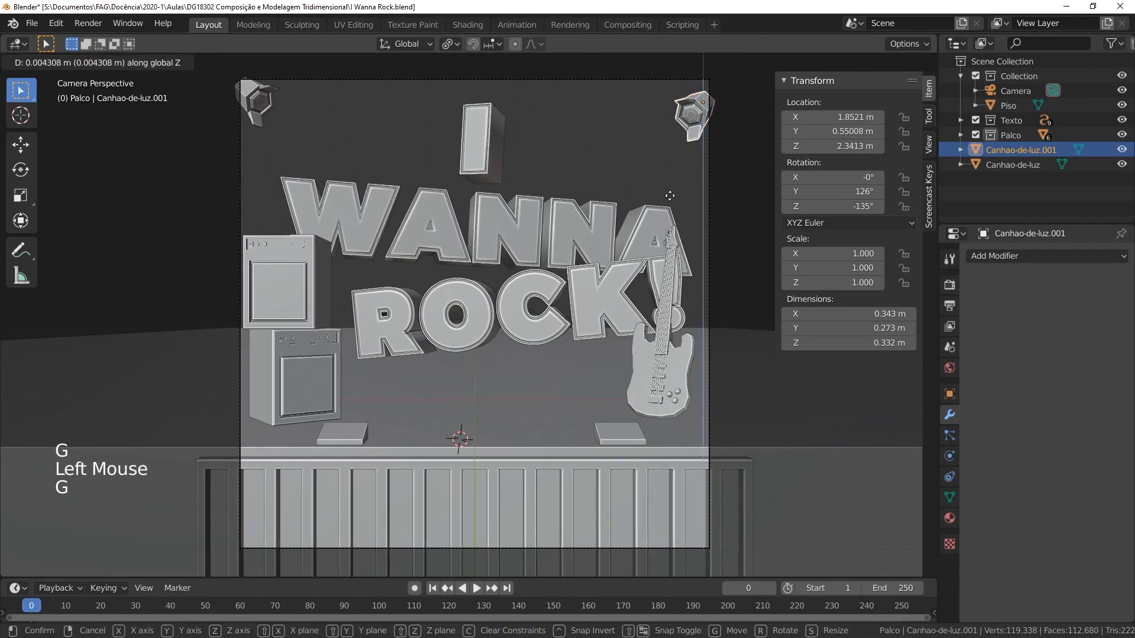
pyautogui.press('z')
pyautogui.click(672, 181)
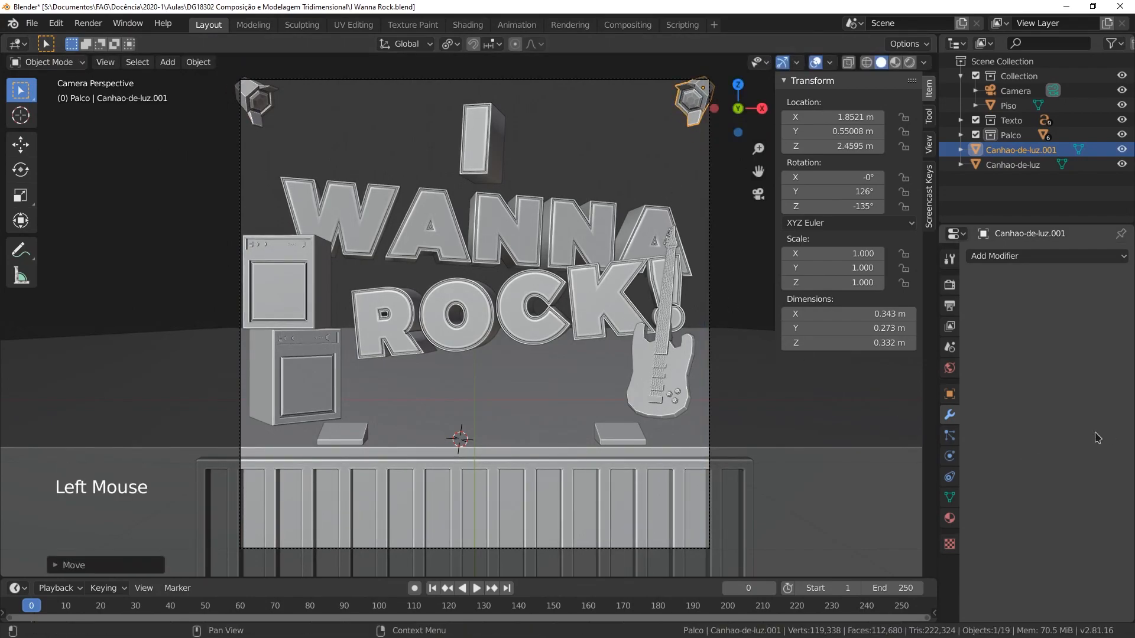
# Step: Hide the viewport overlays and check the stage in Material Preview shading
pyautogui.click(816, 64)
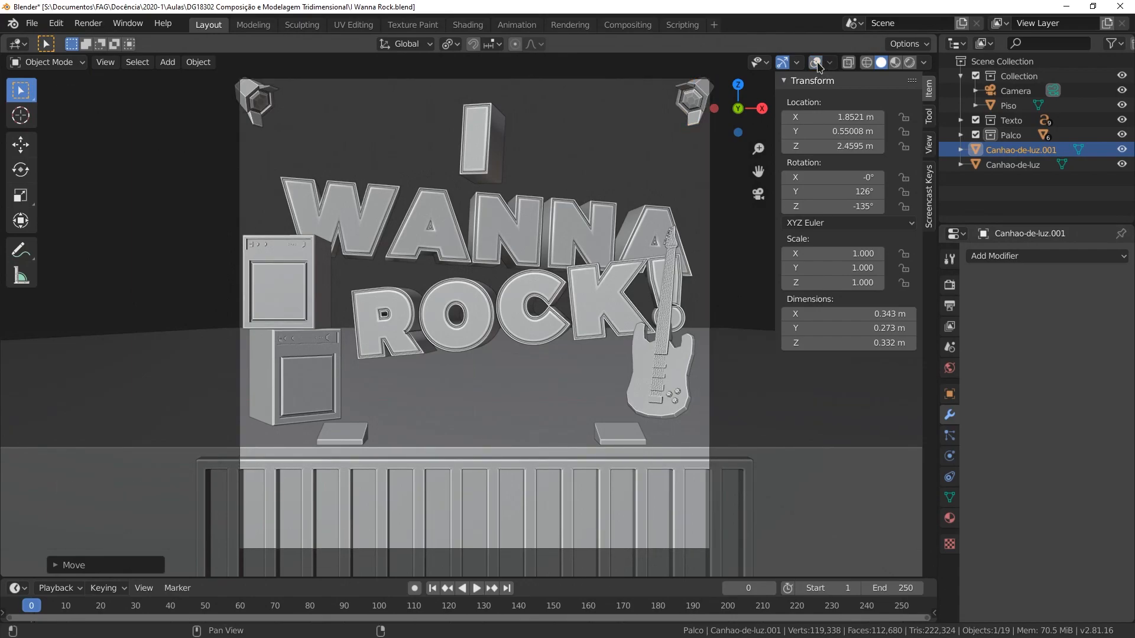
pyautogui.press('z')
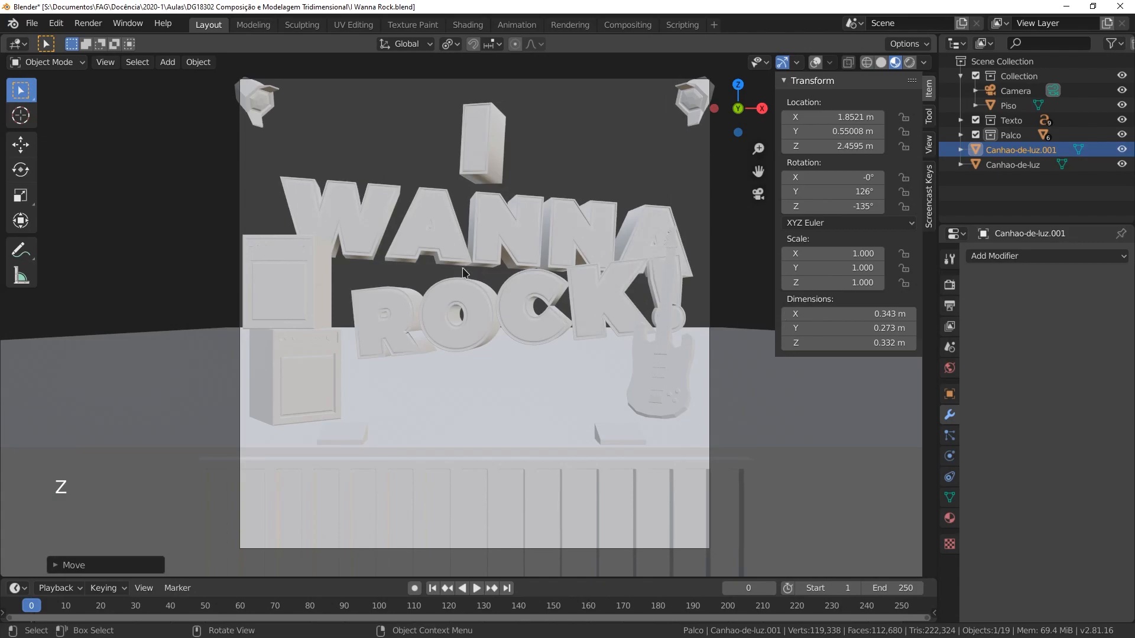
pyautogui.press('z')
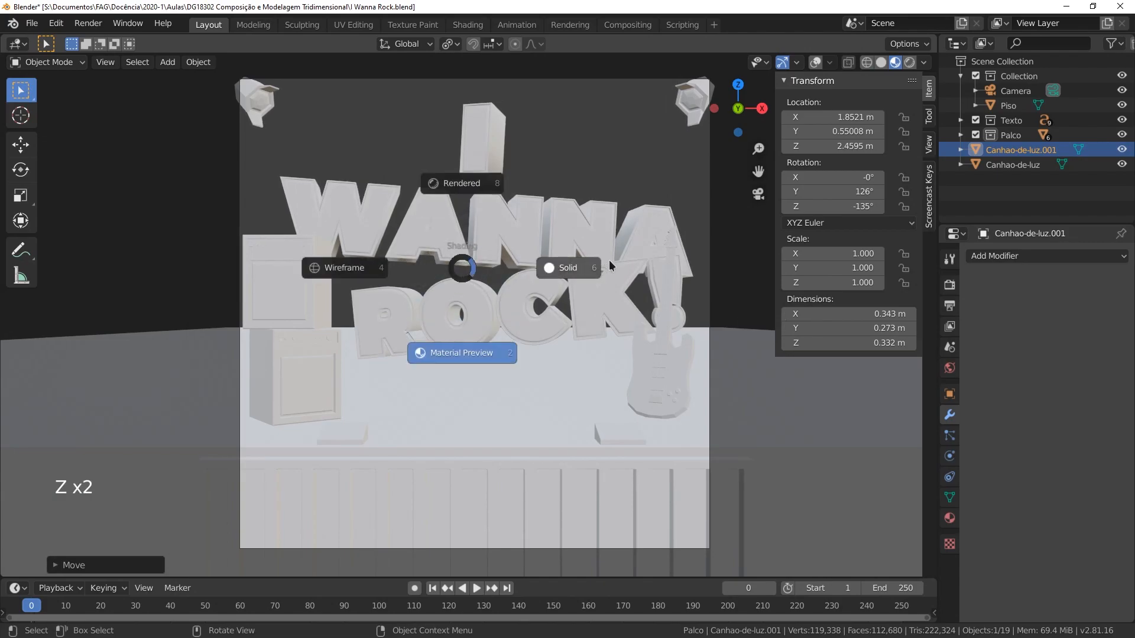